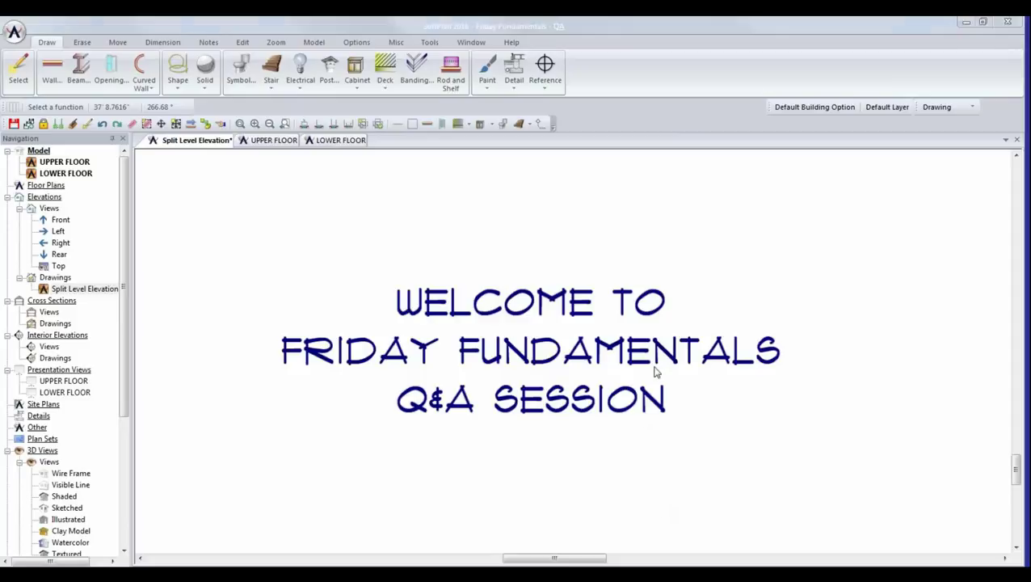
- Look over the split-level elevation drawing, the LOWER FLOOR plan and the UPPER FLOOR plan
{"action": "scroll", "coordinate": [784, 294], "scroll_direction": "down", "scroll_amount": 4}
{"action": "mouse_move", "coordinate": [663, 276]}
{"action": "middle_mouse_down"}
{"action": "mouse_move", "coordinate": [610, 444]}
{"action": "mouse_move", "coordinate": [571, 480]}
{"action": "middle_mouse_up"}
{"action": "scroll", "coordinate": [571, 333], "scroll_direction": "up", "scroll_amount": 3}
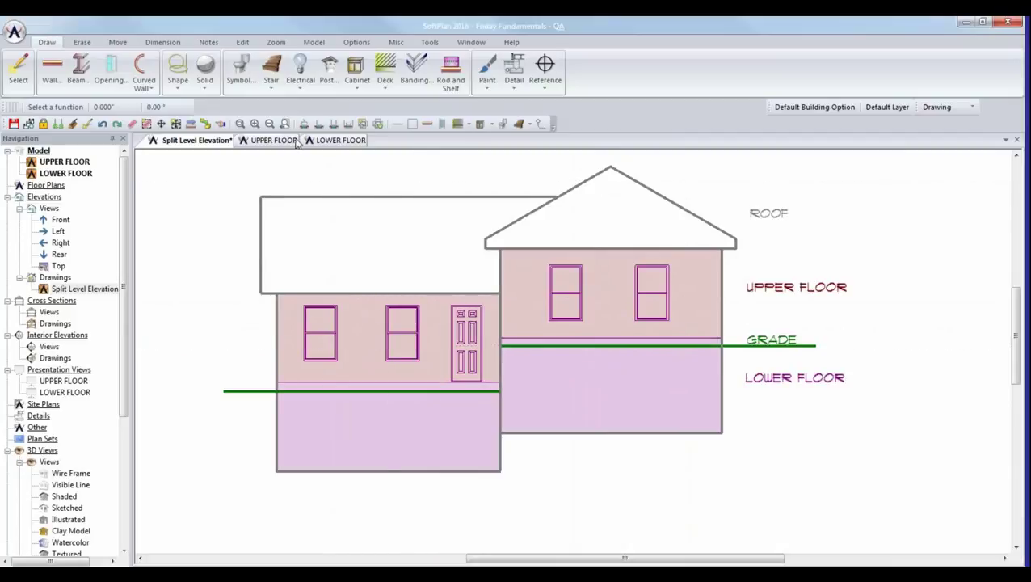
{"action": "left_click", "coordinate": [335, 140]}
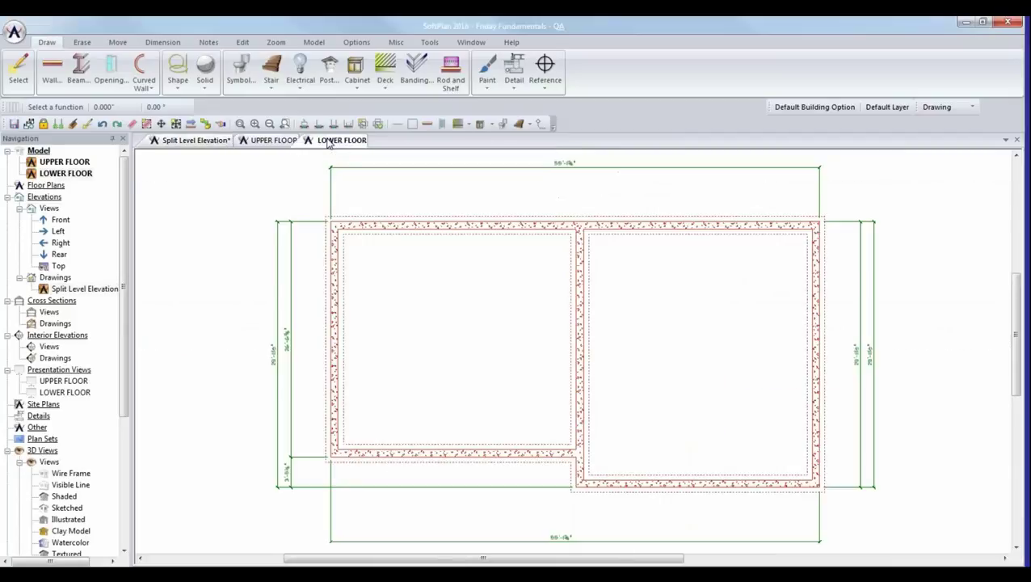
{"action": "left_click", "coordinate": [275, 140]}
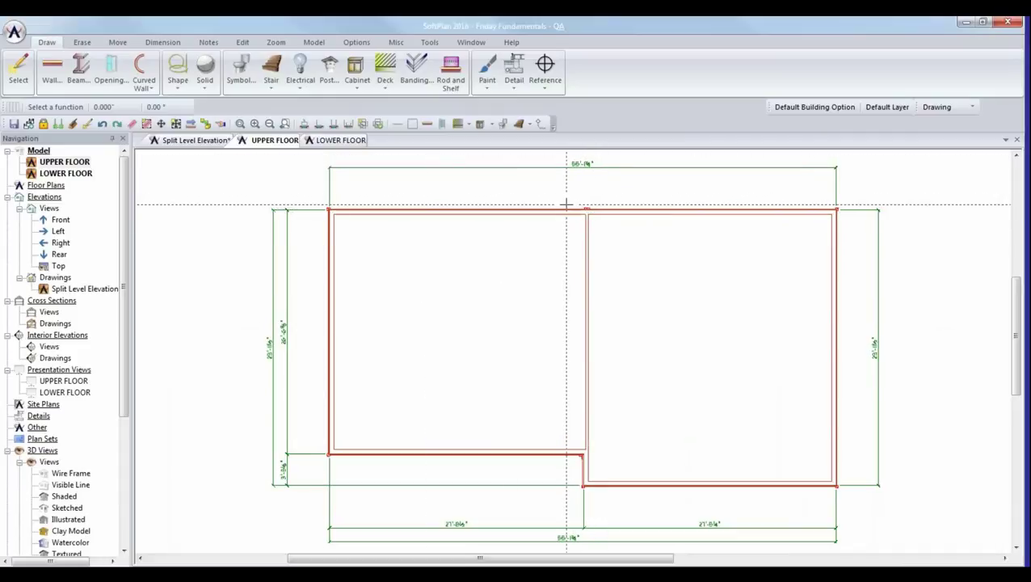
- Inspect the wall properties of the two rear exterior walls on the upper floor plan
{"action": "left_click", "coordinate": [206, 124]}
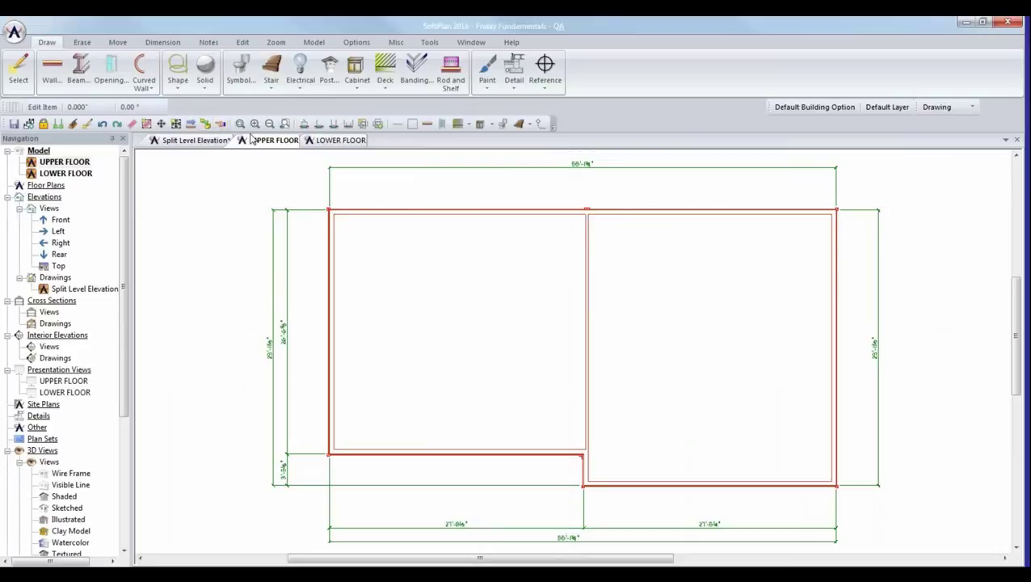
{"action": "left_click", "coordinate": [439, 212]}
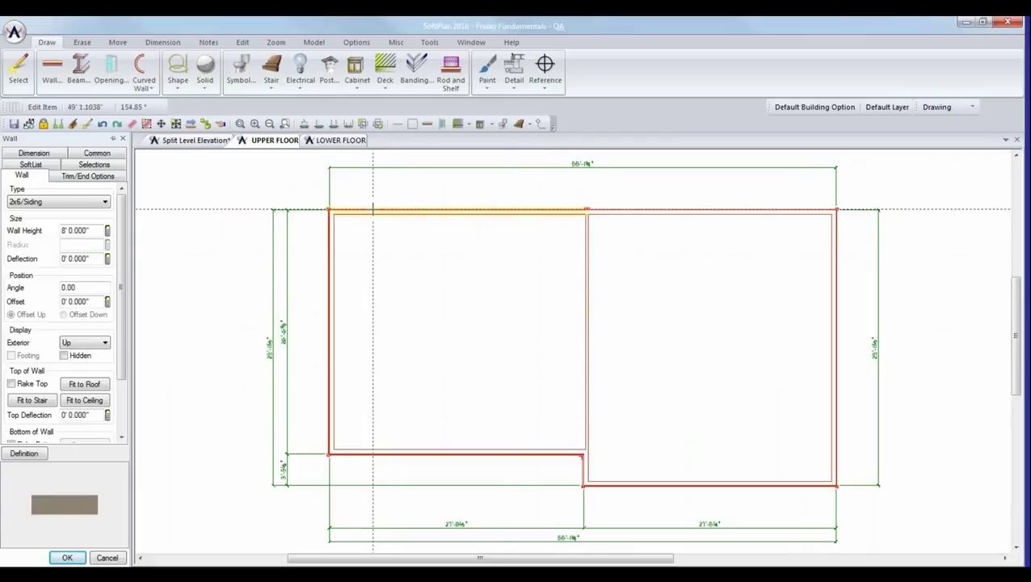
{"action": "left_click", "coordinate": [668, 212]}
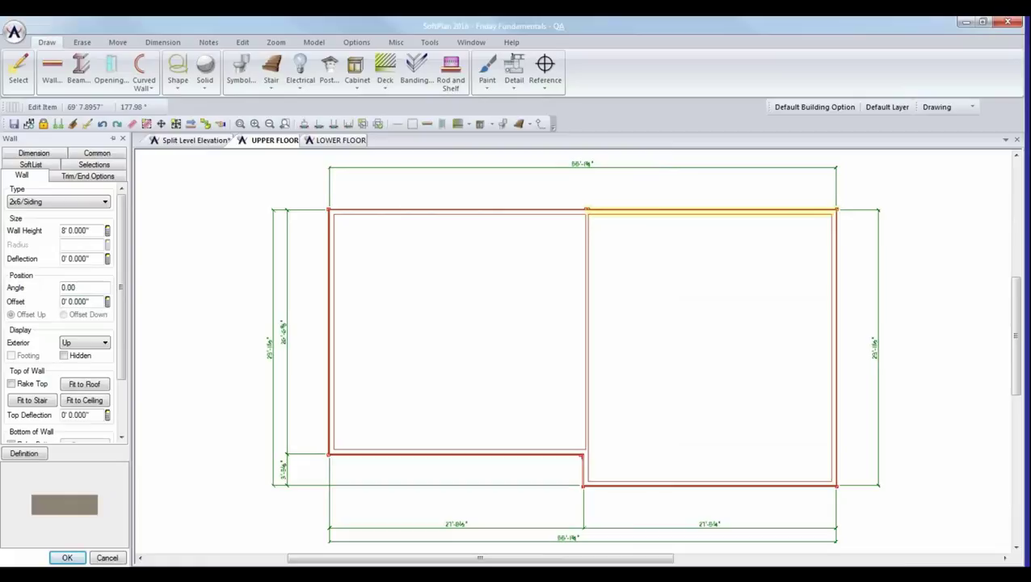
- In Floor System mode, manually trace floor systems with joists, ring joists, sill plates and subfloor around the right and left sections of the upper floor
{"action": "left_click", "coordinate": [942, 107]}
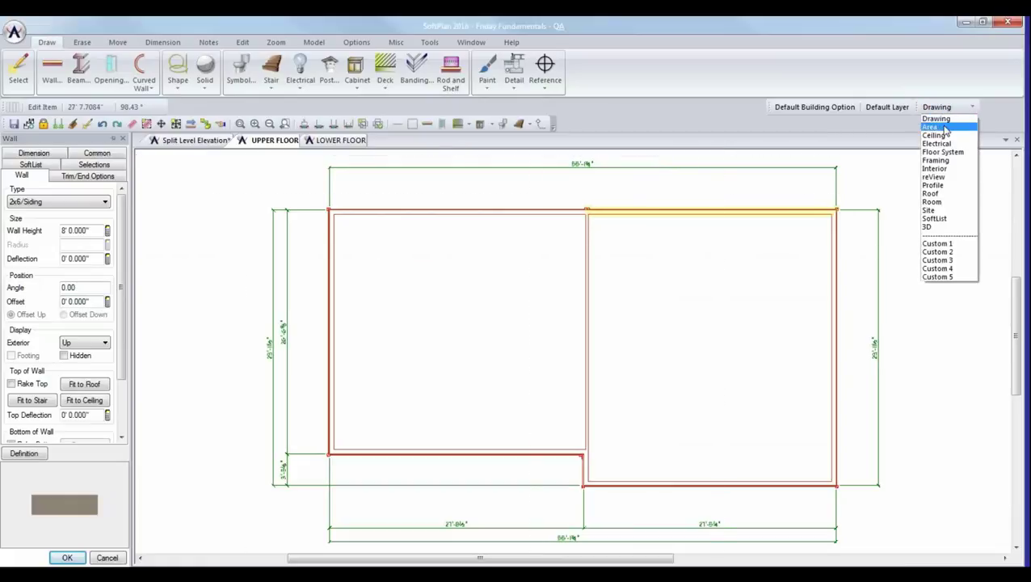
{"action": "left_click", "coordinate": [944, 152]}
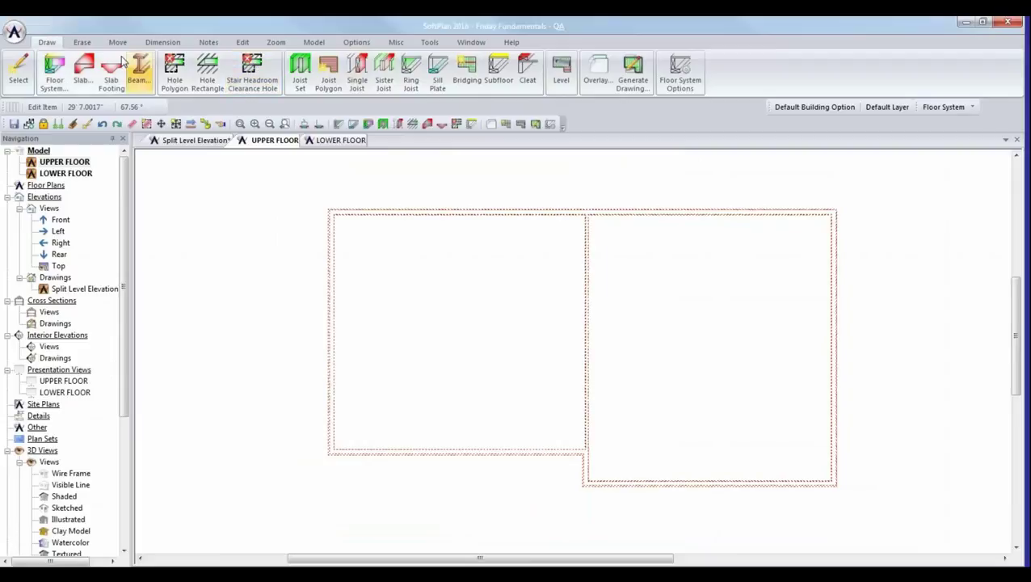
{"action": "left_click", "coordinate": [55, 72]}
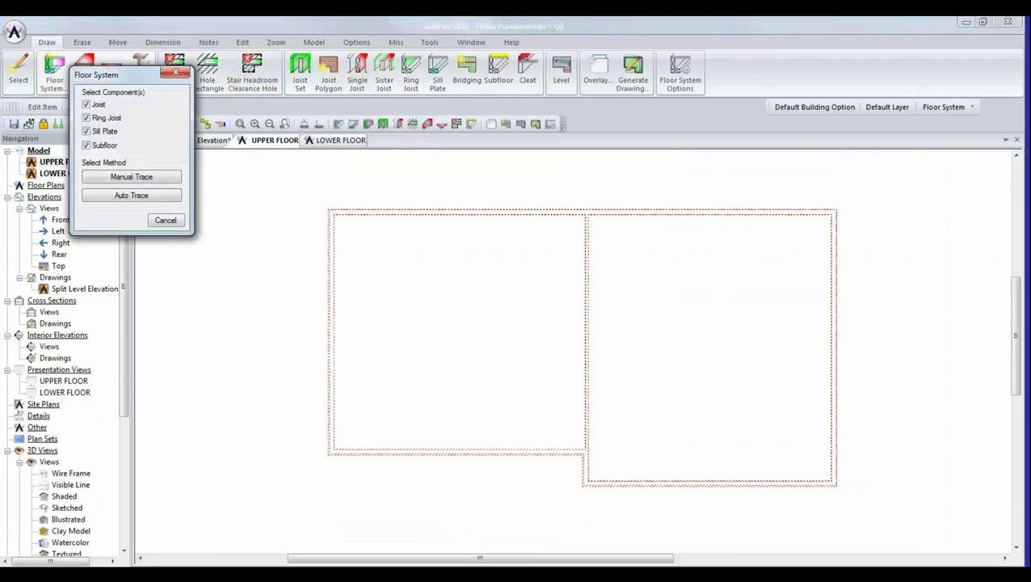
{"action": "left_click", "coordinate": [128, 177]}
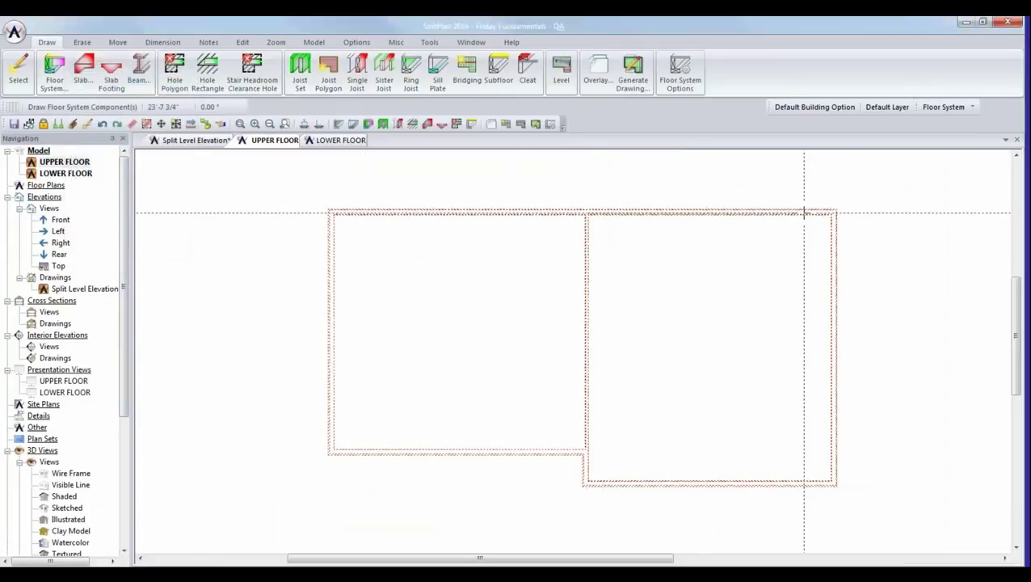
{"action": "left_click", "coordinate": [835, 213]}
{"action": "left_click", "coordinate": [834, 483]}
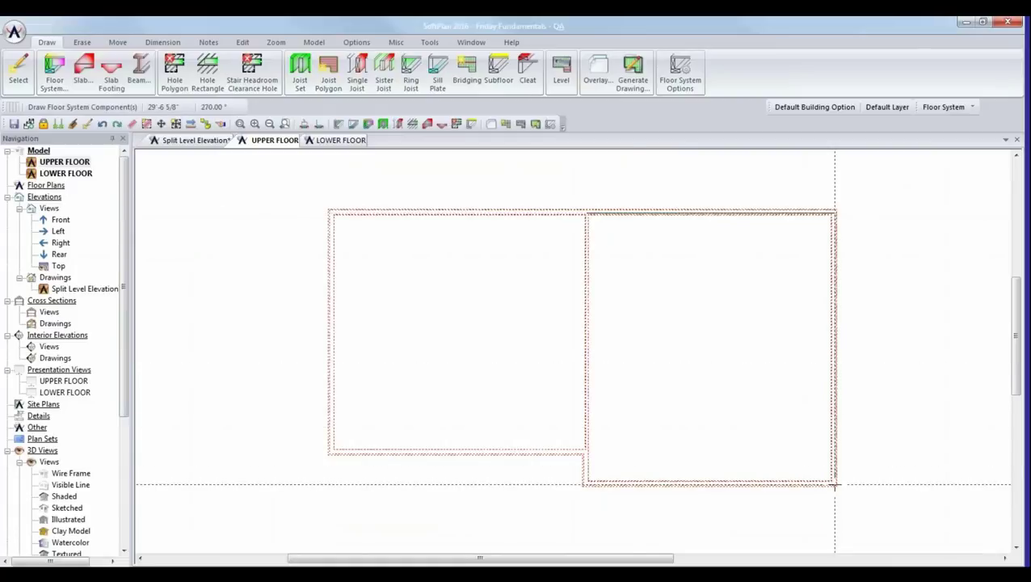
{"action": "left_click", "coordinate": [590, 483]}
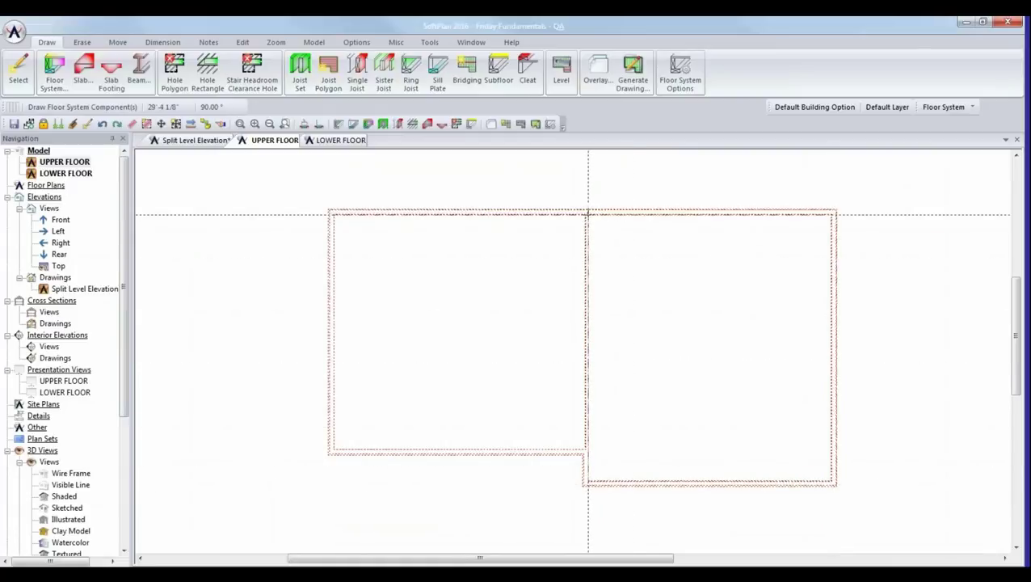
{"action": "left_click", "coordinate": [587, 213]}
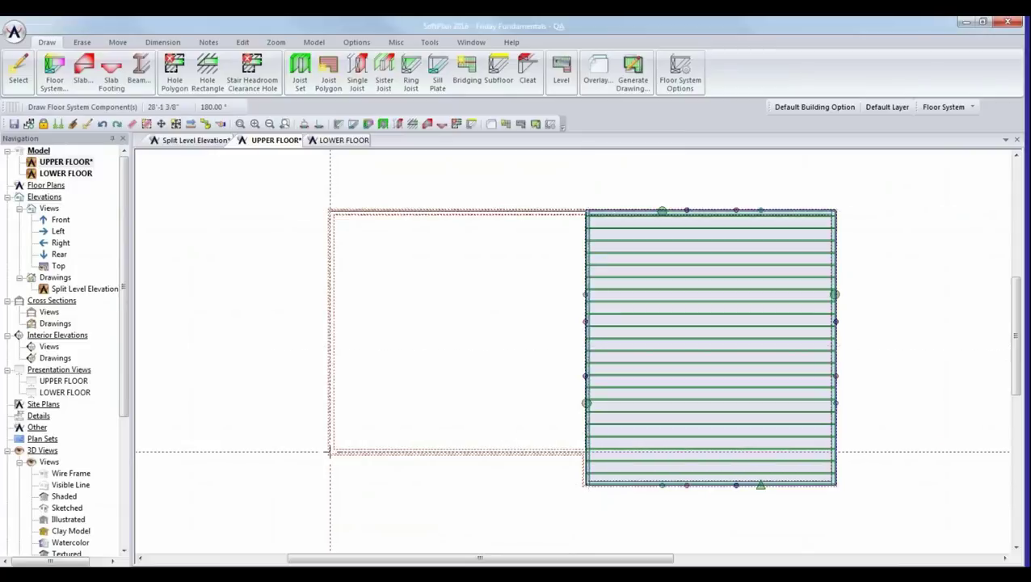
{"action": "left_click", "coordinate": [329, 212]}
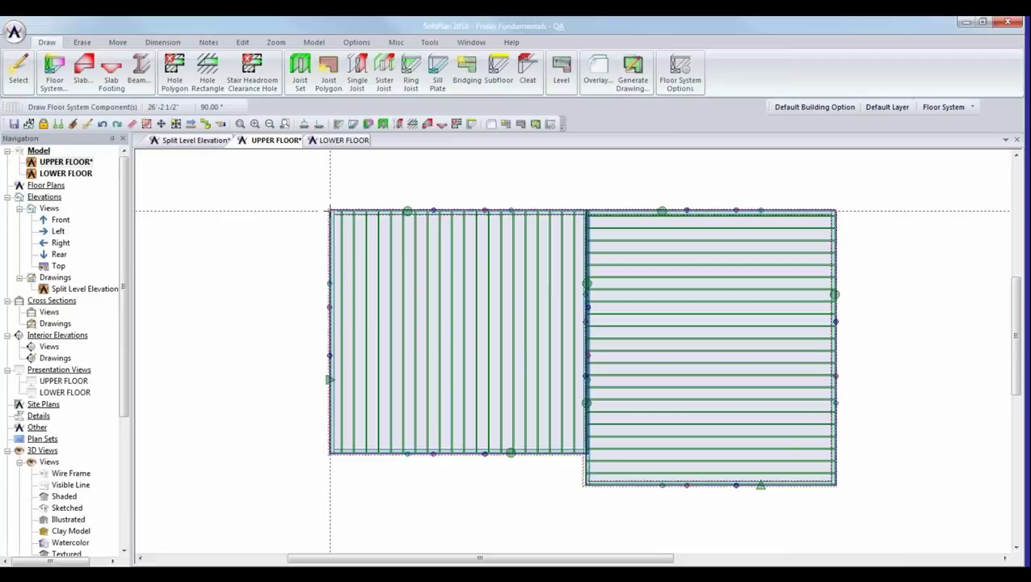
{"action": "left_click", "coordinate": [329, 211]}
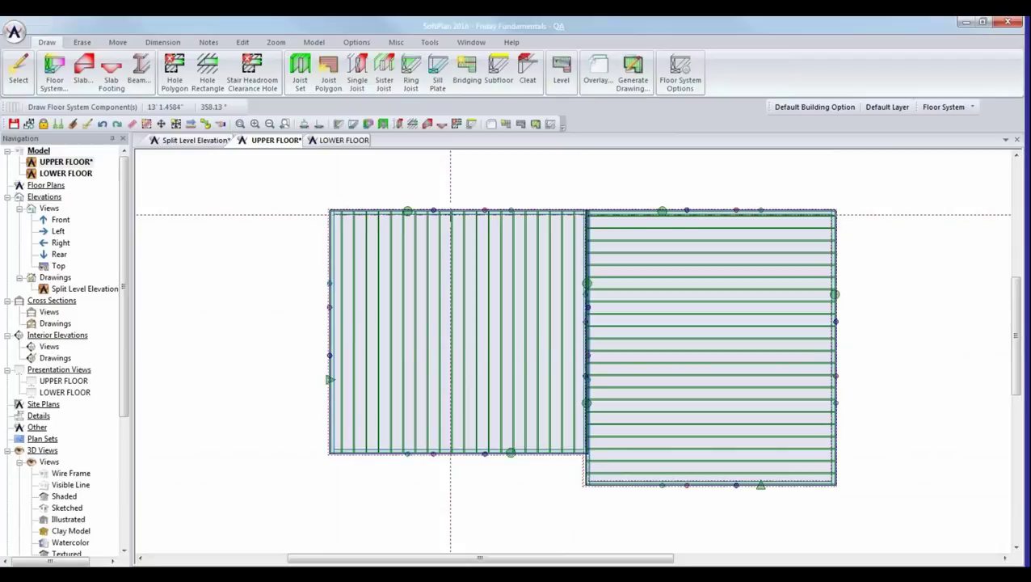
- Set the offset of the right section's sill plate to 4' up
{"action": "left_click", "coordinate": [221, 124]}
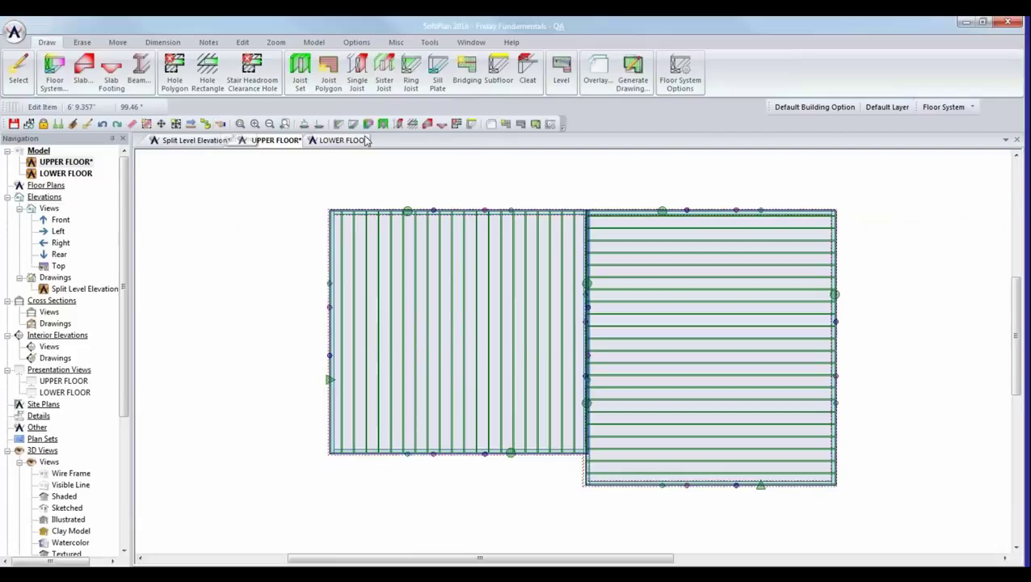
{"action": "left_click", "coordinate": [761, 210]}
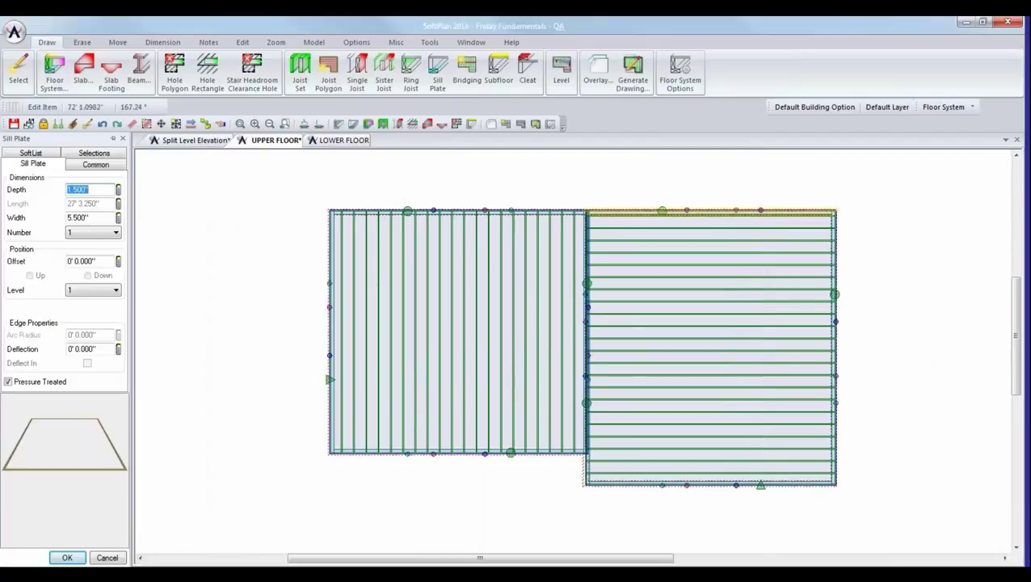
{"action": "left_click", "coordinate": [109, 261]}
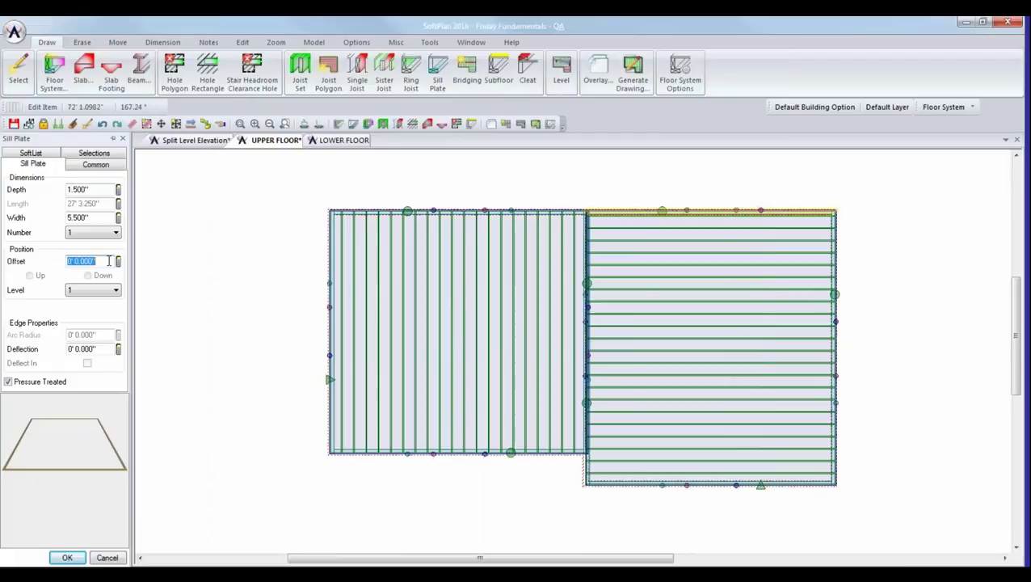
{"action": "type", "text": "4'"}
{"action": "key", "text": "Tab"}
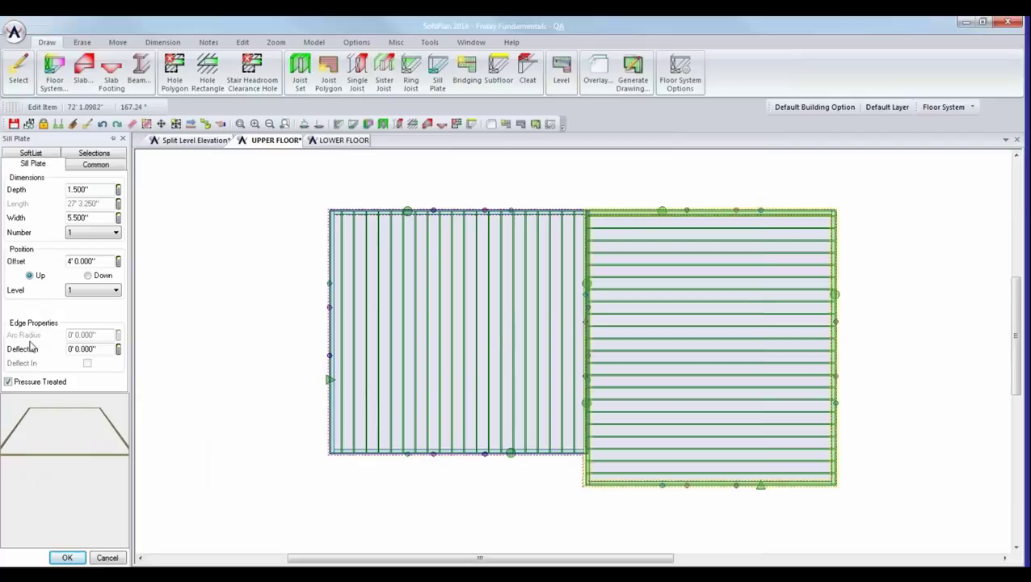
{"action": "left_click", "coordinate": [68, 558]}
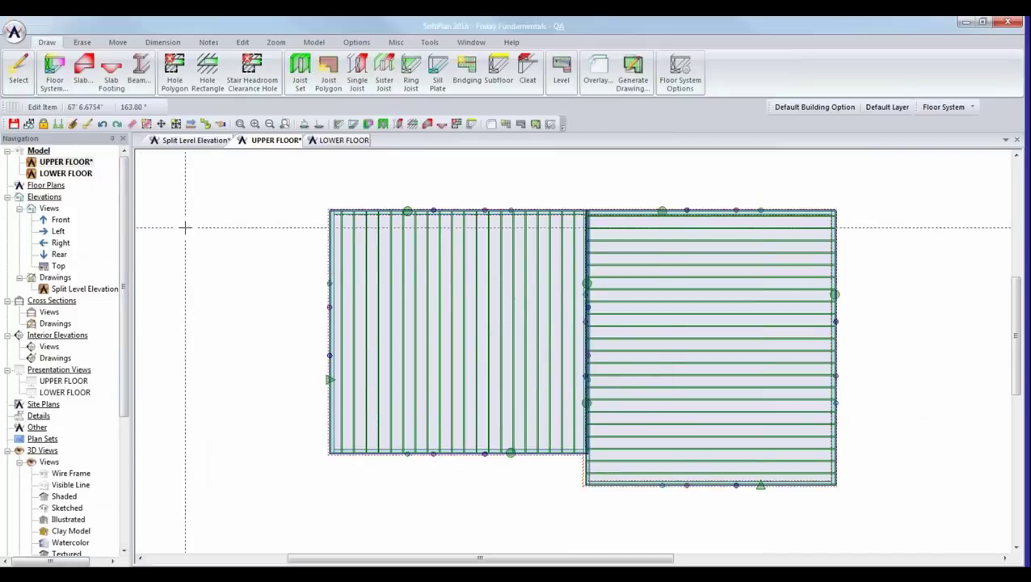
- Run Cleanup on the floor system and check the joist offset in the right and left sections
{"action": "left_click", "coordinate": [396, 44]}
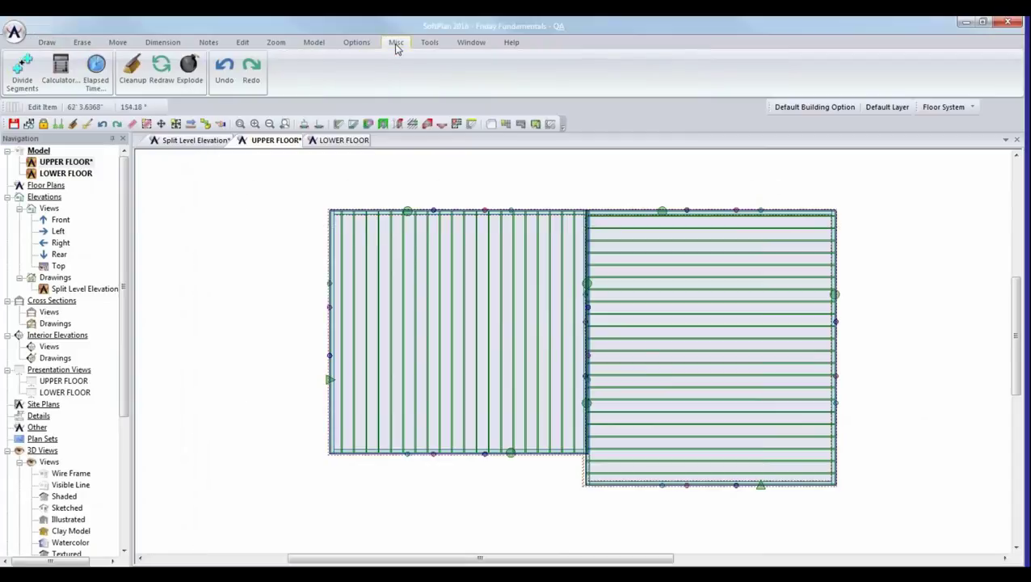
{"action": "left_click", "coordinate": [132, 69]}
{"action": "left_click", "coordinate": [689, 239]}
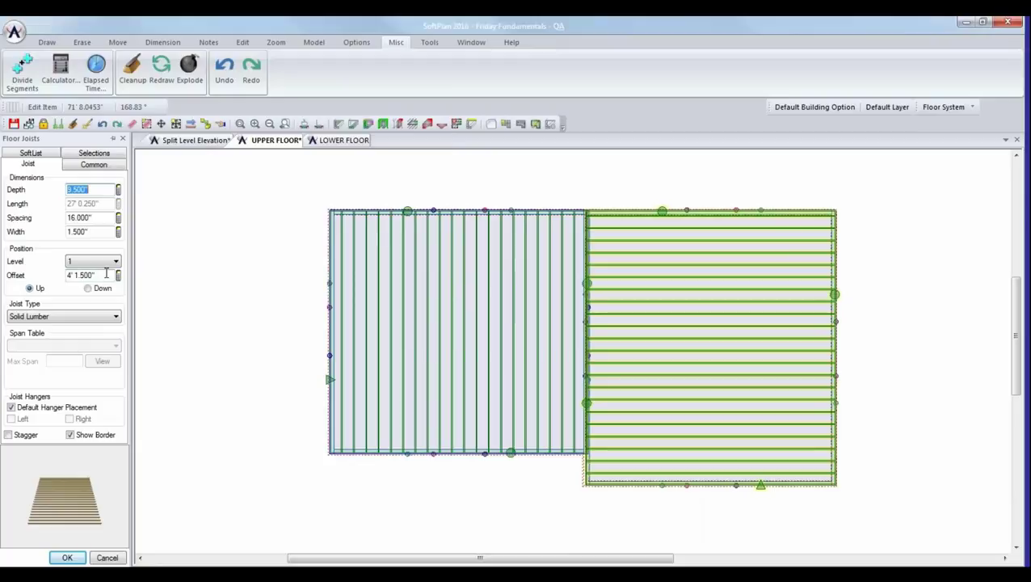
{"action": "left_click", "coordinate": [403, 282]}
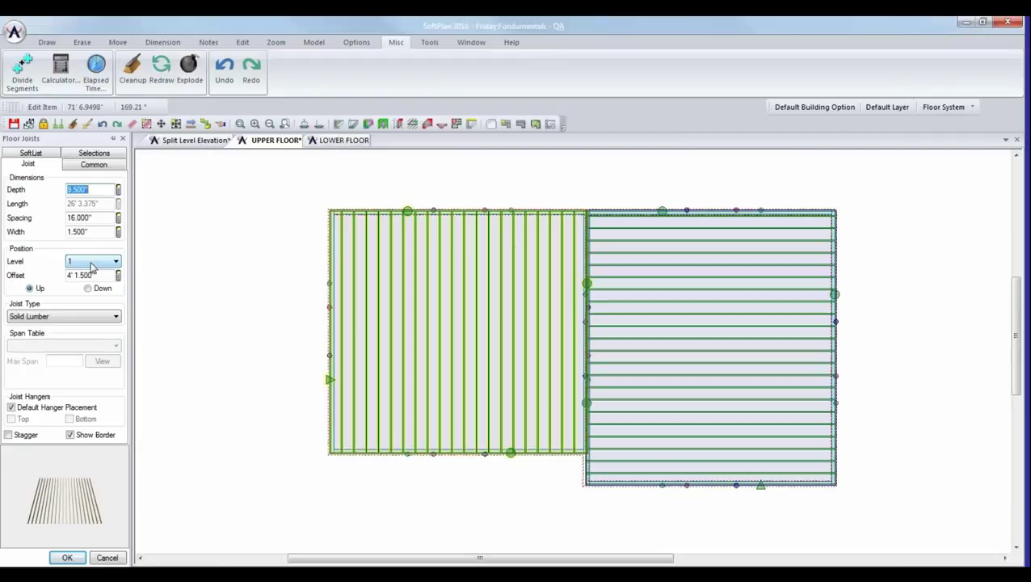
- Assign joist level 2 to the floor system of the left section
{"action": "left_click", "coordinate": [49, 42]}
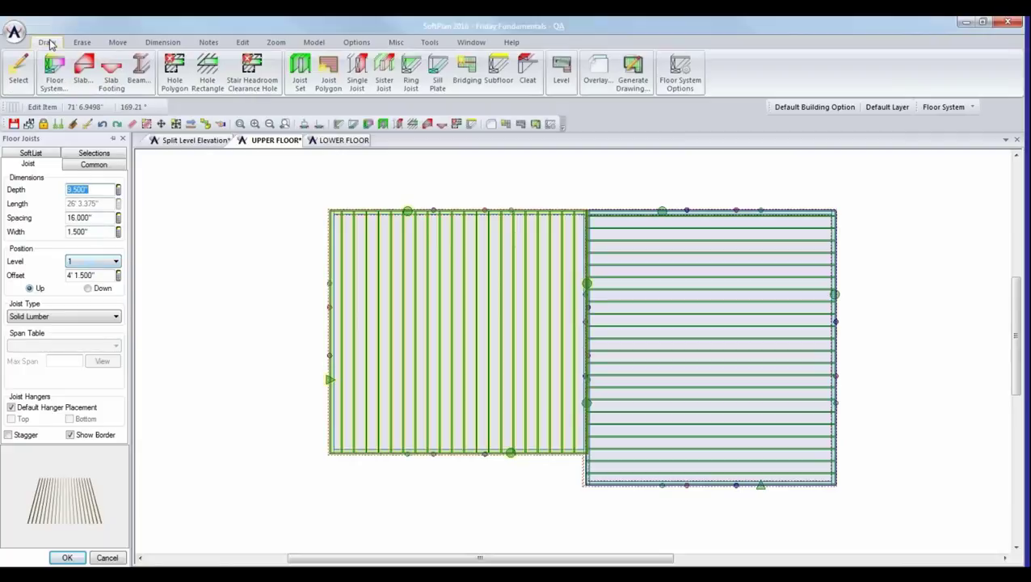
{"action": "left_click", "coordinate": [565, 71]}
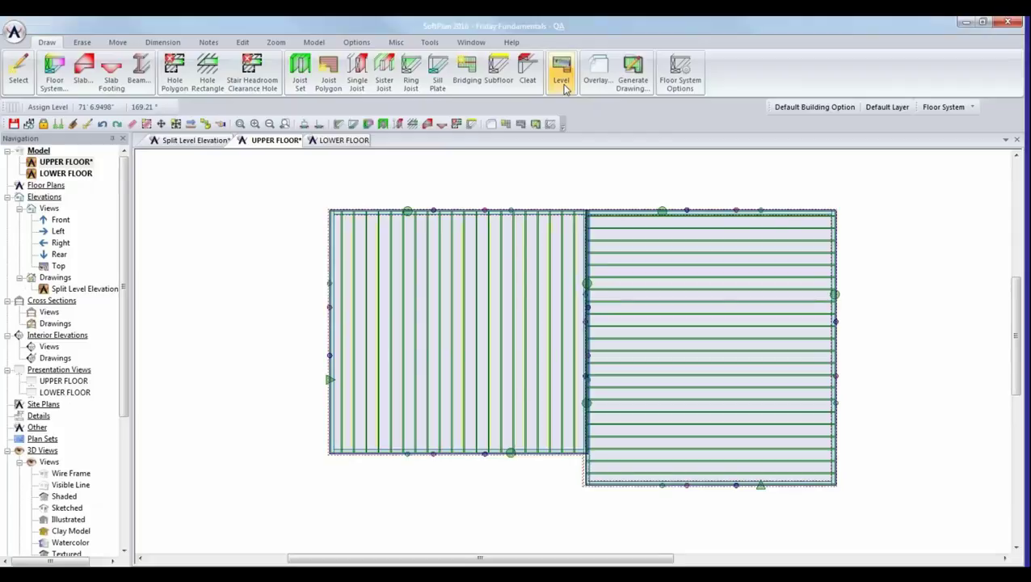
{"action": "left_click_drag", "start_coordinate": [303, 183], "coordinate": [649, 304]}
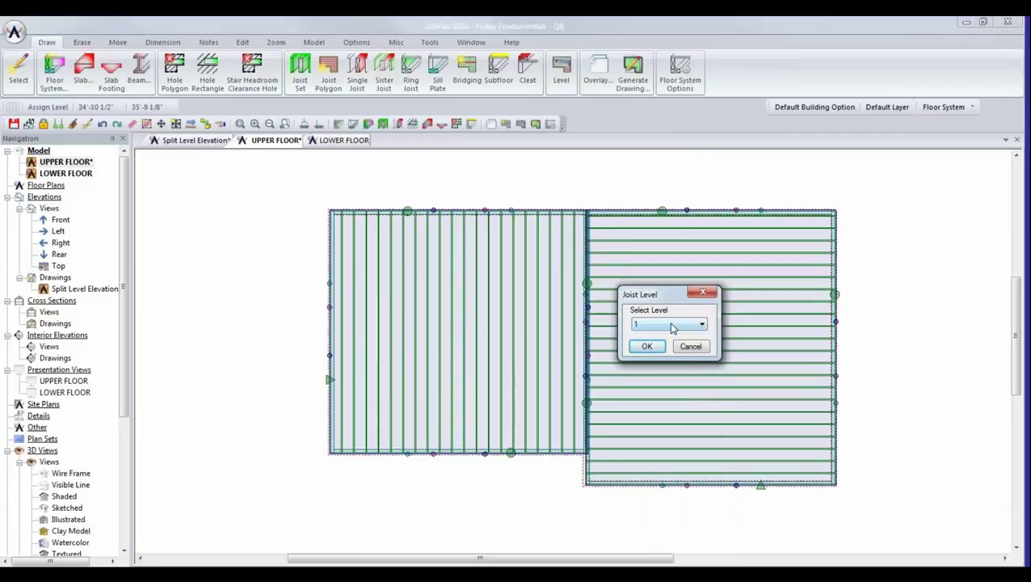
{"action": "left_click", "coordinate": [671, 325]}
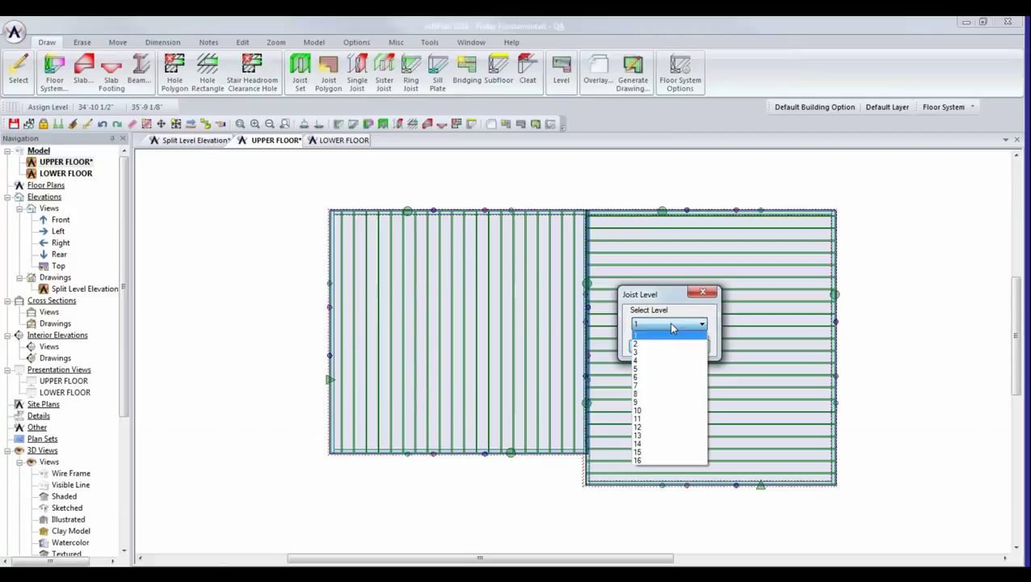
{"action": "left_click", "coordinate": [670, 346]}
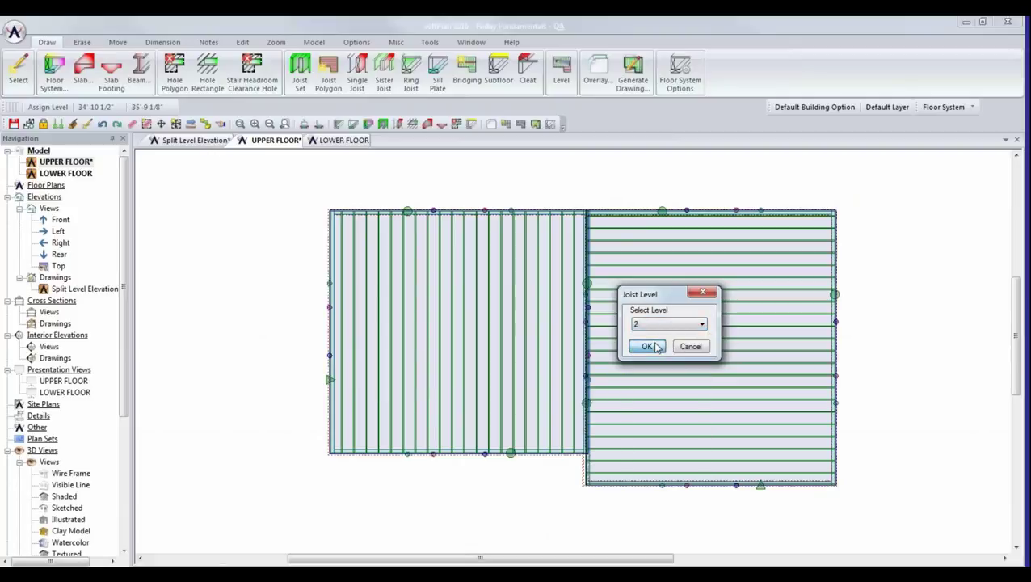
{"action": "left_click", "coordinate": [648, 346]}
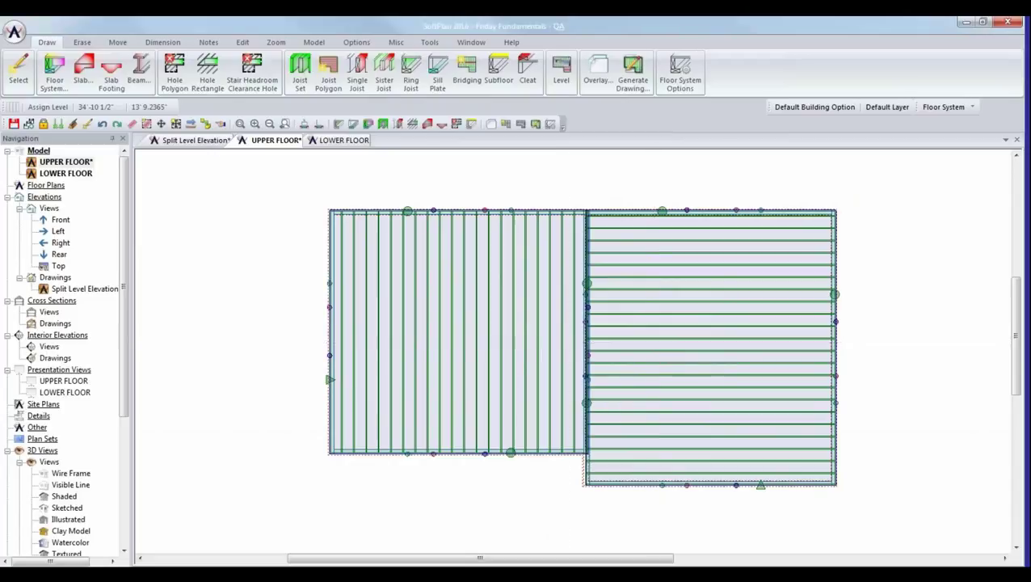
- Turn on Show Joist Level in the Floor System mode visibilities and clean up the drawing
{"action": "left_click", "coordinate": [357, 42]}
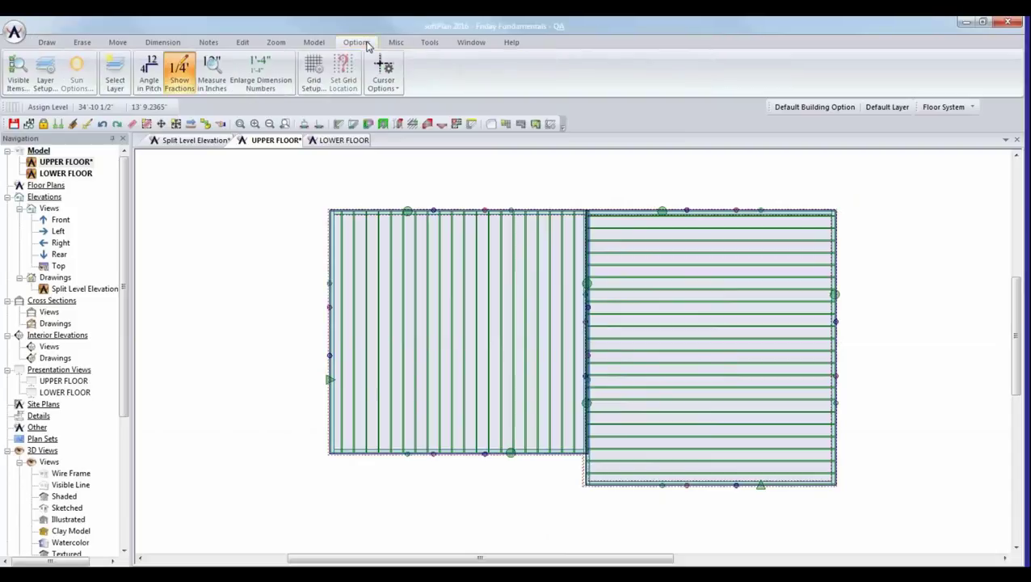
{"action": "left_click", "coordinate": [16, 75]}
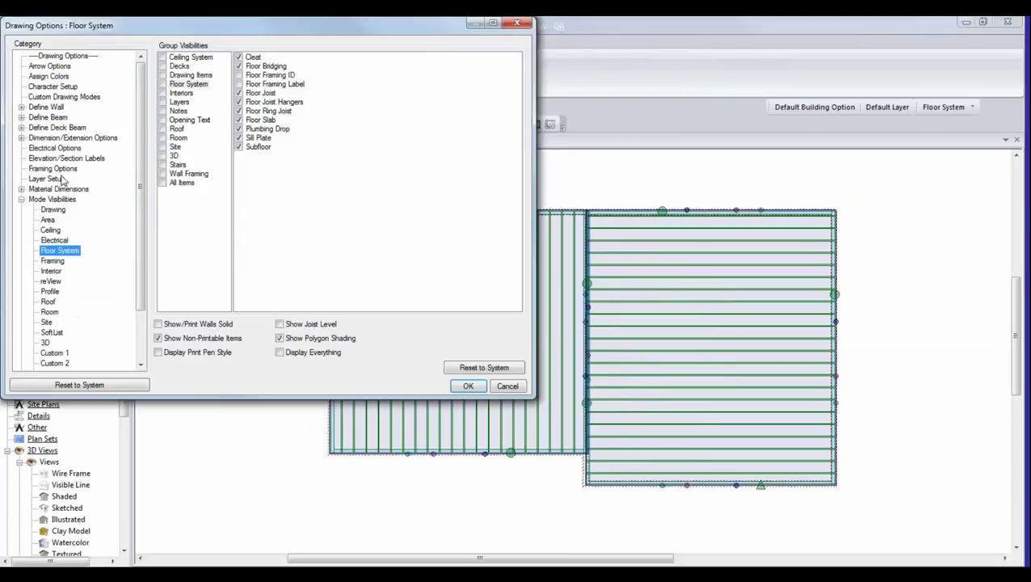
{"action": "left_click", "coordinate": [299, 326]}
{"action": "left_click", "coordinate": [298, 326]}
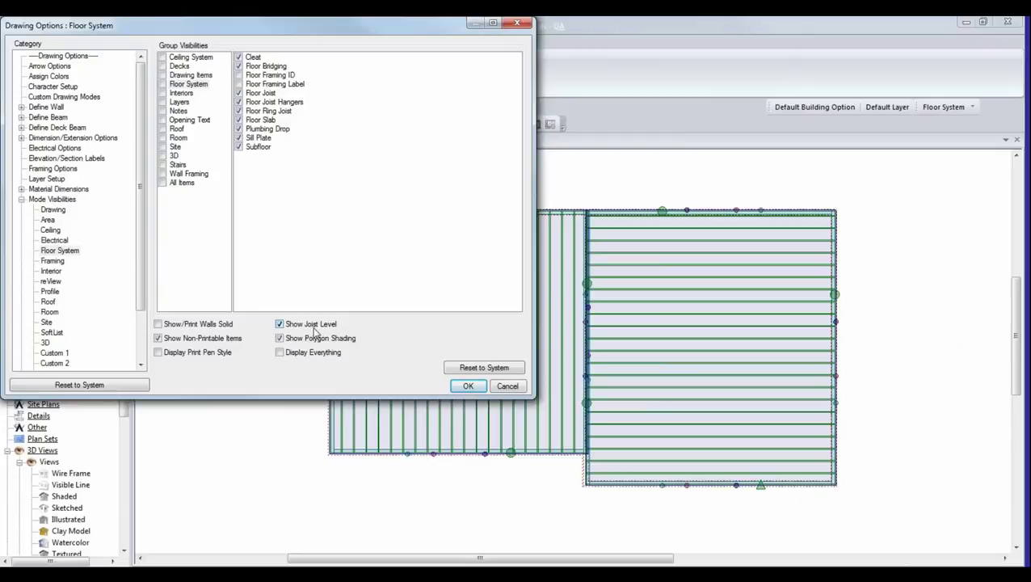
{"action": "left_click", "coordinate": [469, 386]}
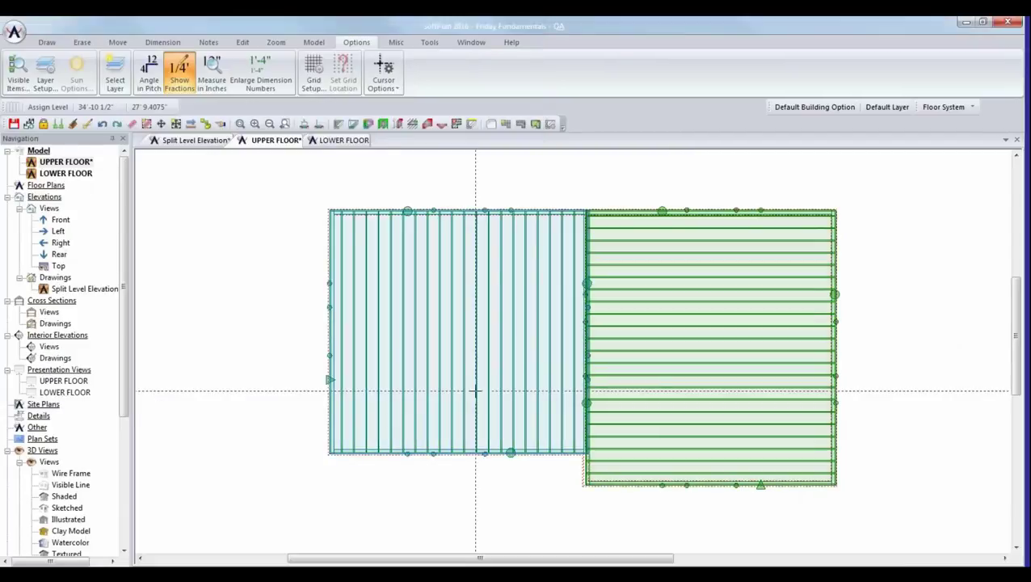
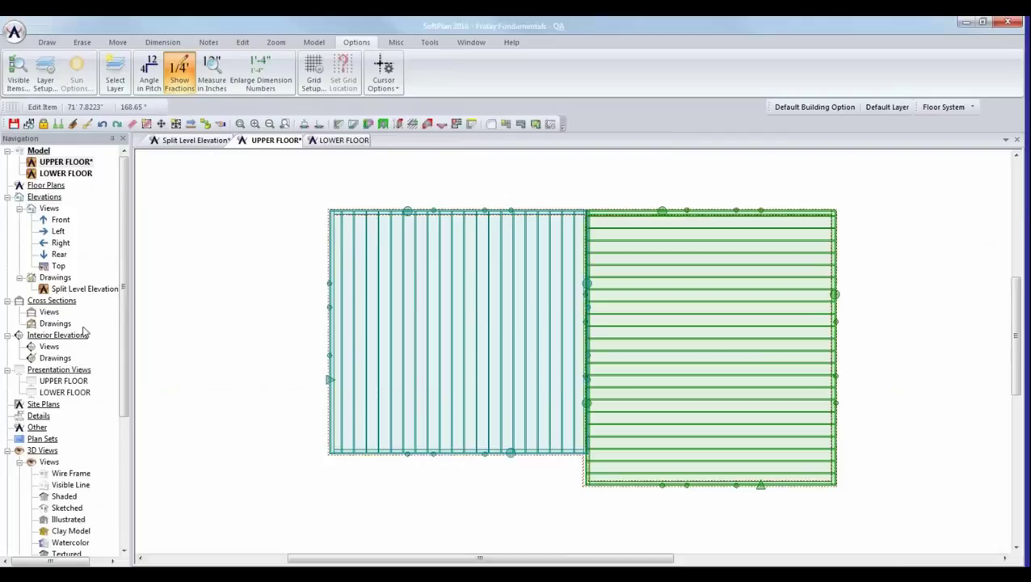
{"action": "left_click", "coordinate": [74, 124]}
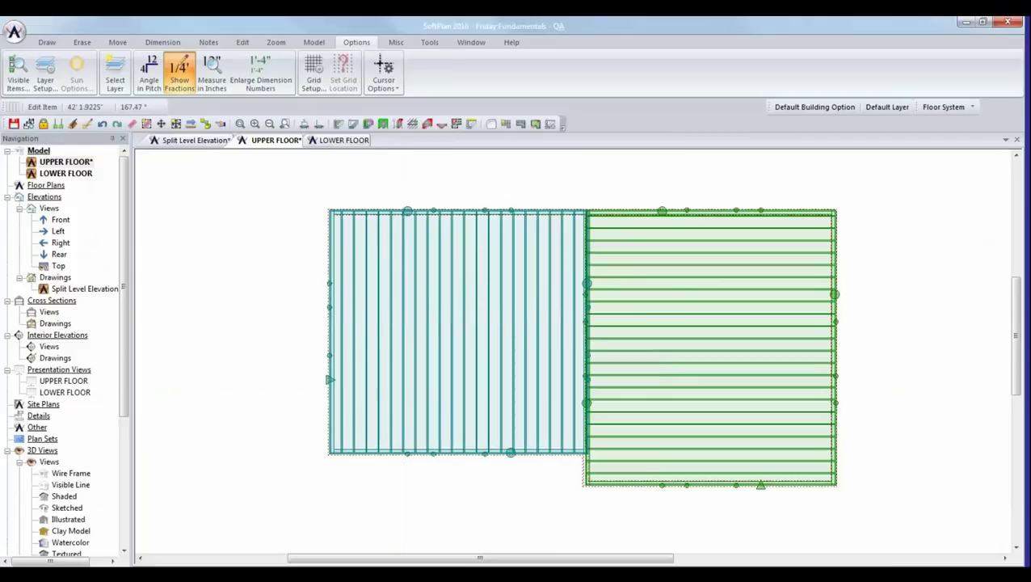
- Check the joist level and offset of the floor joists in the left and right sections
{"action": "left_click", "coordinate": [402, 315]}
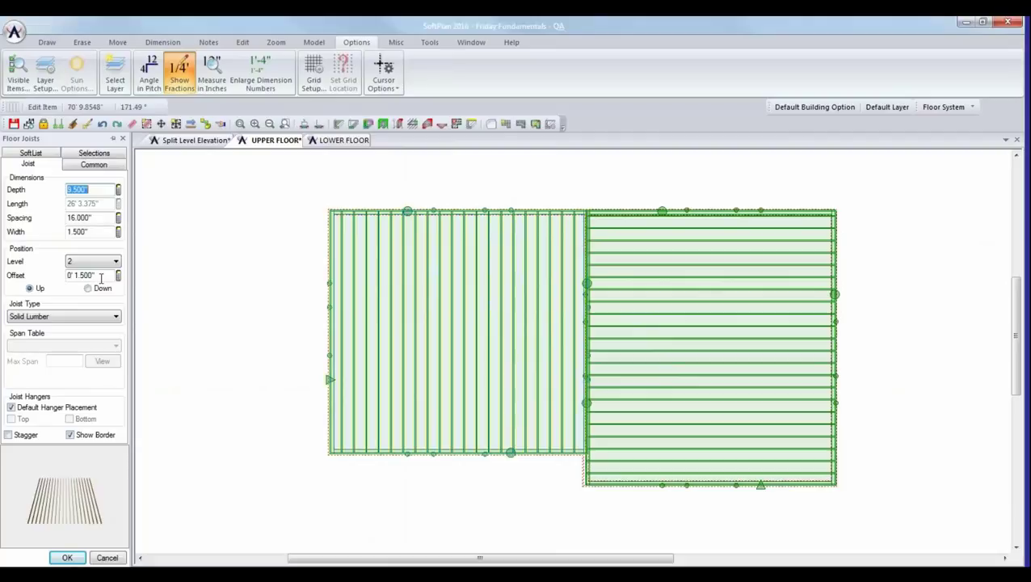
{"action": "left_click", "coordinate": [71, 558]}
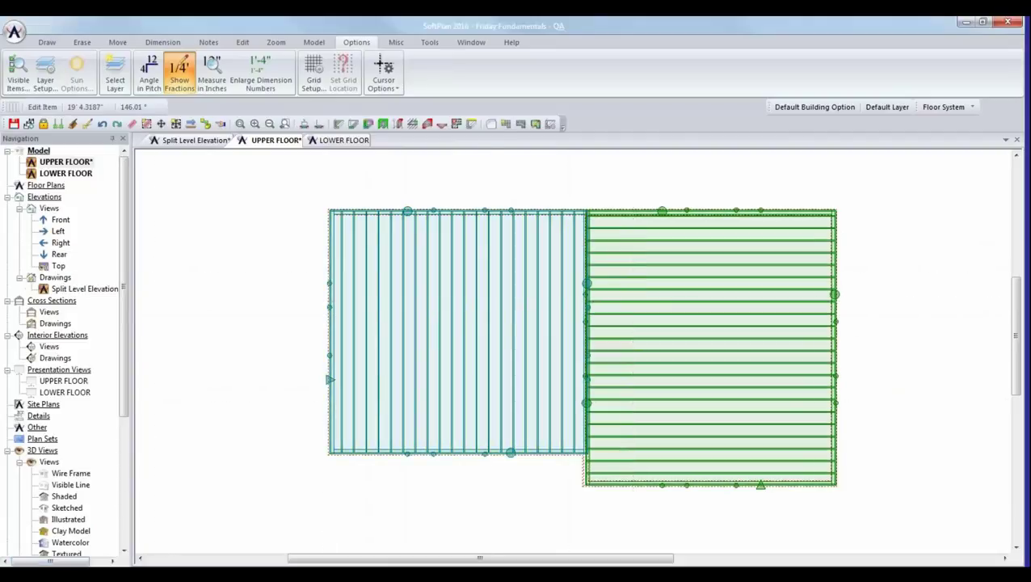
{"action": "left_click", "coordinate": [711, 308]}
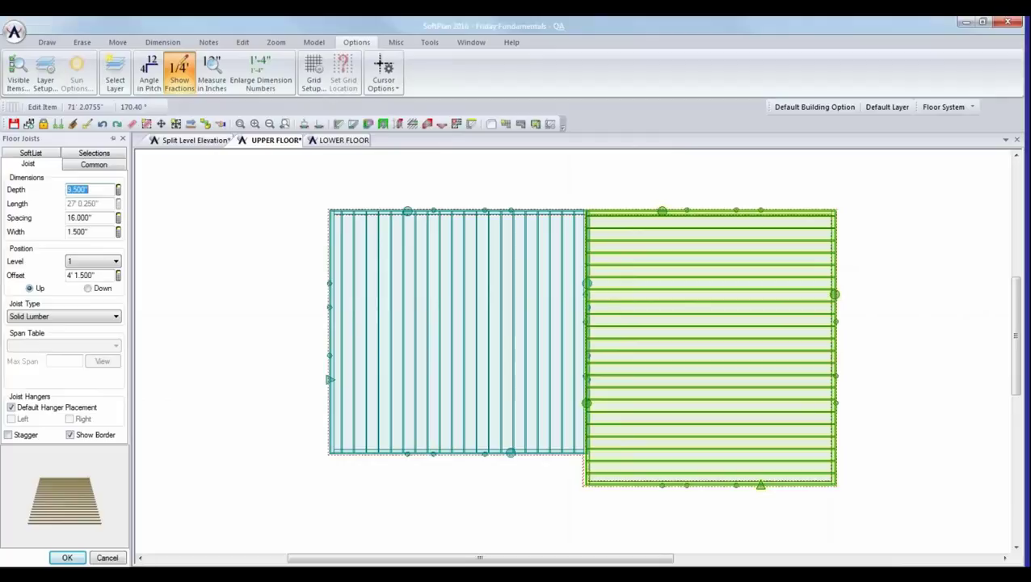
{"action": "left_click", "coordinate": [100, 275]}
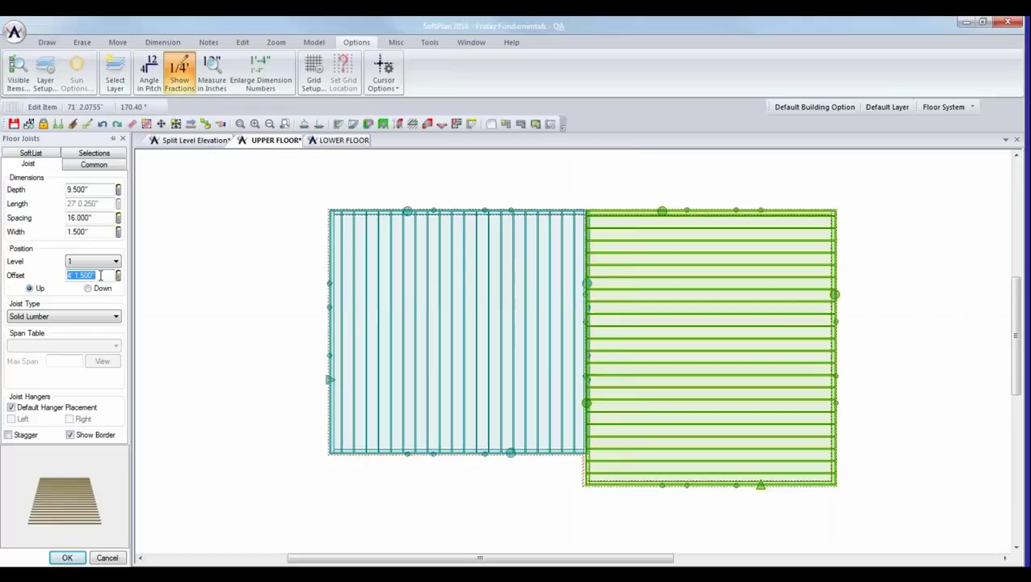
{"action": "left_click", "coordinate": [76, 558]}
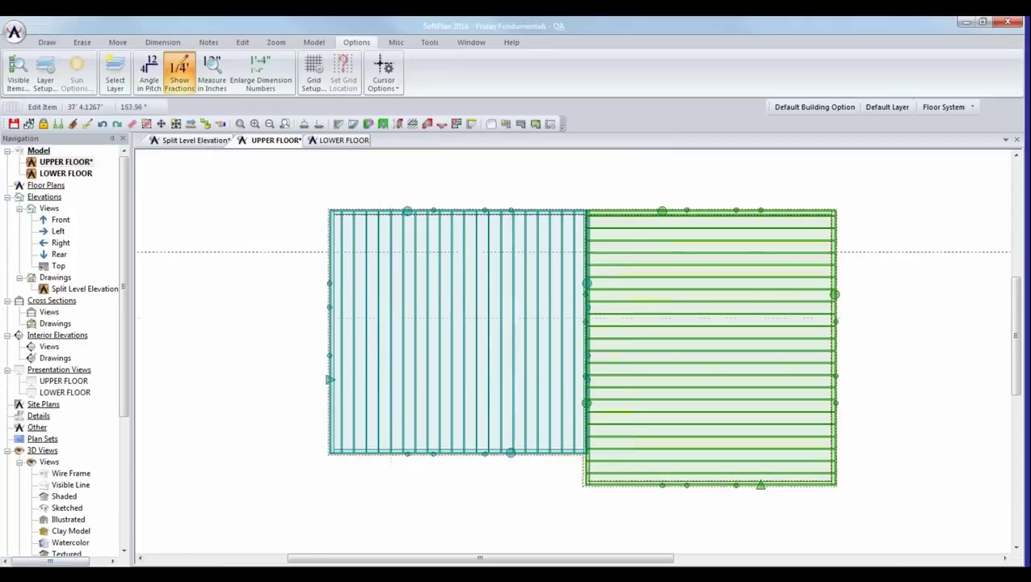
- Switch the upper floor to Profile mode, then save the changes and inspect the front elevation
{"action": "left_click", "coordinate": [937, 107]}
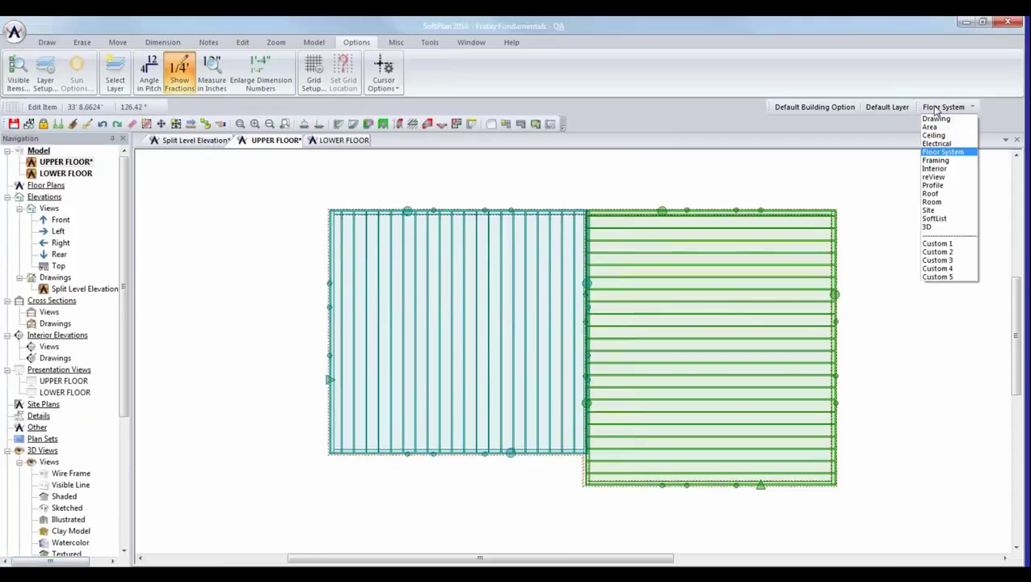
{"action": "left_click", "coordinate": [939, 185]}
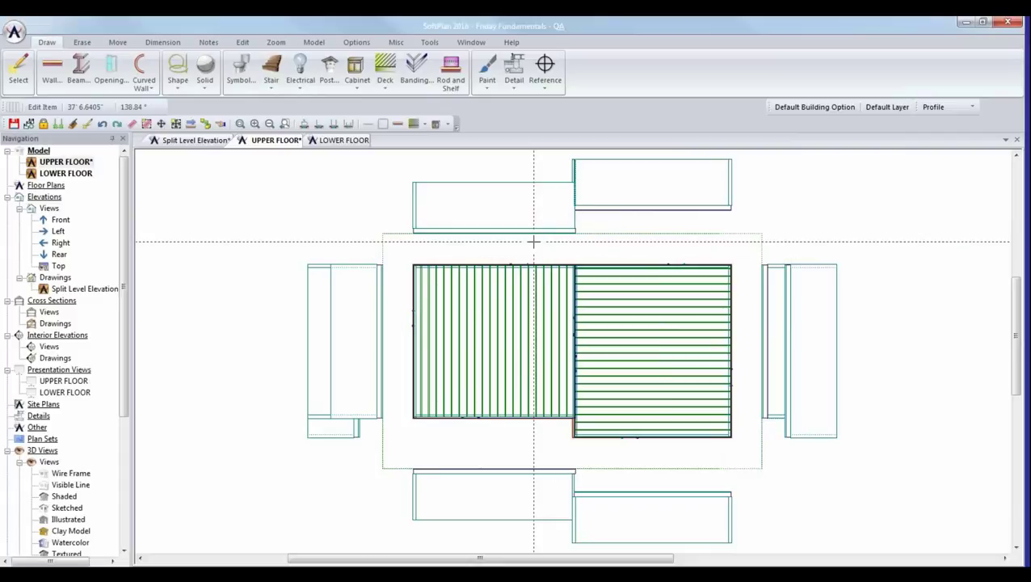
{"action": "double_click", "coordinate": [57, 220]}
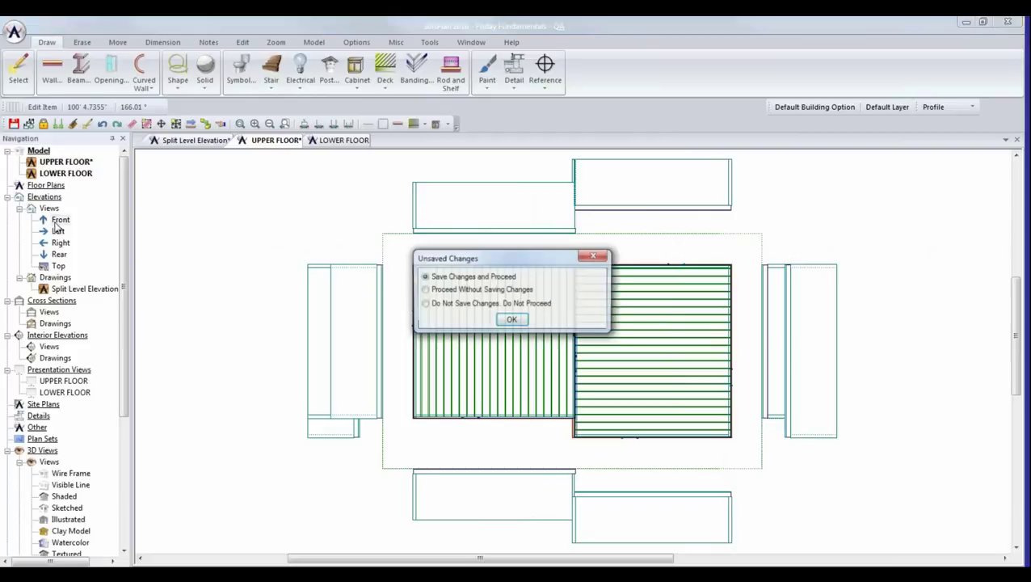
{"action": "left_click", "coordinate": [512, 320]}
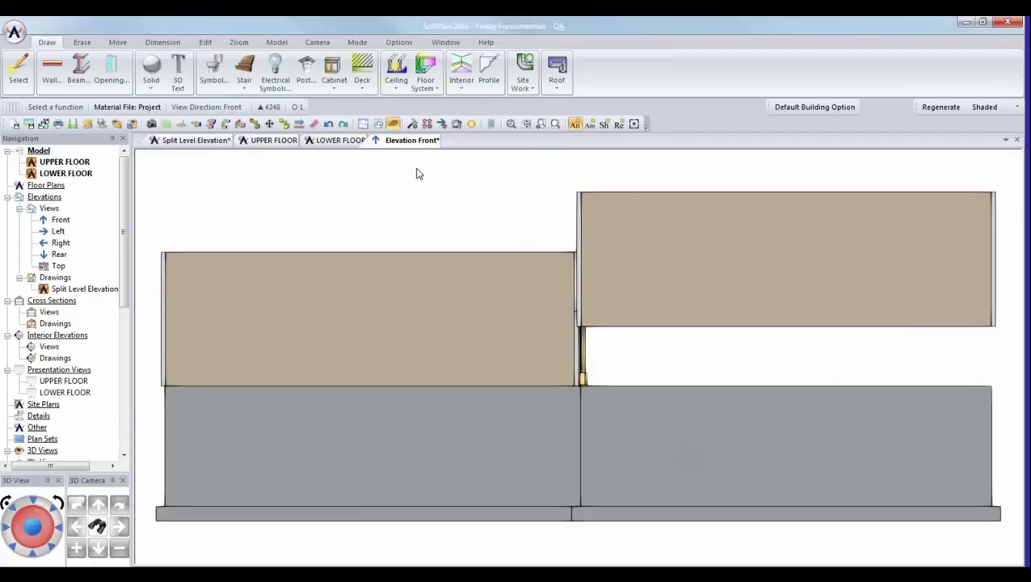
{"action": "left_click", "coordinate": [1017, 141]}
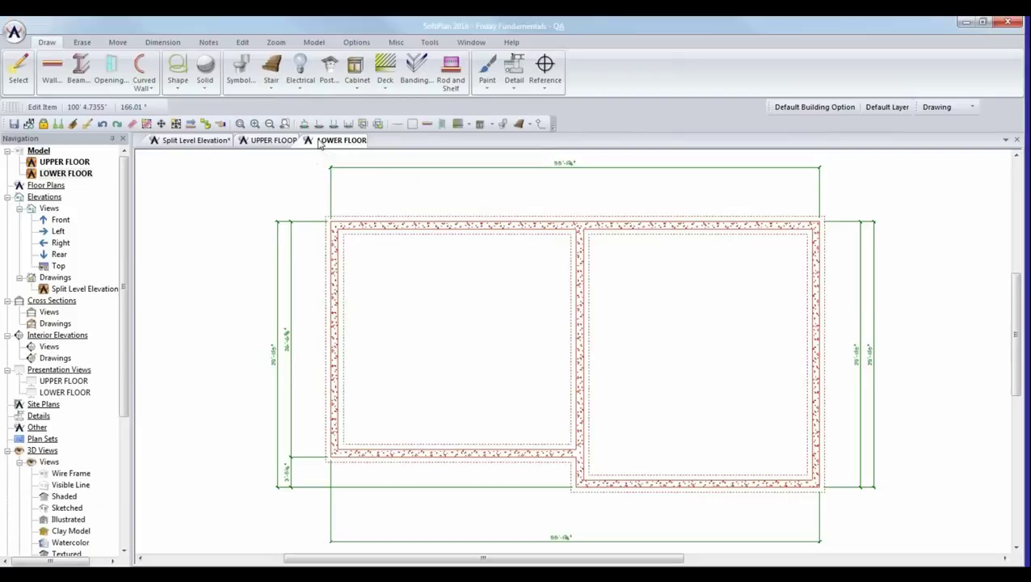
- In Floor System mode on the lower floor plan, auto-trace a slab inside each of the two sections
{"action": "left_click", "coordinate": [931, 110]}
{"action": "left_click", "coordinate": [941, 152]}
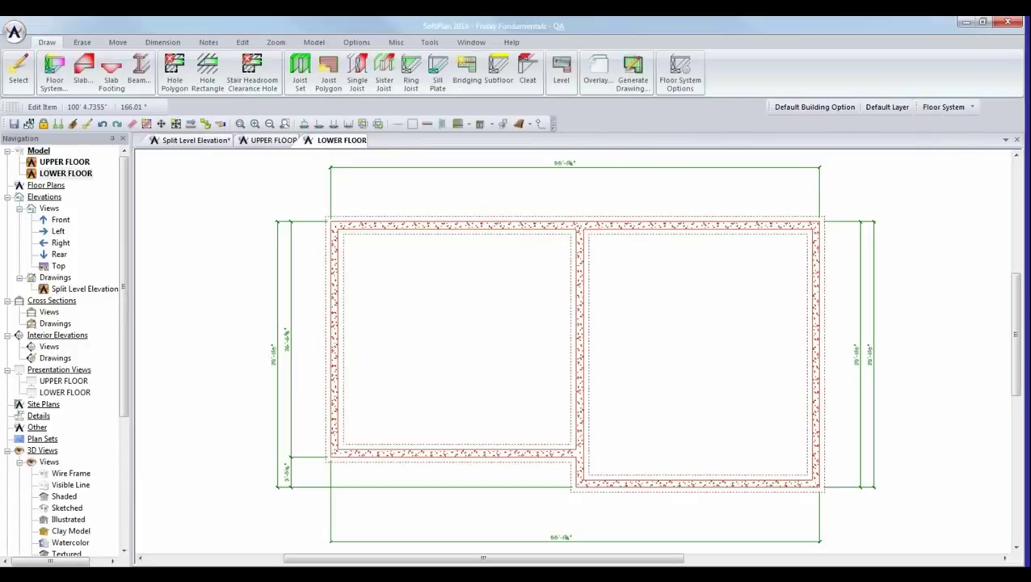
{"action": "left_click", "coordinate": [81, 80]}
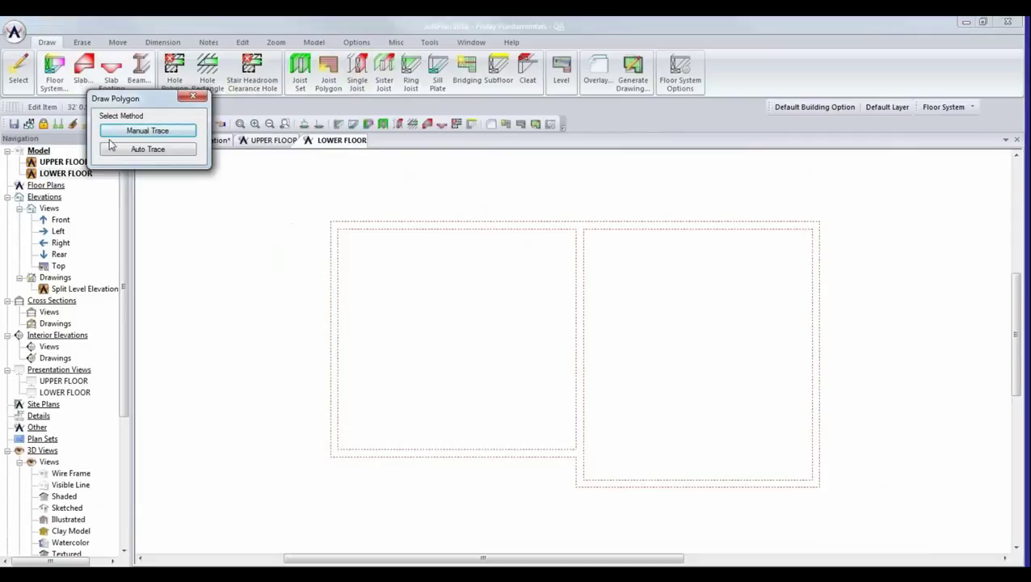
{"action": "left_click", "coordinate": [127, 149]}
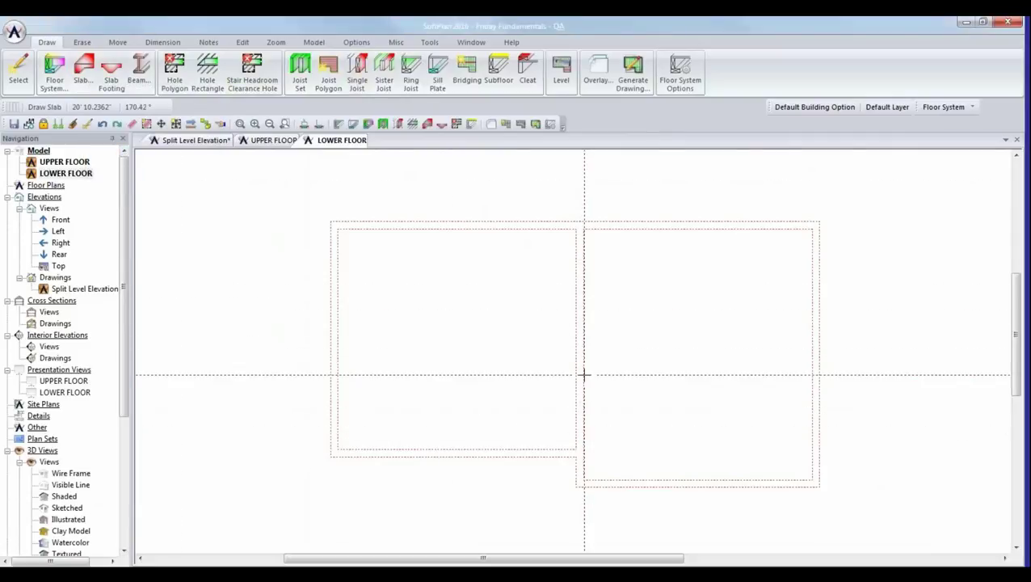
{"action": "left_click", "coordinate": [472, 352]}
{"action": "left_click", "coordinate": [640, 368]}
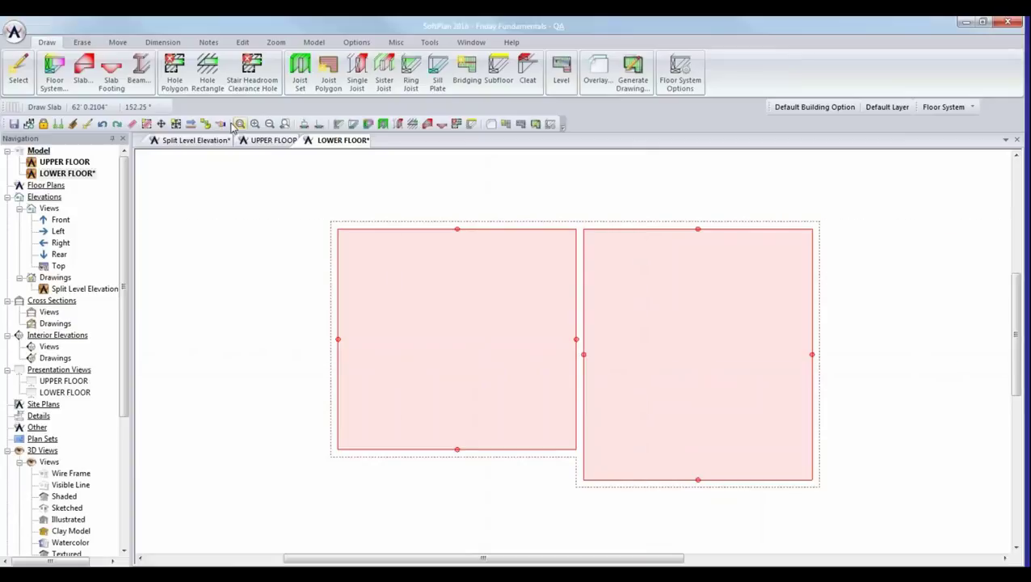
{"action": "key", "text": "Escape"}
- Assign the right section's slab to level 2 with an offset of 4' up
{"action": "left_click", "coordinate": [711, 323]}
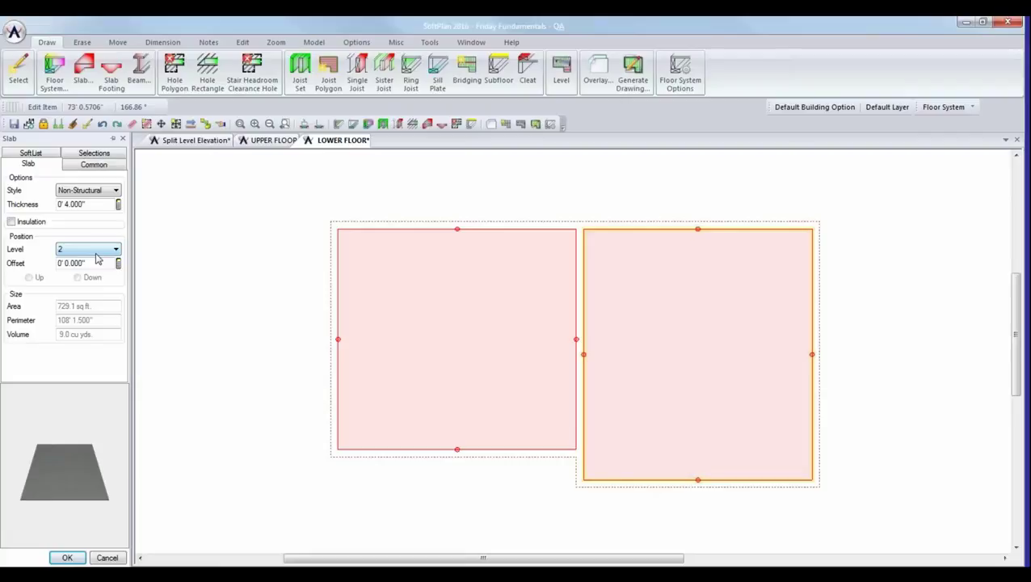
{"action": "key", "text": "Tab"}
{"action": "type", "text": "4"}
{"action": "key", "text": "Tab"}
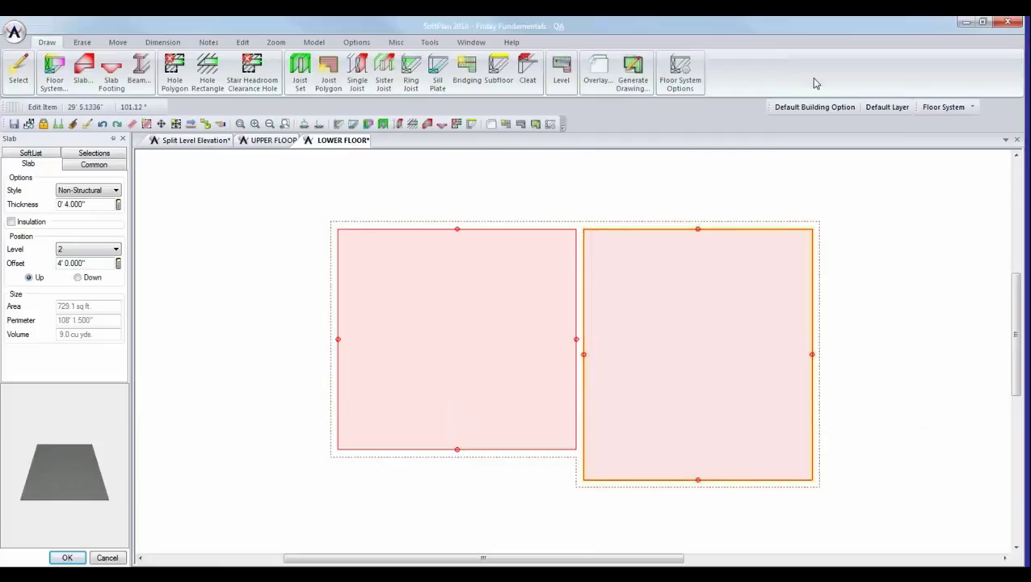
- In Profile mode, offset the right section's foundation walls 4' up at 8' height, then save and check the front elevation
{"action": "left_click", "coordinate": [947, 106]}
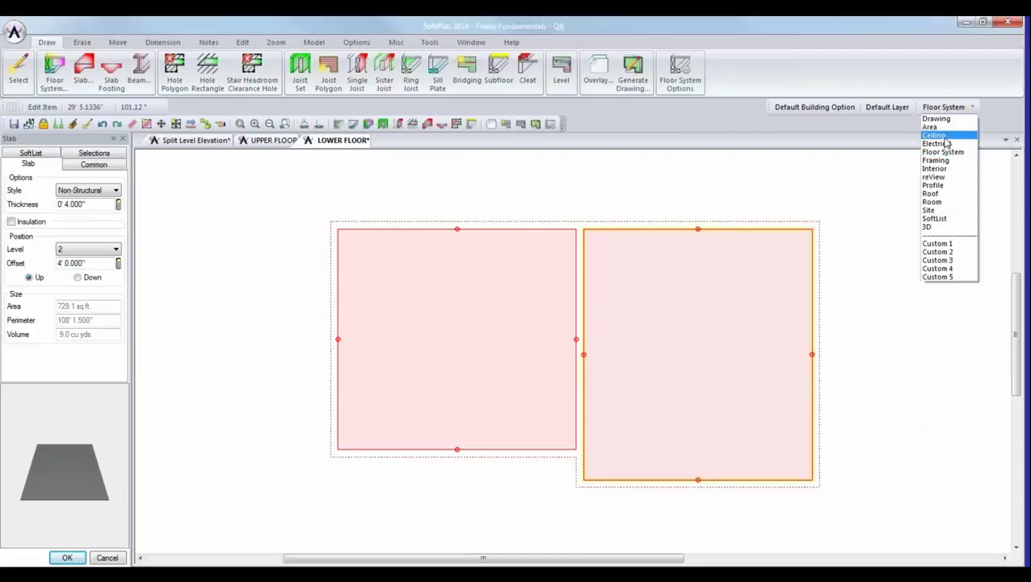
{"action": "left_click", "coordinate": [937, 186]}
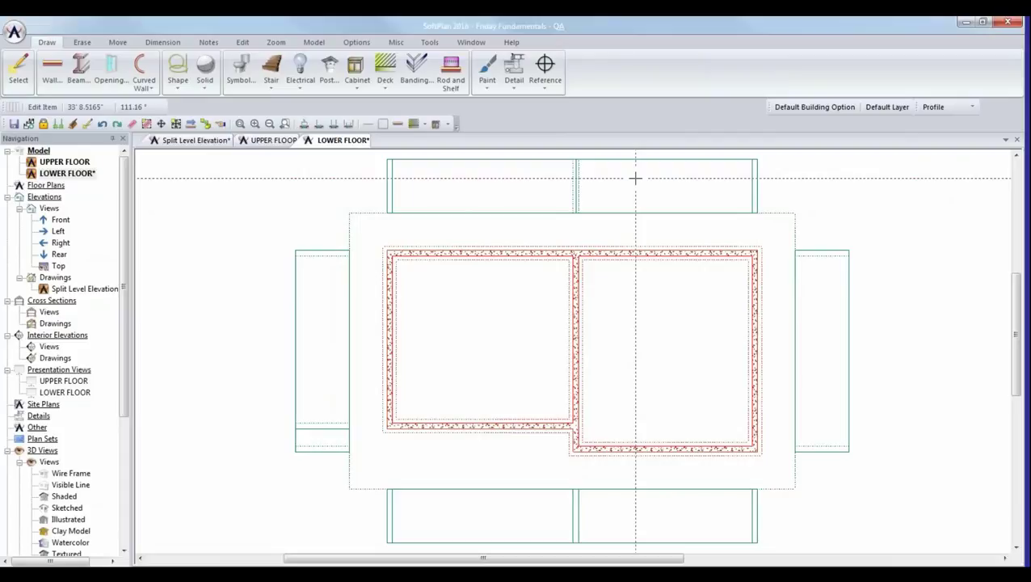
{"action": "left_click", "coordinate": [243, 43]}
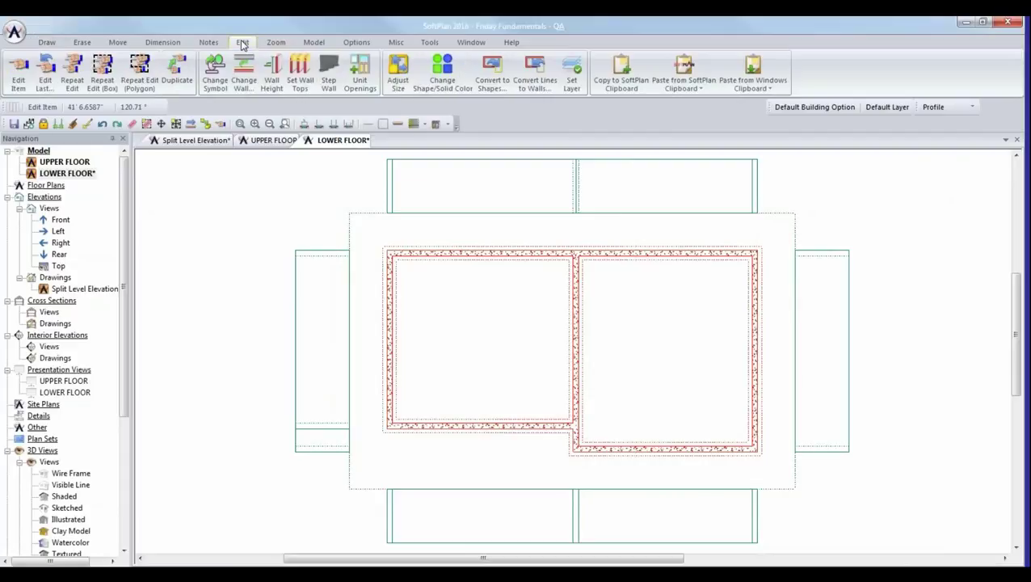
{"action": "left_click", "coordinate": [269, 93]}
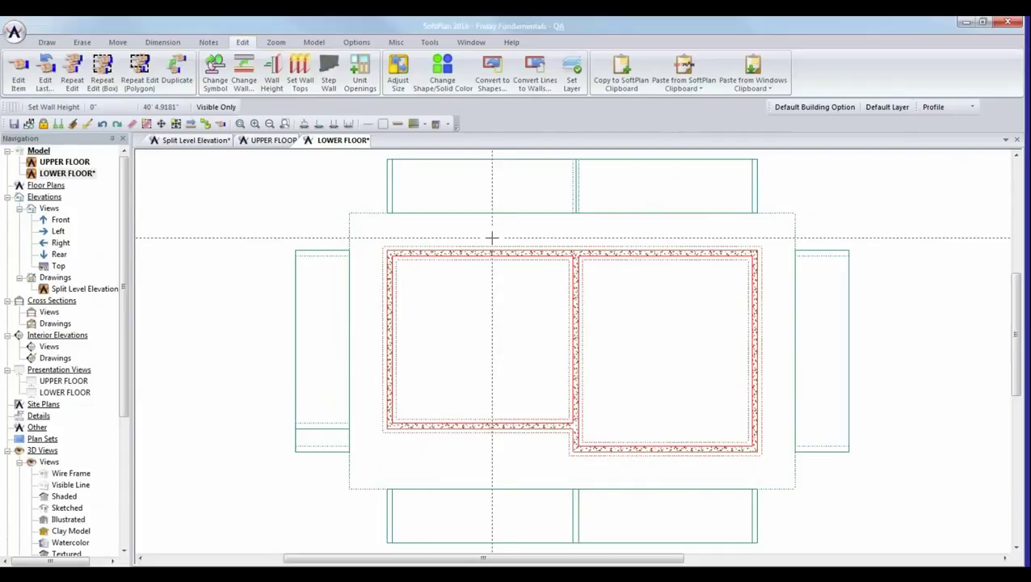
{"action": "mouse_move", "coordinate": [526, 205]}
{"action": "left_mouse_down"}
{"action": "mouse_move", "coordinate": [725, 440]}
{"action": "mouse_move", "coordinate": [812, 504]}
{"action": "left_mouse_up"}
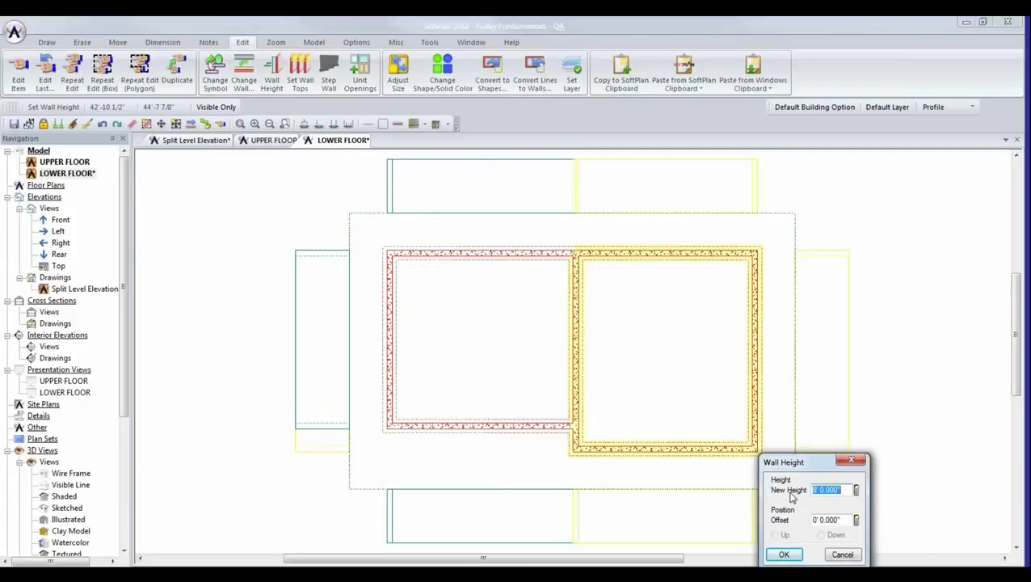
{"action": "left_click", "coordinate": [846, 520]}
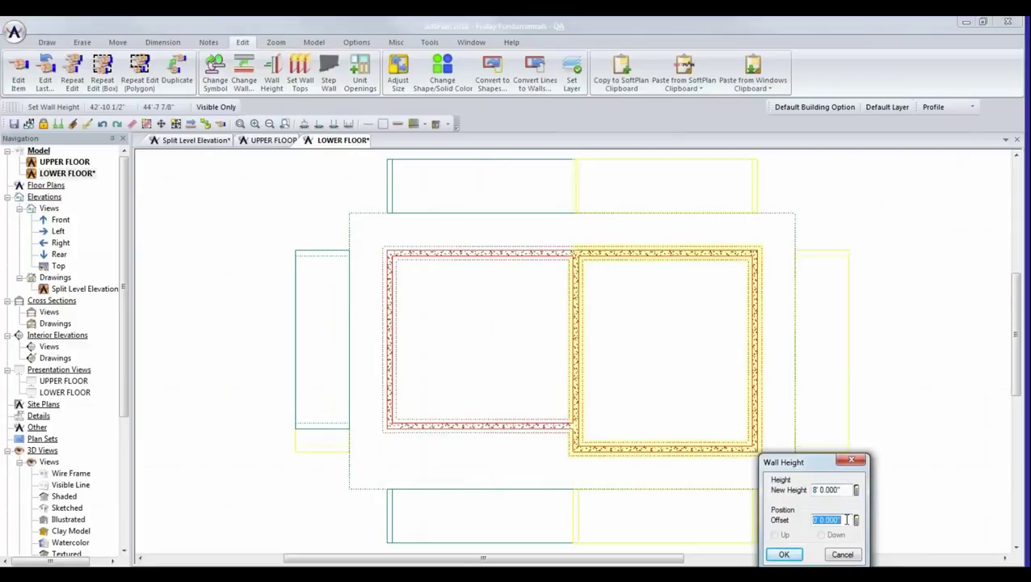
{"action": "type", "text": "4'"}
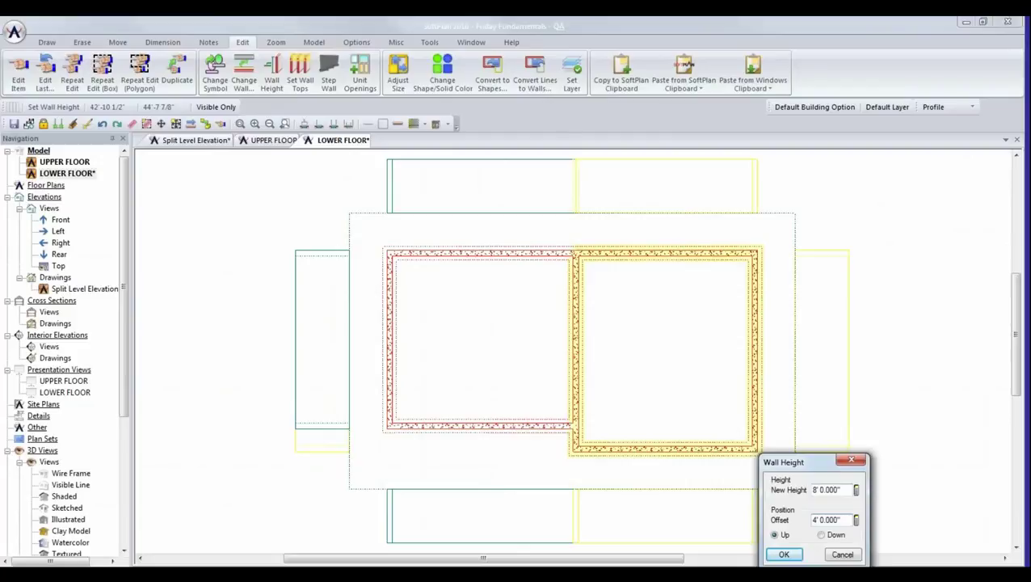
{"action": "left_click", "coordinate": [784, 554]}
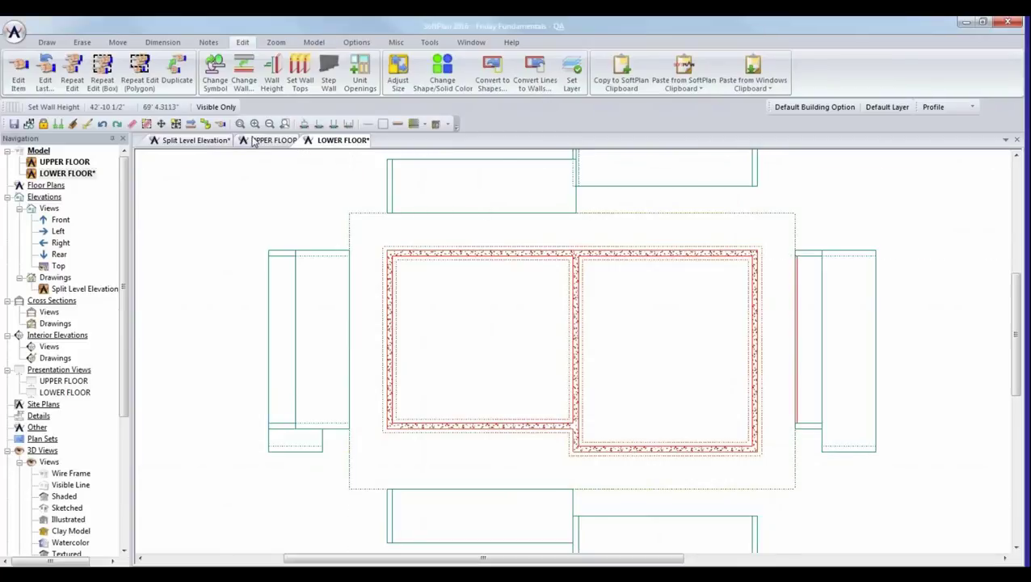
{"action": "double_click", "coordinate": [61, 220]}
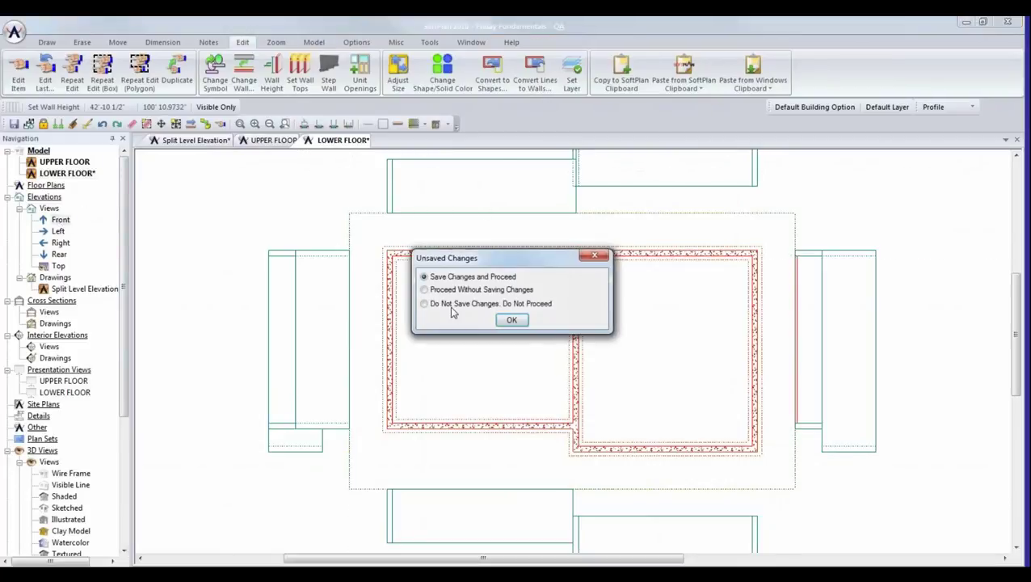
{"action": "left_click", "coordinate": [511, 320]}
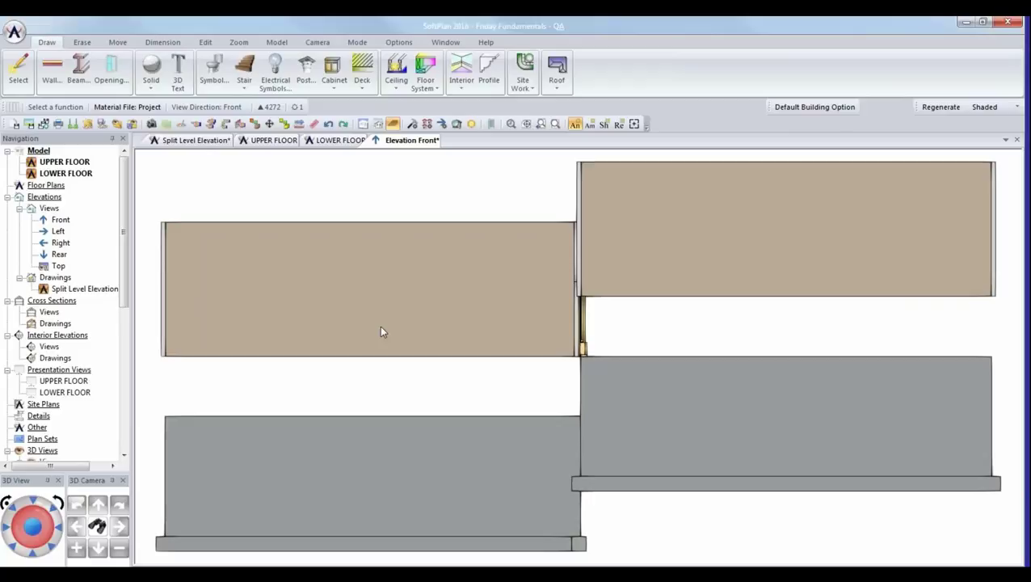
- In Drawing mode on the upper floor plan, place a reference circle at the outer upper-left corner of the walls
{"action": "left_click", "coordinate": [261, 143]}
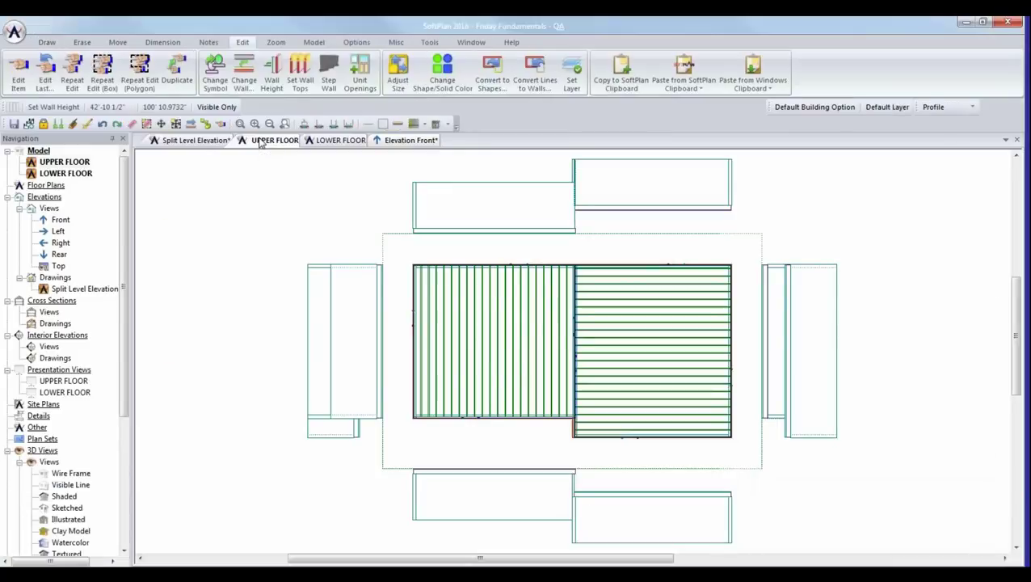
{"action": "left_click", "coordinate": [956, 107]}
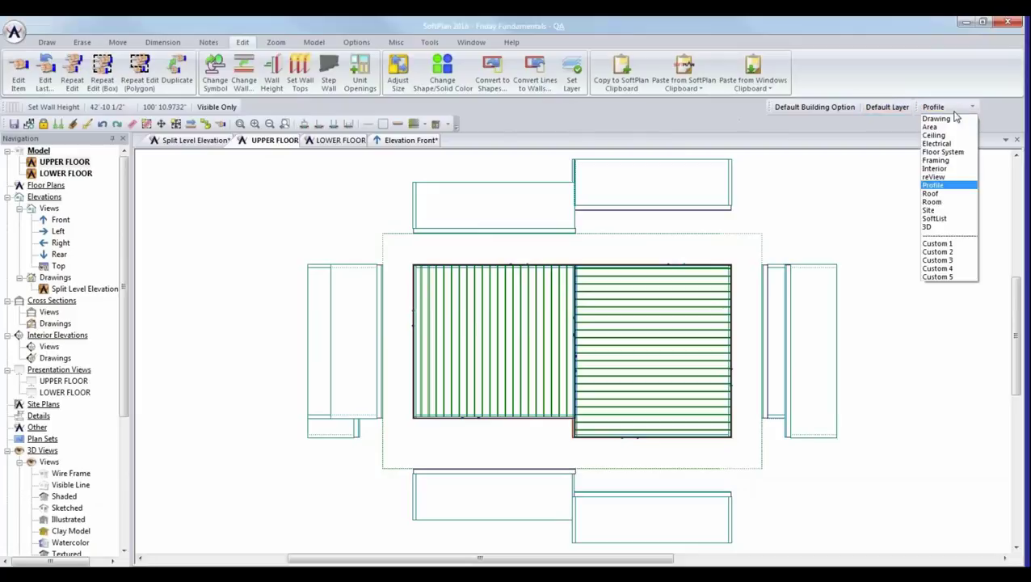
{"action": "left_click", "coordinate": [938, 119]}
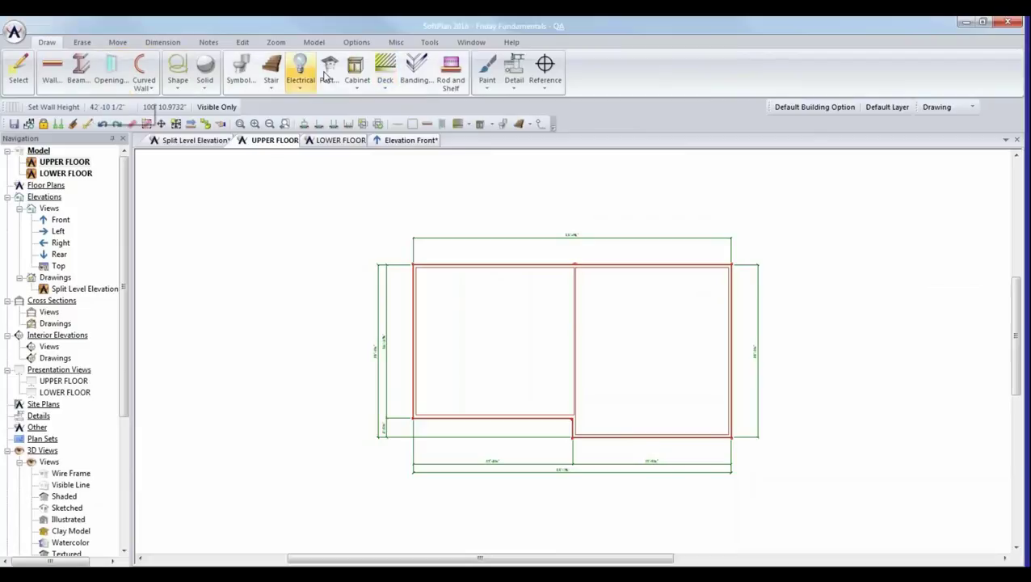
{"action": "left_click", "coordinate": [555, 77]}
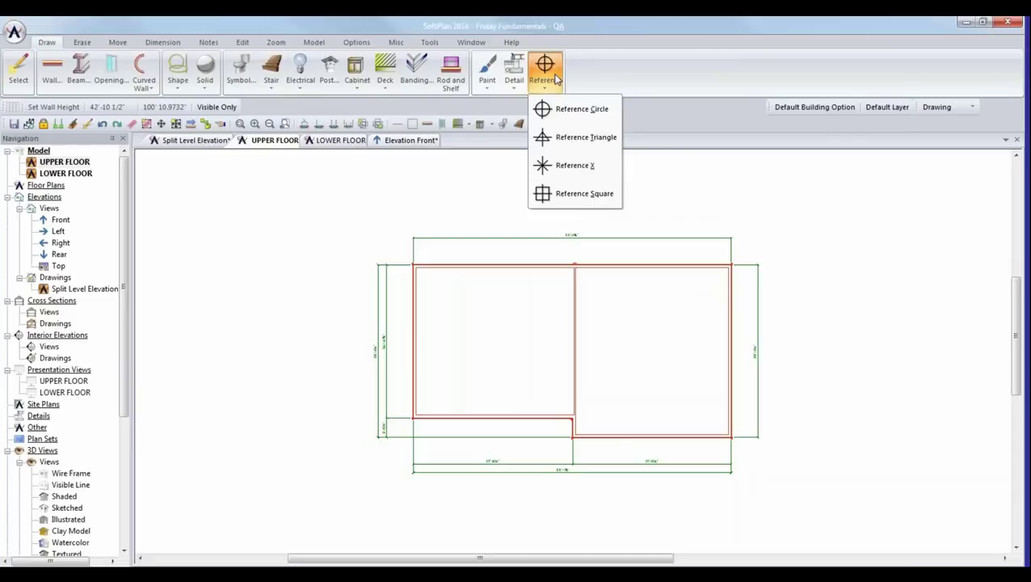
{"action": "left_click", "coordinate": [564, 118]}
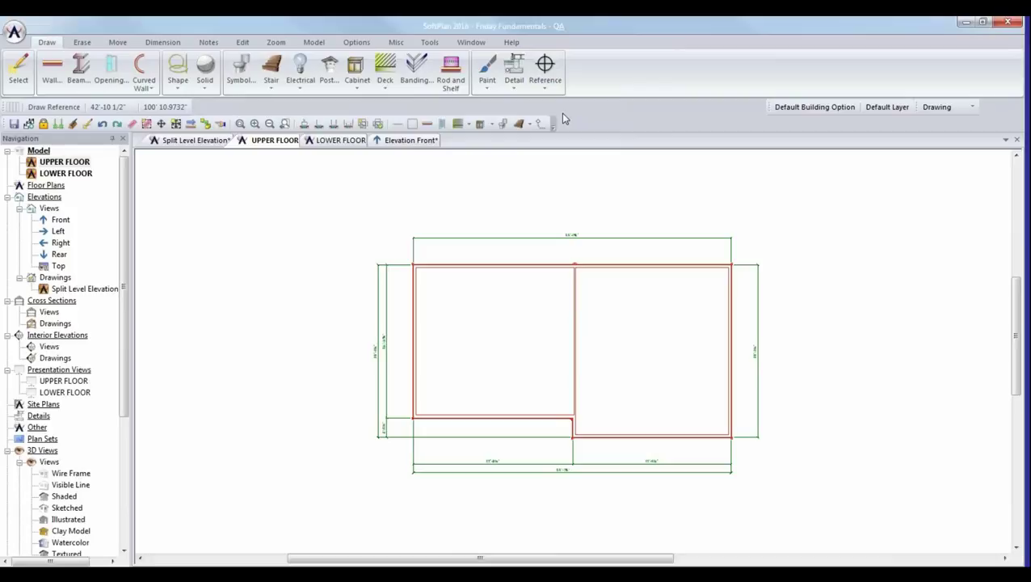
{"action": "scroll", "coordinate": [419, 265], "scroll_direction": "up", "scroll_amount": 2}
{"action": "scroll", "coordinate": [572, 352], "scroll_direction": "up", "scroll_amount": 2}
{"action": "left_click", "coordinate": [556, 350]}
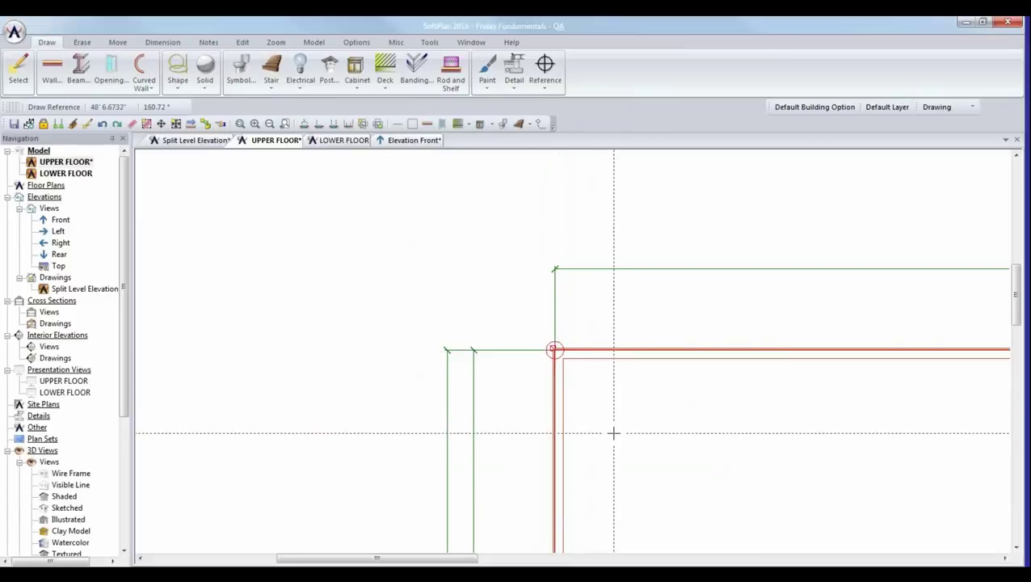
{"action": "scroll", "coordinate": [559, 340], "scroll_direction": "up", "scroll_amount": 4}
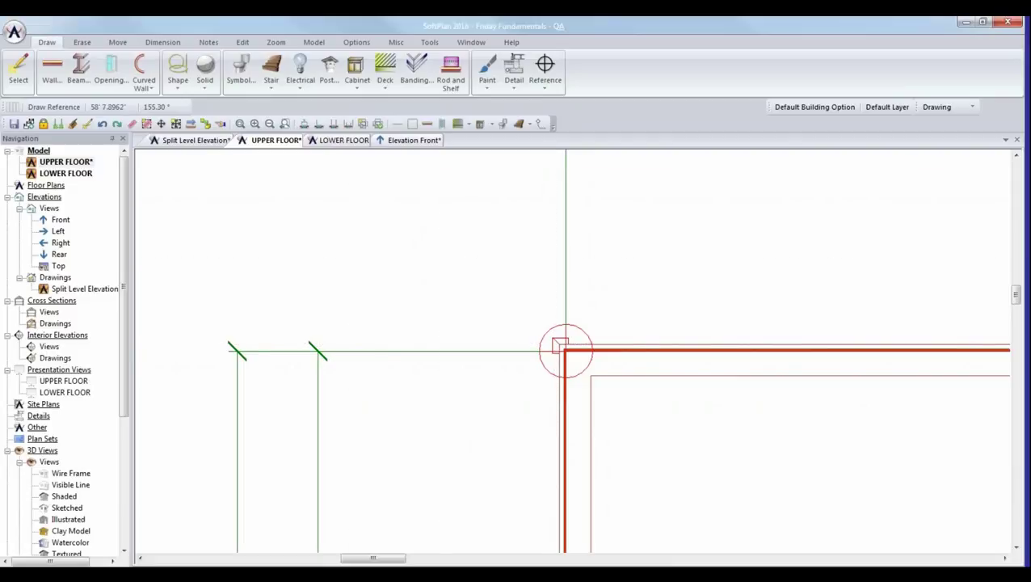
- In Drawing mode on the lower floor plan, place a reference circle at the outer upper-left corner of the foundation walls
{"action": "left_click", "coordinate": [344, 140]}
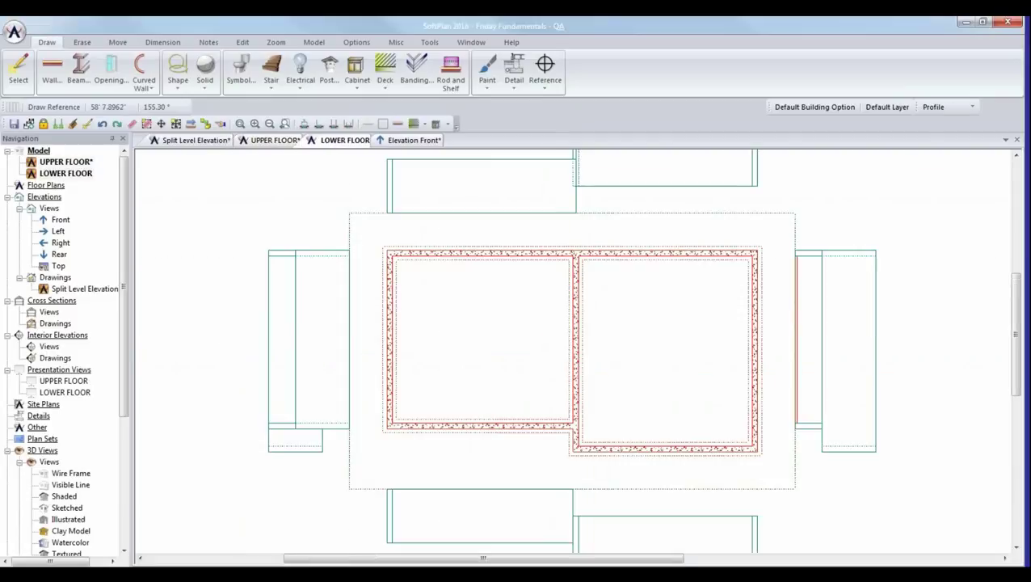
{"action": "left_click", "coordinate": [937, 107]}
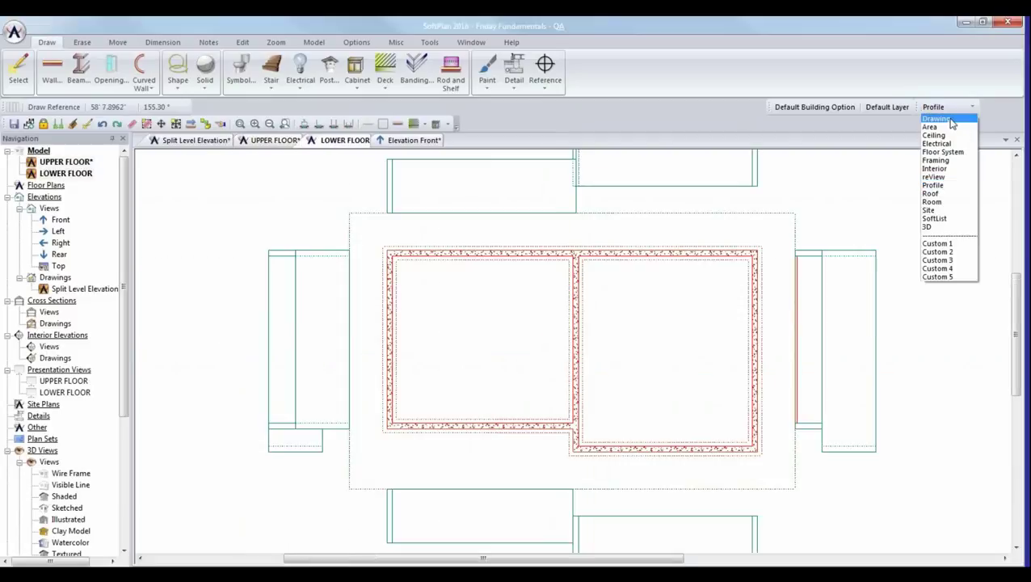
{"action": "left_click", "coordinate": [950, 119]}
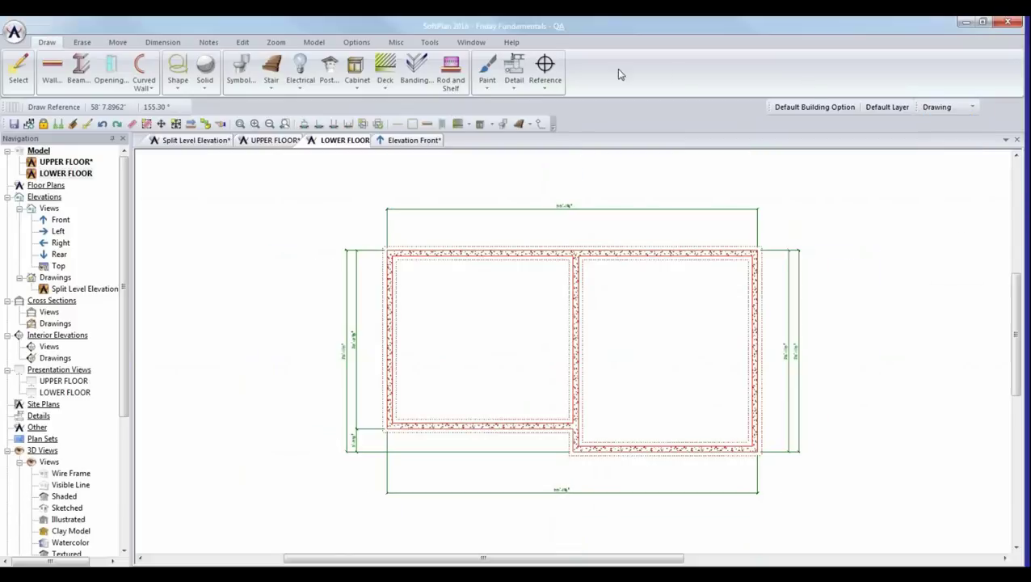
{"action": "left_click", "coordinate": [544, 68]}
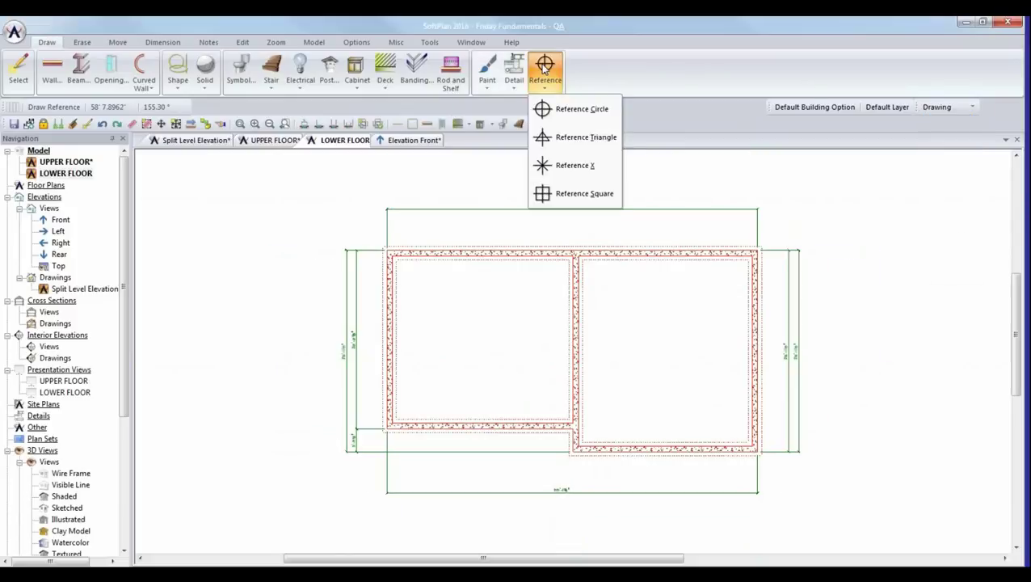
{"action": "left_click", "coordinate": [546, 114]}
{"action": "scroll", "coordinate": [388, 250], "scroll_direction": "up", "scroll_amount": 4}
{"action": "left_click", "coordinate": [561, 343]}
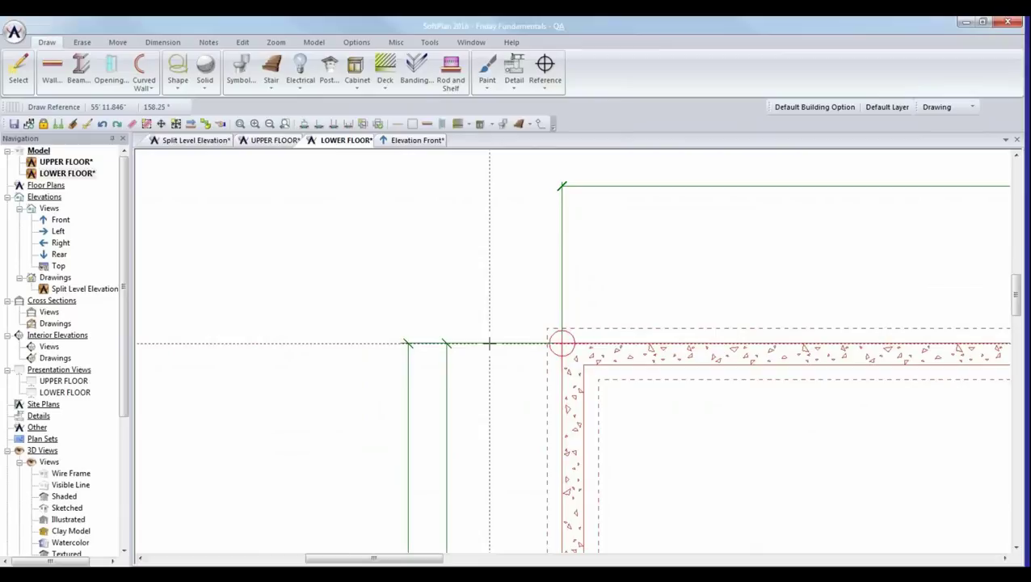
{"action": "scroll", "coordinate": [489, 344], "scroll_direction": "up", "scroll_amount": 2}
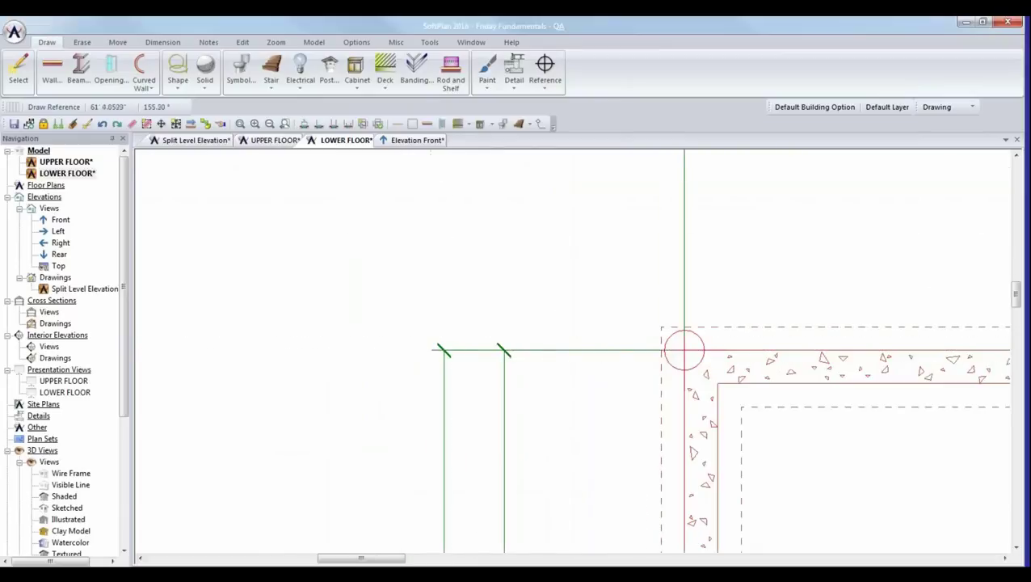
- Check the front elevation, switch the upper floor plan to Floor System mode and review that mode's item visibility settings
{"action": "left_click", "coordinate": [418, 139]}
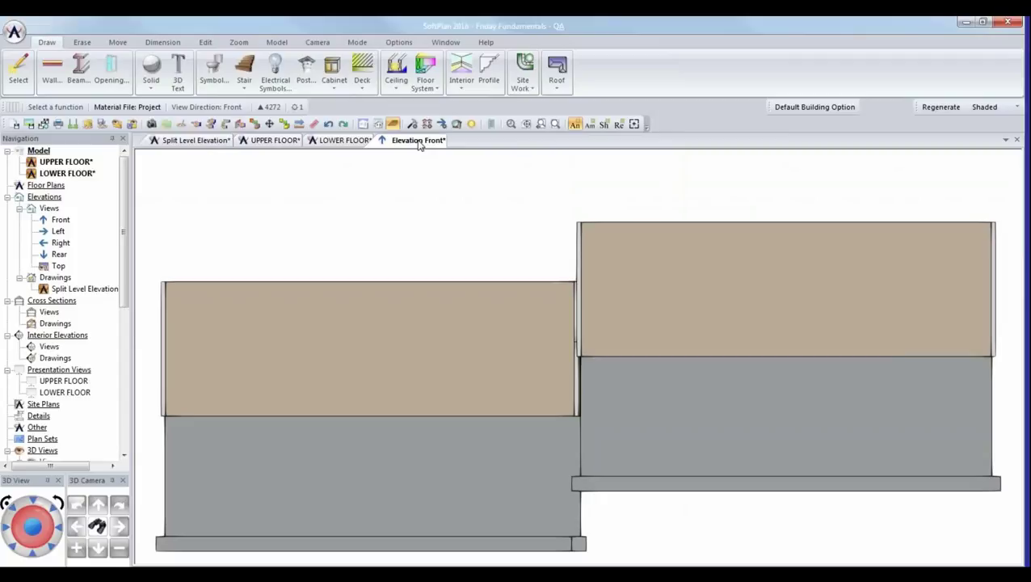
{"action": "left_click", "coordinate": [280, 144]}
{"action": "left_click", "coordinate": [949, 111]}
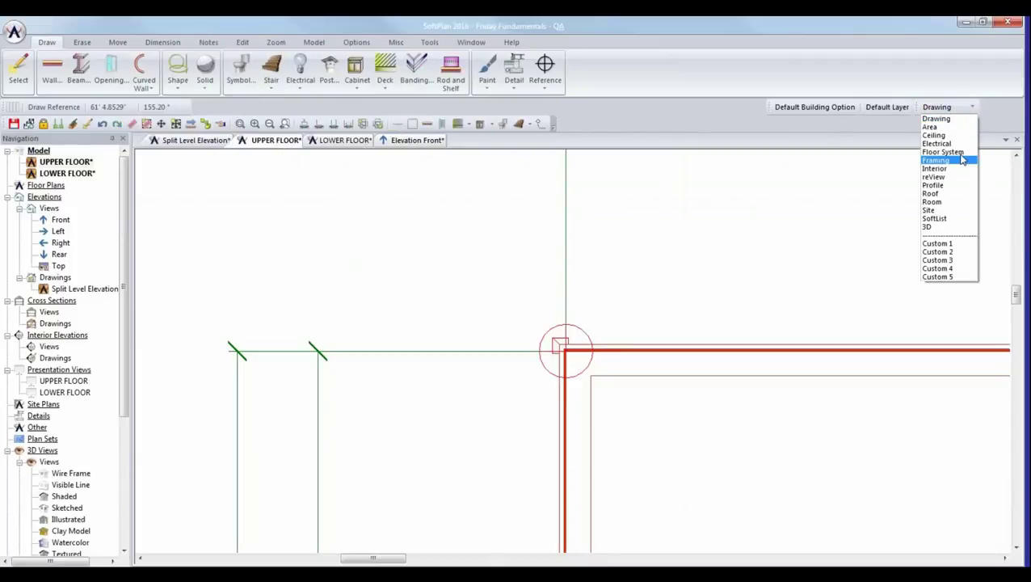
{"action": "left_click", "coordinate": [960, 152]}
{"action": "middle_click_drag", "start_coordinate": [783, 286], "coordinate": [459, 160]}
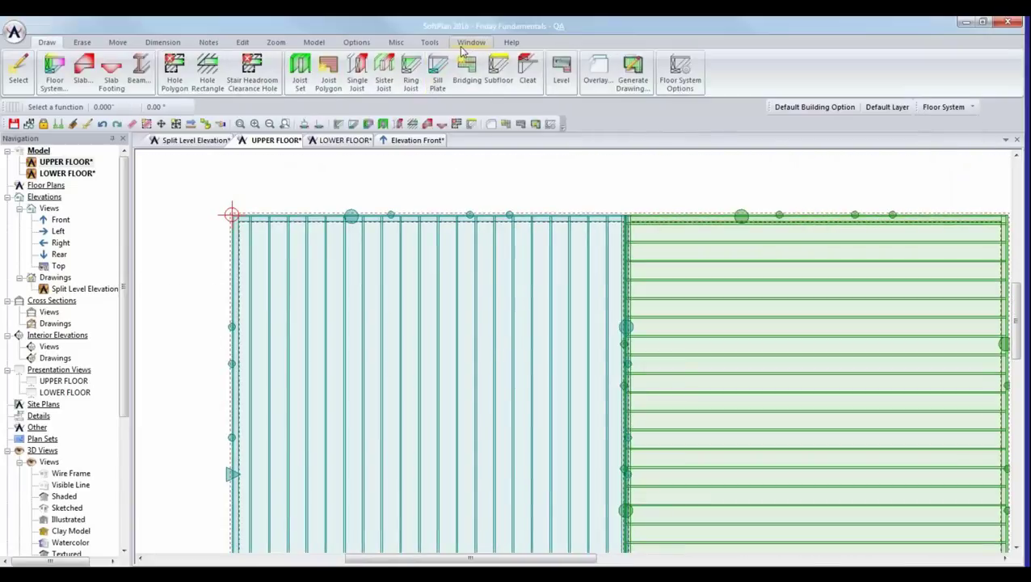
{"action": "left_click", "coordinate": [356, 42]}
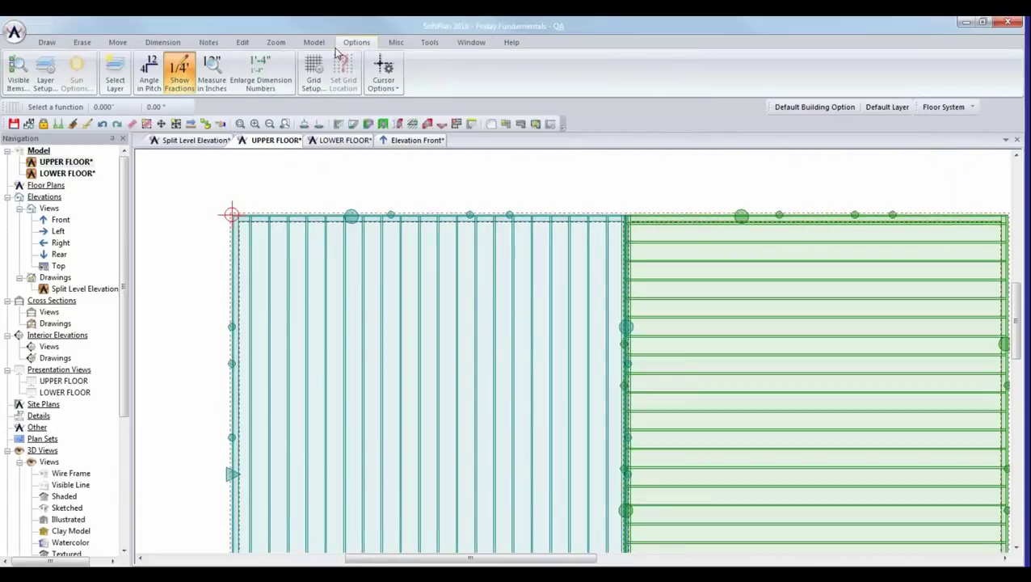
{"action": "left_click", "coordinate": [17, 73]}
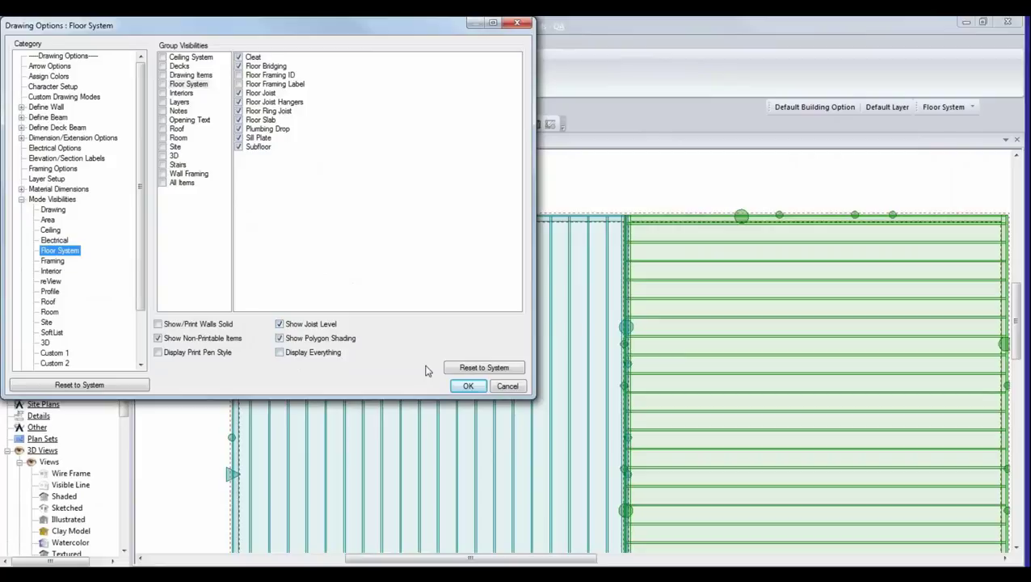
{"action": "left_click", "coordinate": [468, 386]}
{"action": "scroll", "coordinate": [671, 442], "scroll_direction": "down", "scroll_amount": 2}
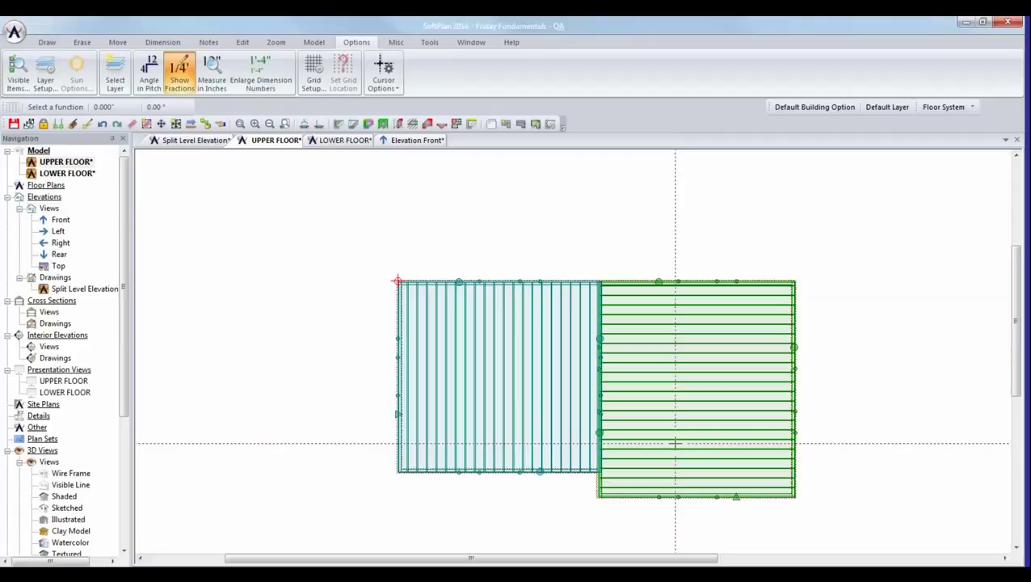
- View the reference circle on the upper floor plan in Roof mode and return the plan to Drawing mode
{"action": "left_click", "coordinate": [47, 42]}
{"action": "key", "text": "alt"}
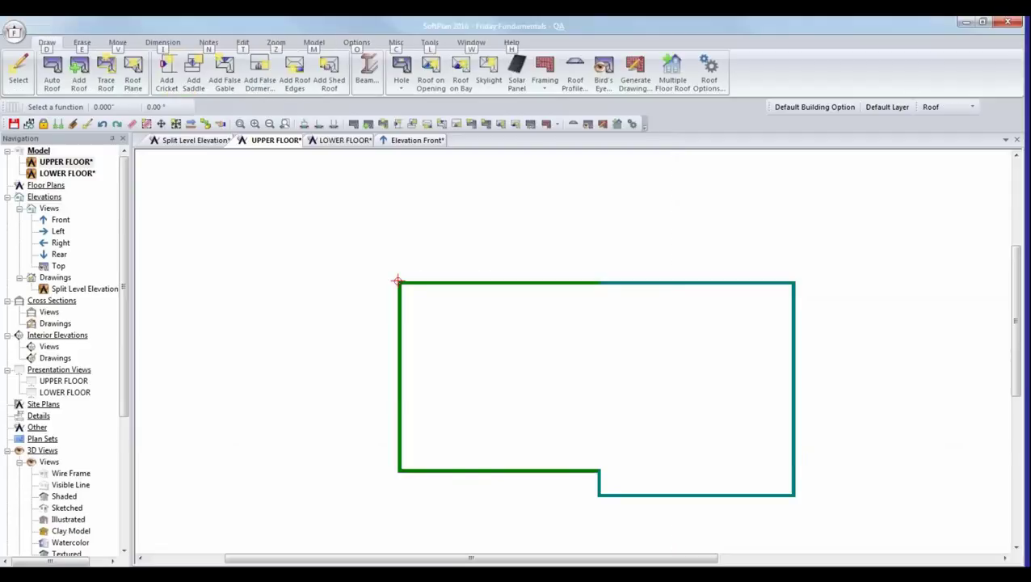
{"action": "key", "text": "Escape"}
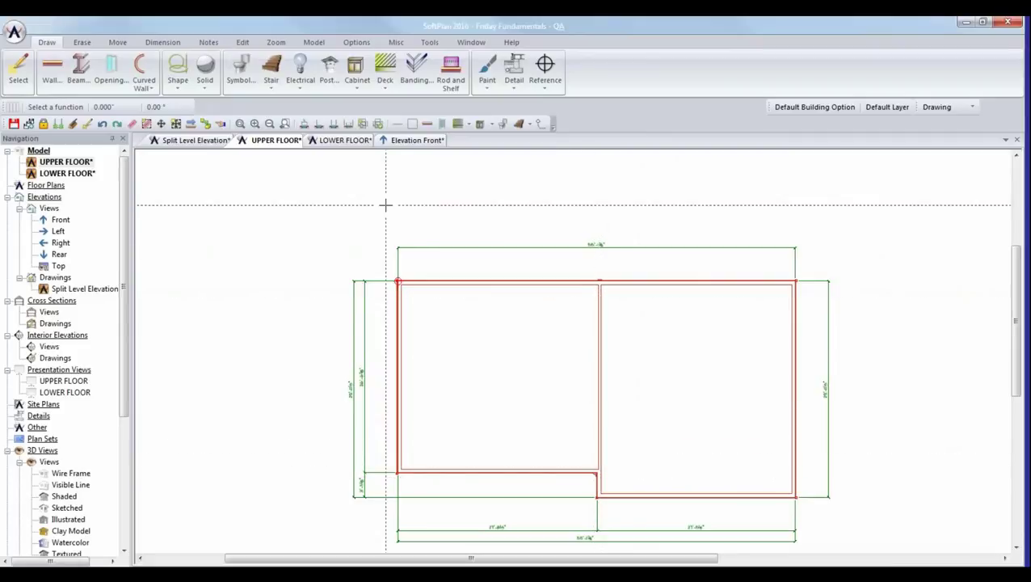
- On the lower floor plan, draw a Partition 3.5" wall along the middle foundation wall between the two sections
{"action": "left_click", "coordinate": [344, 140]}
{"action": "scroll", "coordinate": [840, 465], "scroll_direction": "down", "scroll_amount": 3}
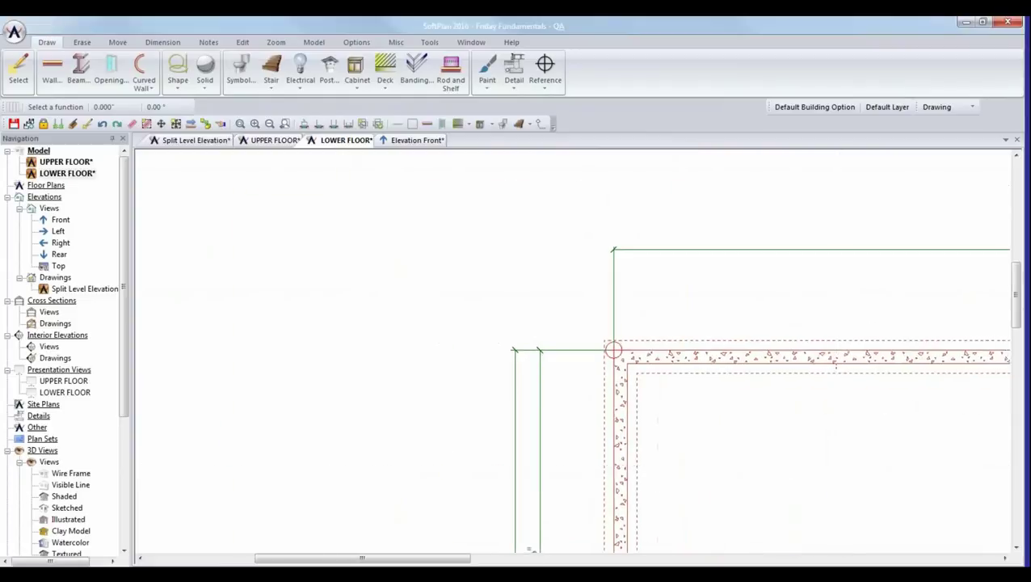
{"action": "middle_click_drag", "start_coordinate": [841, 465], "coordinate": [645, 304]}
{"action": "scroll", "coordinate": [645, 303], "scroll_direction": "down", "scroll_amount": 2}
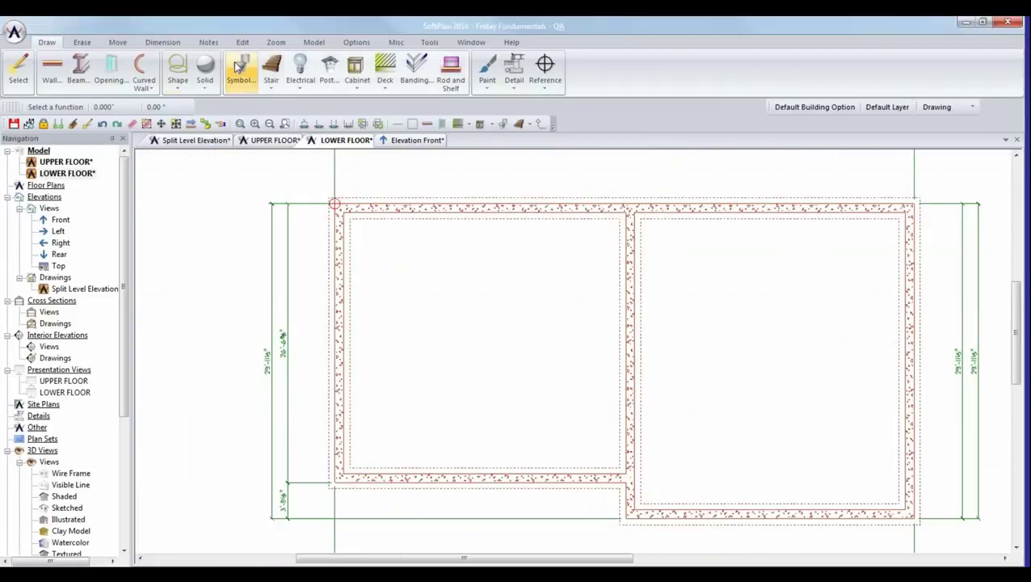
{"action": "left_click", "coordinate": [64, 71]}
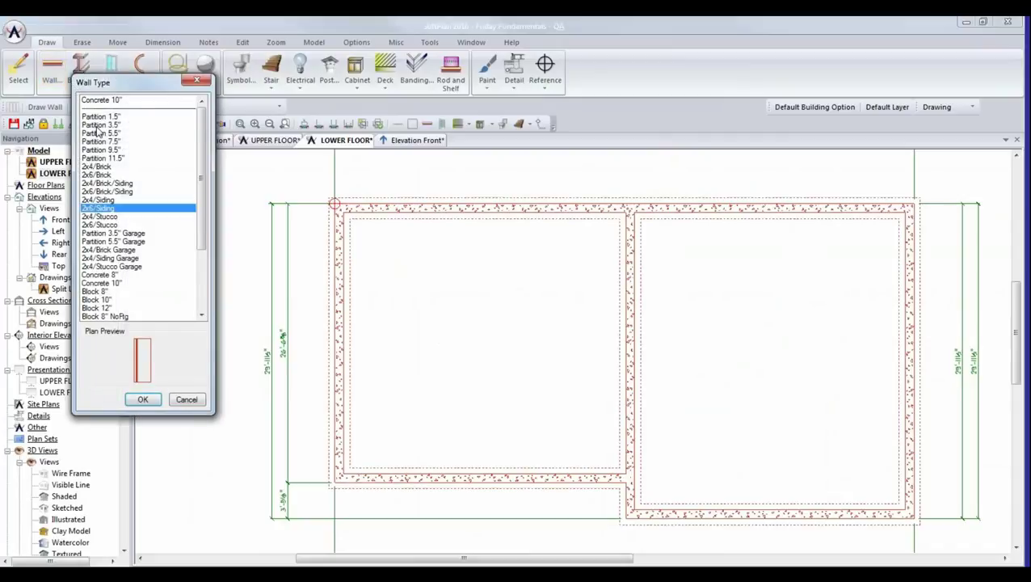
{"action": "left_click", "coordinate": [137, 125]}
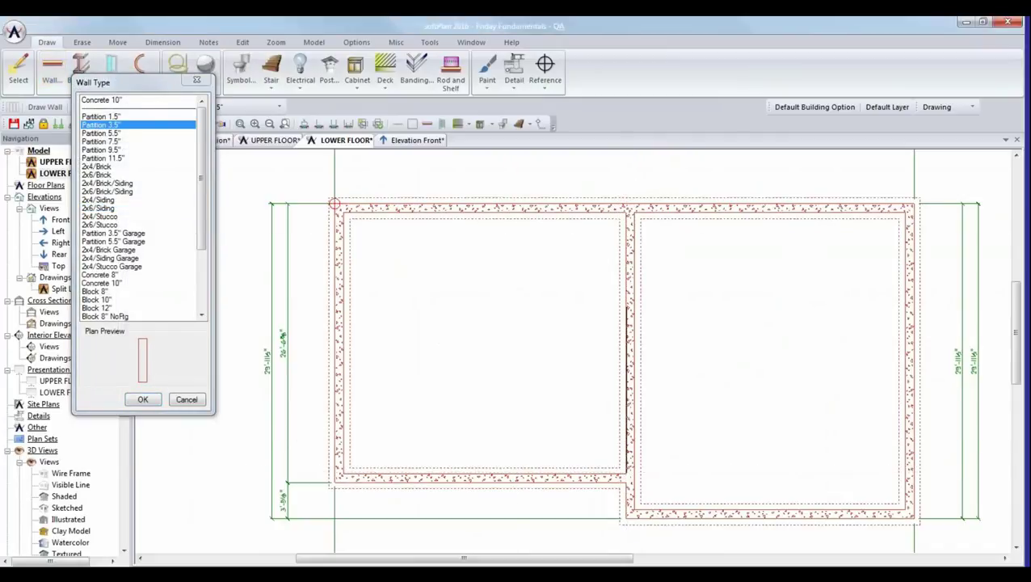
{"action": "left_click", "coordinate": [623, 208]}
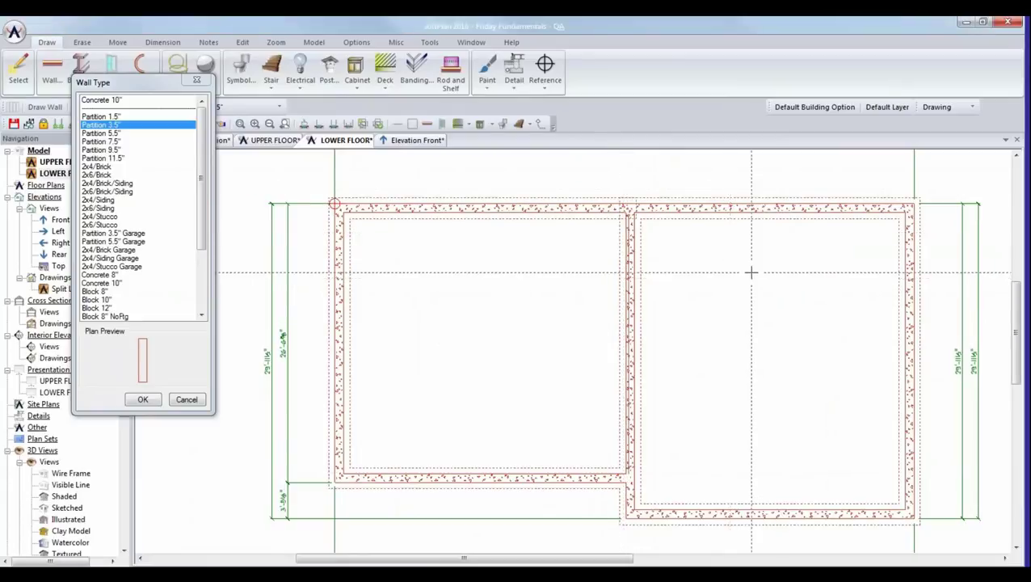
- Edit the new partition wall to be hidden, with Cleanup turned off and an offset of 4' up
{"action": "right_click", "coordinate": [628, 317]}
{"action": "mouse_move", "coordinate": [714, 326]}
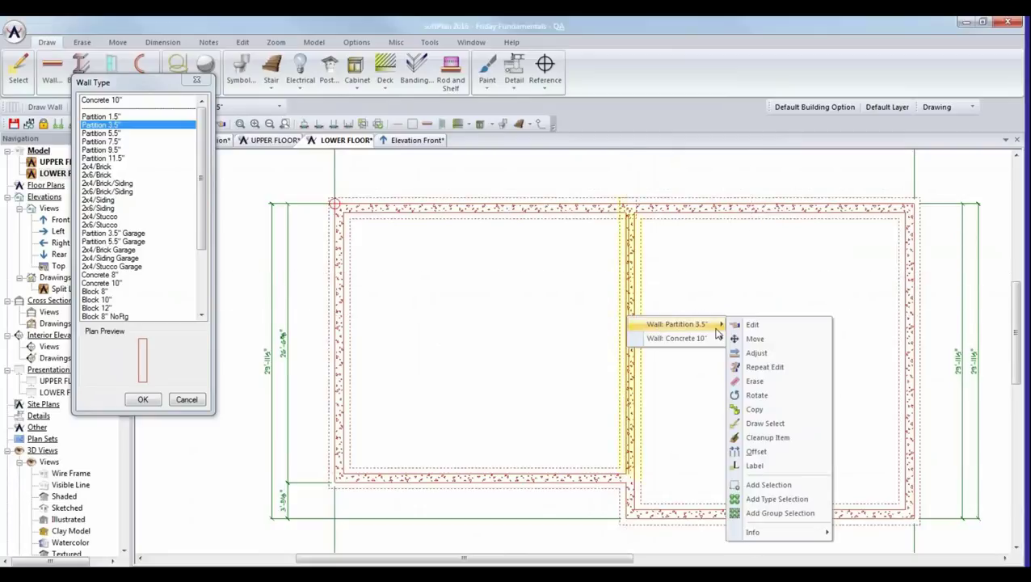
{"action": "left_click", "coordinate": [751, 326]}
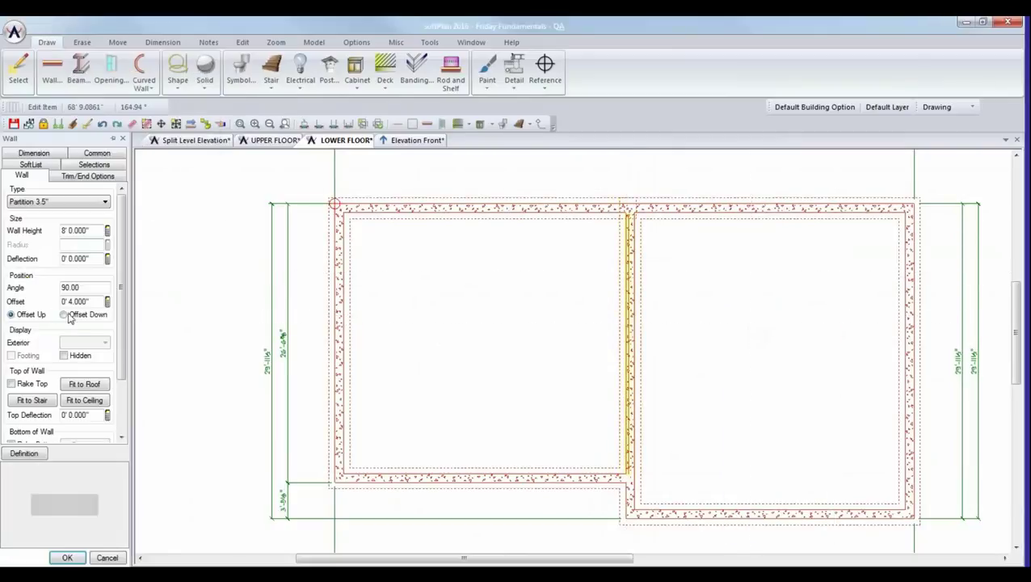
{"action": "left_click", "coordinate": [73, 355]}
{"action": "left_click", "coordinate": [86, 154]}
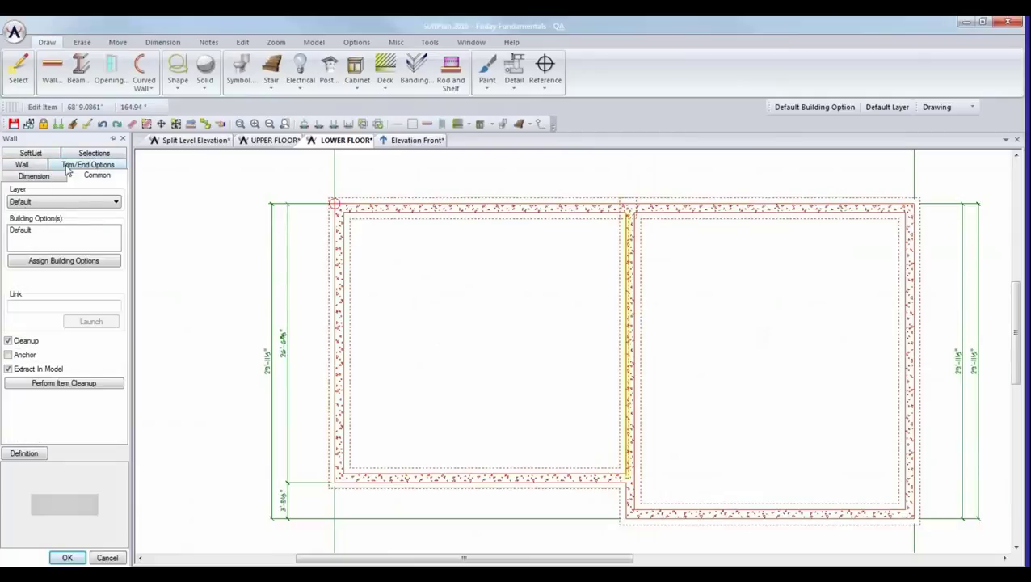
{"action": "left_click", "coordinate": [18, 343]}
{"action": "left_click", "coordinate": [30, 167]}
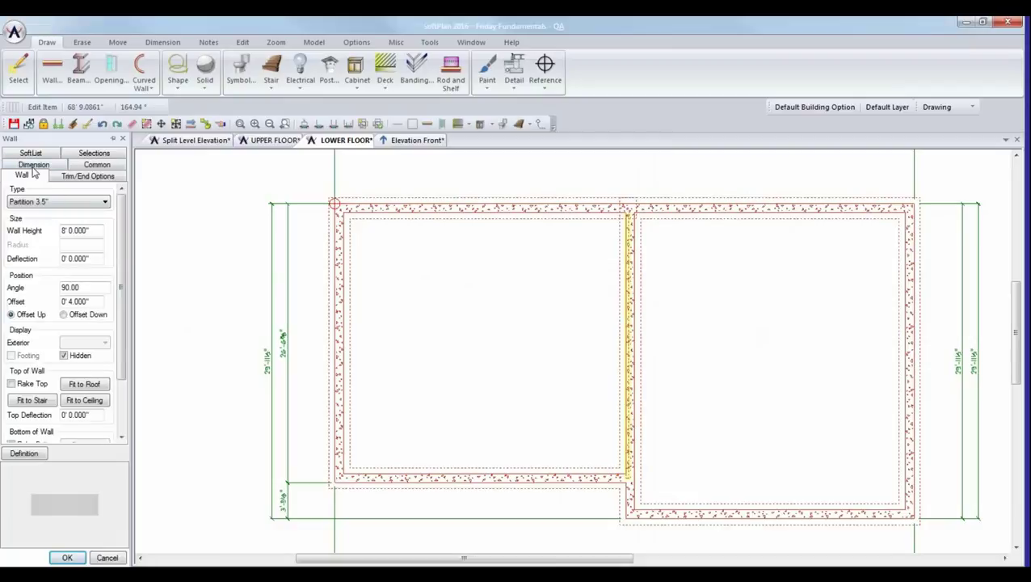
{"action": "left_click", "coordinate": [97, 300]}
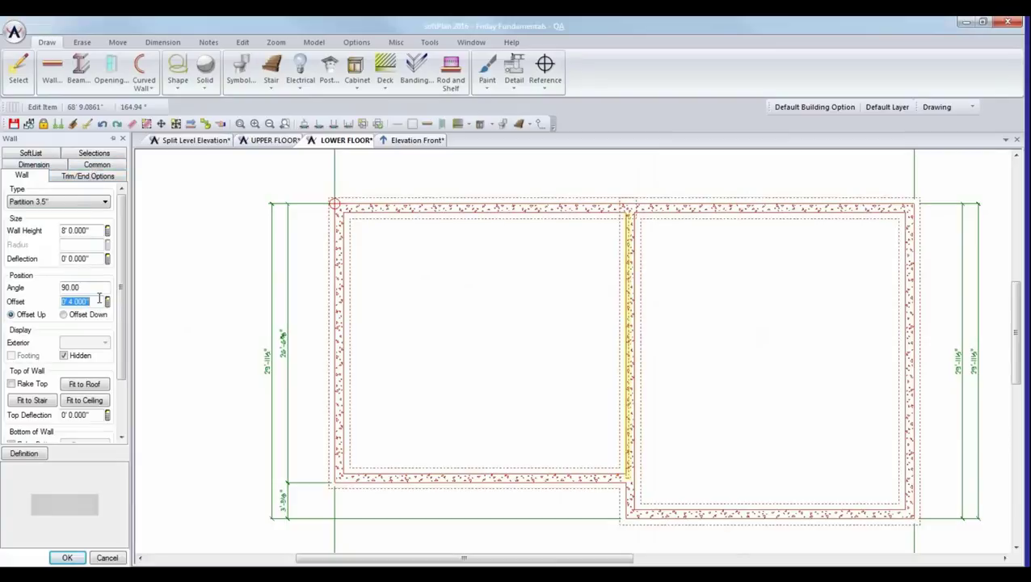
{"action": "type", "text": "4"}
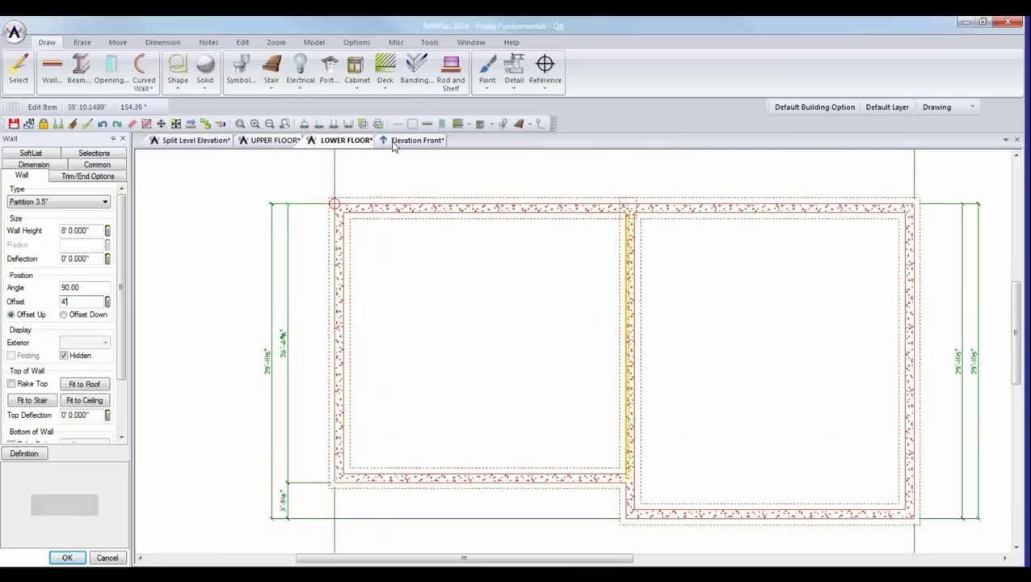
- On the upper floor plan, set the left section's front wall height to 10' and repeat the edit on that section's other exterior walls
{"action": "left_click", "coordinate": [273, 140]}
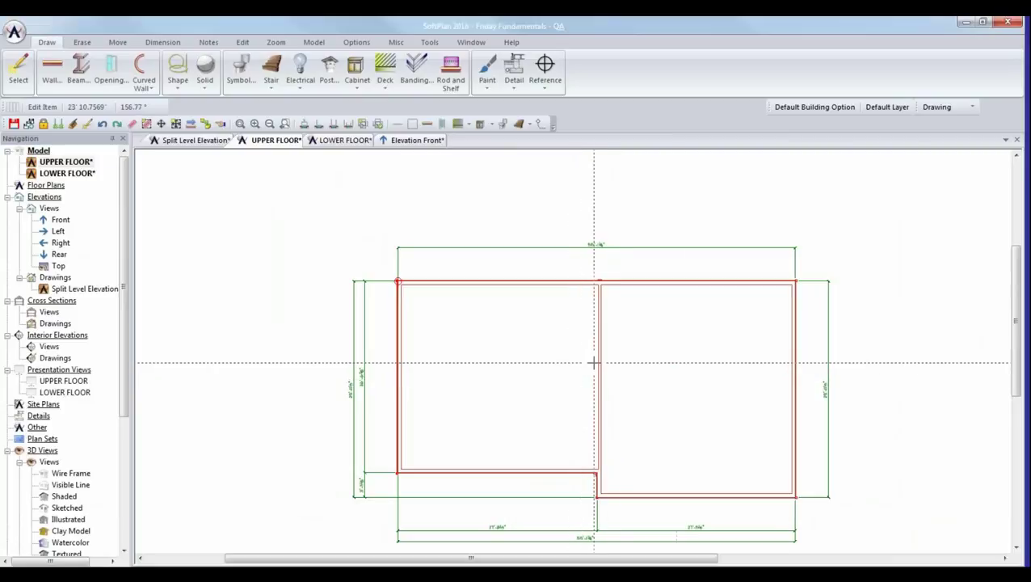
{"action": "middle_click_drag", "start_coordinate": [672, 377], "coordinate": [630, 333]}
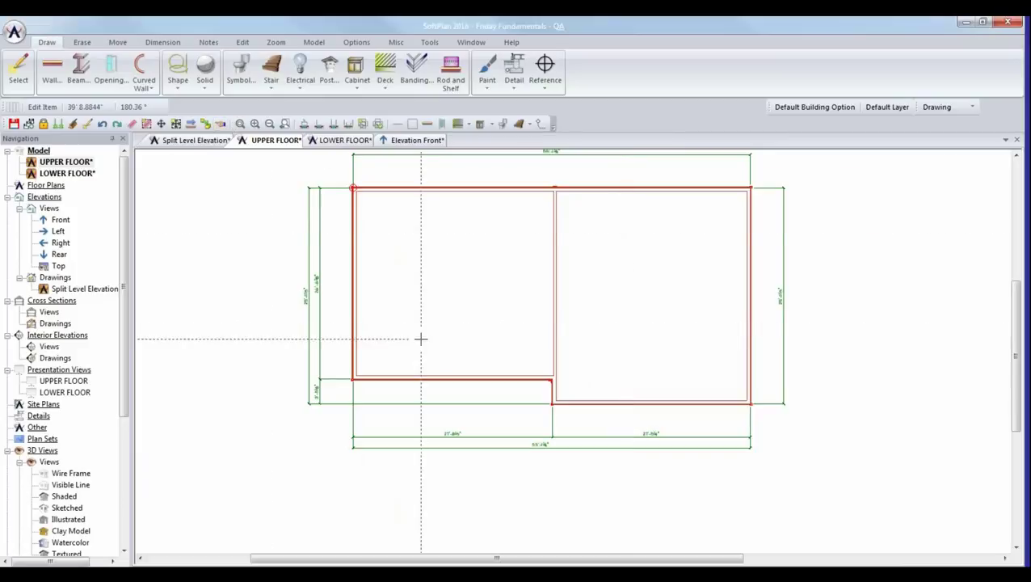
{"action": "left_click", "coordinate": [430, 378]}
{"action": "triple_click", "coordinate": [99, 230]}
{"action": "type", "text": "10"}
{"action": "key", "text": "Return"}
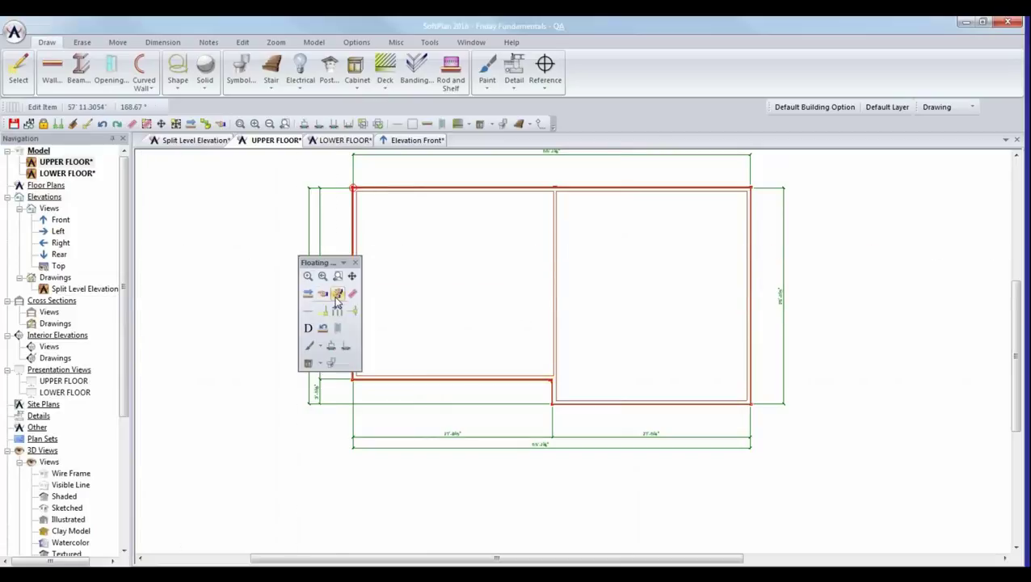
{"action": "left_click", "coordinate": [338, 293]}
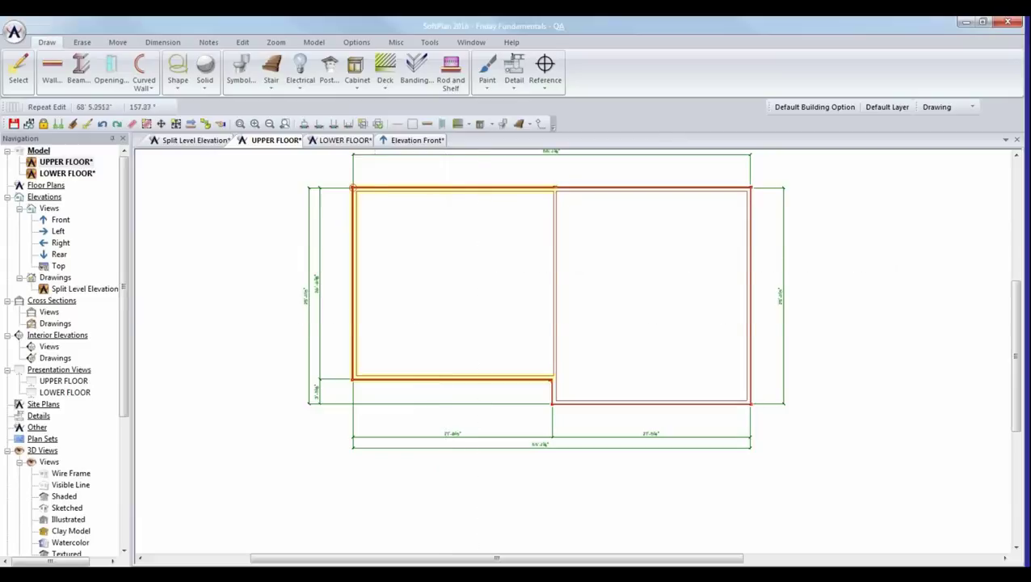
- Place a 36X80 COLONIAL C 1 exterior door in the left section's front wall, near the inside corner with the right section
{"action": "left_click", "coordinate": [110, 65]}
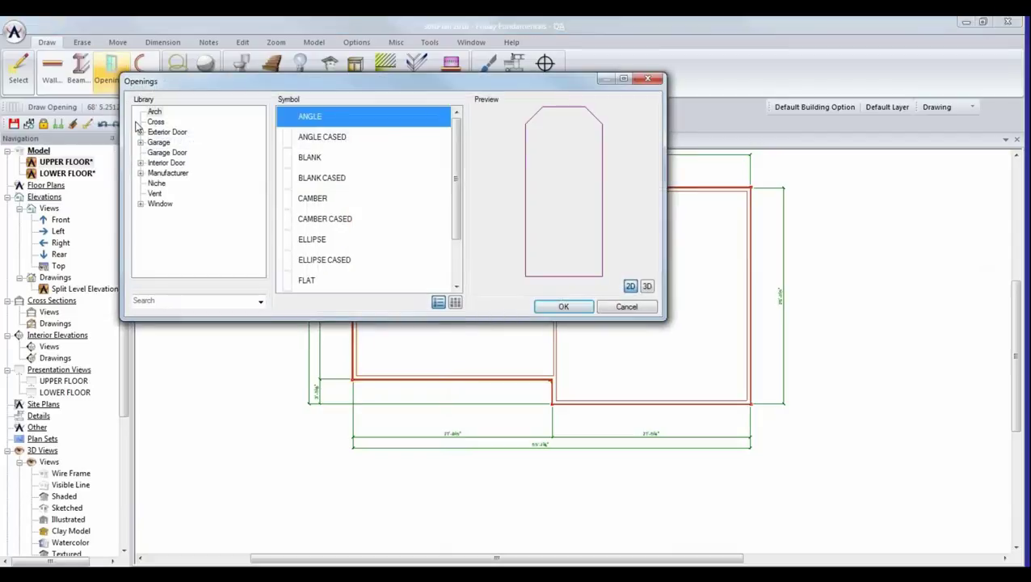
{"action": "left_click", "coordinate": [141, 133]}
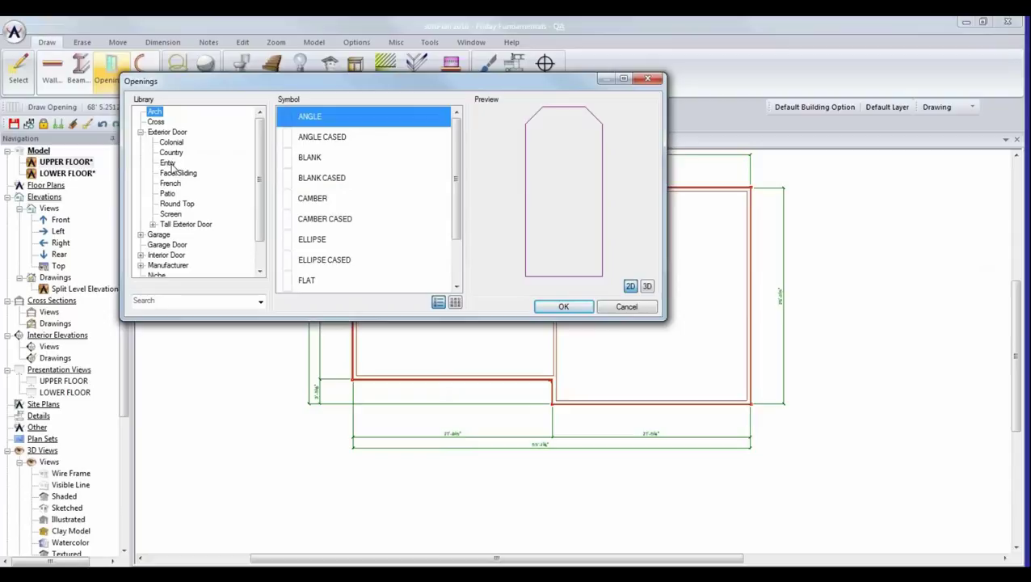
{"action": "left_click", "coordinate": [170, 152]}
{"action": "left_click", "coordinate": [171, 142]}
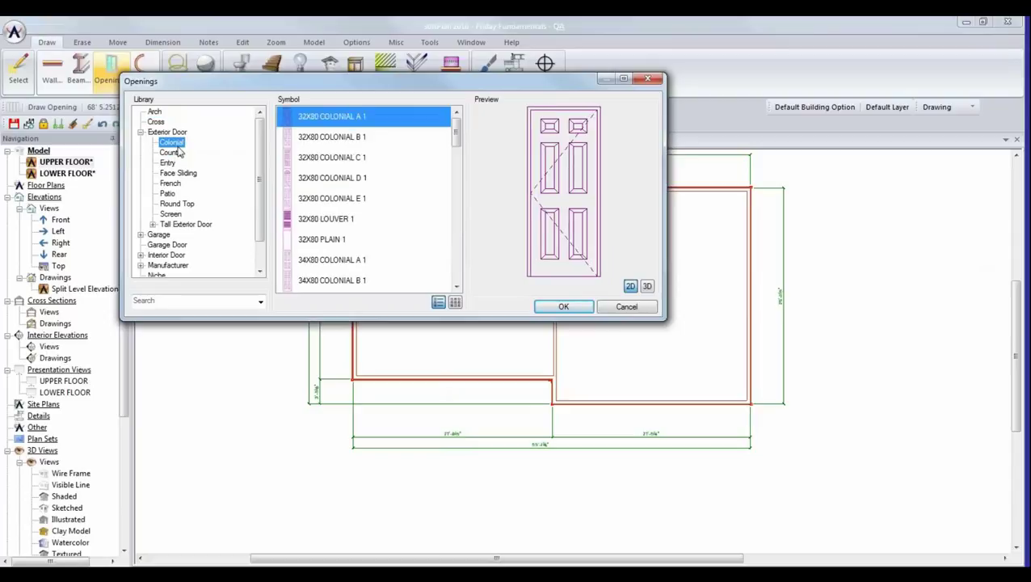
{"action": "scroll", "coordinate": [452, 262], "scroll_direction": "down", "scroll_amount": 3}
{"action": "scroll", "coordinate": [455, 264], "scroll_direction": "down", "scroll_amount": 3}
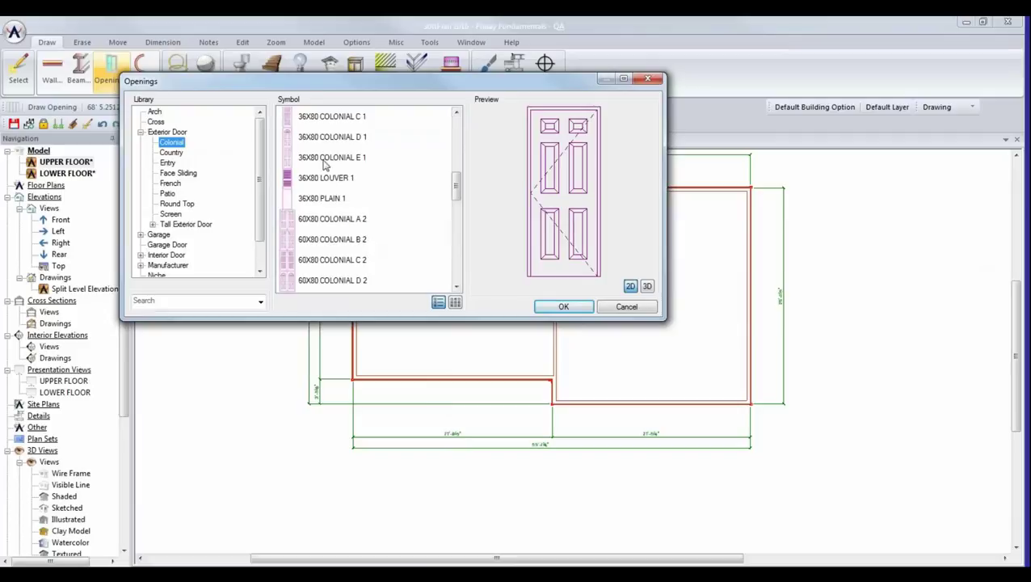
{"action": "left_click", "coordinate": [325, 161]}
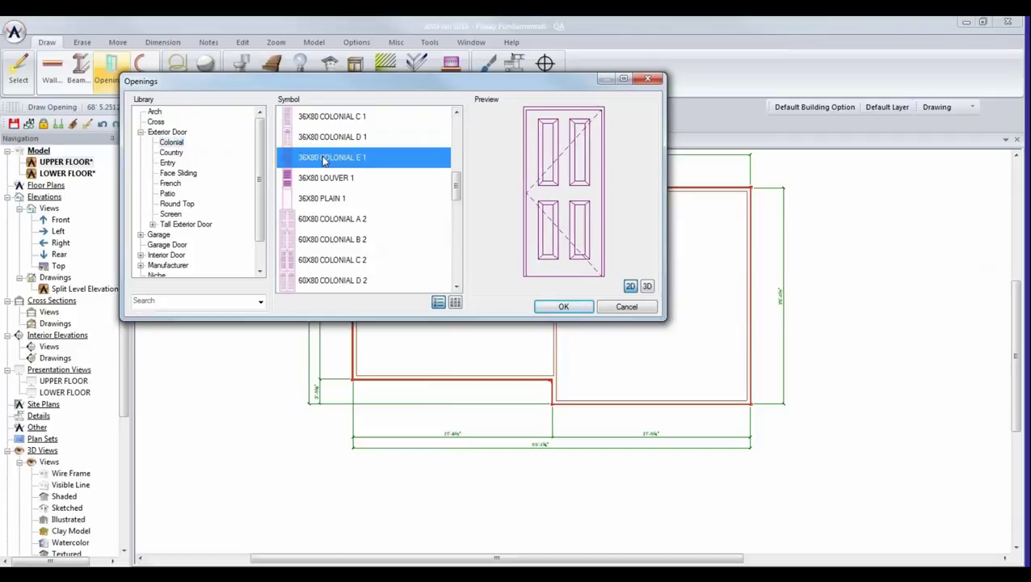
{"action": "left_click", "coordinate": [321, 118]}
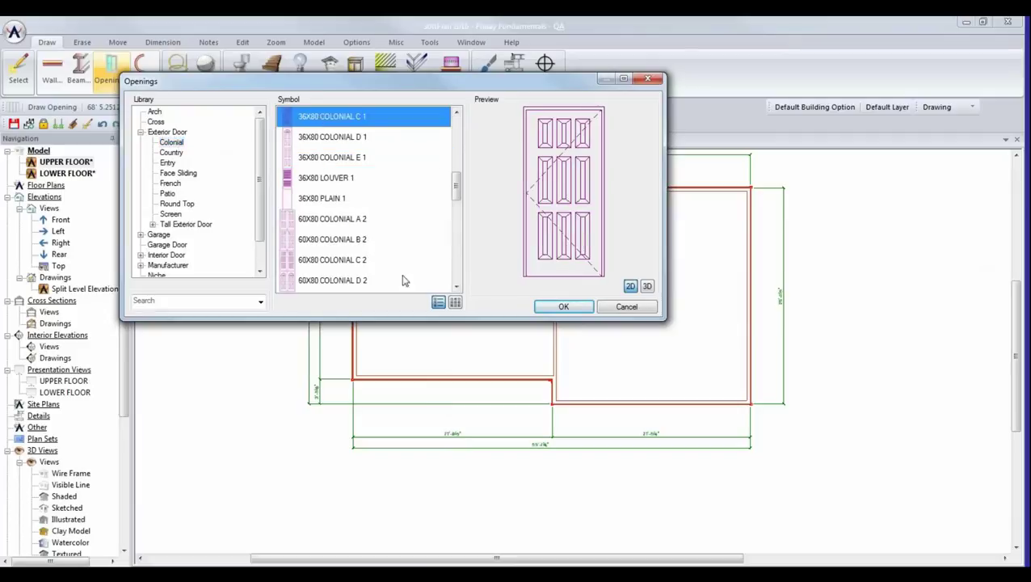
{"action": "left_click", "coordinate": [531, 374]}
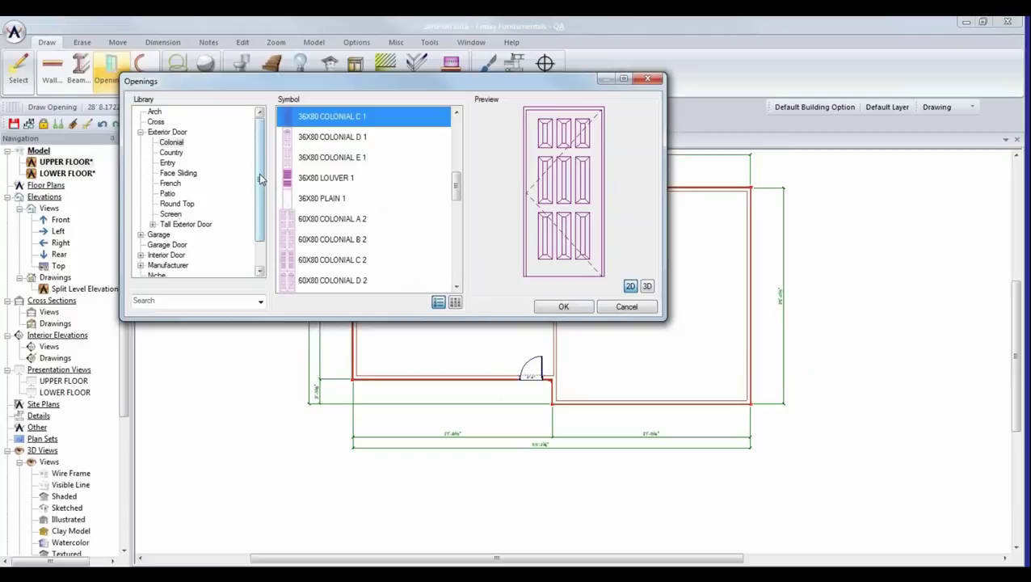
- Place a 12X80 COUNTRY 1 sidelite window in the front wall directly beside the door's latch side
{"action": "scroll", "coordinate": [260, 198], "scroll_direction": "down", "scroll_amount": 1}
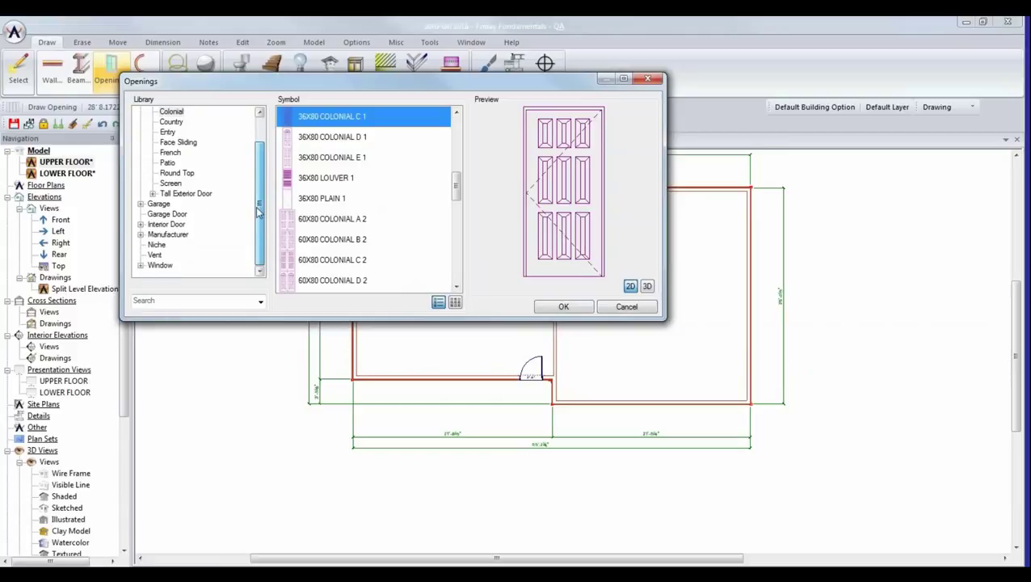
{"action": "left_click", "coordinate": [141, 265]}
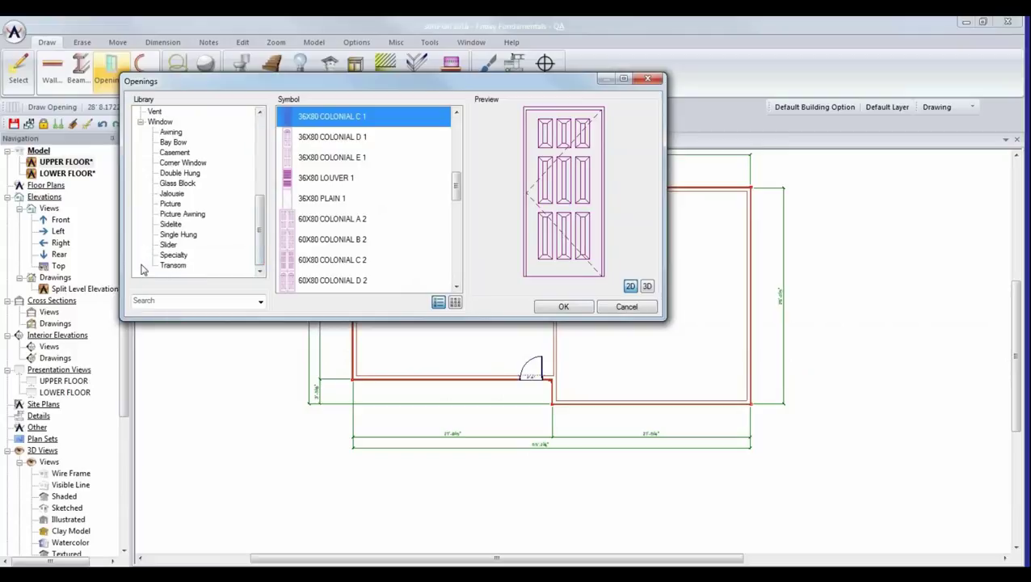
{"action": "left_click", "coordinate": [171, 224]}
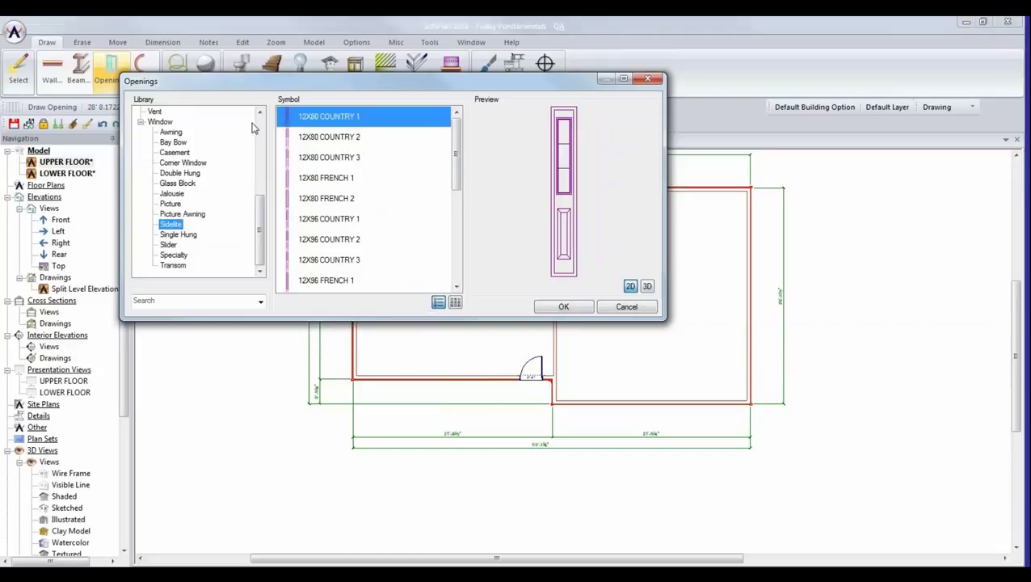
{"action": "scroll", "coordinate": [571, 351], "scroll_direction": "up", "scroll_amount": 5}
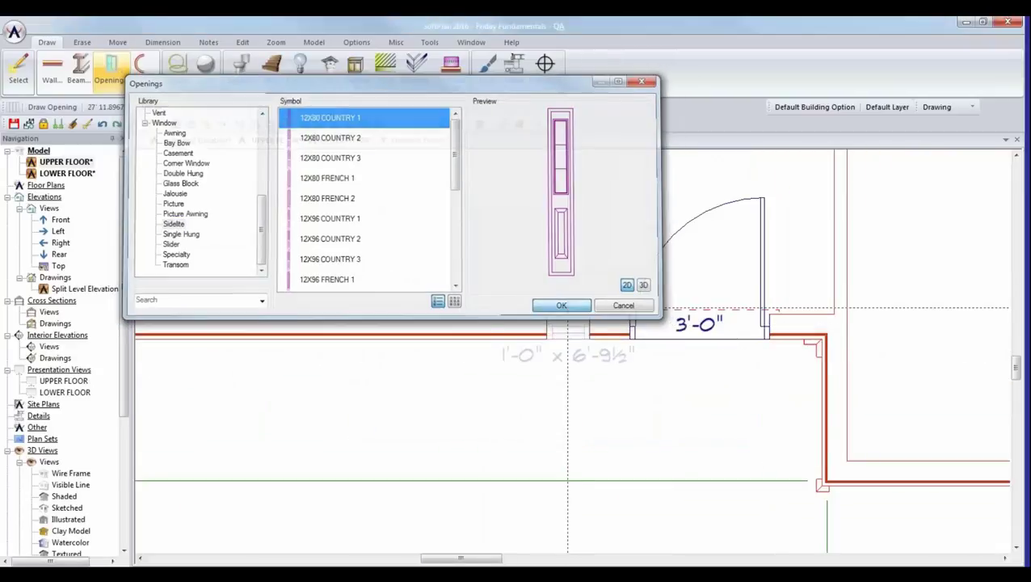
{"action": "left_click", "coordinate": [564, 306]}
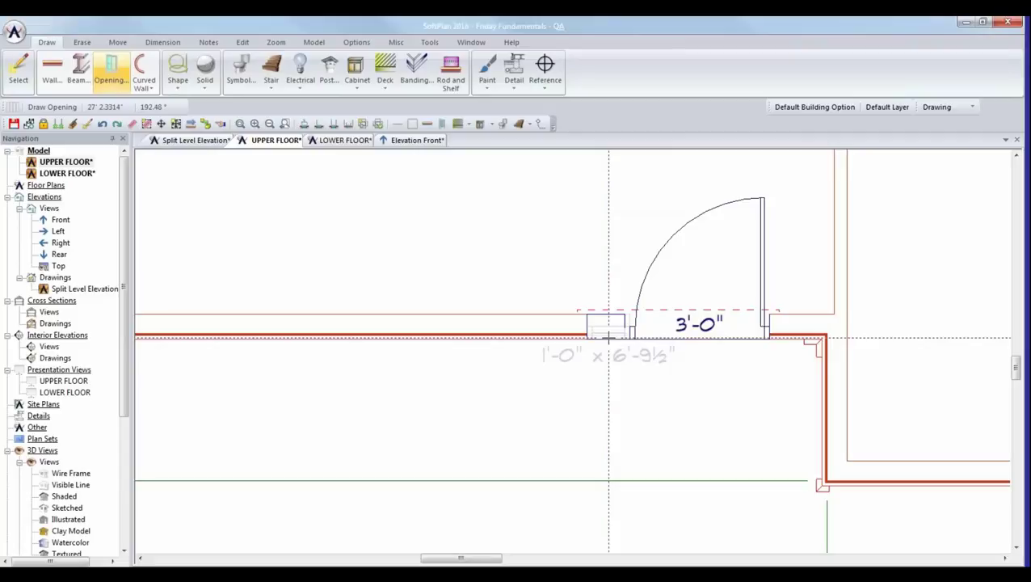
{"action": "left_click", "coordinate": [609, 338]}
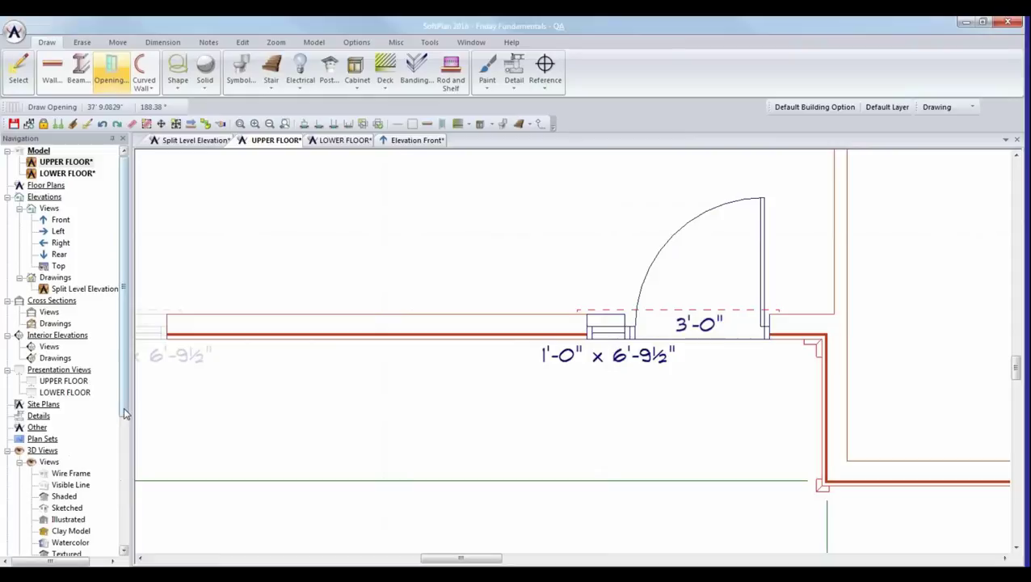
- Open the saved Previous View of the 3D model and regenerate its textured image
{"action": "scroll", "coordinate": [124, 406], "scroll_direction": "down", "scroll_amount": 4}
{"action": "left_click", "coordinate": [75, 462]}
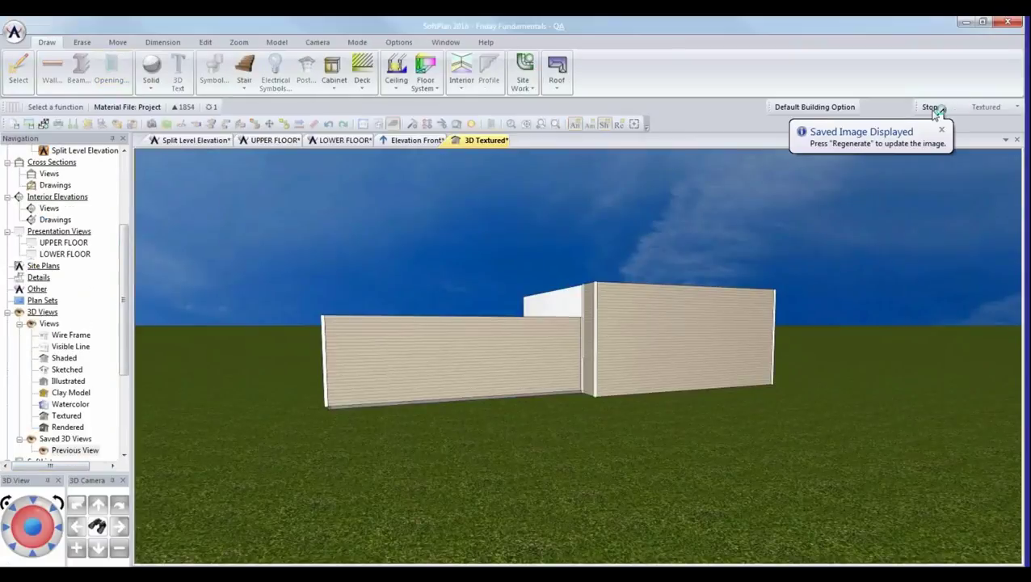
{"action": "left_click", "coordinate": [937, 108]}
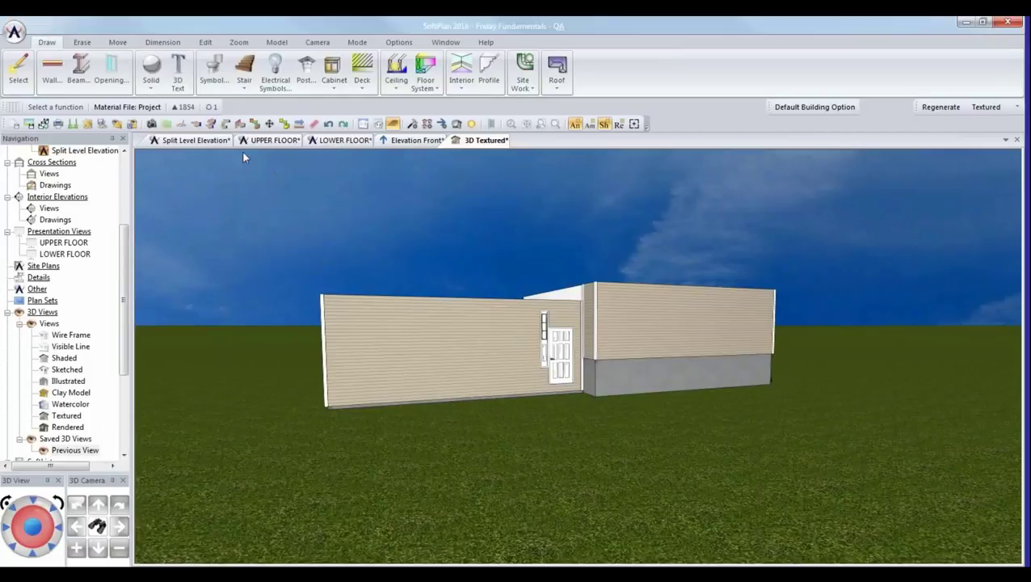
- Set the sidelite's offset from bottom of wall to bottom of opening to 0
{"action": "left_click", "coordinate": [197, 124]}
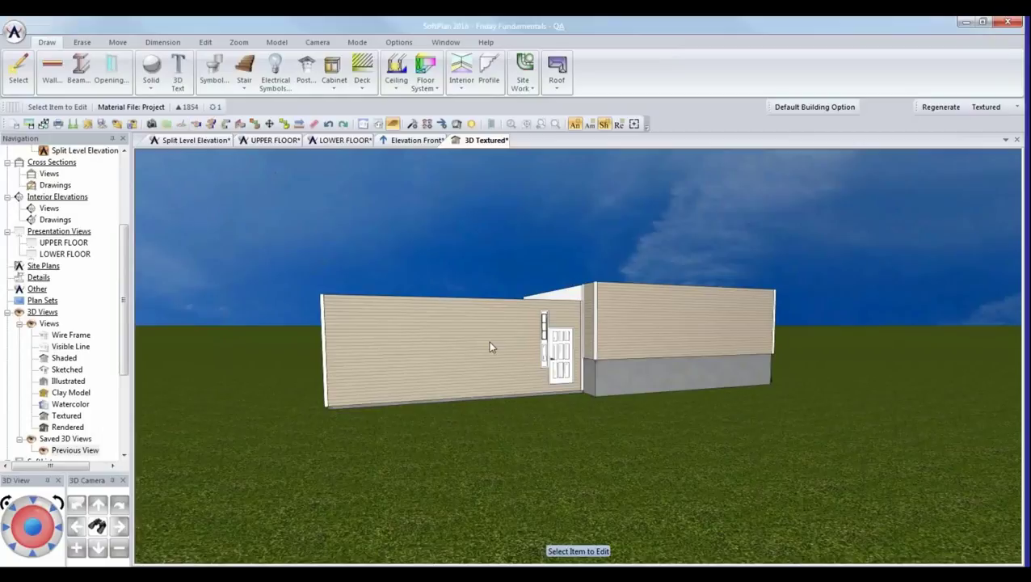
{"action": "left_click", "coordinate": [543, 356]}
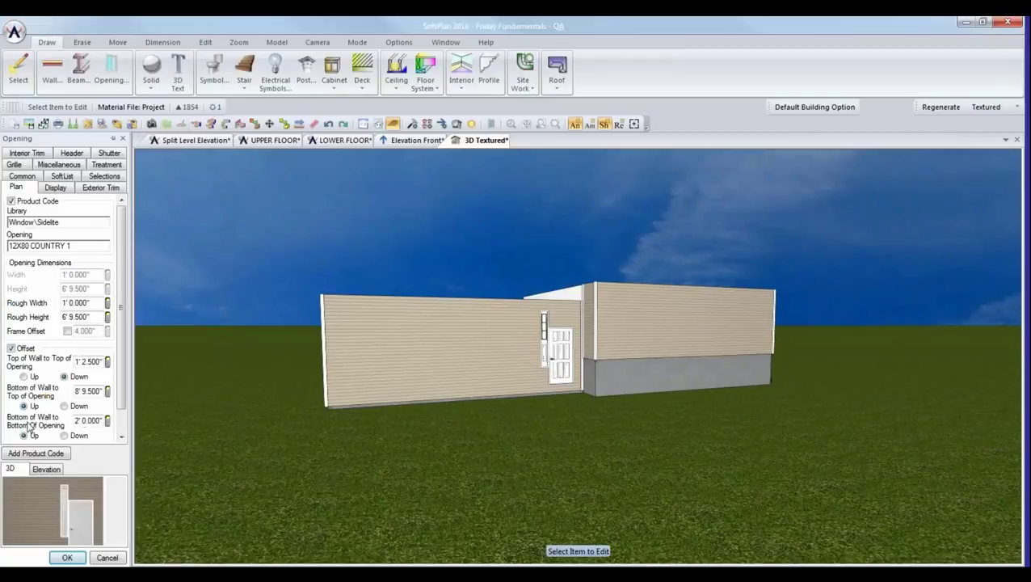
{"action": "left_click", "coordinate": [87, 420]}
{"action": "type", "text": "0"}
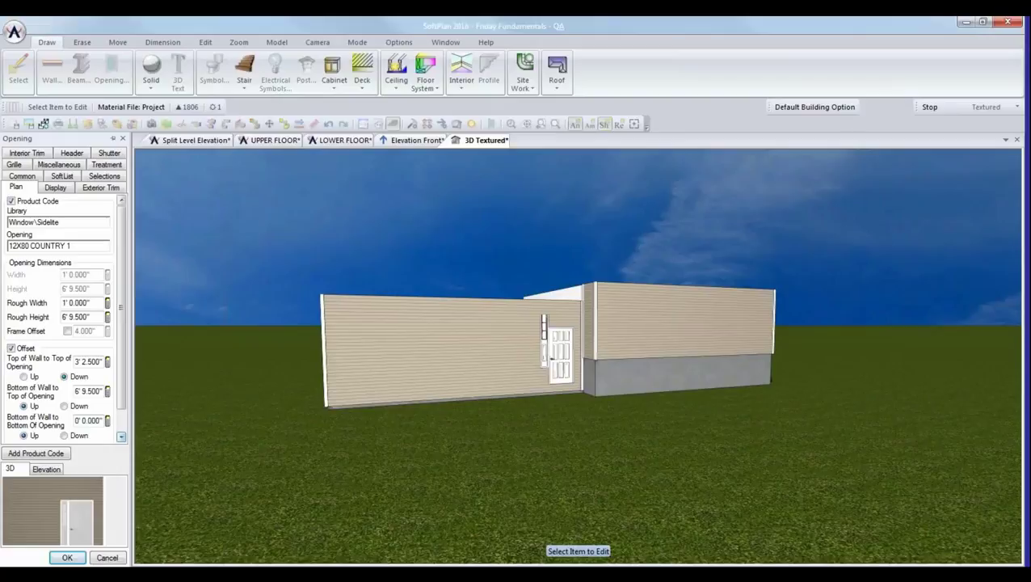
{"action": "key", "text": "Tab"}
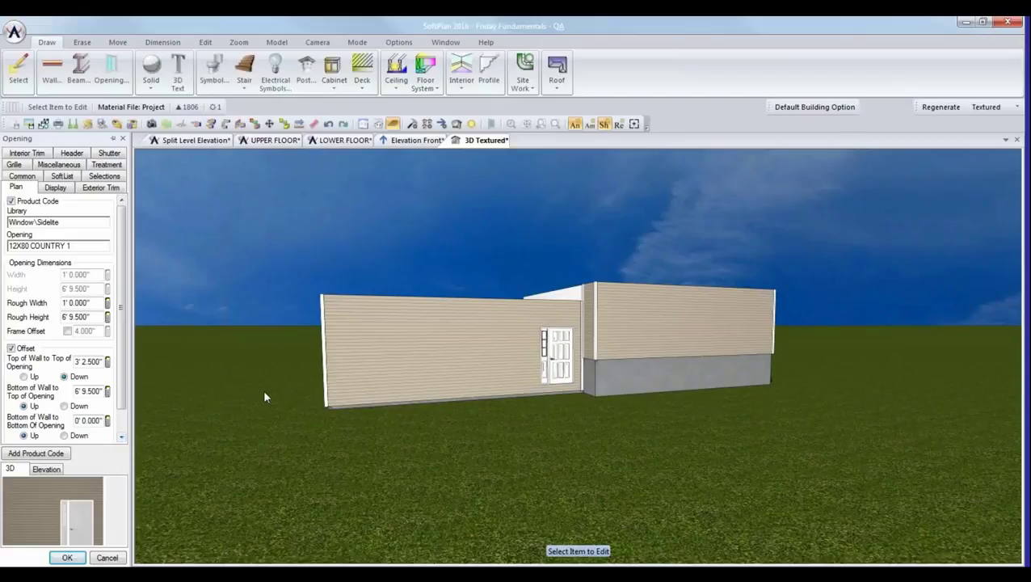
{"action": "left_click", "coordinate": [74, 556]}
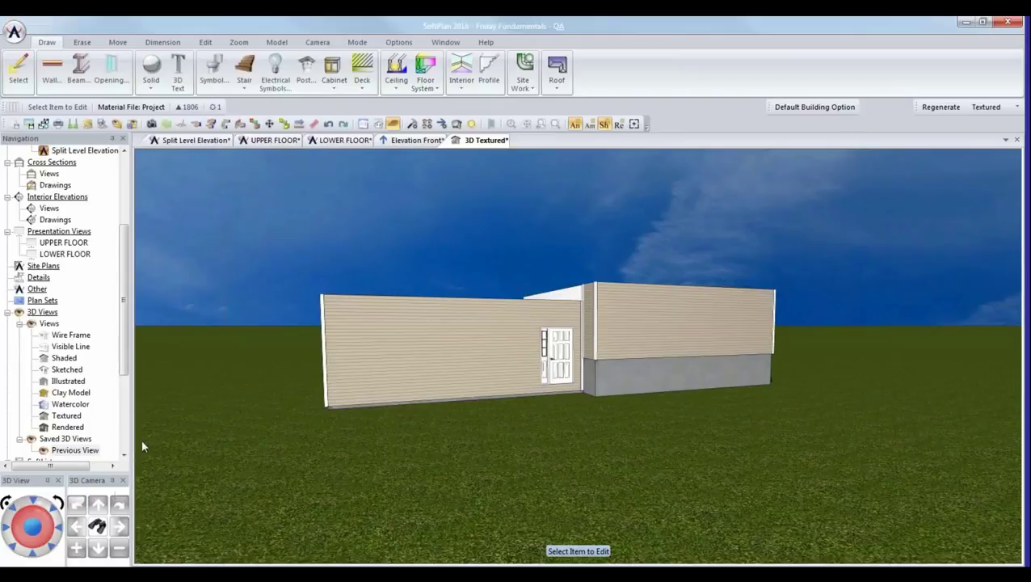
- Try adding a 1' transom to the Colonial front door, then cancel the edit and regenerate the 3D view
{"action": "left_click", "coordinate": [97, 526]}
{"action": "left_click", "coordinate": [534, 355]}
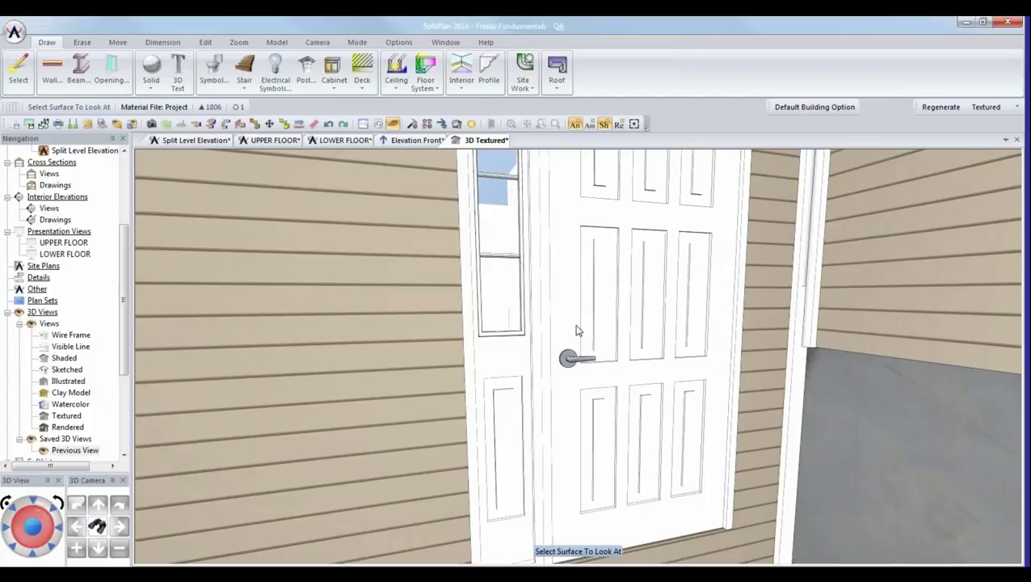
{"action": "scroll", "coordinate": [577, 330], "scroll_direction": "down", "scroll_amount": 5}
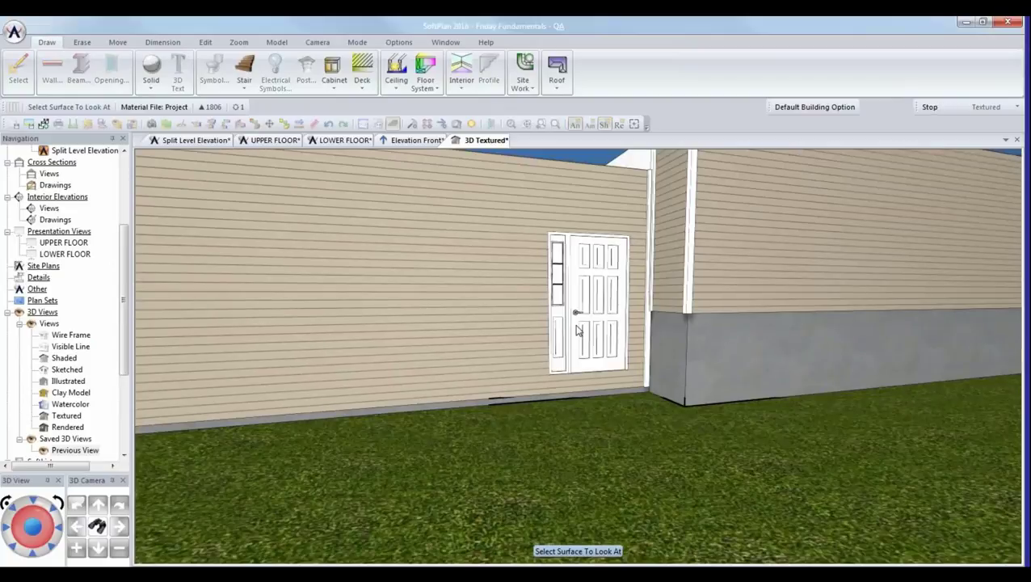
{"action": "scroll", "coordinate": [578, 330], "scroll_direction": "up", "scroll_amount": 3}
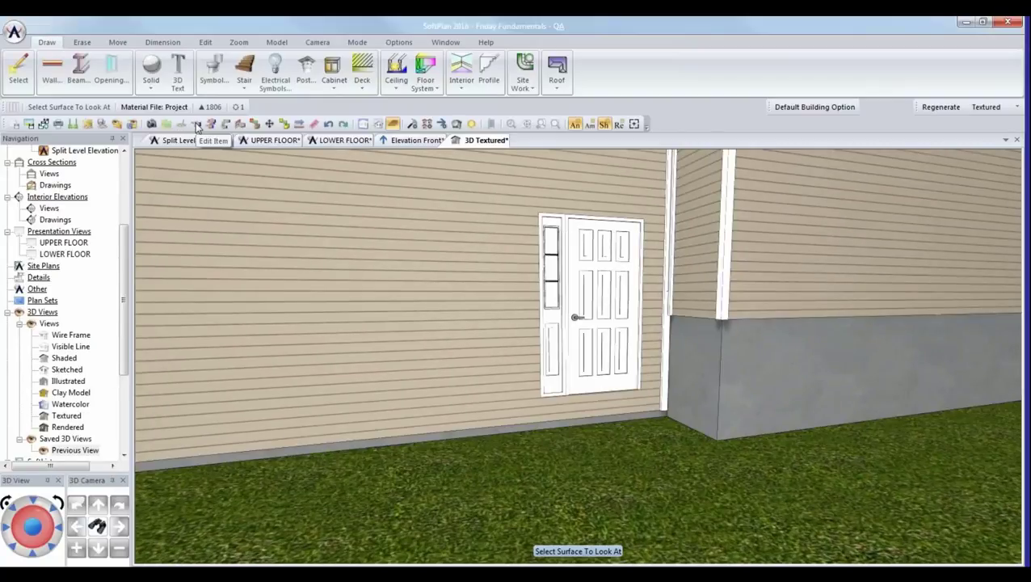
{"action": "left_click", "coordinate": [196, 127]}
{"action": "left_click", "coordinate": [604, 312]}
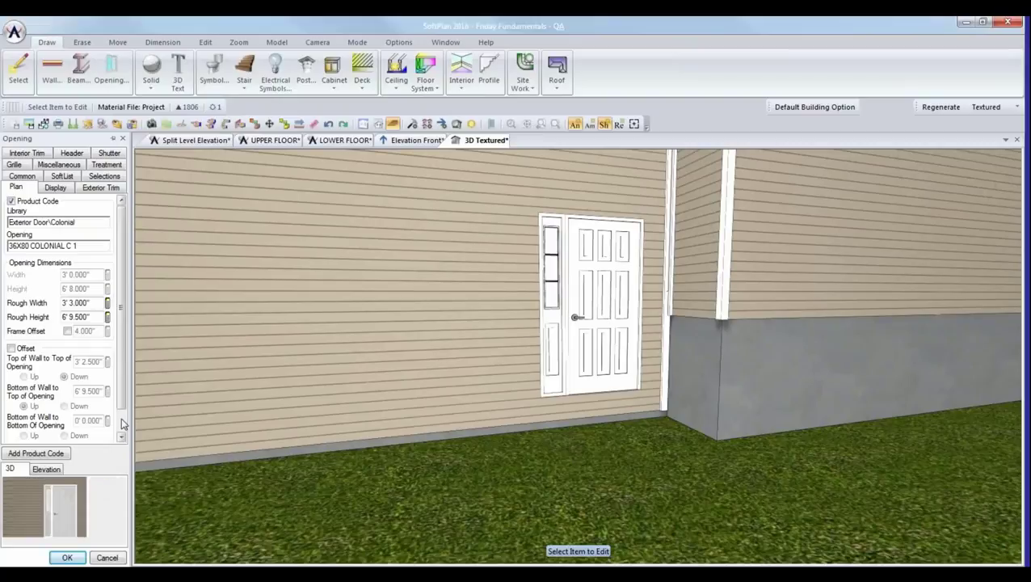
{"action": "scroll", "coordinate": [122, 423], "scroll_direction": "down", "scroll_amount": 1}
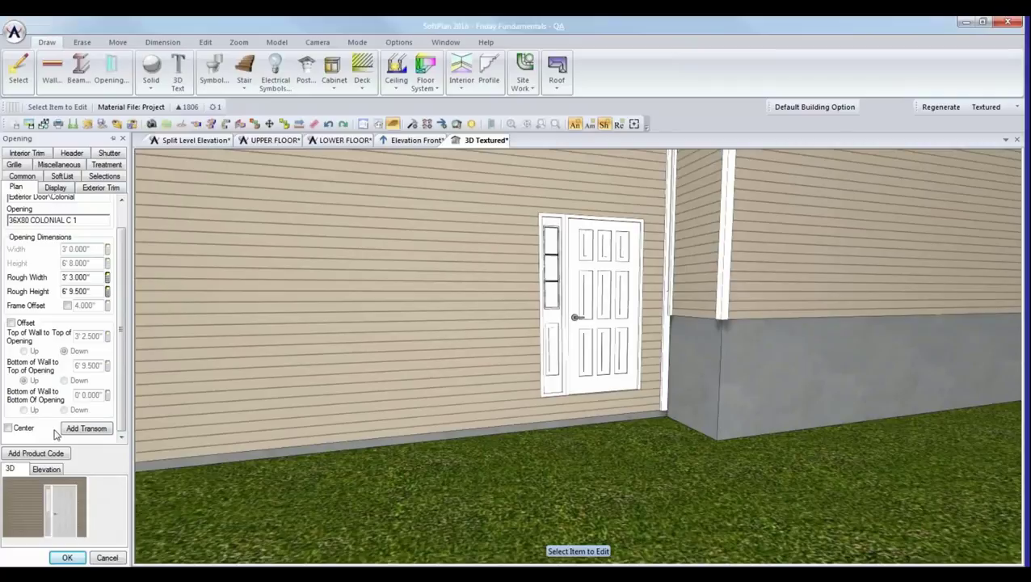
{"action": "left_click", "coordinate": [86, 429]}
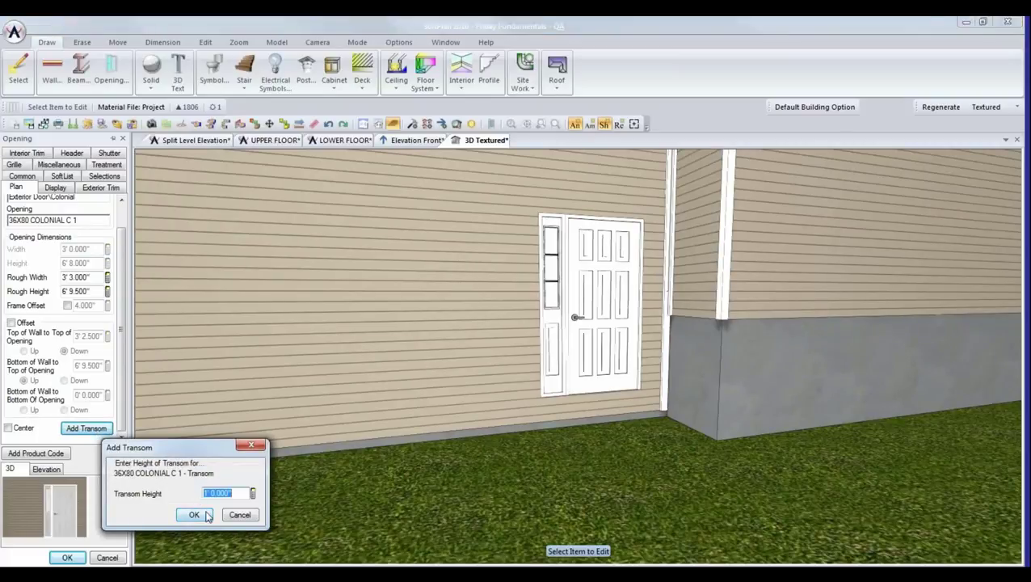
{"action": "left_click", "coordinate": [194, 515]}
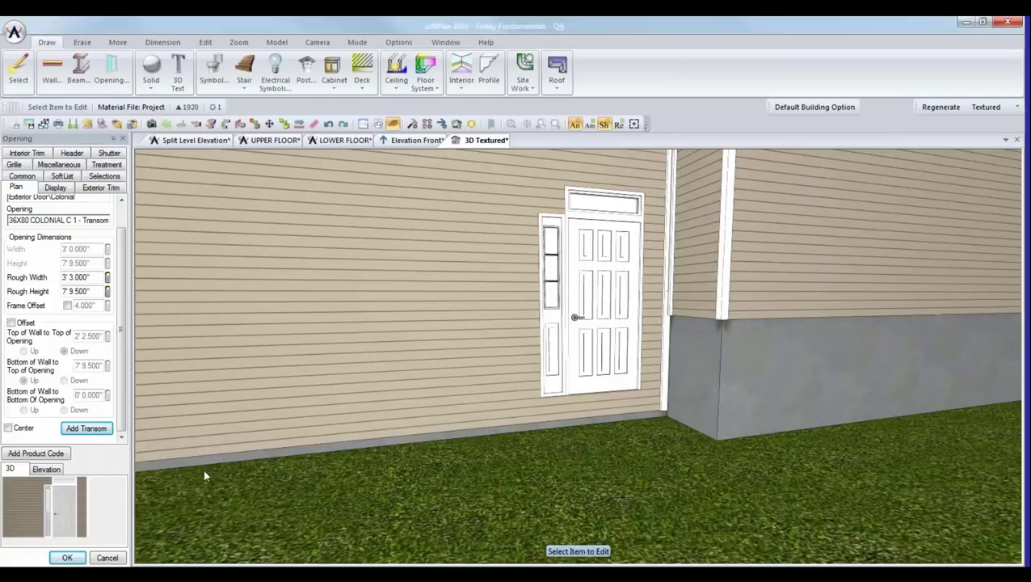
{"action": "left_click", "coordinate": [107, 558]}
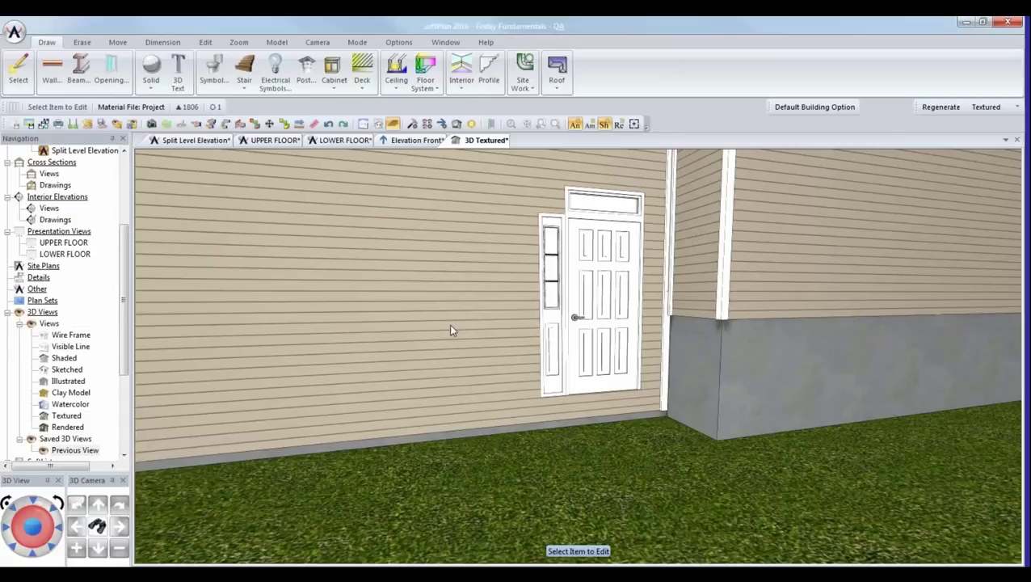
{"action": "left_click", "coordinate": [941, 107]}
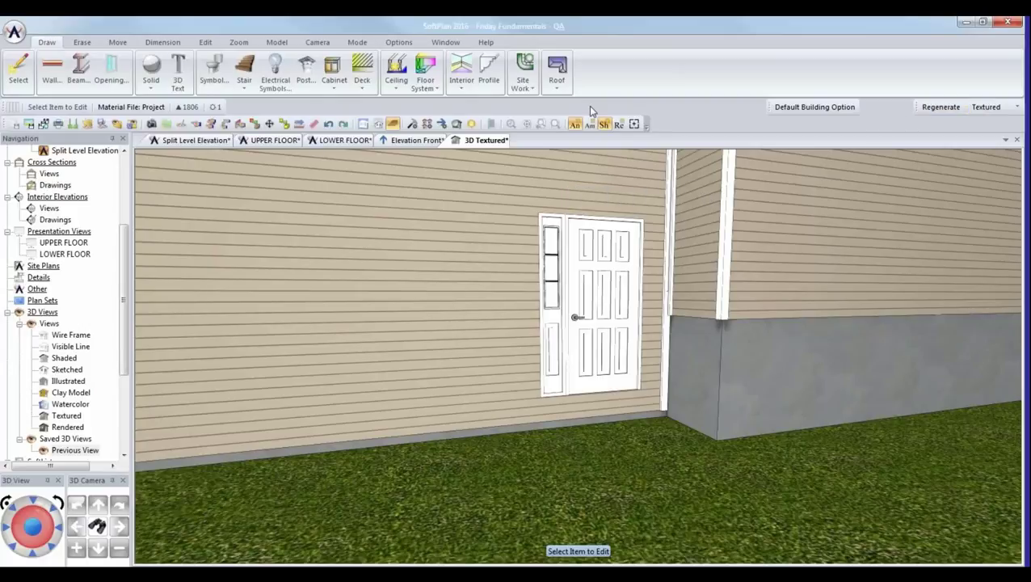
- On the upper floor plan, place a 50X80 RH ENTRY - 1 SL door in the front wall away from the existing door
{"action": "left_click", "coordinate": [275, 141]}
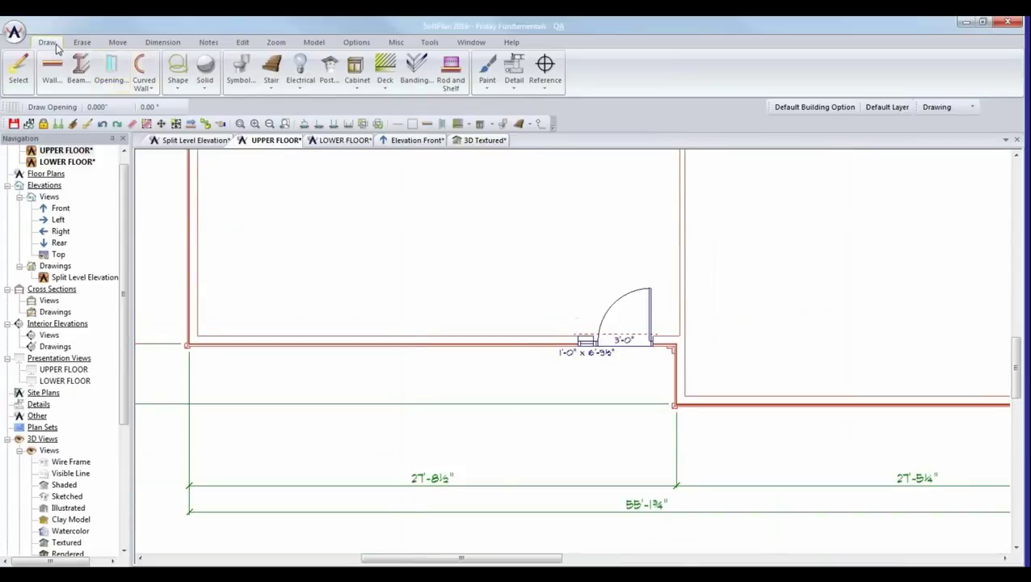
{"action": "left_click", "coordinate": [111, 73]}
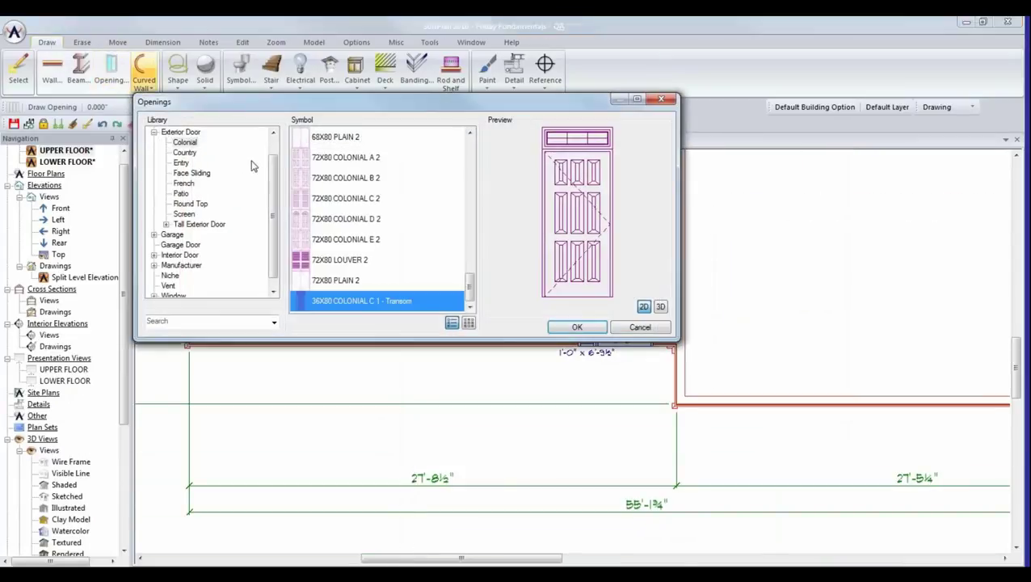
{"action": "left_click_drag", "start_coordinate": [469, 287], "coordinate": [469, 167]}
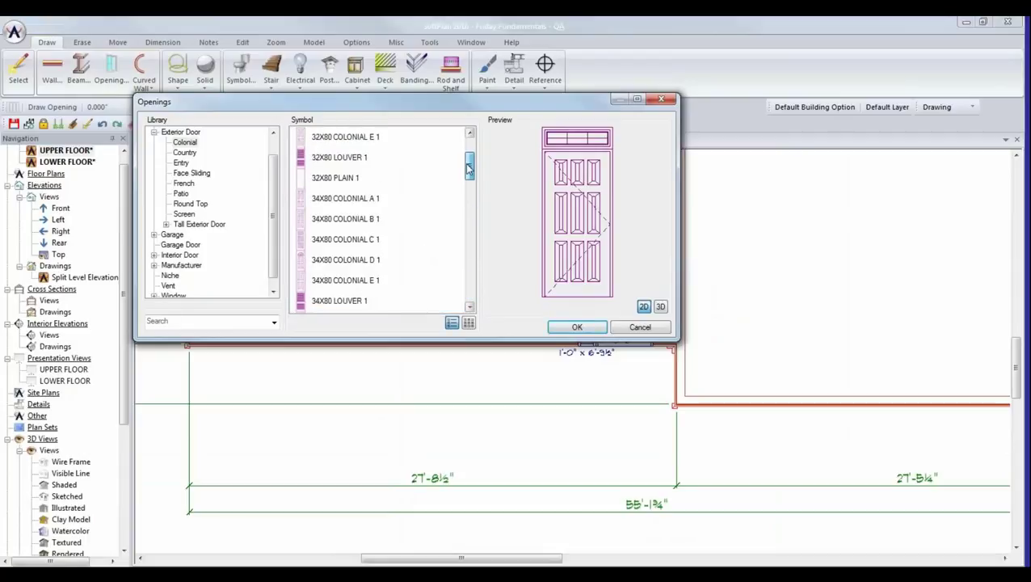
{"action": "left_click", "coordinate": [181, 163]}
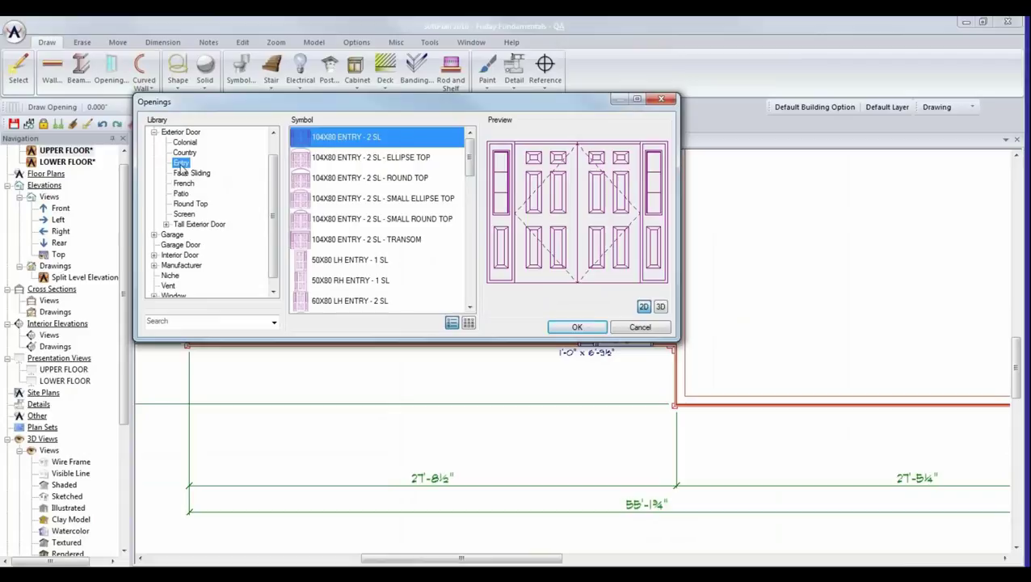
{"action": "left_click", "coordinate": [342, 280]}
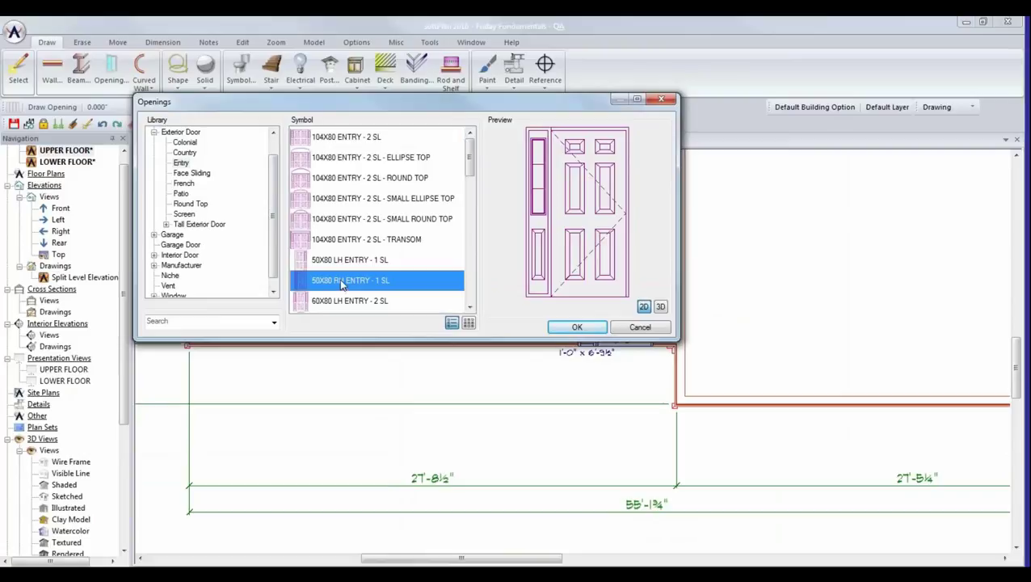
{"action": "left_click_drag", "start_coordinate": [394, 107], "coordinate": [380, 25]}
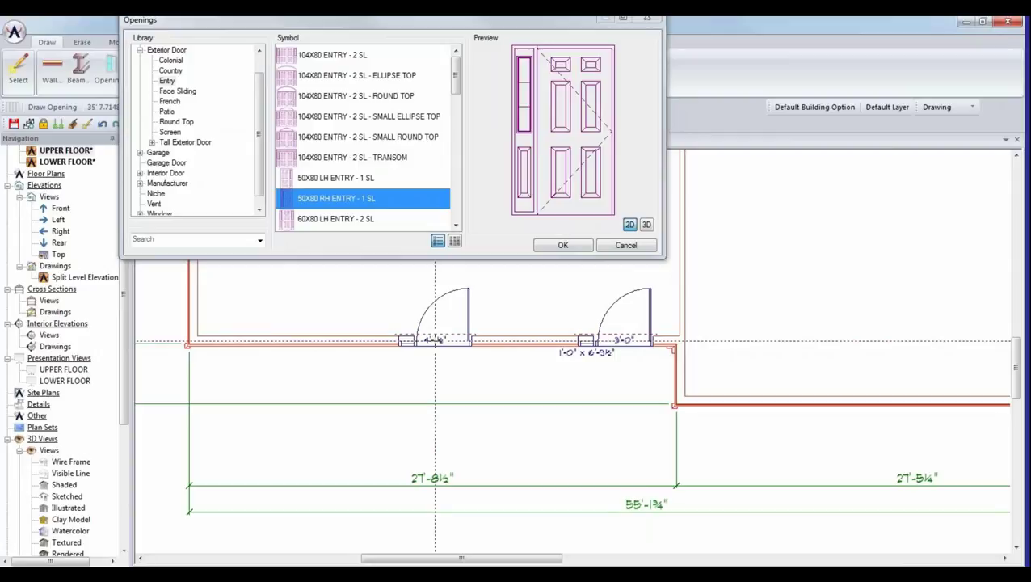
- In the textured 3D view, add a transom above the 50X80 RH ENTRY - 1 SL door
{"action": "left_click", "coordinate": [562, 244]}
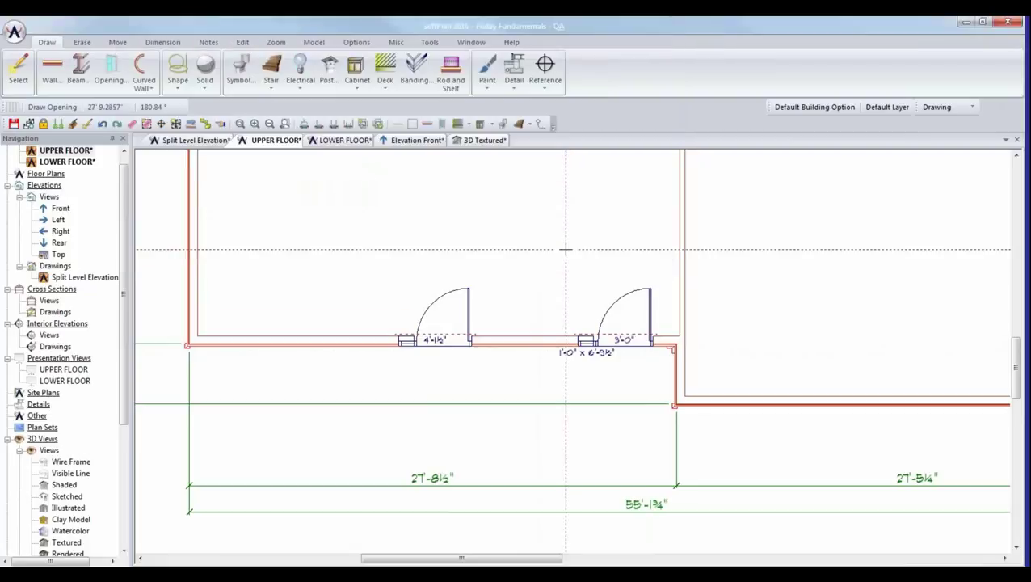
{"action": "left_click", "coordinate": [488, 141]}
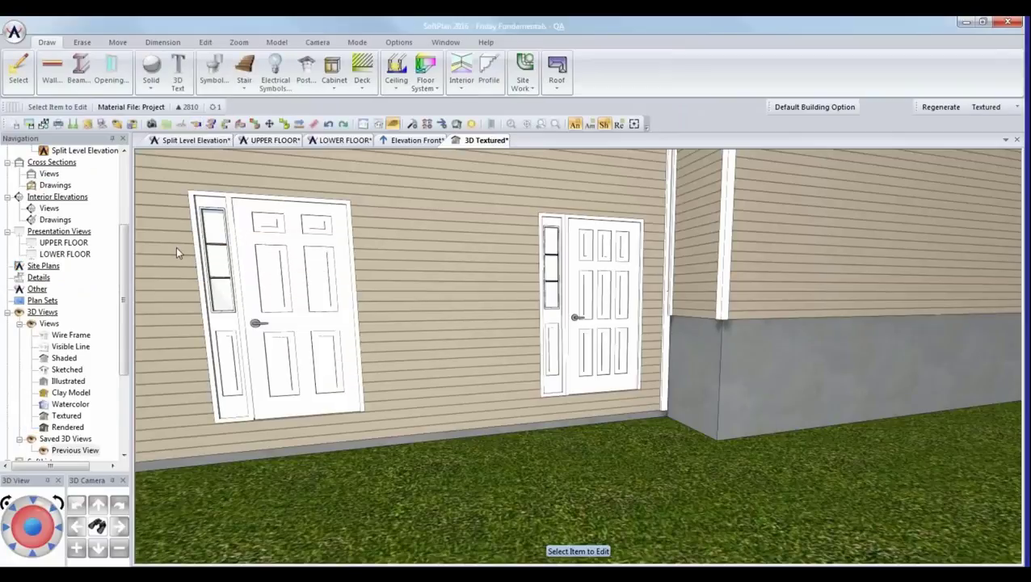
{"action": "left_click", "coordinate": [289, 318]}
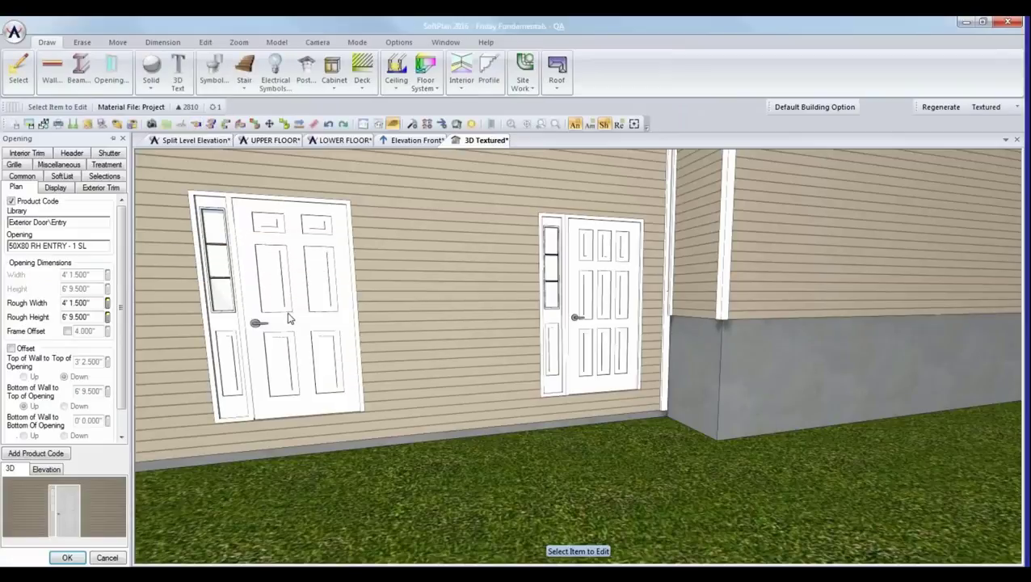
{"action": "scroll", "coordinate": [96, 436], "scroll_direction": "down", "scroll_amount": 1}
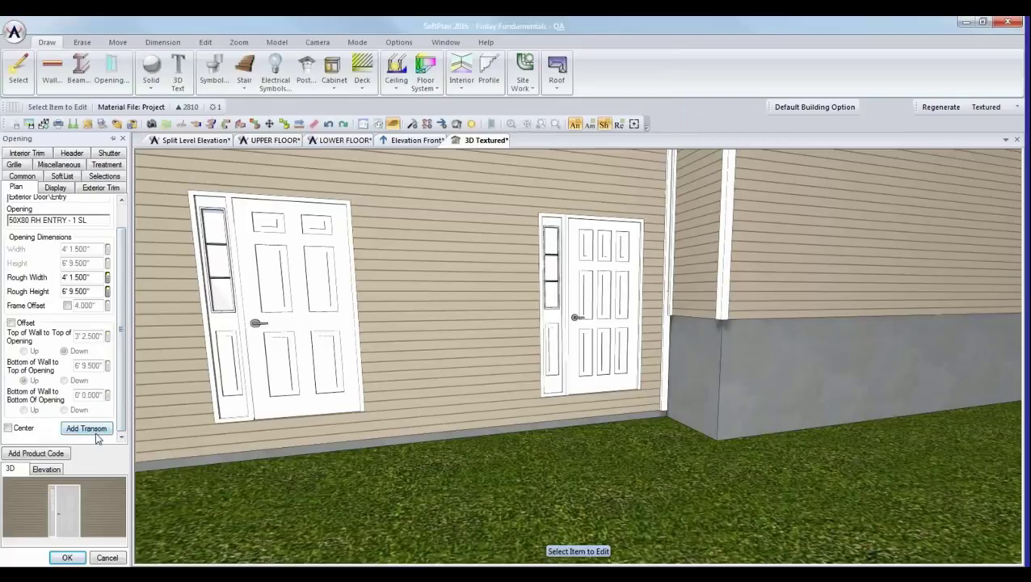
{"action": "left_click", "coordinate": [97, 437]}
{"action": "left_click", "coordinate": [192, 514]}
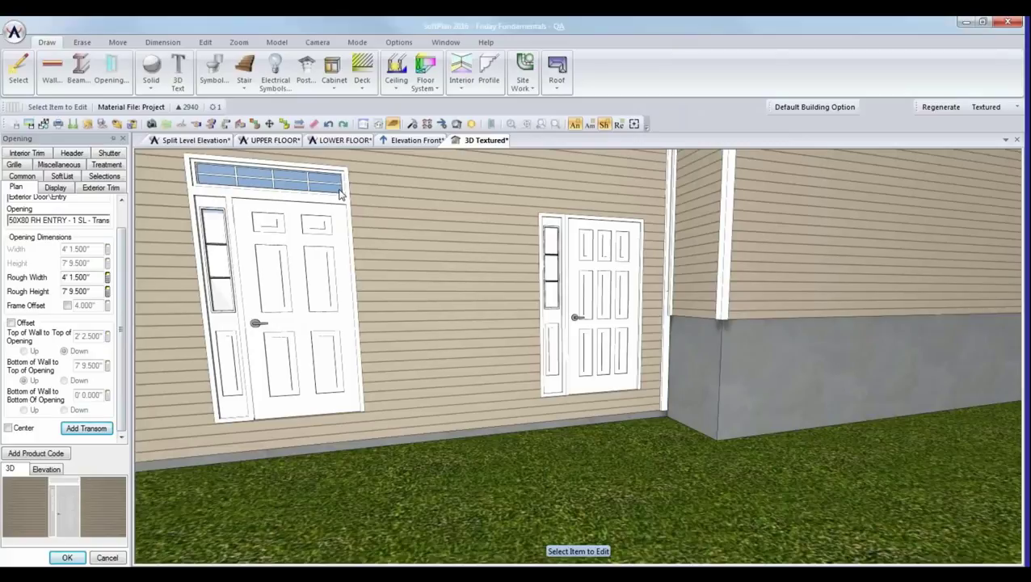
{"action": "left_click", "coordinate": [67, 557]}
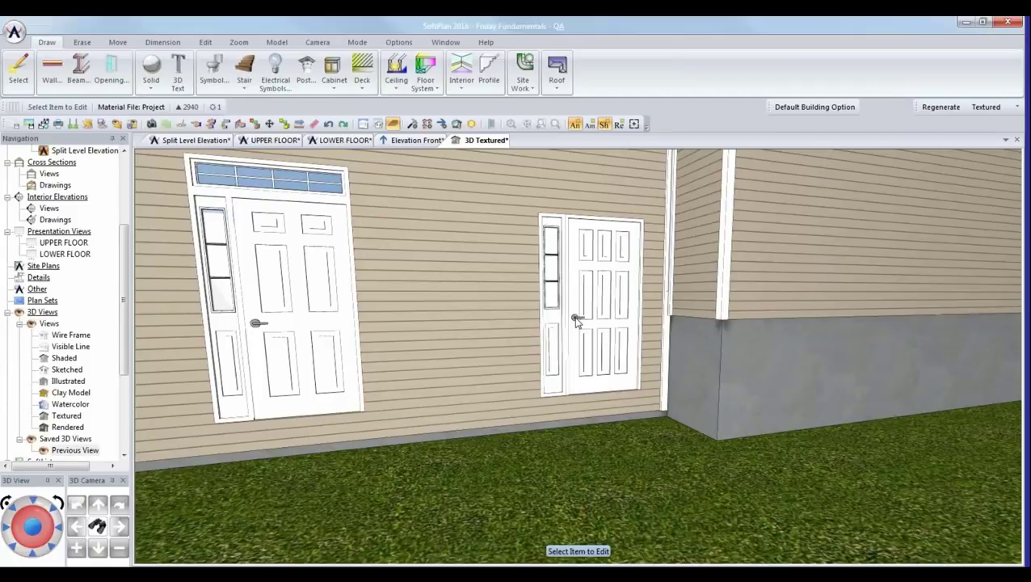
- On the upper floor plan, unit the Colonial front door and its separate sidelite into a single opening
{"action": "left_click", "coordinate": [275, 141]}
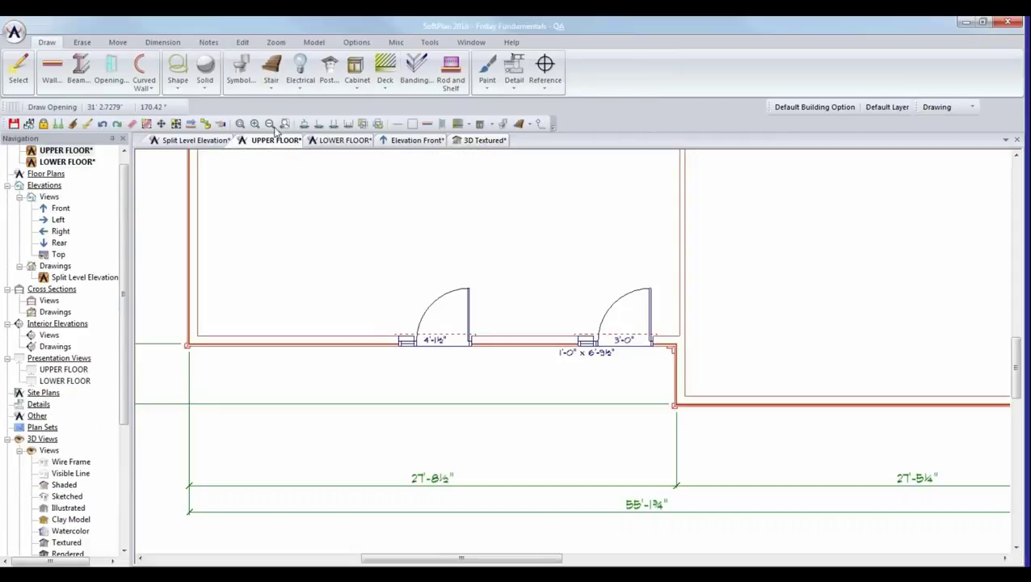
{"action": "left_click", "coordinate": [244, 43]}
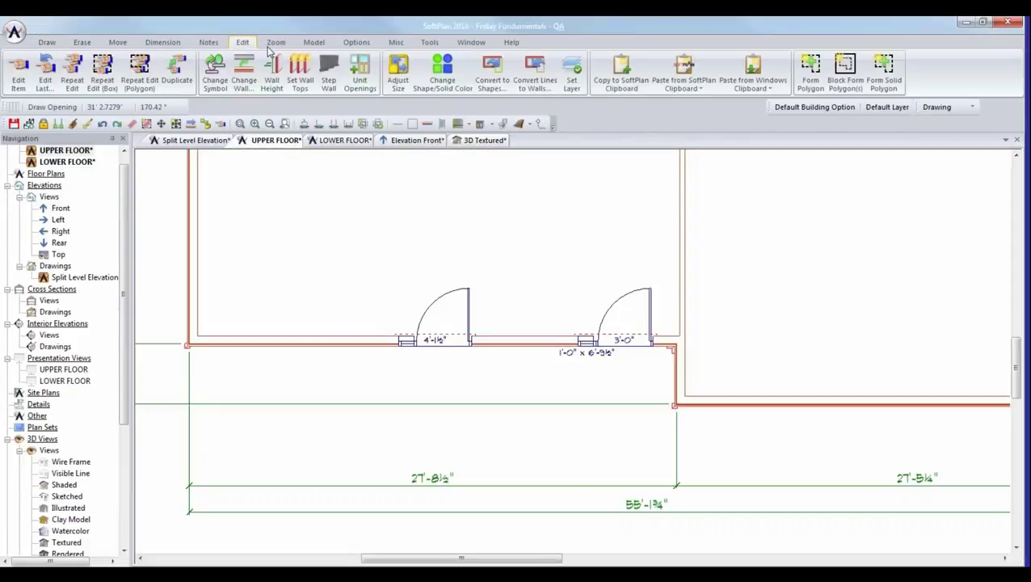
{"action": "left_click", "coordinate": [360, 77]}
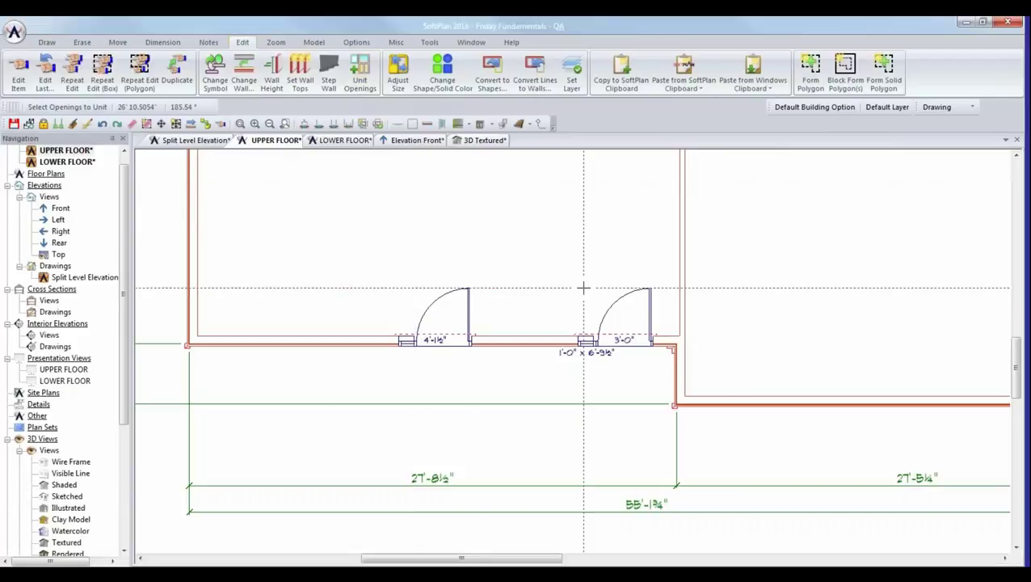
{"action": "left_click", "coordinate": [611, 304]}
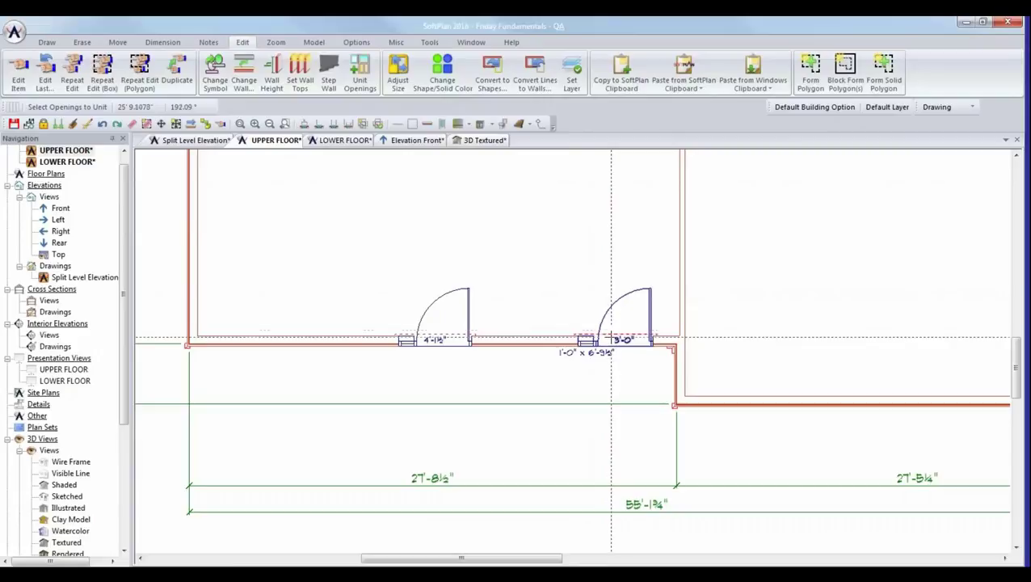
{"action": "right_click", "coordinate": [610, 303]}
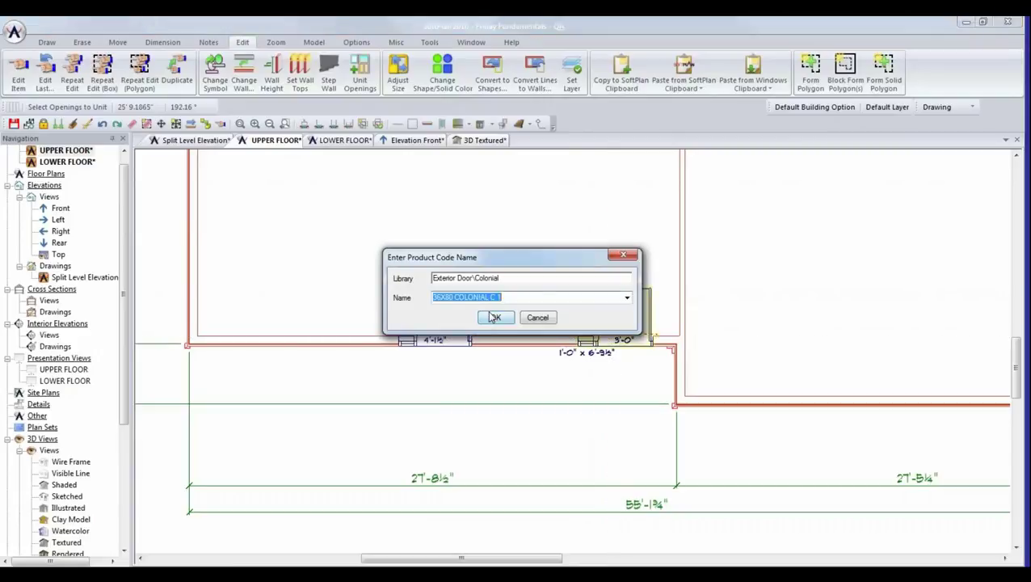
- Save the united door and sidelite as CUSTOM ENTRY in the Exterior Door\Entry library
{"action": "type", "text": "cUSTOM eNTYR"}
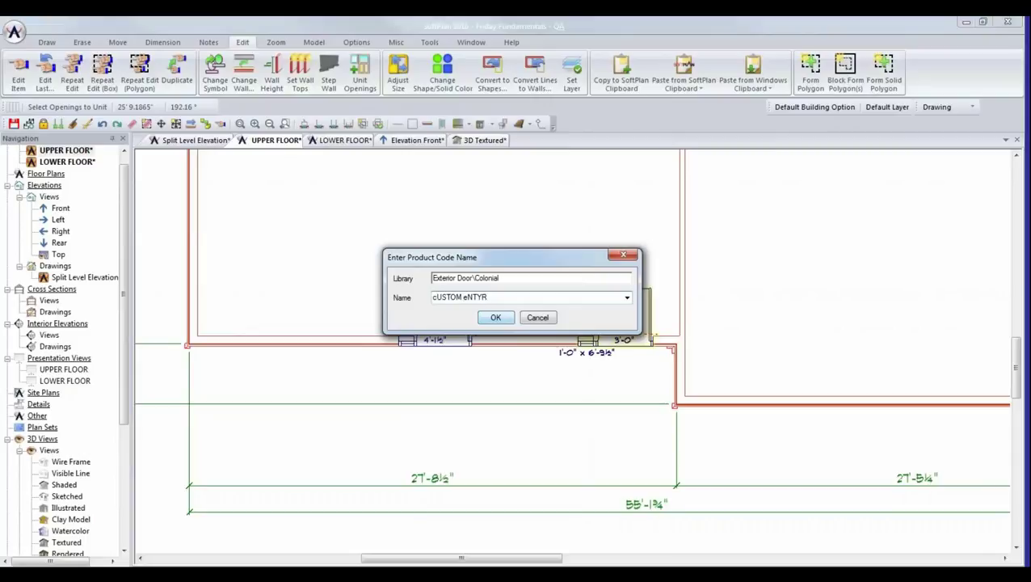
{"action": "left_click", "coordinate": [622, 278]}
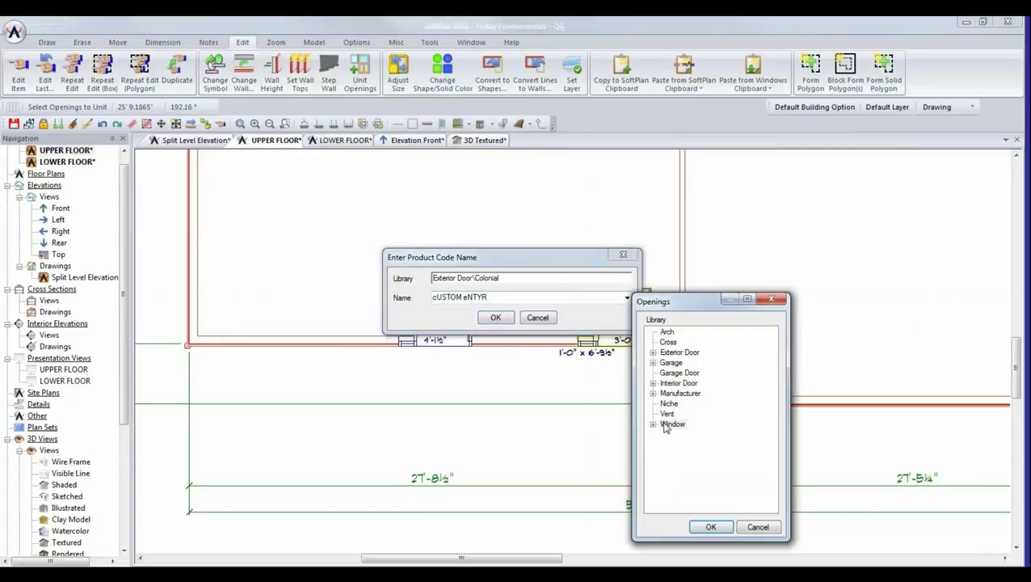
{"action": "left_click", "coordinate": [653, 352]}
{"action": "left_click", "coordinate": [679, 373]}
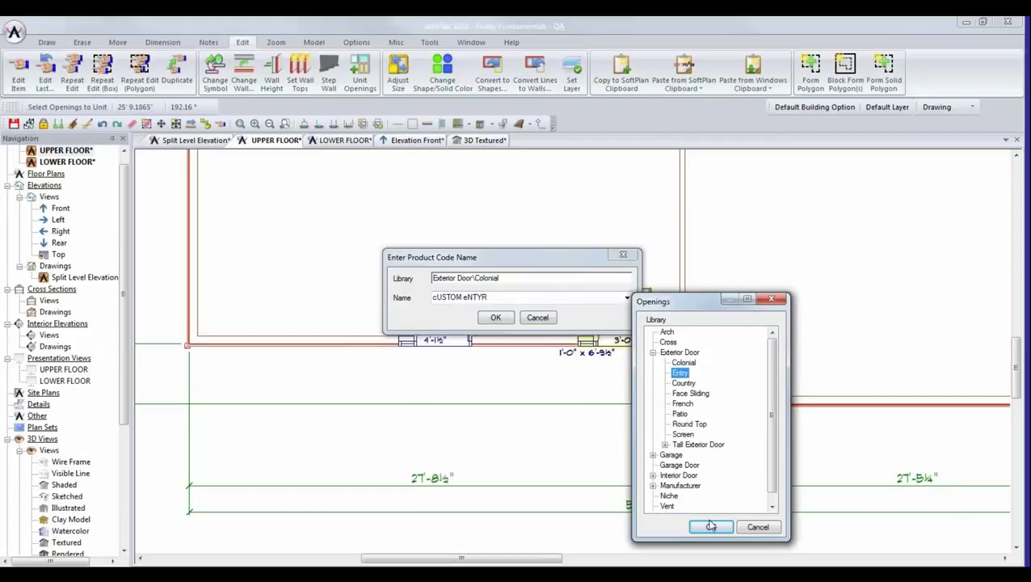
{"action": "left_click", "coordinate": [711, 526]}
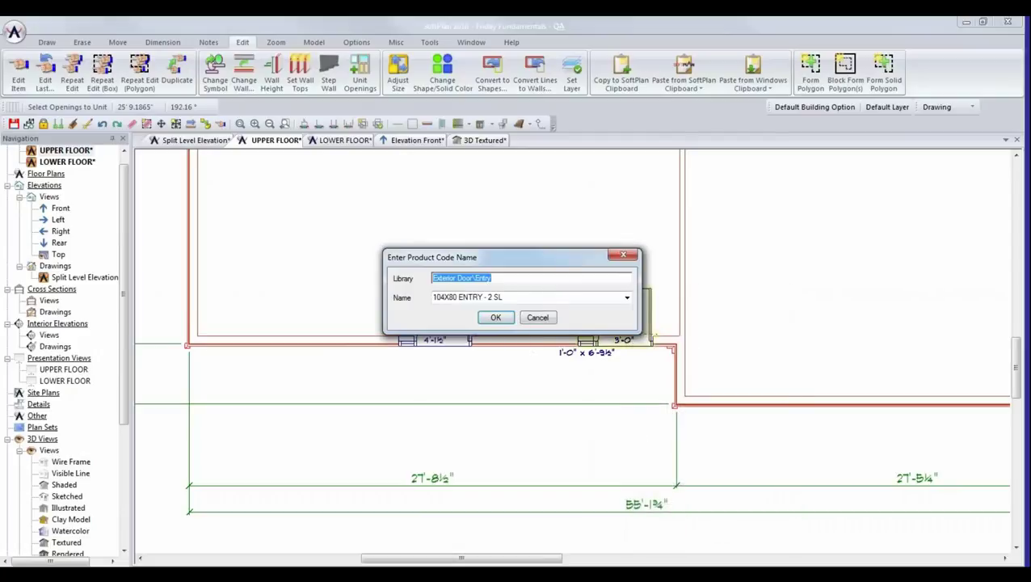
{"action": "key", "text": "Tab"}
{"action": "type", "text": "CUSTOM "}
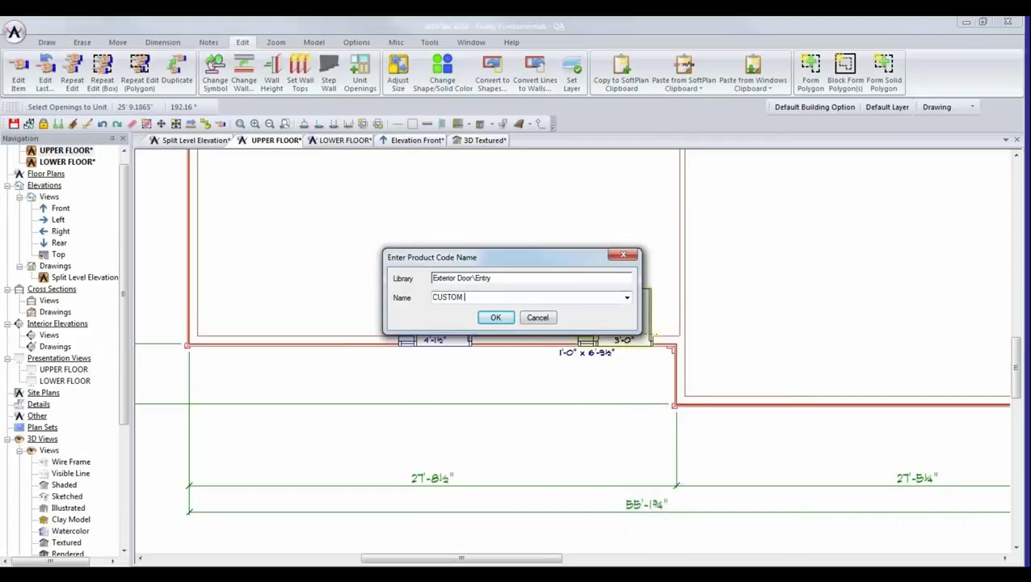
{"action": "type", "text": "ENTRY"}
{"action": "left_click", "coordinate": [496, 317]}
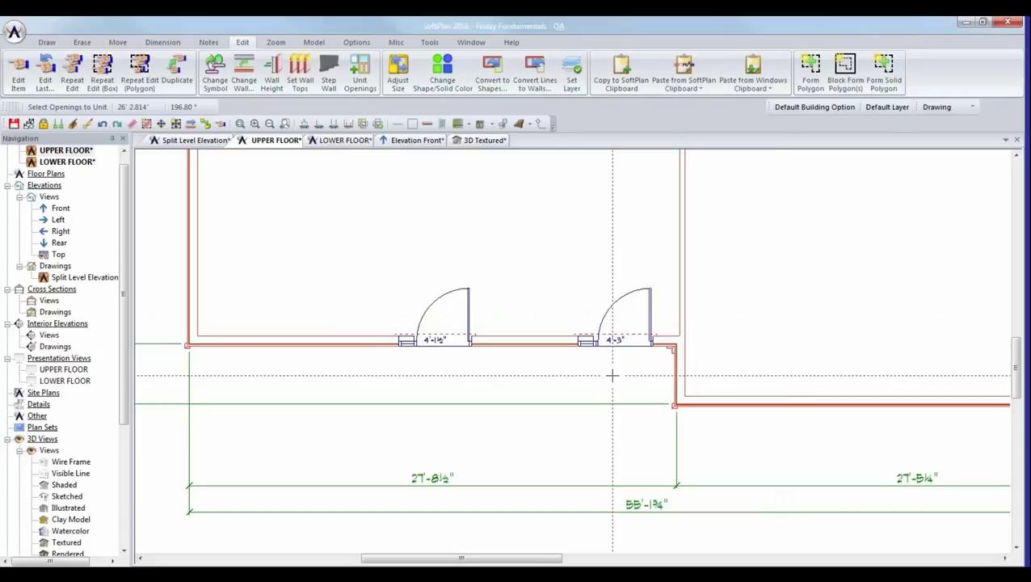
- Find CUSTOM ENTRY among the exterior entry doors in the openings library and preview it
{"action": "left_click", "coordinate": [47, 42]}
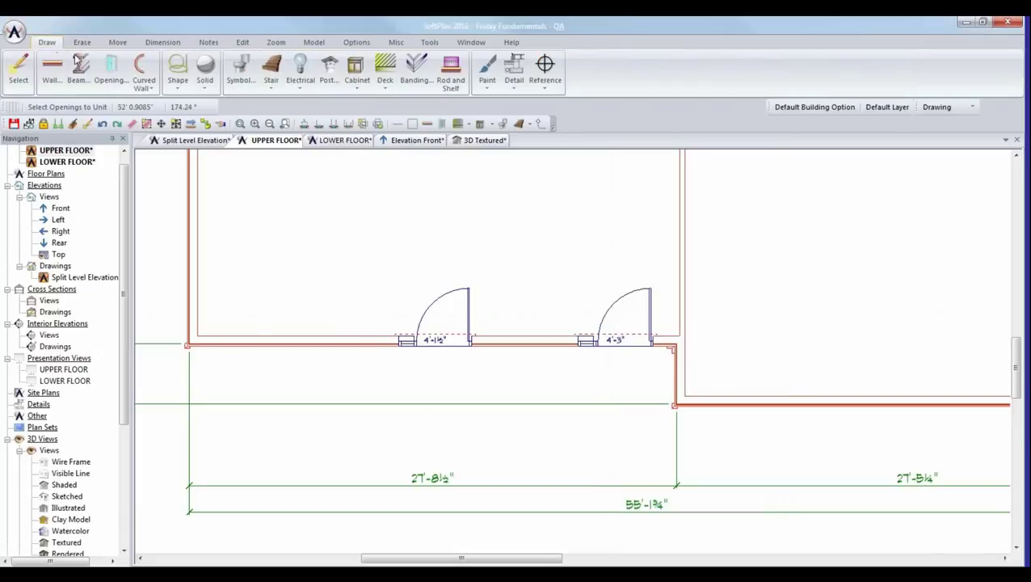
{"action": "left_click", "coordinate": [108, 77]}
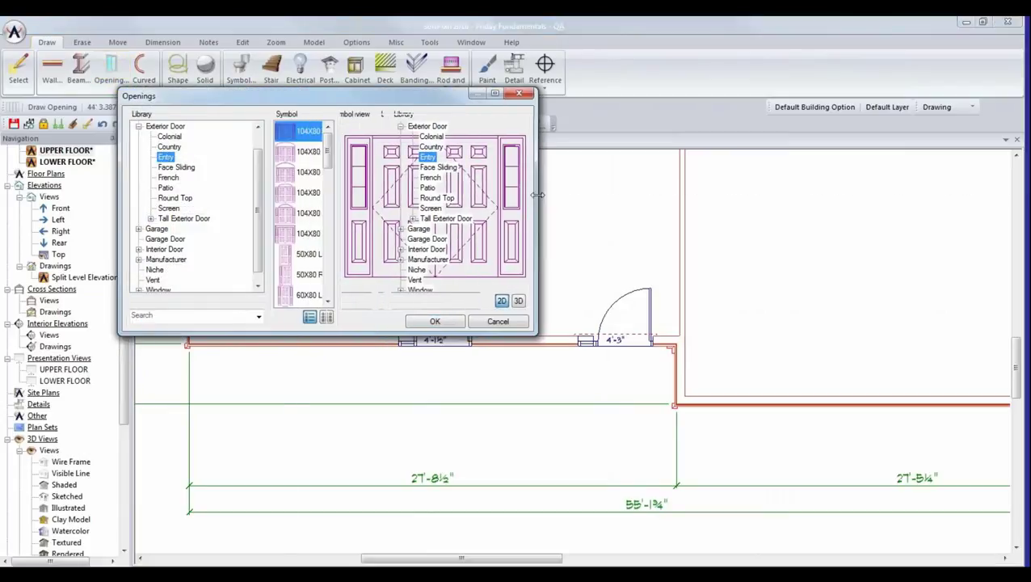
{"action": "left_click", "coordinate": [498, 322]}
{"action": "left_click", "coordinate": [109, 71]}
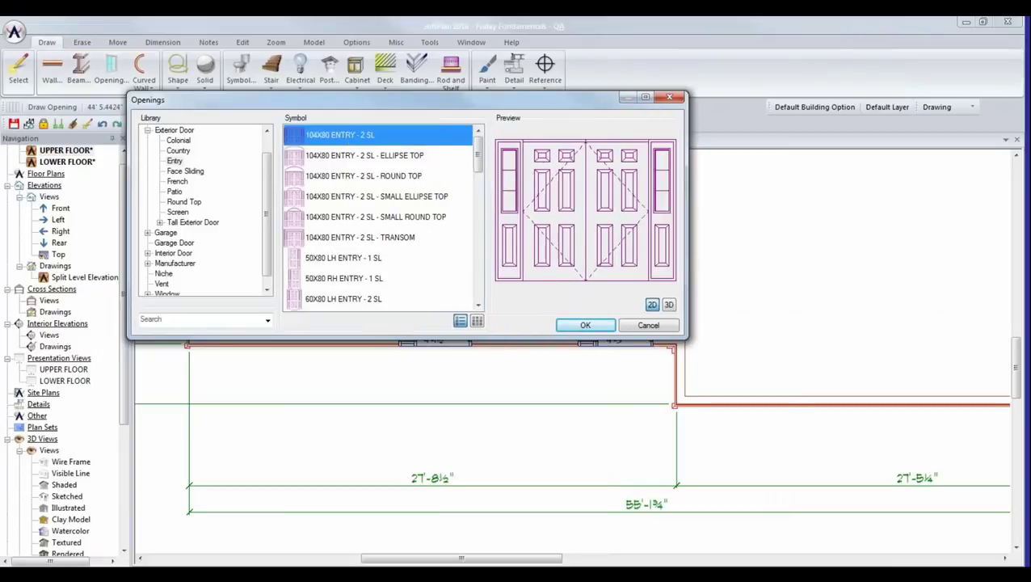
{"action": "left_click_drag", "start_coordinate": [479, 159], "coordinate": [333, 299]}
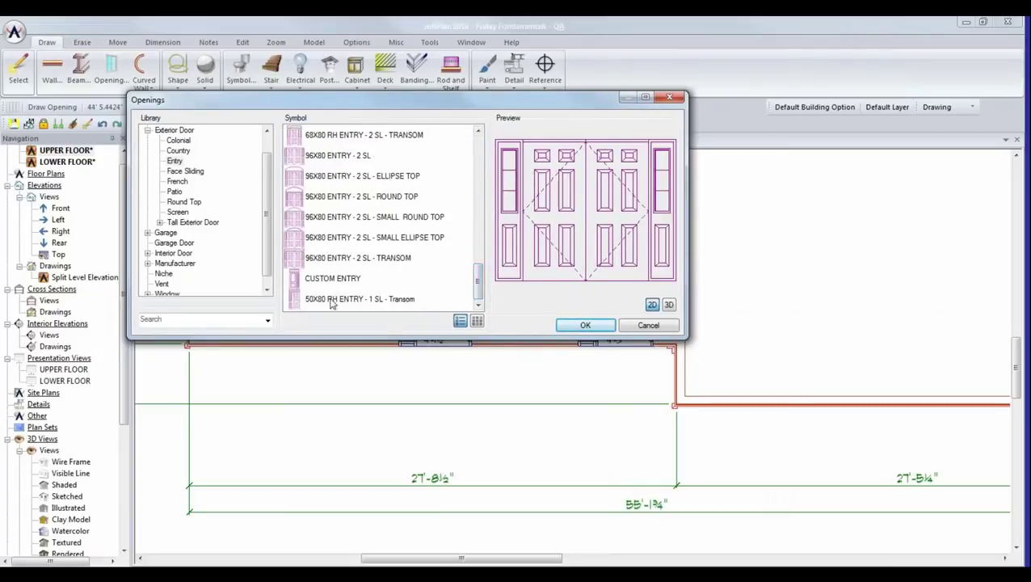
{"action": "left_click", "coordinate": [330, 277]}
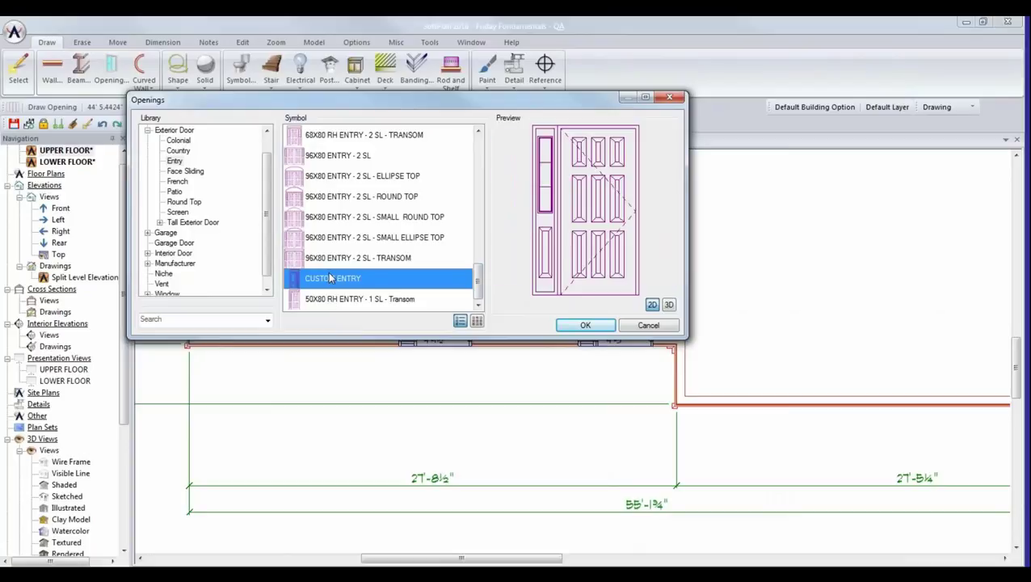
{"action": "left_click", "coordinate": [584, 324]}
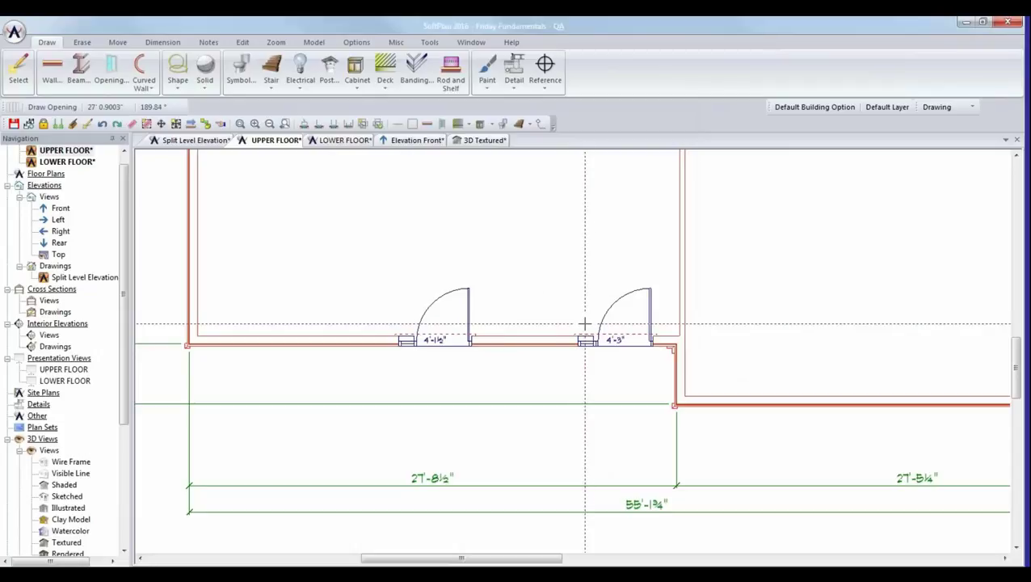
- Add a transom above the CUSTOM ENTRY door in the textured 3D view
{"action": "left_click", "coordinate": [492, 142]}
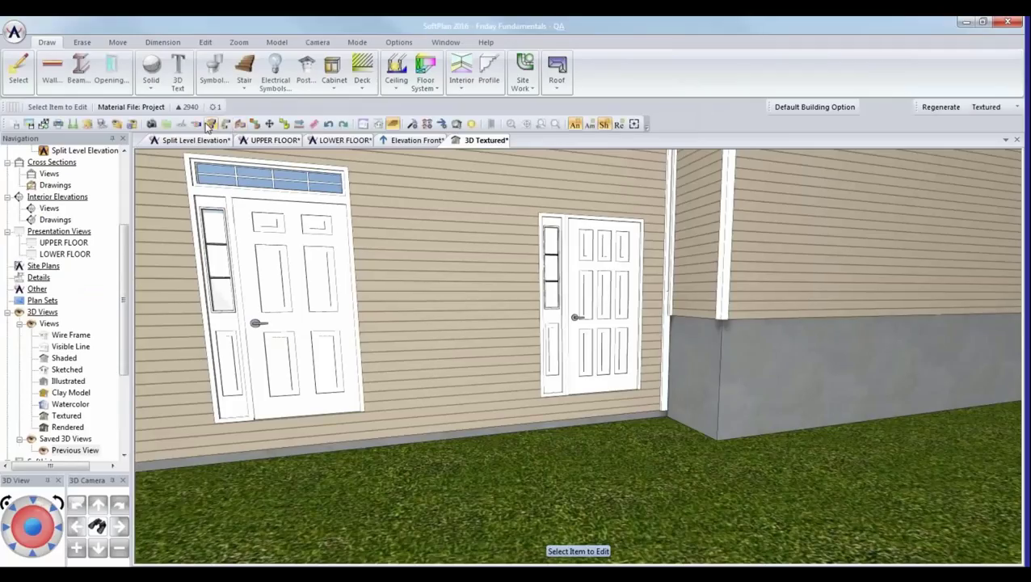
{"action": "left_click", "coordinate": [600, 317]}
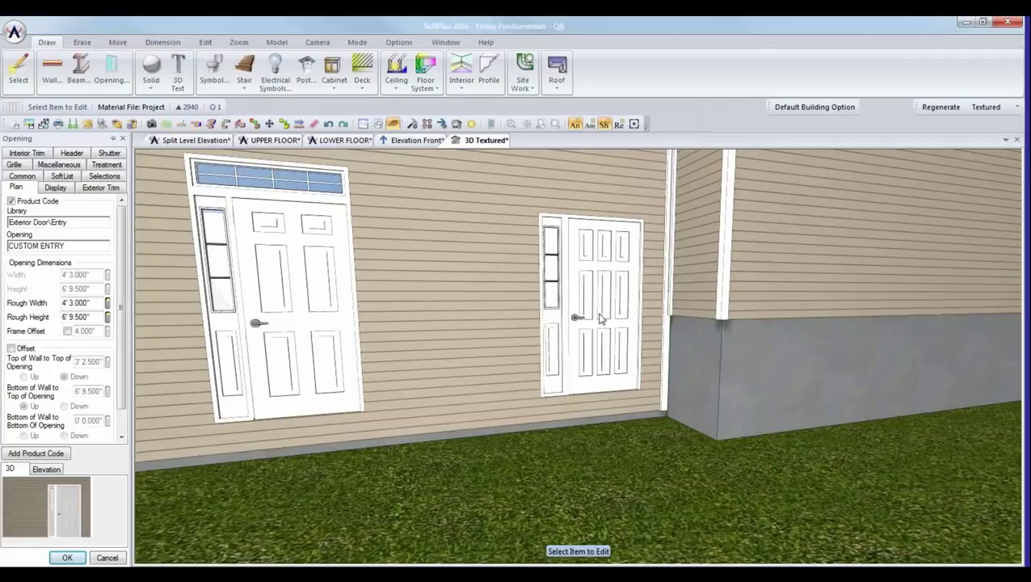
{"action": "scroll", "coordinate": [129, 421], "scroll_direction": "down", "scroll_amount": 2}
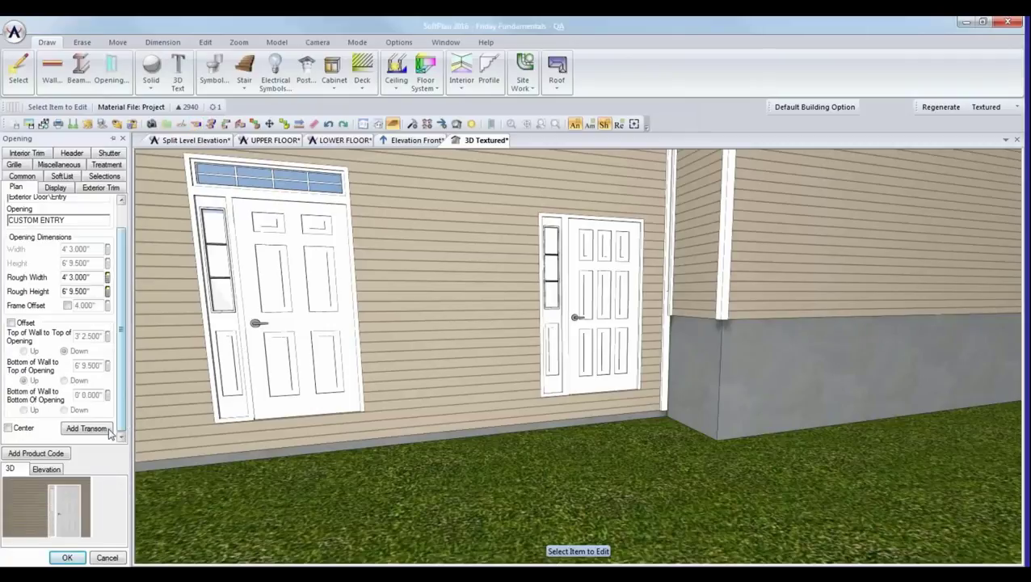
{"action": "left_click", "coordinate": [109, 429]}
{"action": "left_click", "coordinate": [213, 518]}
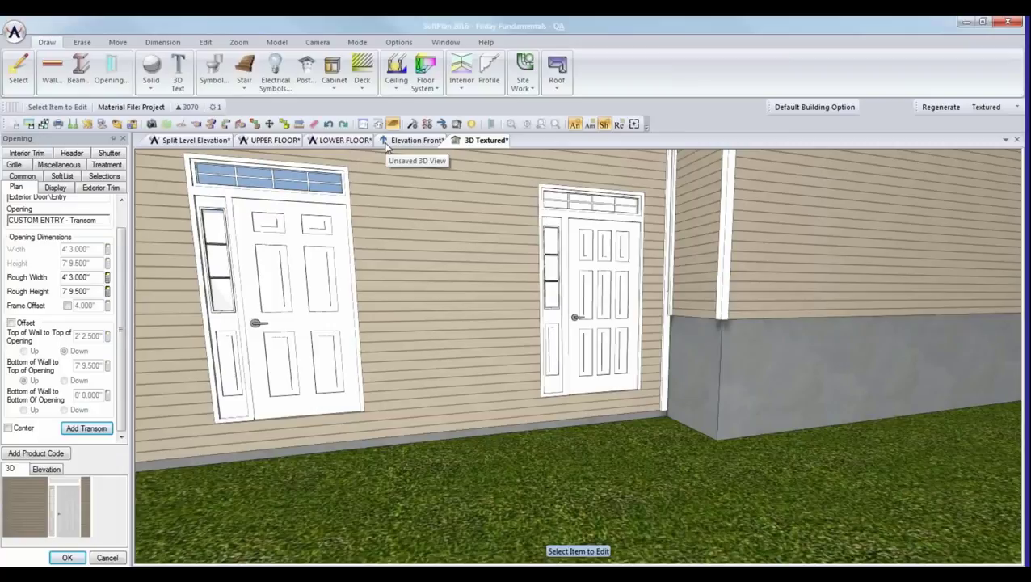
- Try Unit Openings on the custom entry door in the upper floor plan
{"action": "left_click", "coordinate": [274, 142]}
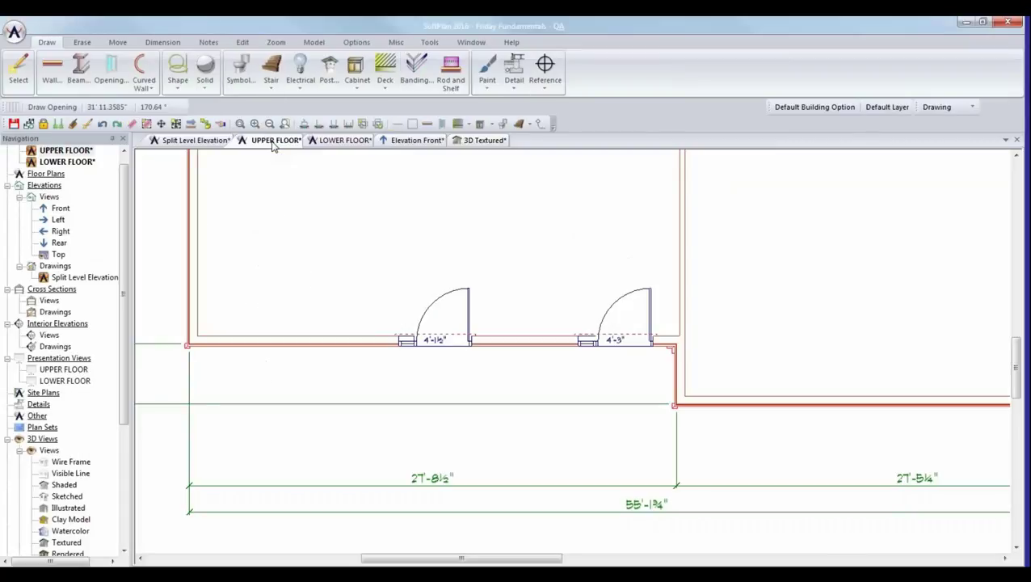
{"action": "left_click", "coordinate": [242, 42]}
{"action": "left_click", "coordinate": [362, 90]}
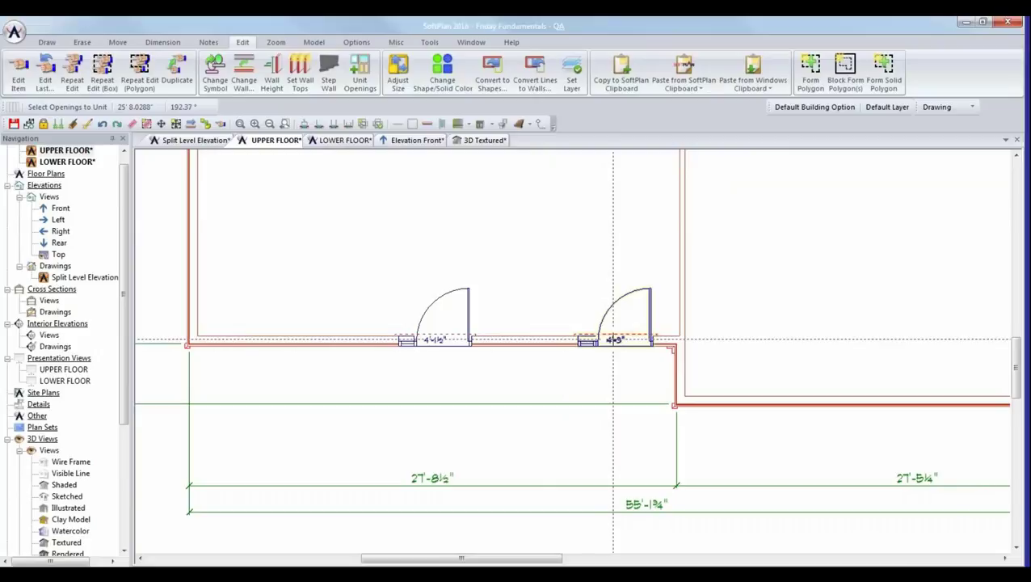
{"action": "left_click", "coordinate": [613, 340]}
{"action": "left_click", "coordinate": [355, 85]}
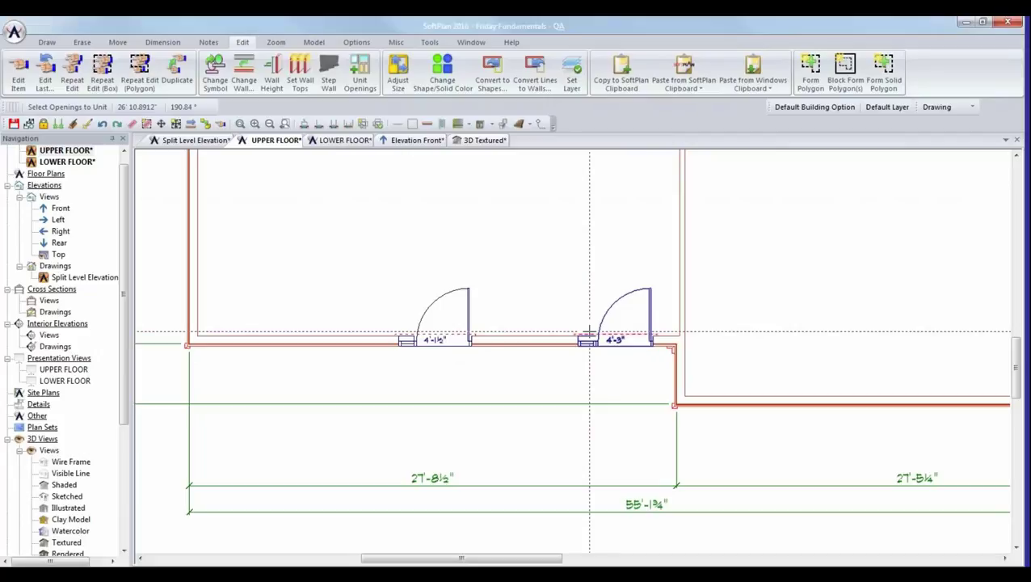
- Draw a rectangular deck about 17'-10 5/8" deep against the outside of the rear wall, spanning the dividing wall
{"action": "scroll", "coordinate": [589, 334], "scroll_direction": "down", "scroll_amount": 3}
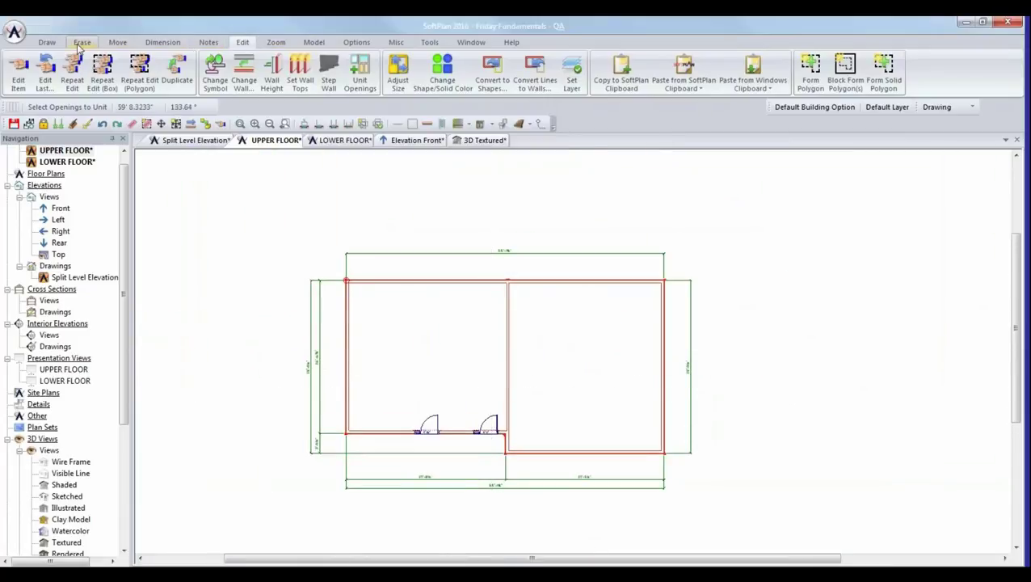
{"action": "left_click", "coordinate": [46, 42]}
{"action": "left_click", "coordinate": [385, 69]}
{"action": "left_click", "coordinate": [404, 106]}
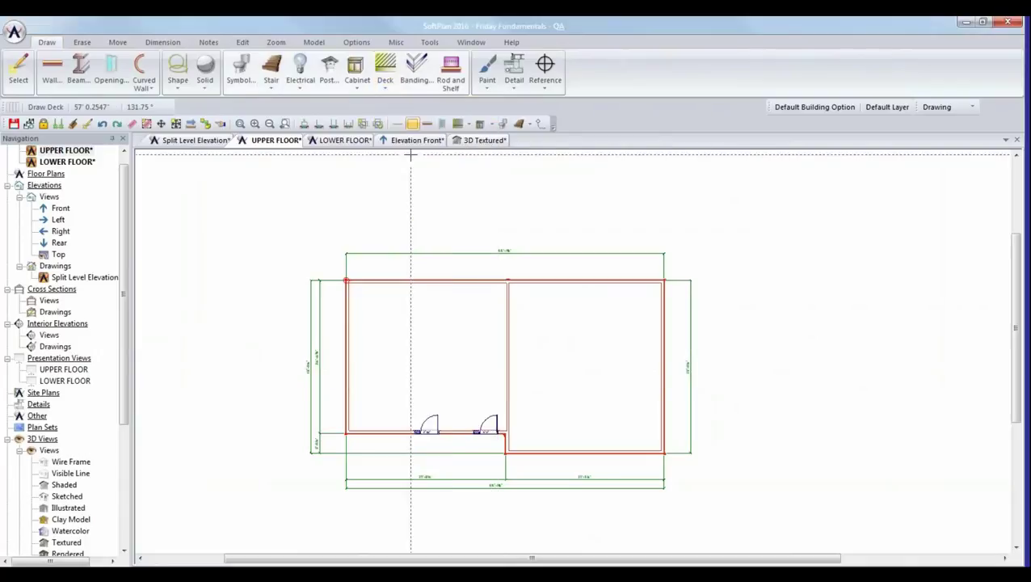
{"action": "left_click", "coordinate": [448, 177]}
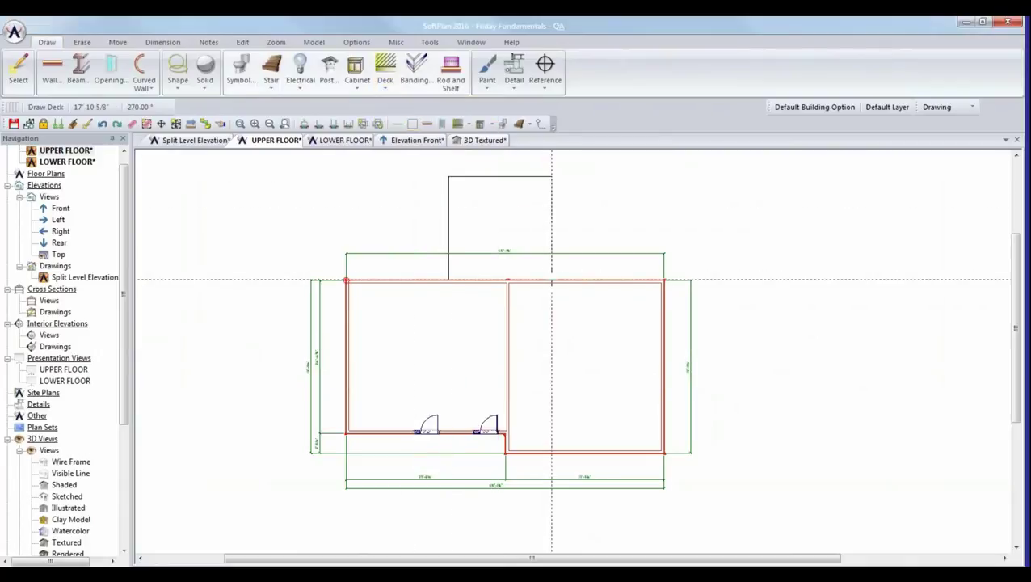
{"action": "left_click", "coordinate": [552, 279]}
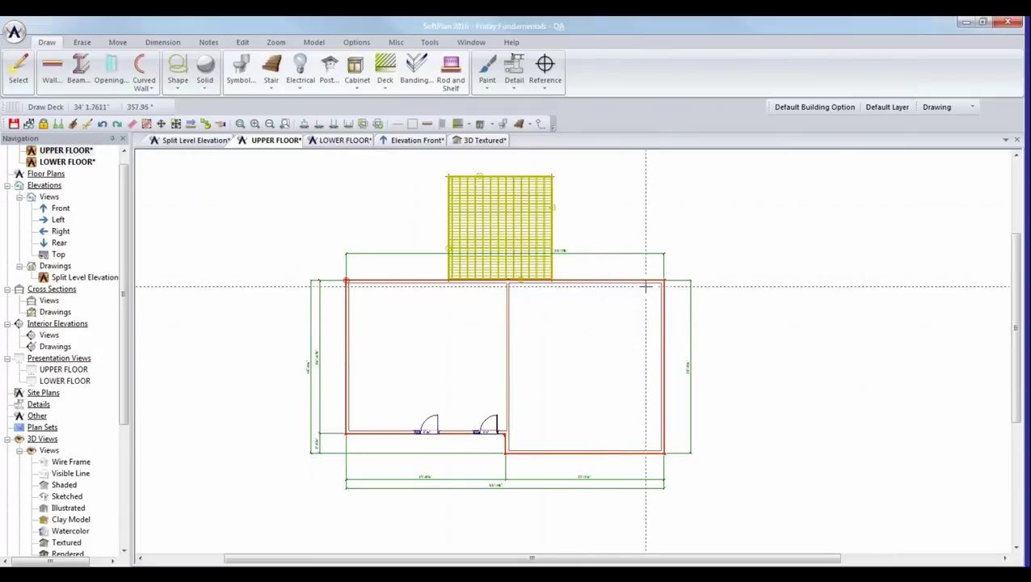
- Switch the upper floor plan to Site mode and generate its building outline as a new drawing named SITE PLAN
{"action": "left_click", "coordinate": [971, 107]}
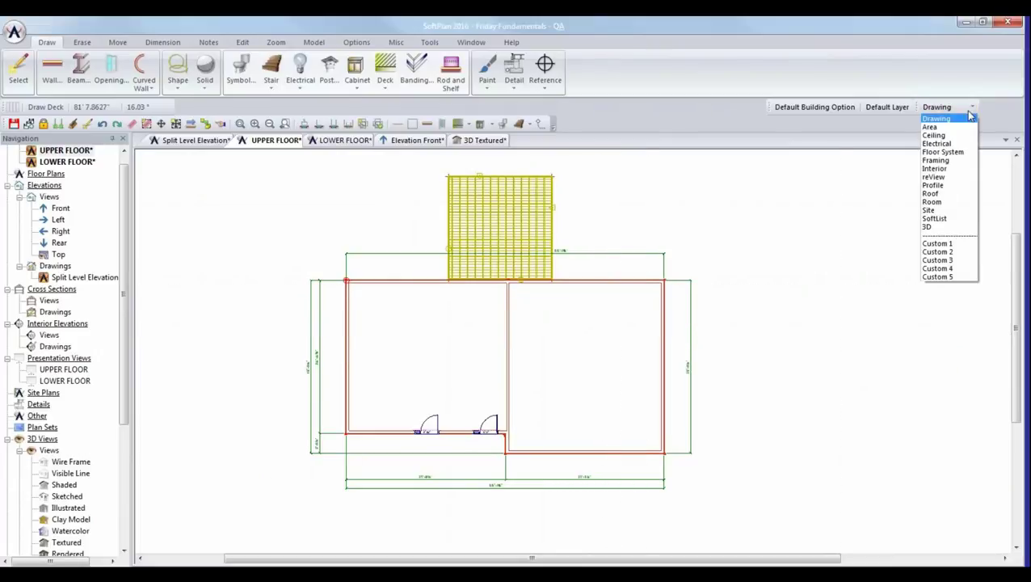
{"action": "left_click", "coordinate": [946, 211]}
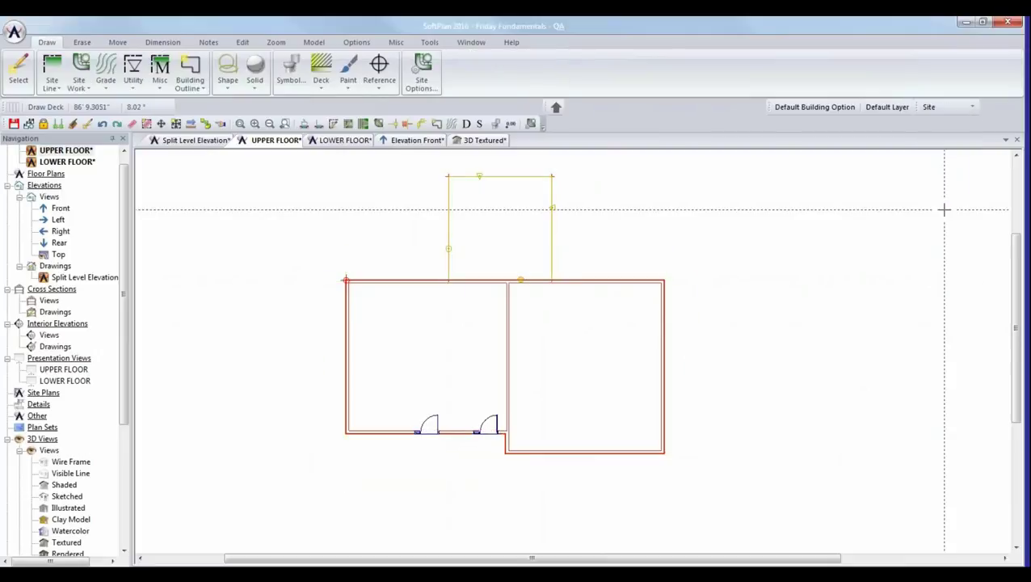
{"action": "left_click", "coordinate": [198, 86]}
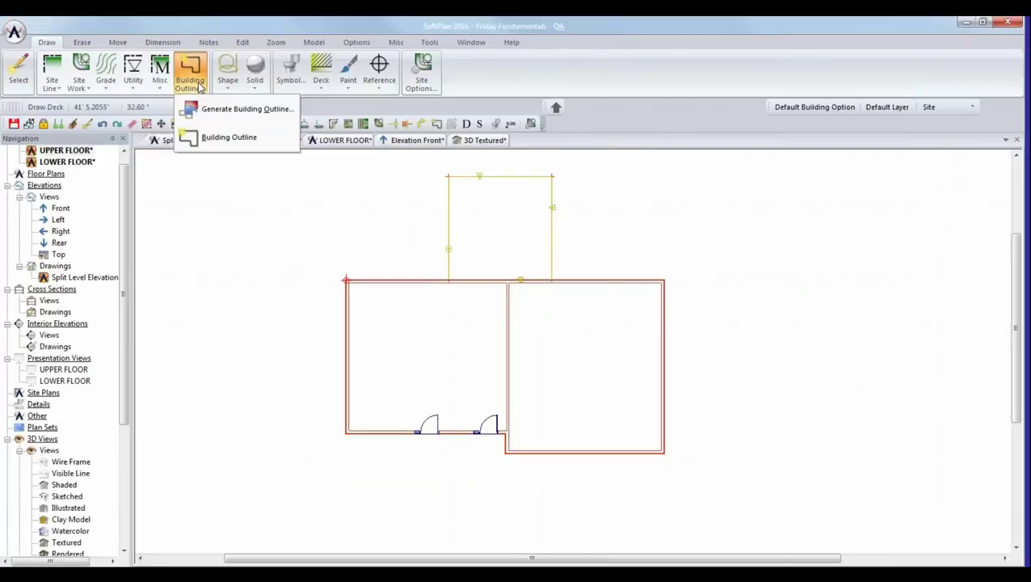
{"action": "left_click", "coordinate": [204, 109]}
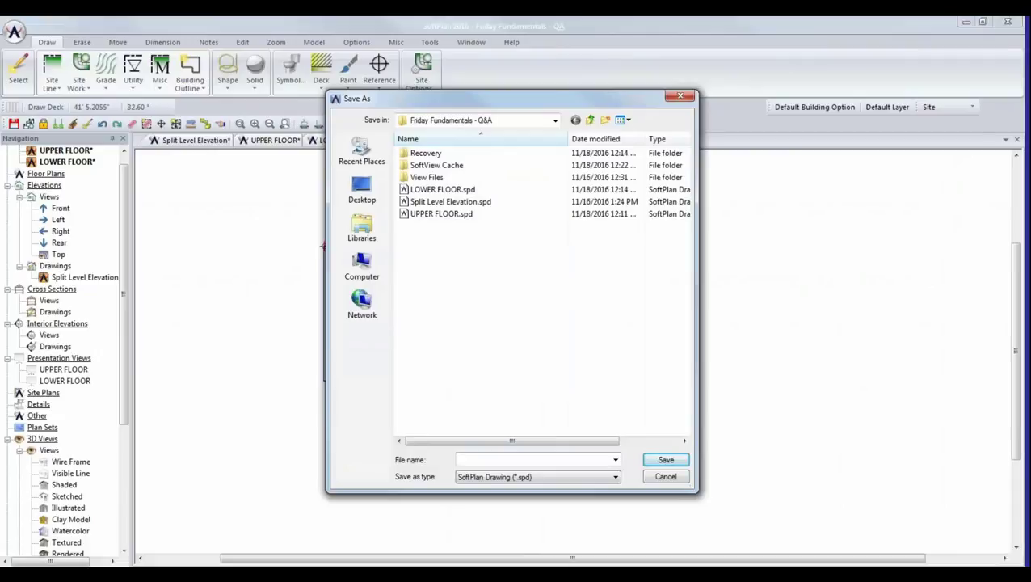
{"action": "type", "text": "x/1C"}
{"action": "key", "text": "BackSpace"}
{"action": "key", "text": "BackSpace"}
{"action": "key", "text": "BackSpace"}
{"action": "key", "text": "BackSpace"}
{"action": "type", "text": "SITE PLAN"}
{"action": "key", "text": "Return"}
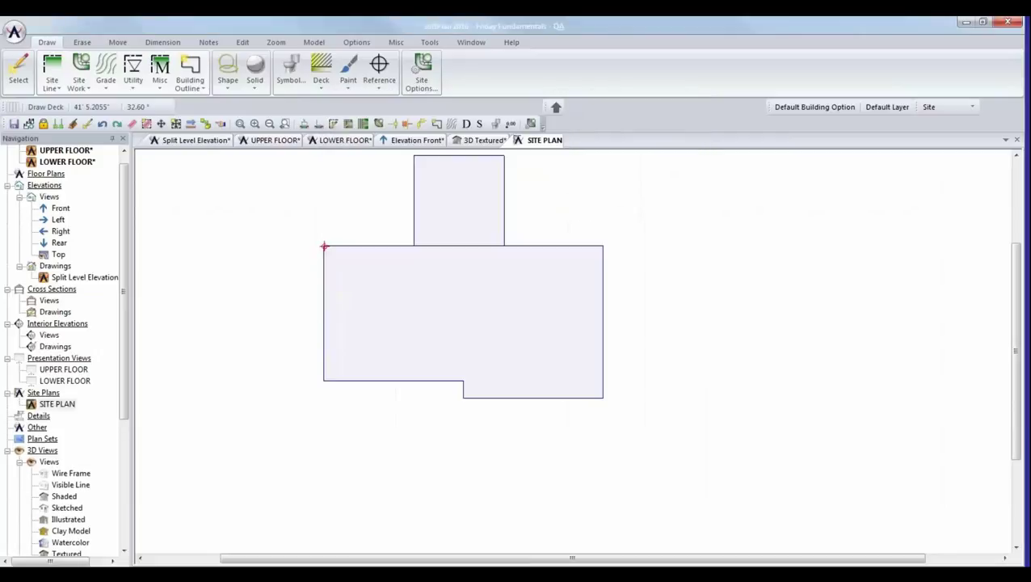
- Sketch a rectangular property boundary of straight lines, about 98' wide by 181' deep, around the house and deck outlines
{"action": "scroll", "coordinate": [656, 269], "scroll_direction": "down", "scroll_amount": 1}
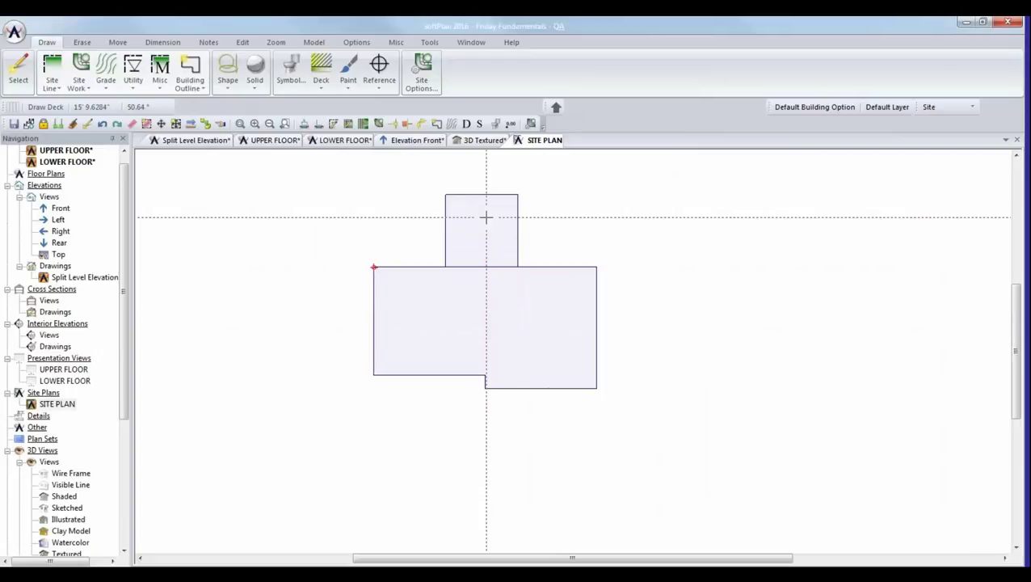
{"action": "scroll", "coordinate": [486, 217], "scroll_direction": "down", "scroll_amount": 2}
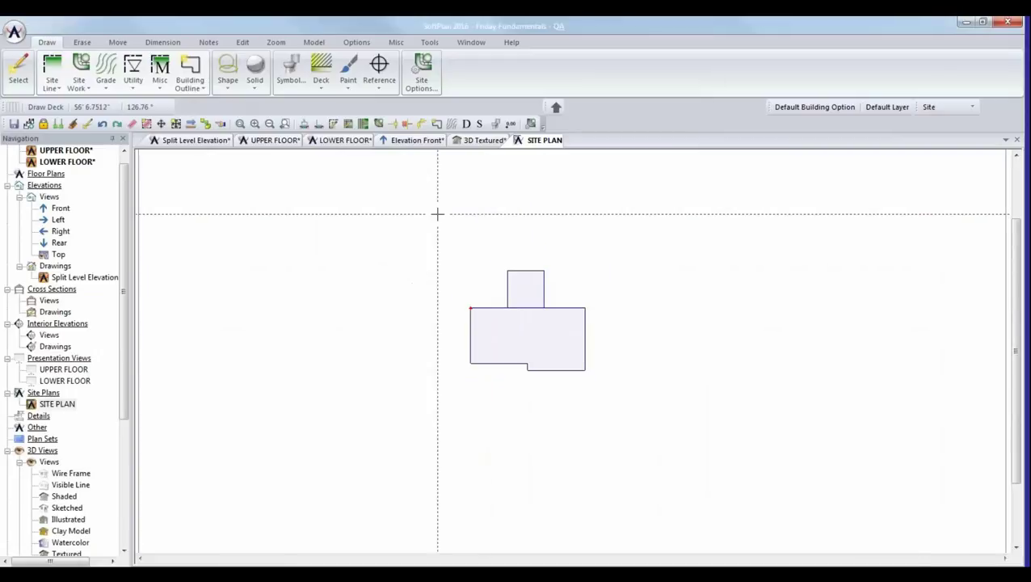
{"action": "left_click", "coordinate": [55, 71]}
{"action": "mouse_move", "coordinate": [71, 108]}
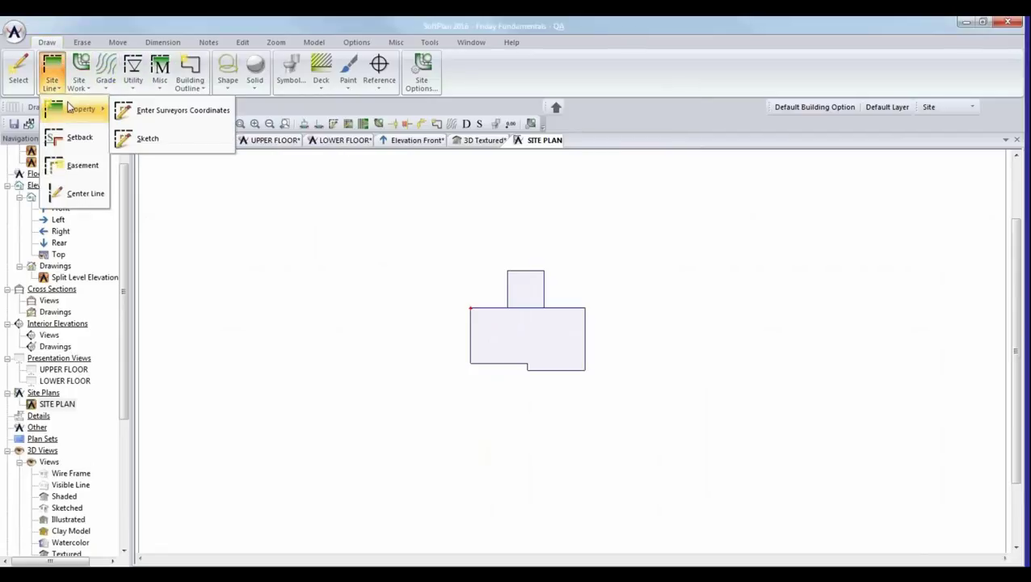
{"action": "left_click", "coordinate": [169, 140]}
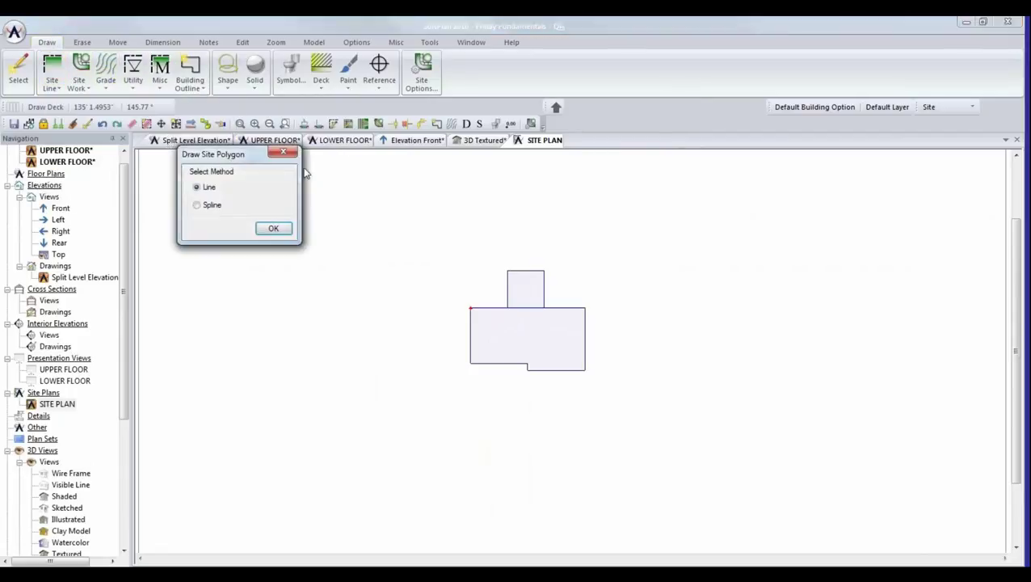
{"action": "left_click", "coordinate": [273, 230]}
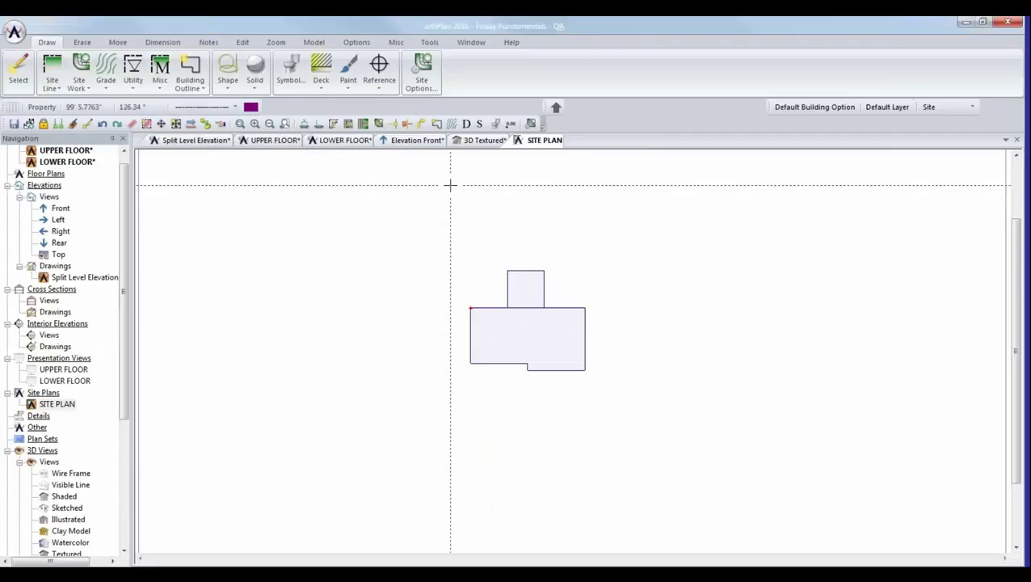
{"action": "left_click", "coordinate": [628, 168]}
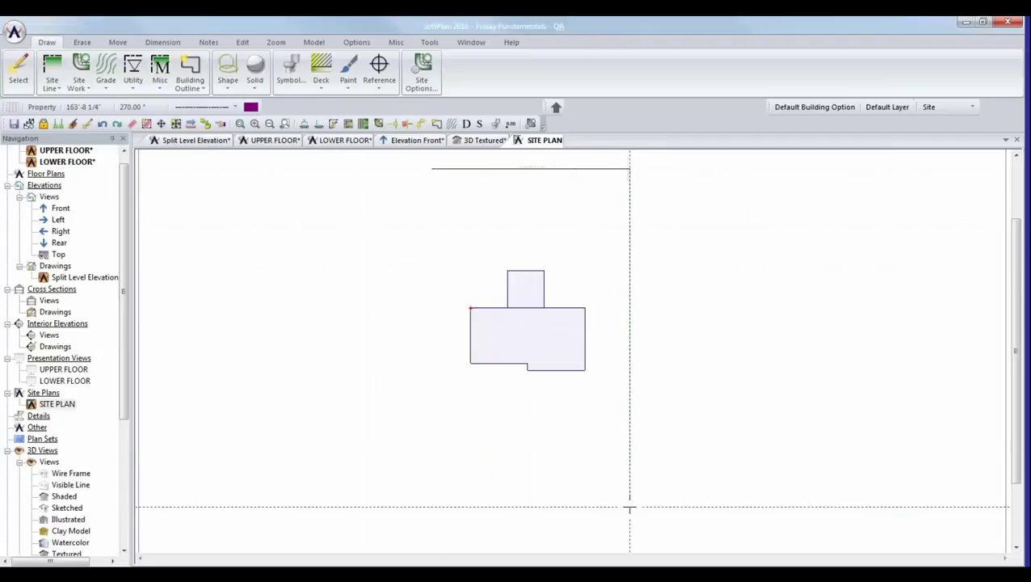
{"action": "left_click", "coordinate": [625, 543]}
{"action": "left_click", "coordinate": [428, 544]}
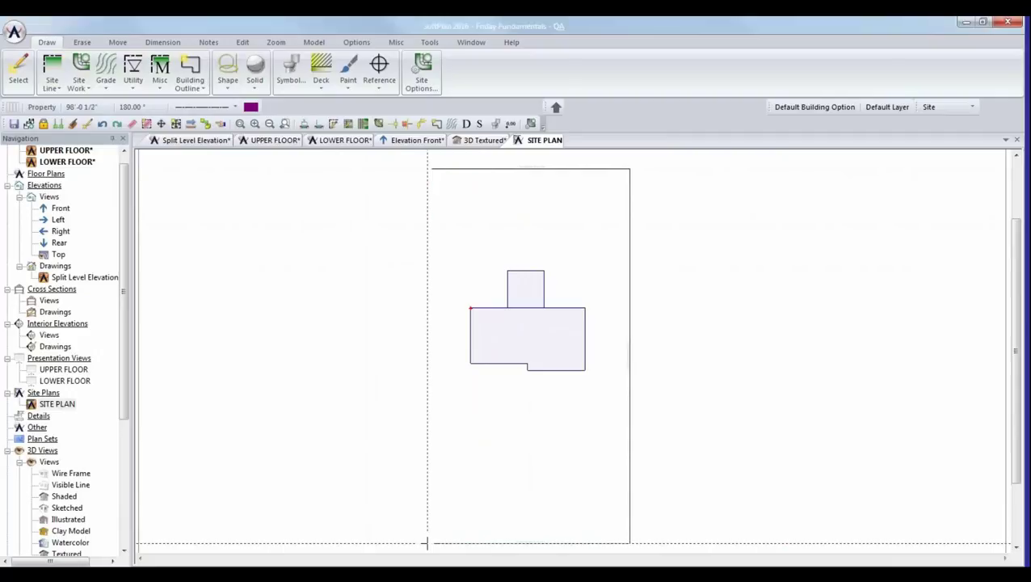
{"action": "left_click", "coordinate": [427, 168]}
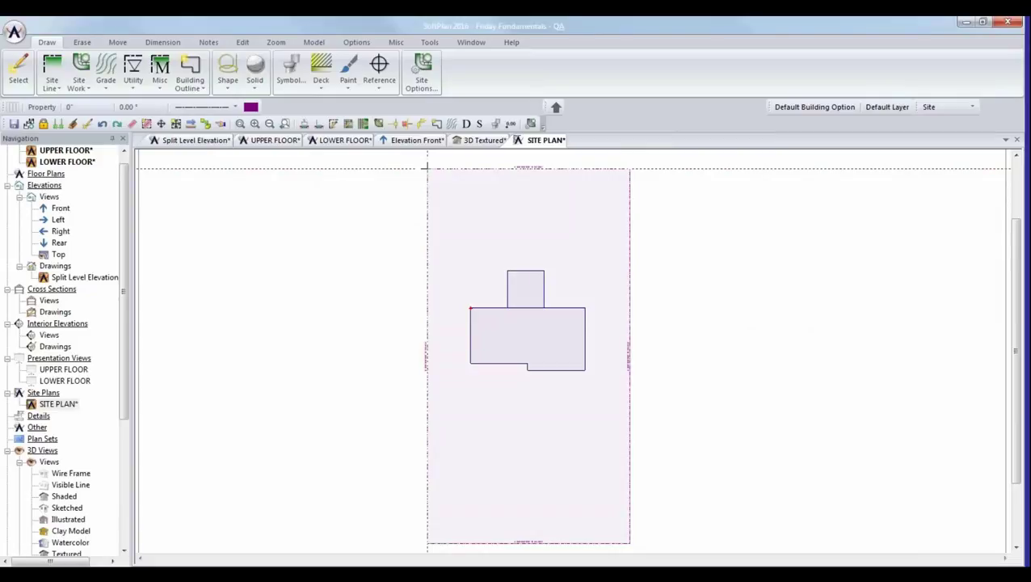
- Add SITE PLAN to the model and move it to the bottom of the model order
{"action": "mouse_move", "coordinate": [71, 406]}
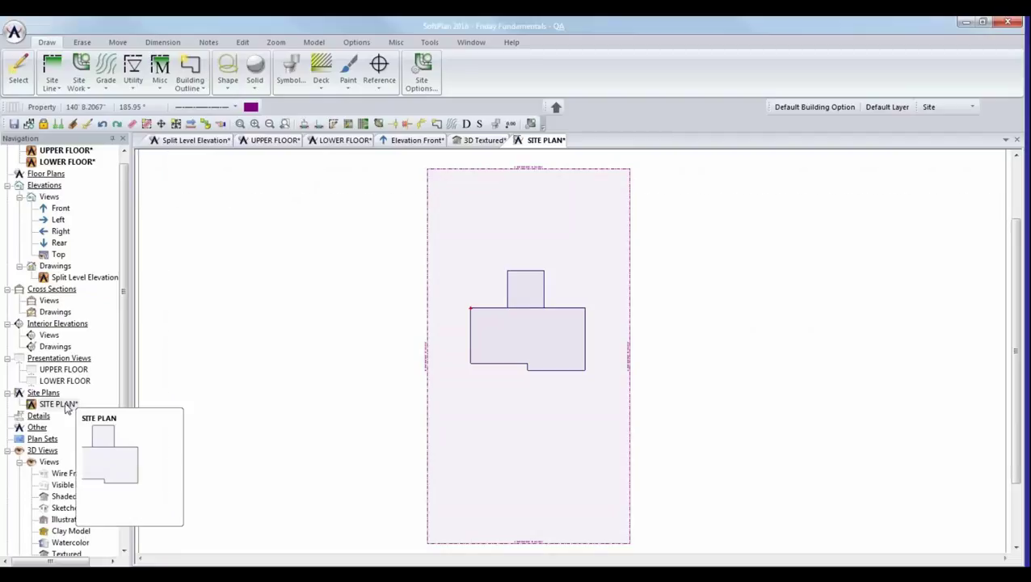
{"action": "right_click", "coordinate": [68, 406]}
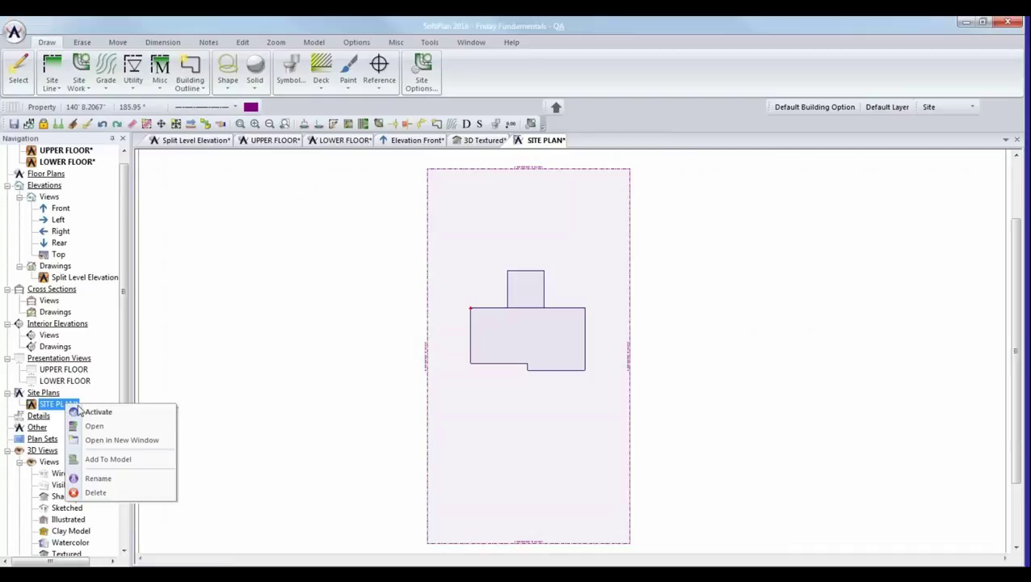
{"action": "left_click", "coordinate": [119, 459]}
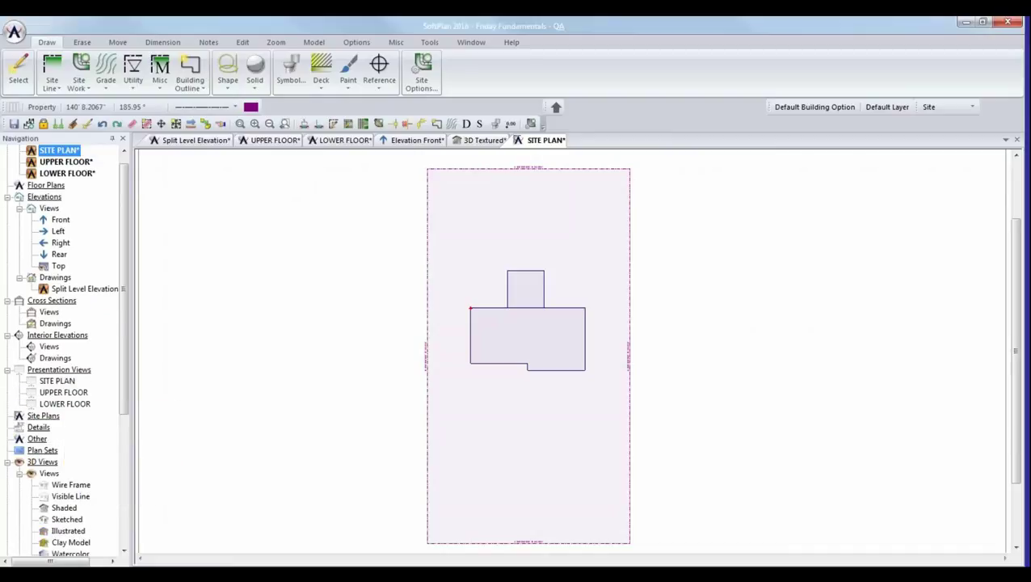
{"action": "left_click_drag", "start_coordinate": [123, 416], "coordinate": [125, 401]}
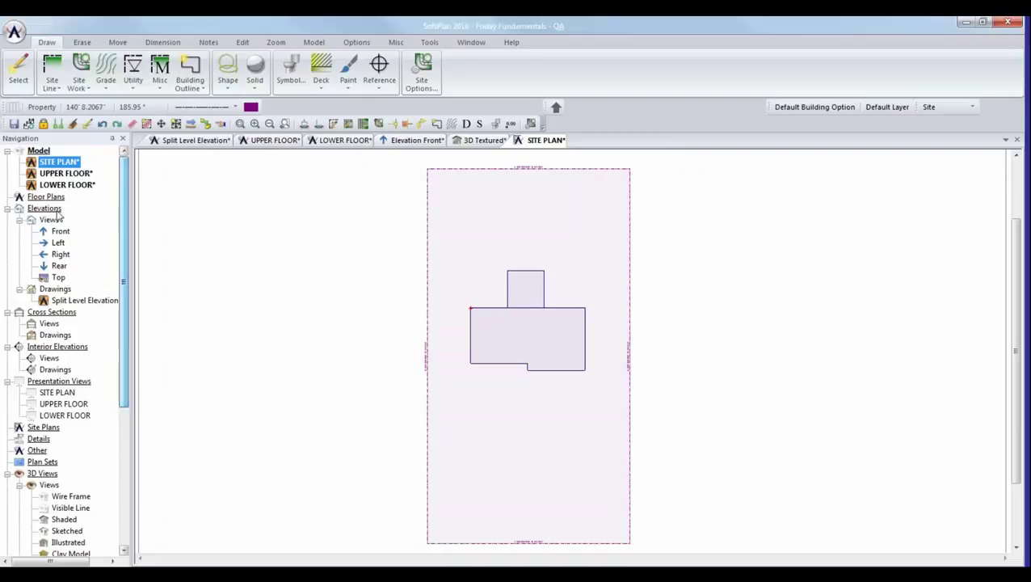
{"action": "right_click", "coordinate": [50, 161]}
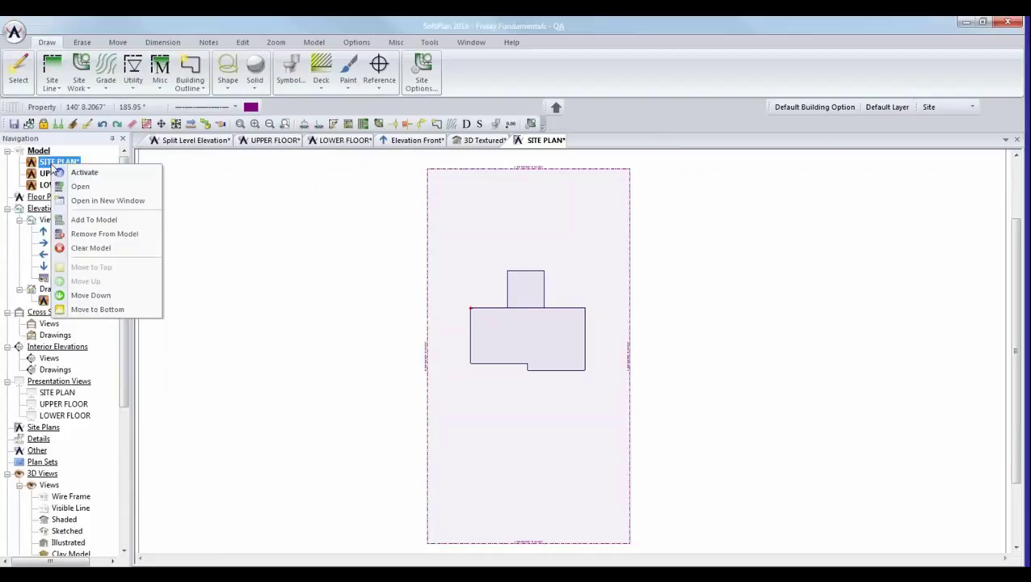
{"action": "left_click", "coordinate": [97, 310]}
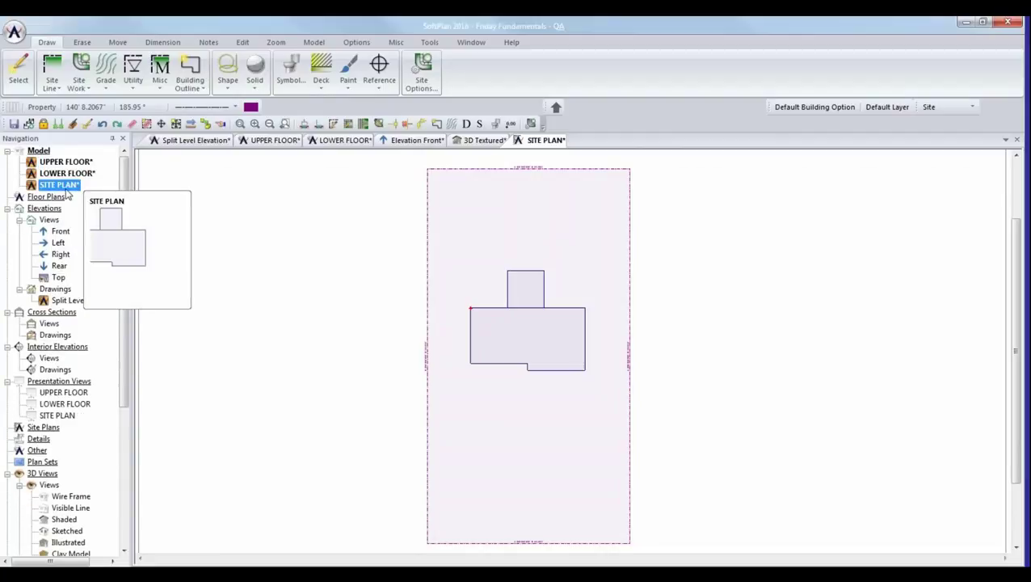
{"action": "mouse_move", "coordinate": [84, 180]}
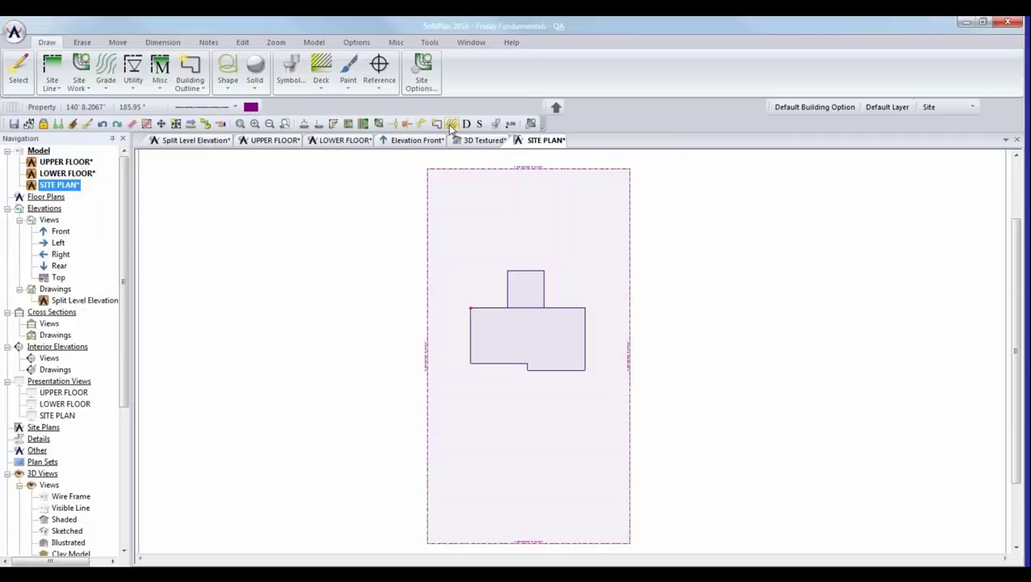
- Inspect how the house and rear deck sit against the ground in the textured 3D view, orbiting from front to rear
{"action": "left_click", "coordinate": [477, 142]}
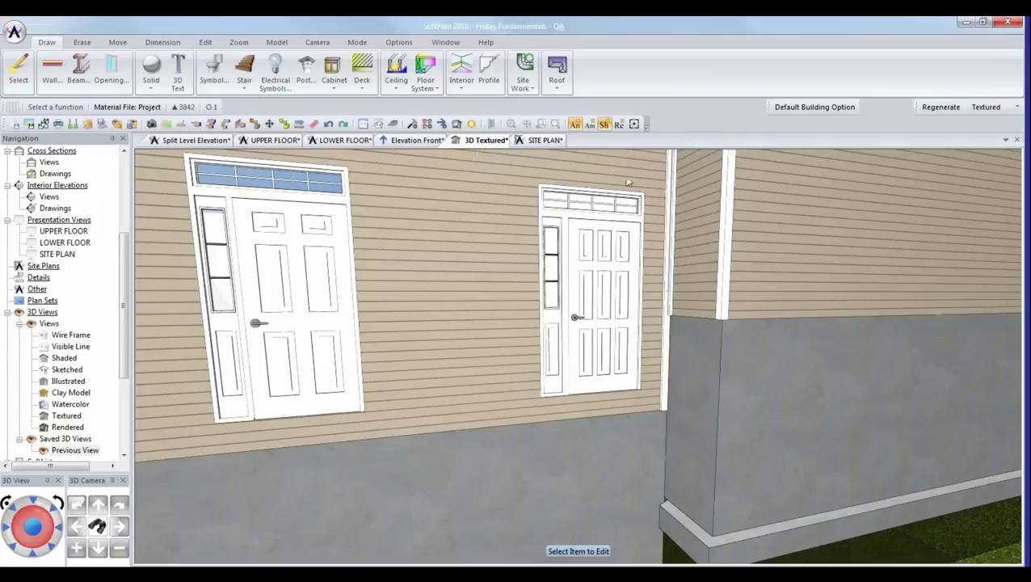
{"action": "scroll", "coordinate": [715, 152], "scroll_direction": "down", "scroll_amount": 6}
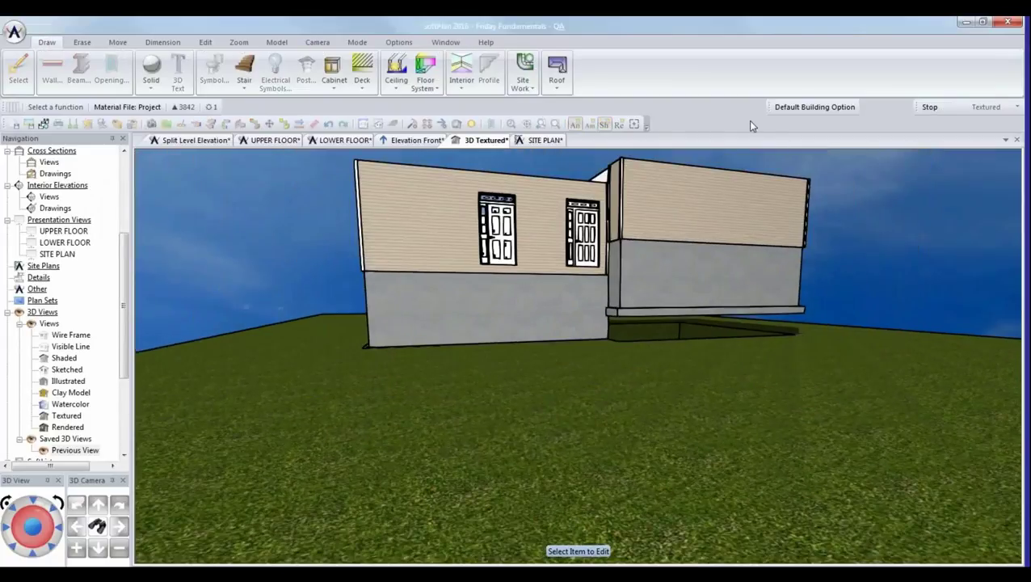
{"action": "left_click", "coordinate": [635, 125]}
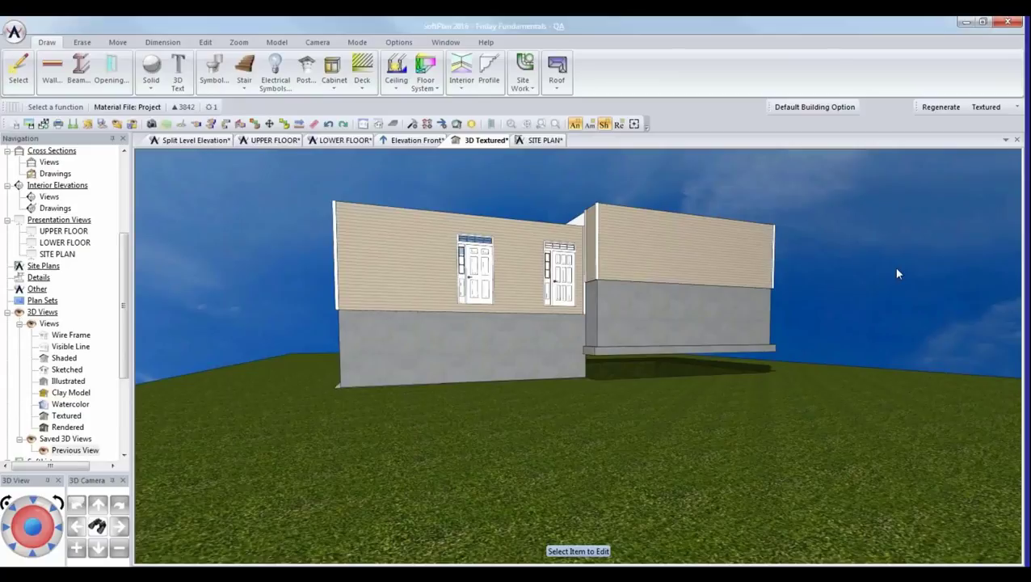
{"action": "left_click_drag", "start_coordinate": [885, 279], "coordinate": [782, 292]}
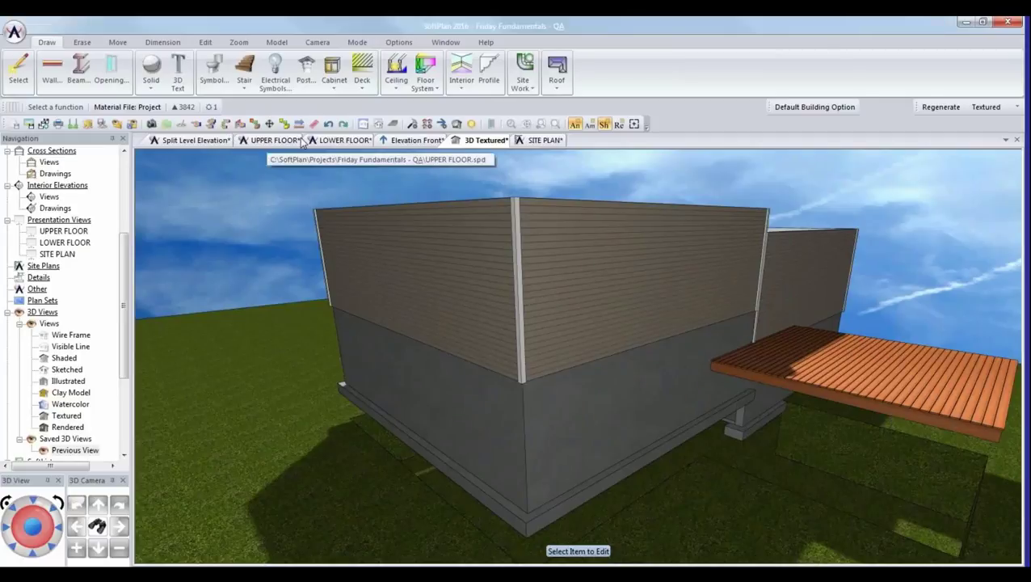
- Turn off Cuts Ground for the deck's building outline in the site plan and check the ground beneath the deck in 3D
{"action": "left_click", "coordinate": [530, 141]}
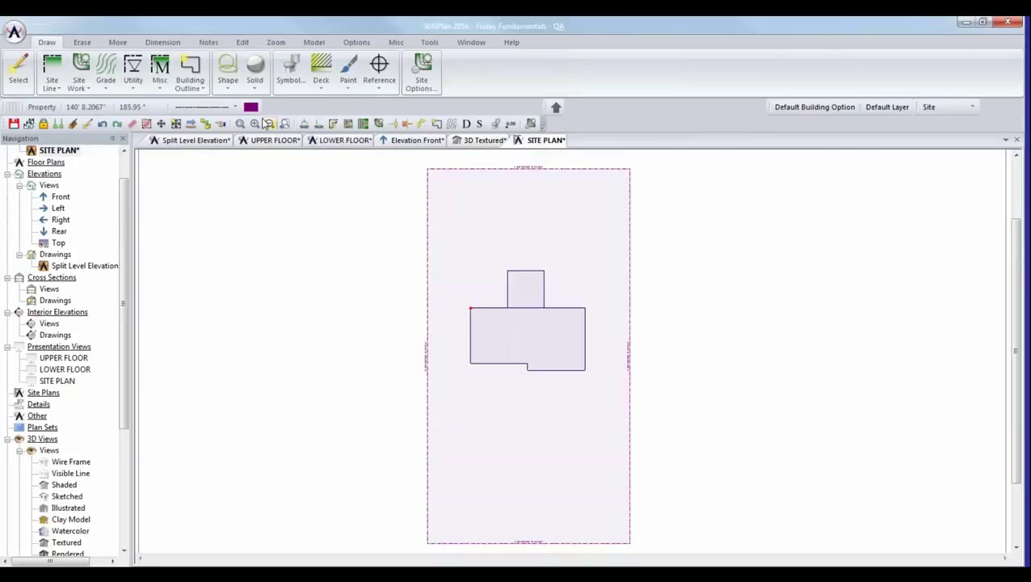
{"action": "scroll", "coordinate": [522, 285], "scroll_direction": "up", "scroll_amount": 3}
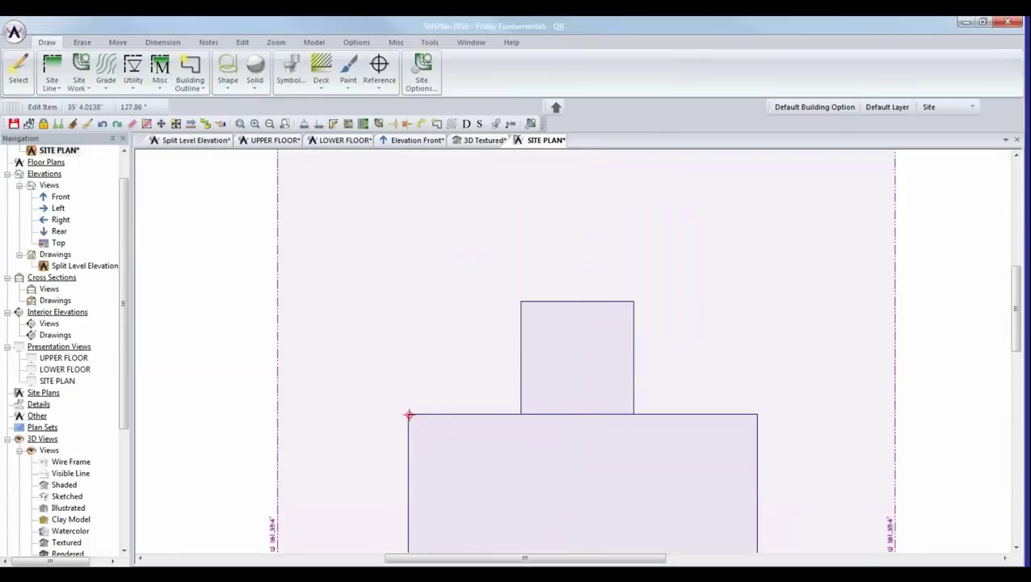
{"action": "left_click", "coordinate": [582, 370]}
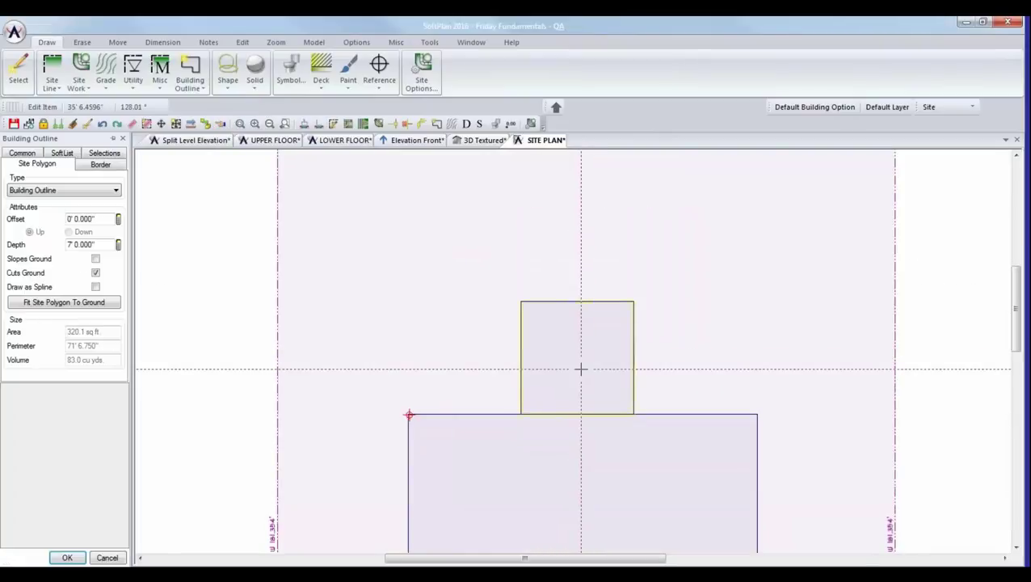
{"action": "left_click", "coordinate": [43, 277]}
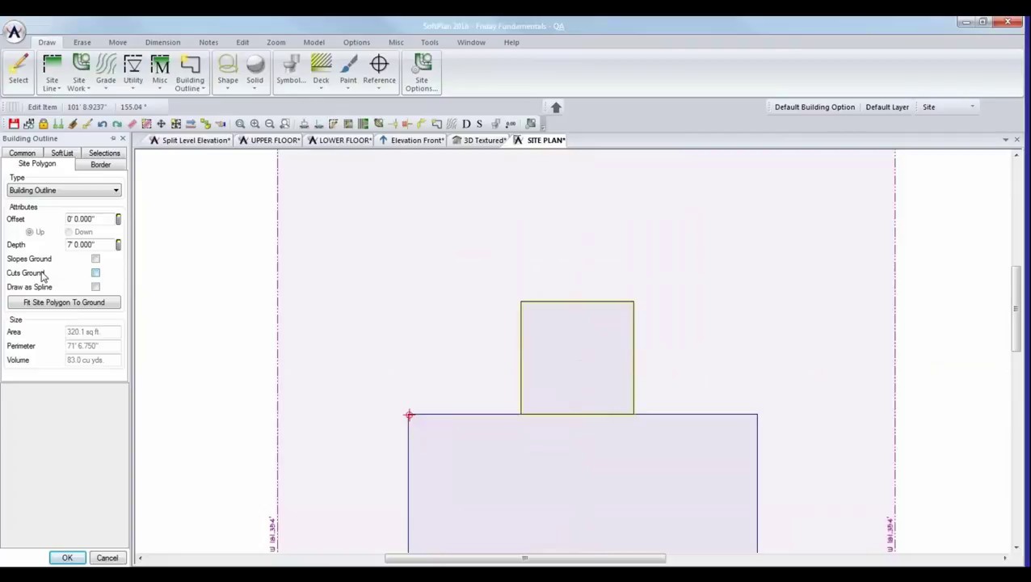
{"action": "left_click", "coordinate": [67, 558]}
{"action": "left_click", "coordinate": [462, 144]}
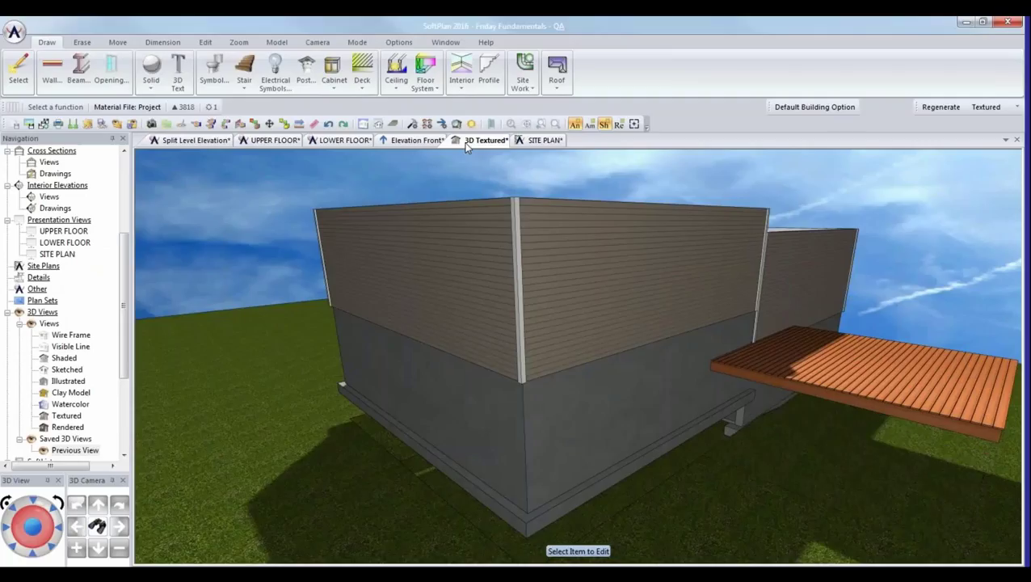
{"action": "left_click_drag", "start_coordinate": [847, 458], "coordinate": [564, 430]}
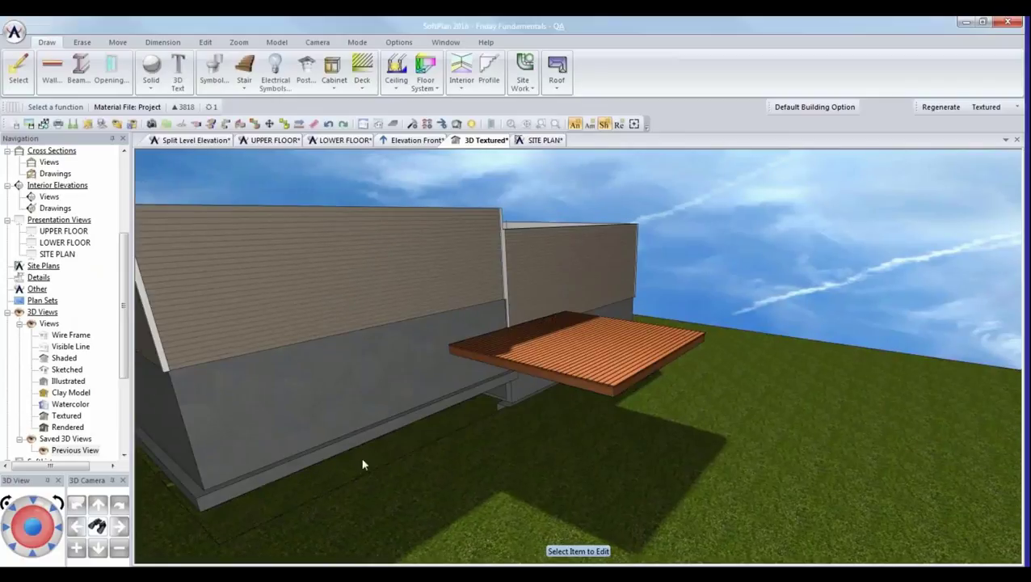
- Enable Building Position in the site options with a 7' downward elevation offset and check the house in the textured 3D view
{"action": "left_click", "coordinate": [541, 140]}
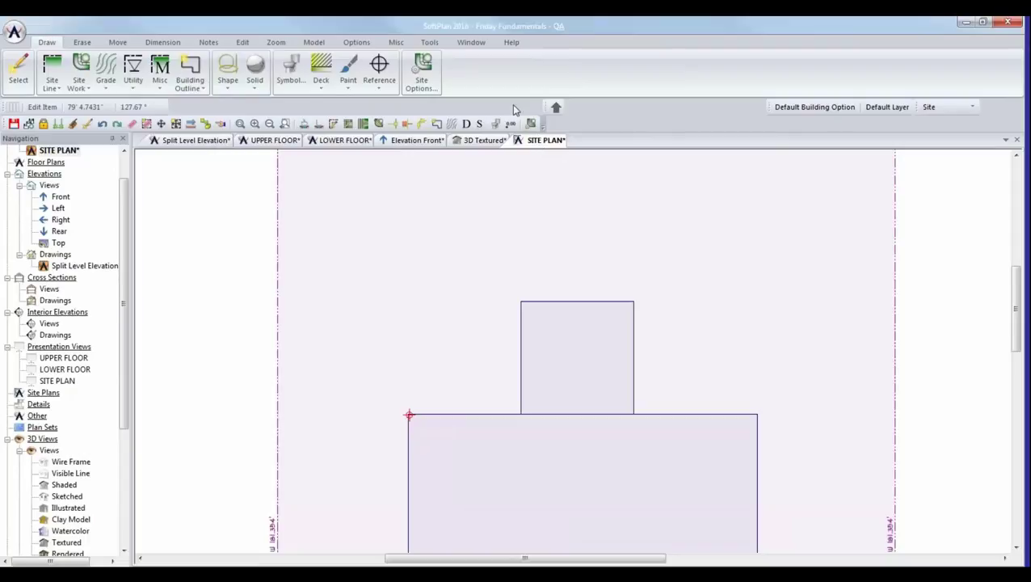
{"action": "left_click", "coordinate": [422, 71]}
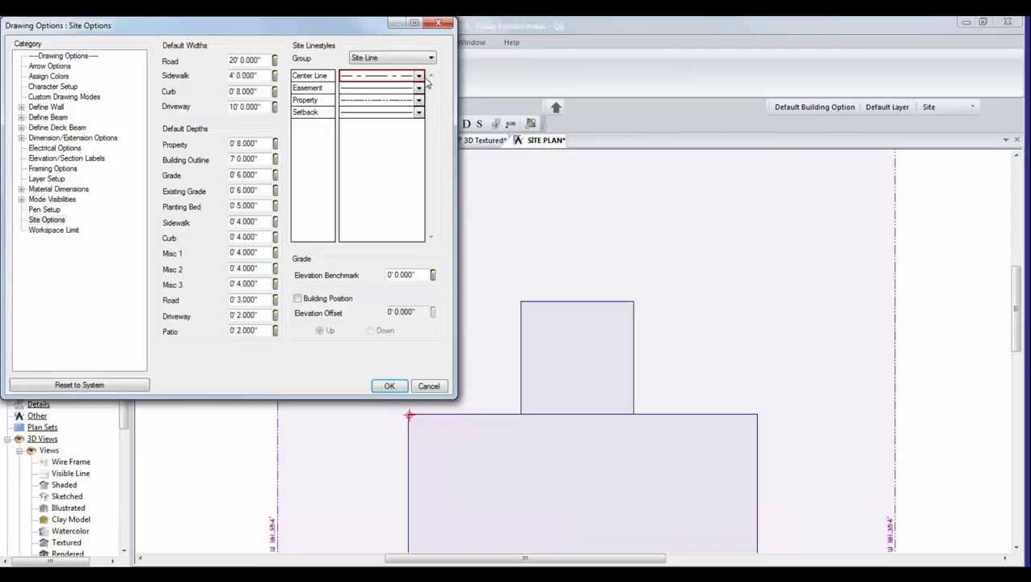
{"action": "left_click", "coordinate": [320, 301]}
{"action": "left_click", "coordinate": [418, 312]}
{"action": "type", "text": "7"}
{"action": "key", "text": "Tab"}
{"action": "left_click", "coordinate": [386, 331]}
{"action": "left_click", "coordinate": [389, 387]}
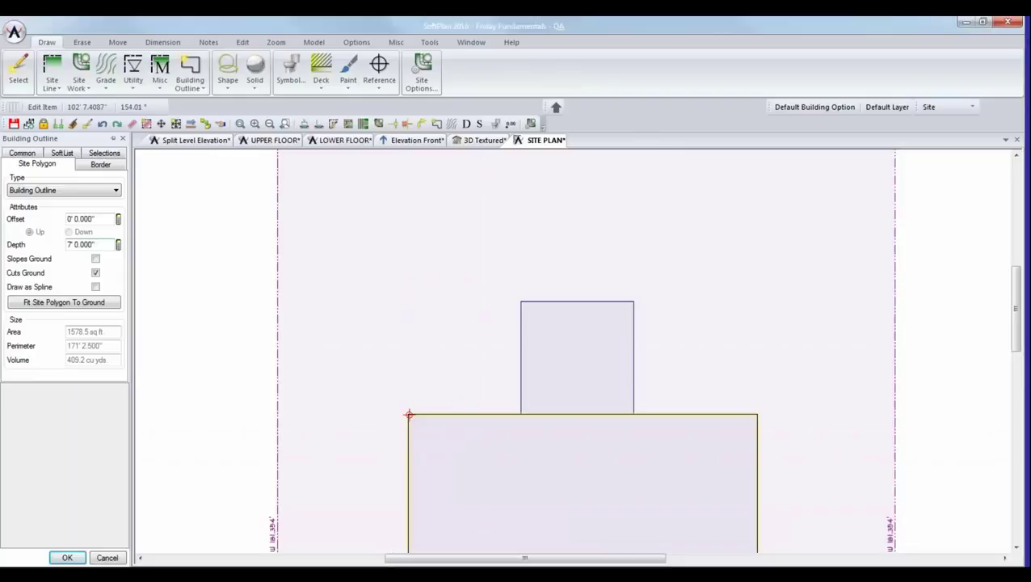
{"action": "left_click", "coordinate": [68, 557]}
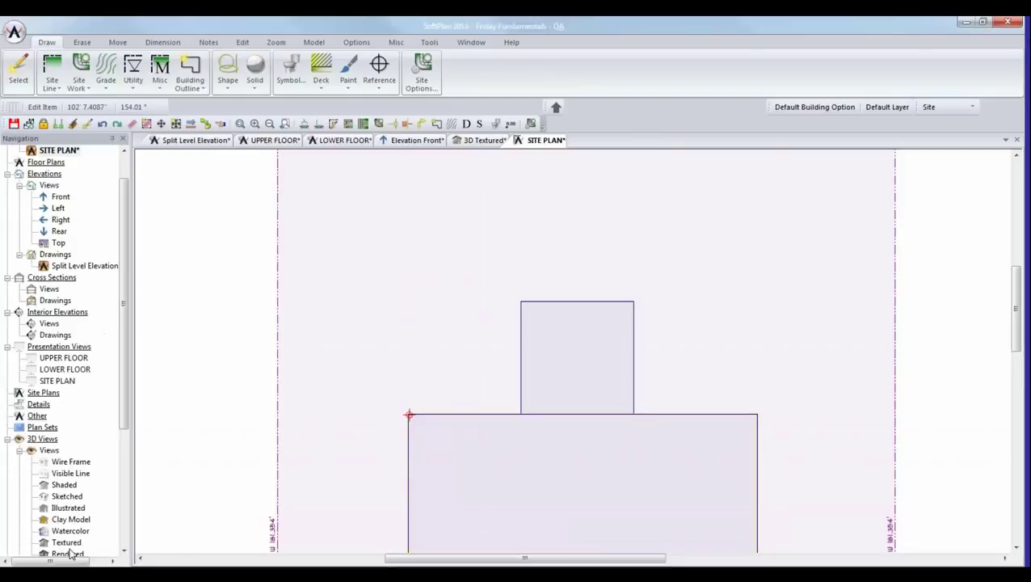
{"action": "left_click", "coordinate": [481, 141]}
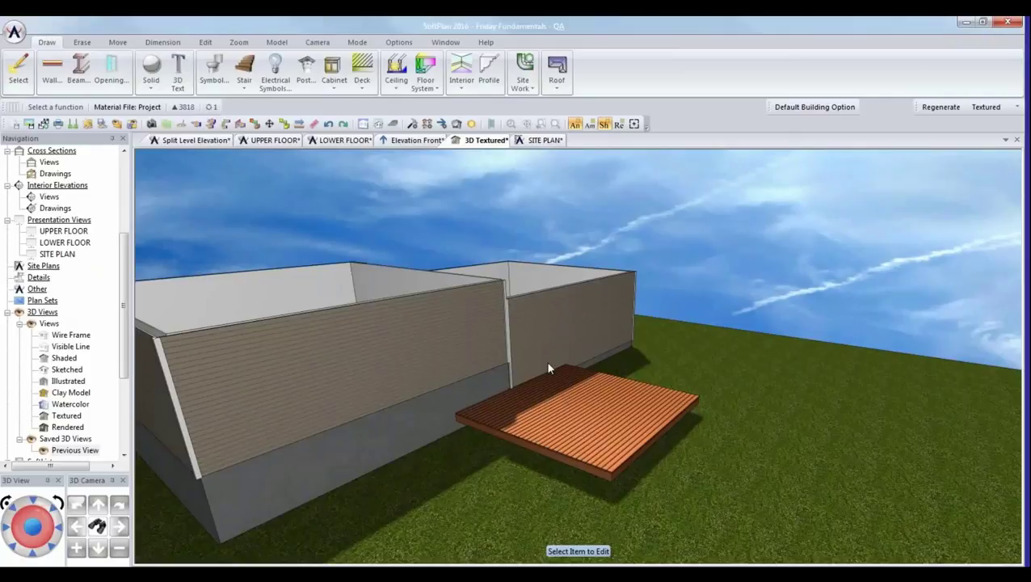
- Examine the rear deck and exposed foundation in the textured 3D view, and review the building outline options in the site plan
{"action": "left_click_drag", "start_coordinate": [382, 455], "coordinate": [574, 437]}
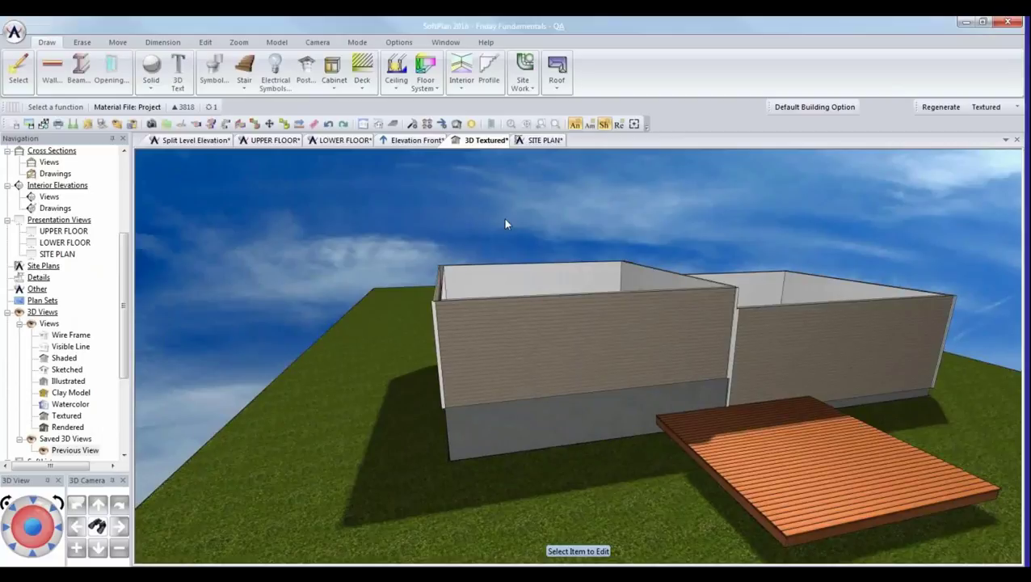
{"action": "left_click", "coordinate": [540, 141]}
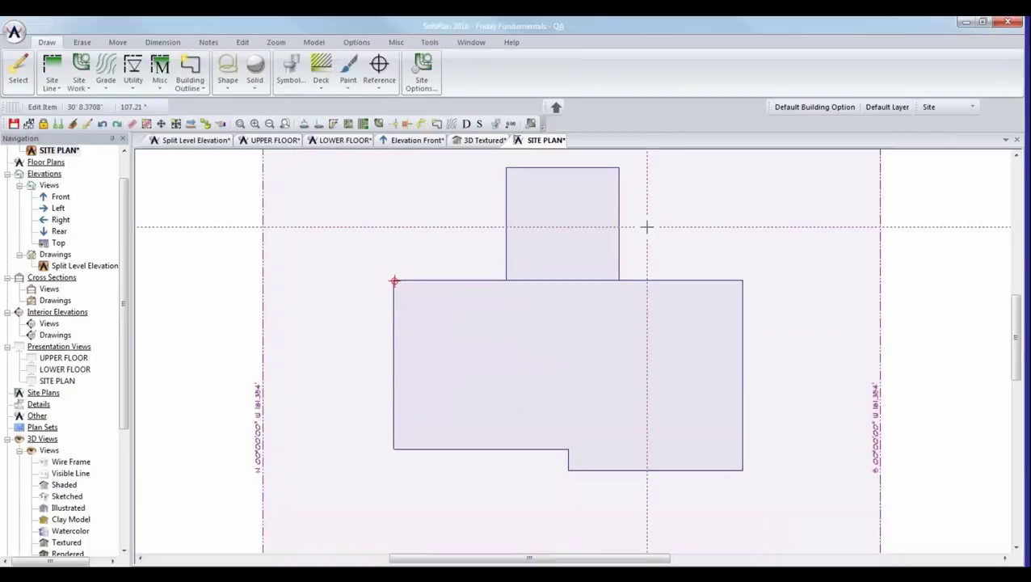
{"action": "left_click", "coordinate": [187, 82]}
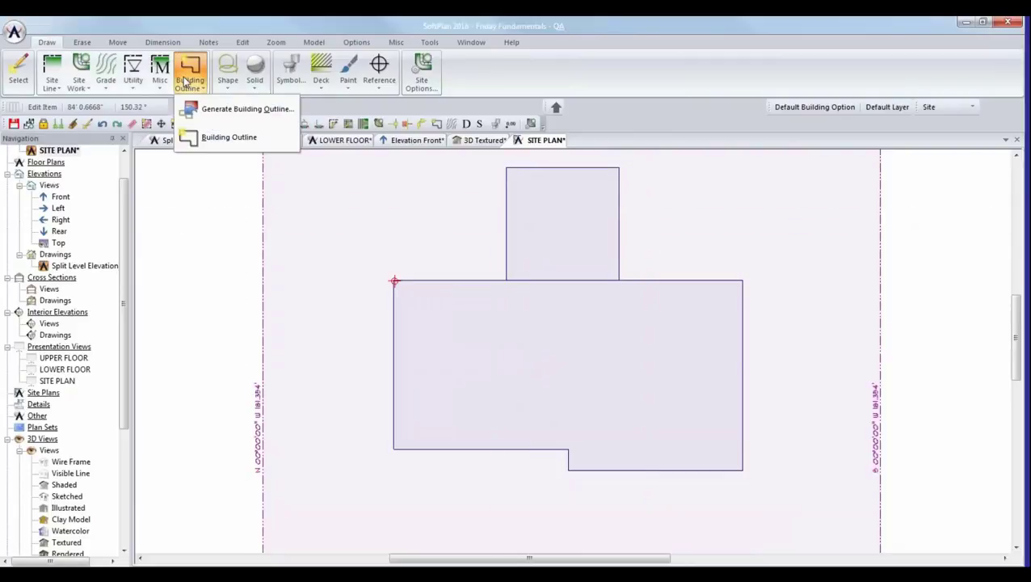
{"action": "mouse_move", "coordinate": [204, 139]}
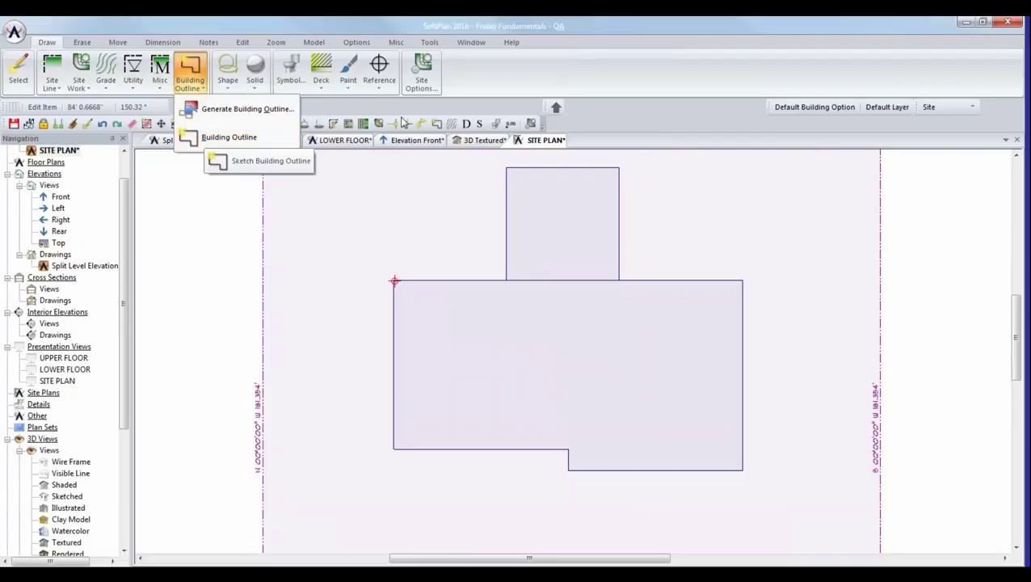
- Inspect the rear of the house and the lower floor interior in the textured 3D view, checking the foundation walls against the ground
{"action": "left_click", "coordinate": [486, 140]}
{"action": "left_click_drag", "start_coordinate": [771, 386], "coordinate": [558, 359]}
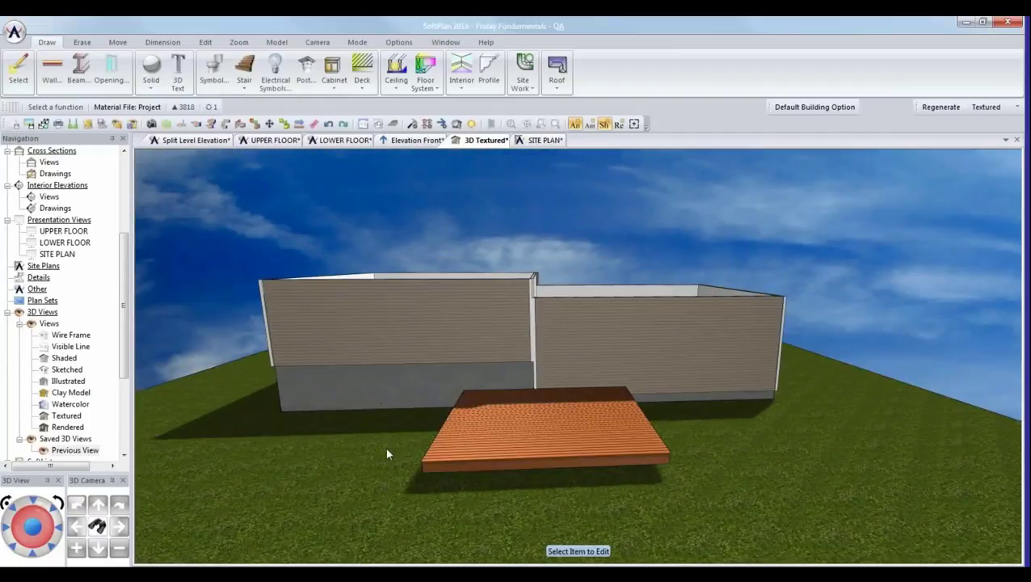
{"action": "left_click_drag", "start_coordinate": [519, 390], "coordinate": [670, 331]}
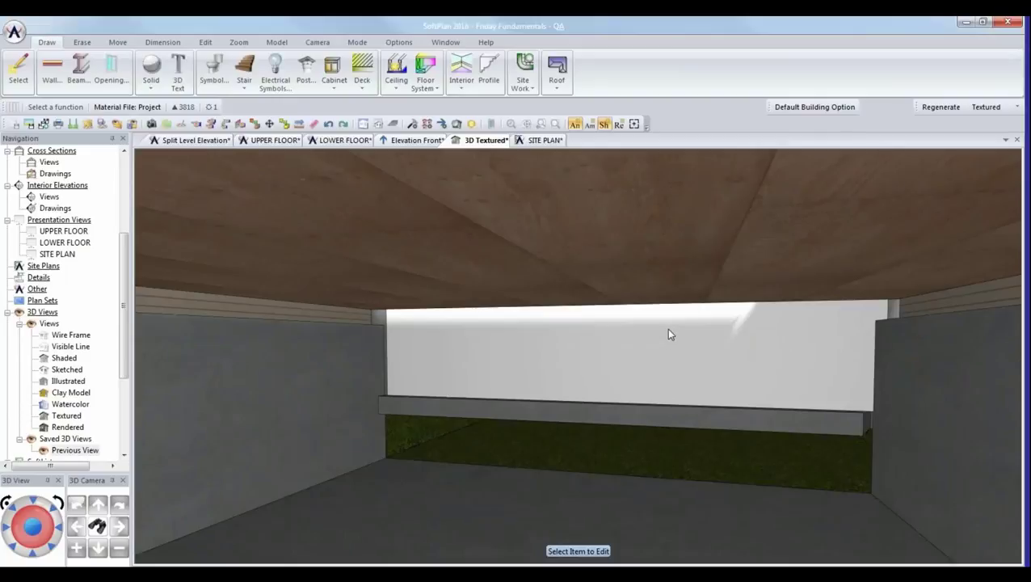
{"action": "left_click_drag", "start_coordinate": [578, 438], "coordinate": [529, 439]}
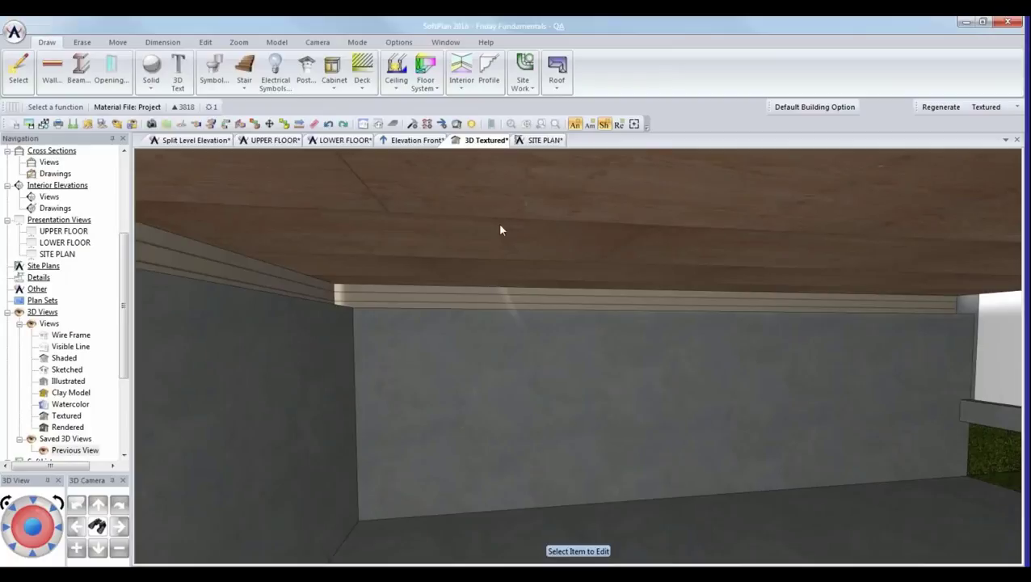
- Review the site plan's Direction of North settings and leave them without applying changes
{"action": "left_click", "coordinate": [523, 144]}
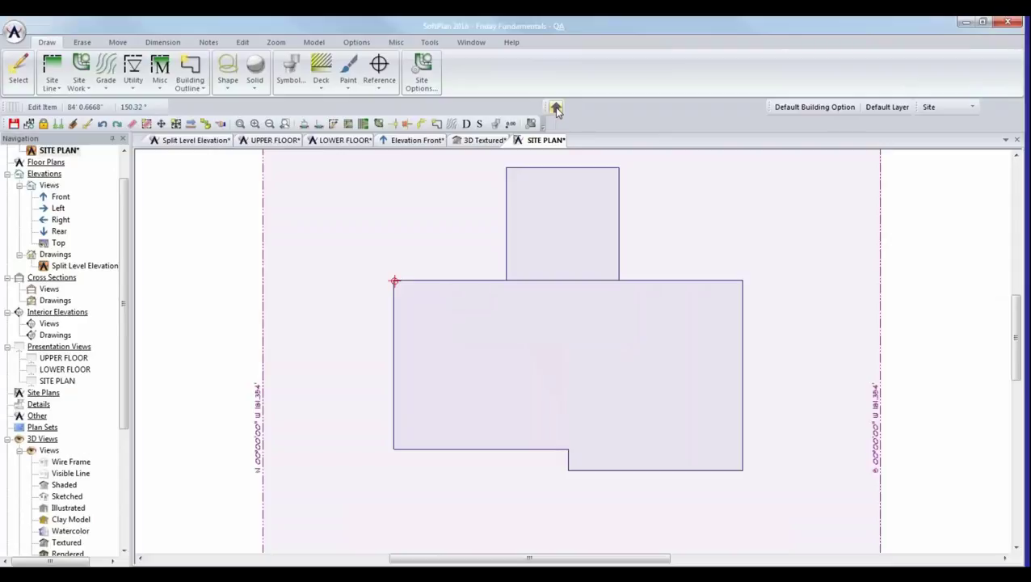
{"action": "left_click", "coordinate": [556, 109]}
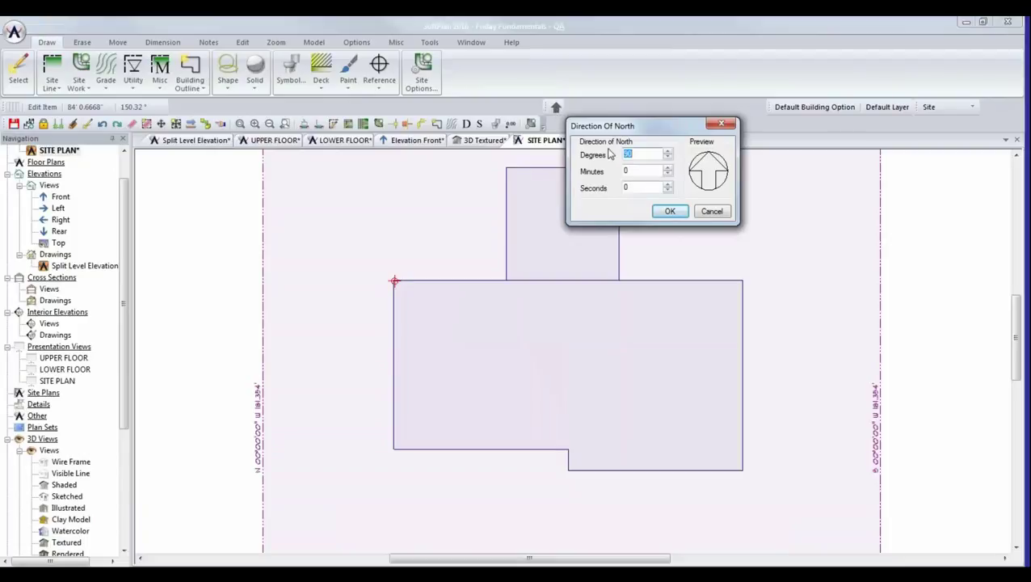
{"action": "type", "text": "90"}
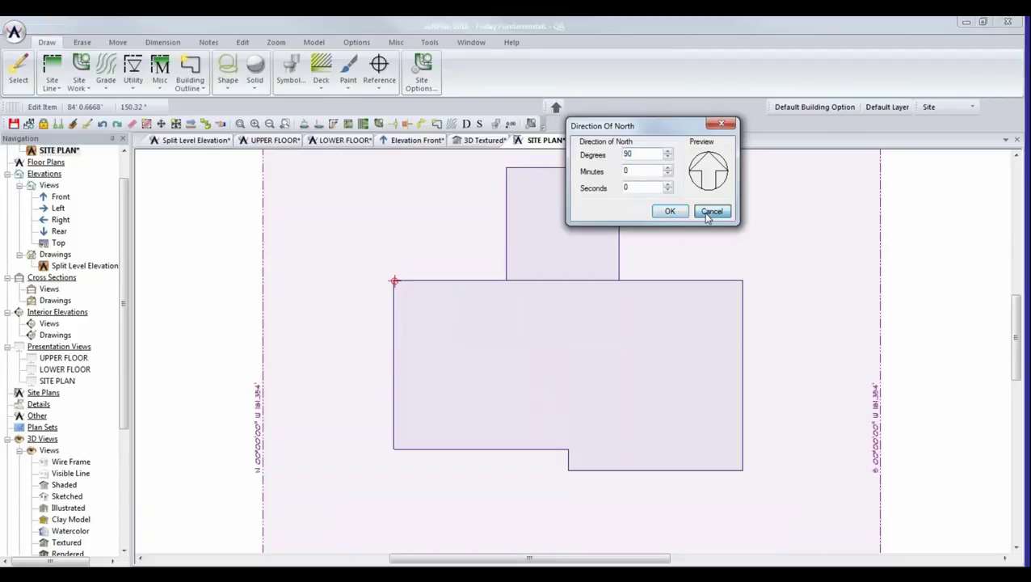
{"action": "left_click", "coordinate": [708, 213]}
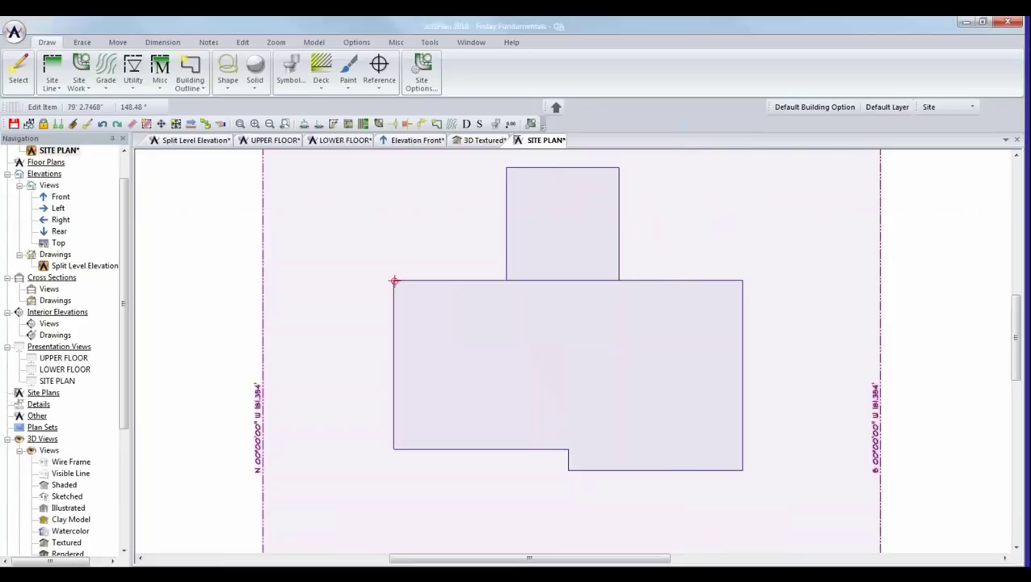
- Review the North Options in the project options, including the angle options, and close them without changes
{"action": "left_click", "coordinate": [14, 32]}
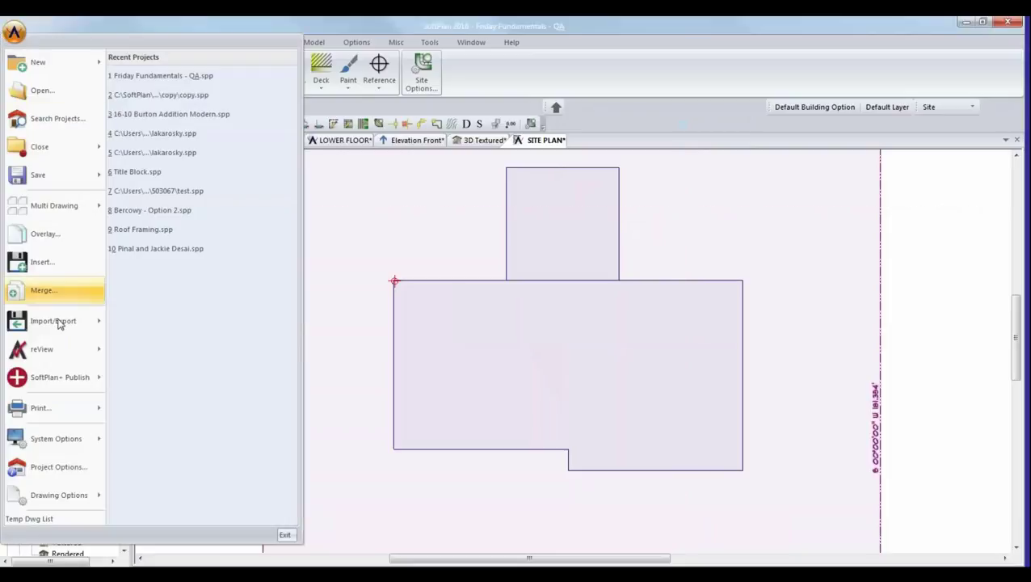
{"action": "left_click", "coordinate": [97, 467]}
{"action": "left_click", "coordinate": [45, 97]}
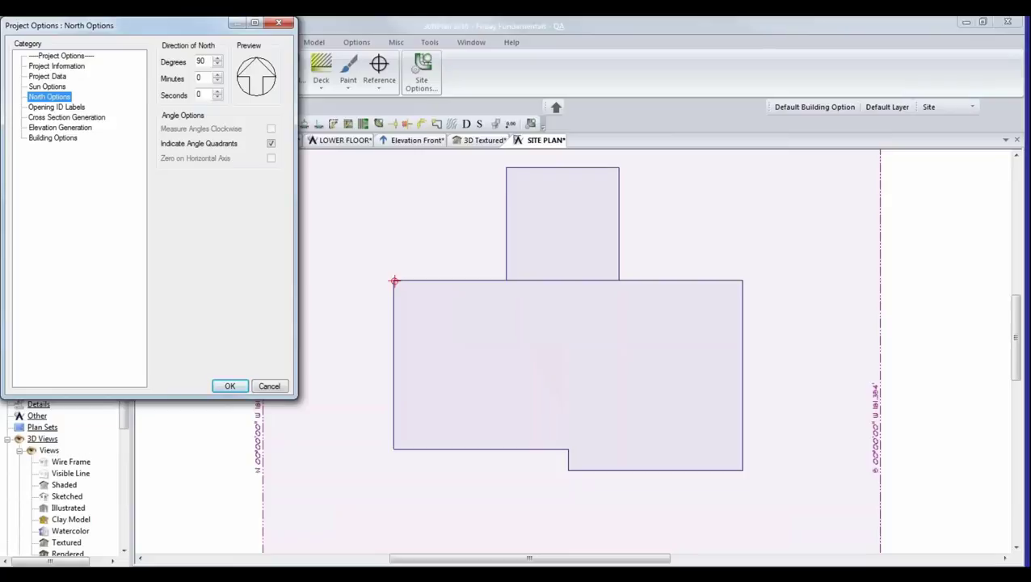
{"action": "left_click", "coordinate": [260, 387]}
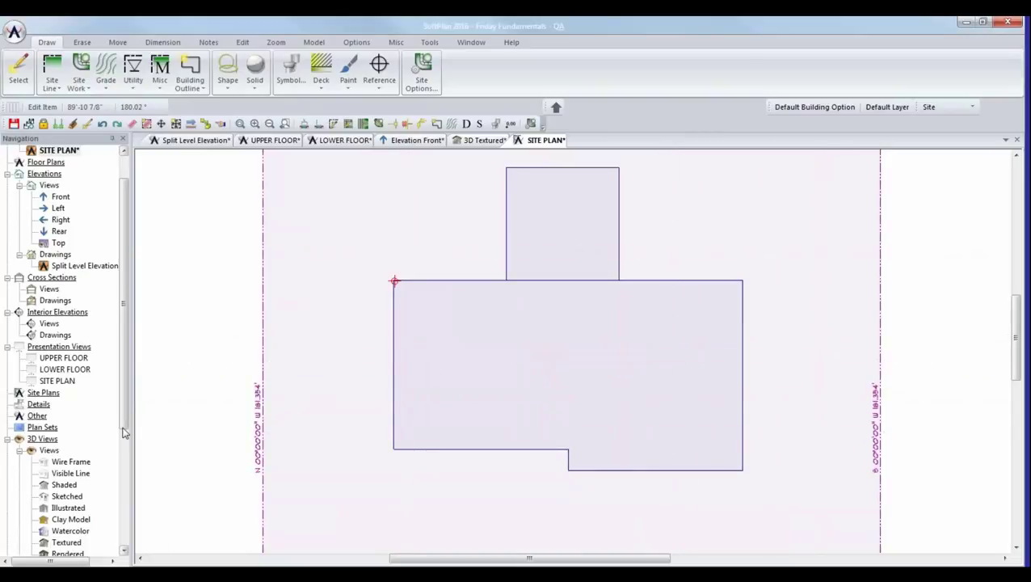
- Start generating a SoftList Standard Detailed report with the Standard Detailed (Default) report style
{"action": "left_click_drag", "start_coordinate": [125, 400], "coordinate": [129, 525]}
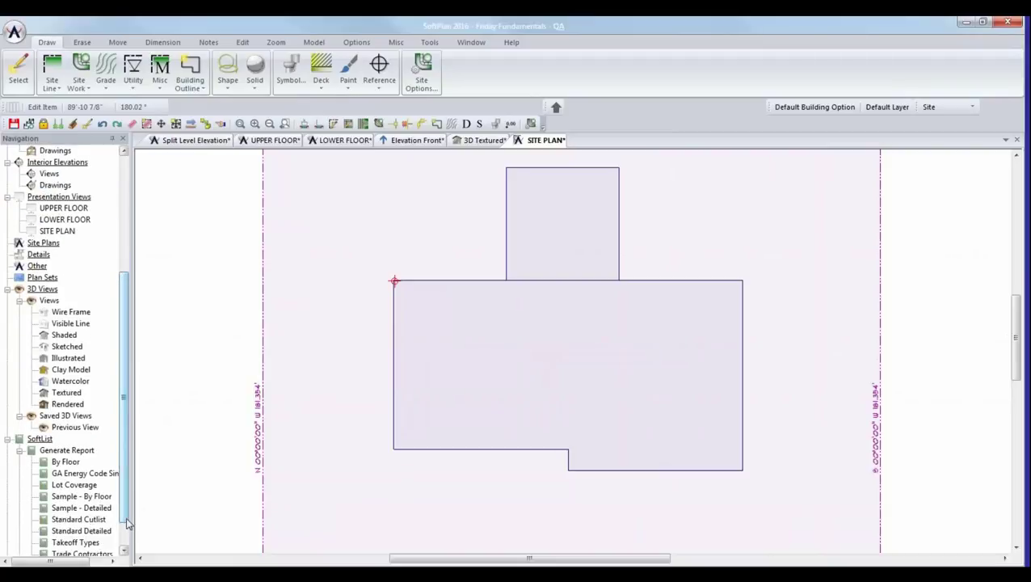
{"action": "scroll", "coordinate": [113, 504], "scroll_direction": "down", "scroll_amount": 1}
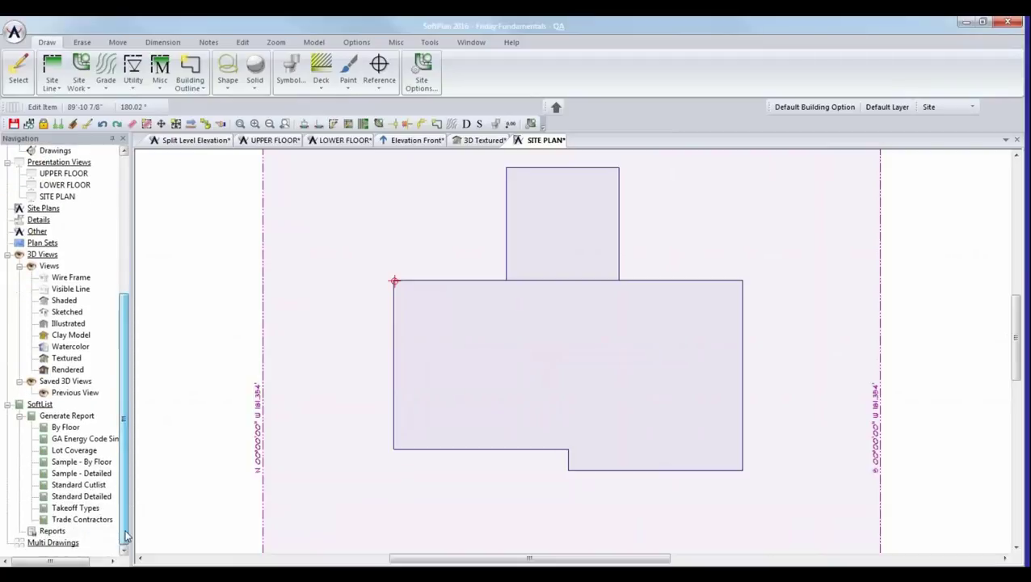
{"action": "double_click", "coordinate": [96, 497]}
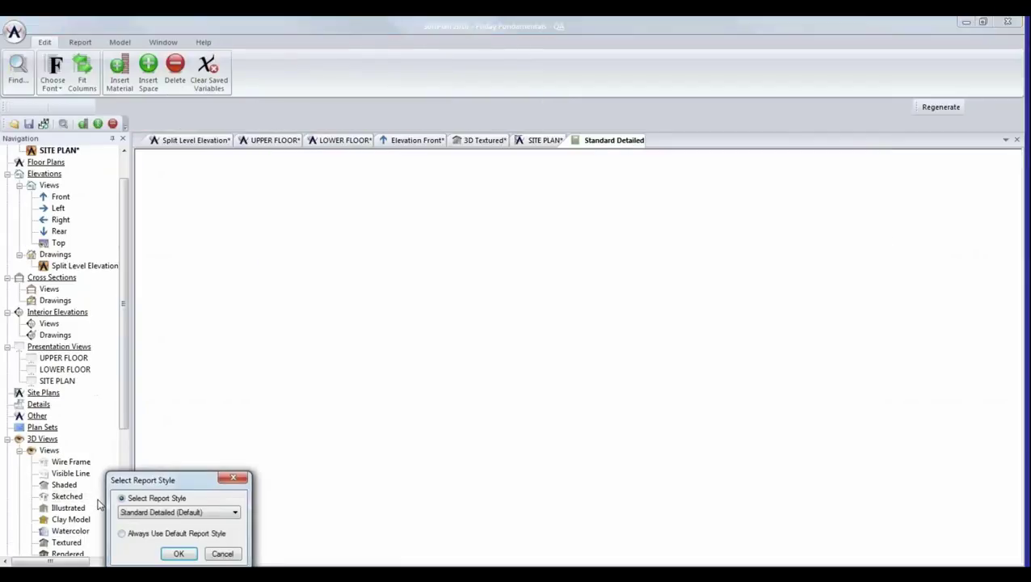
{"action": "left_click", "coordinate": [179, 554]}
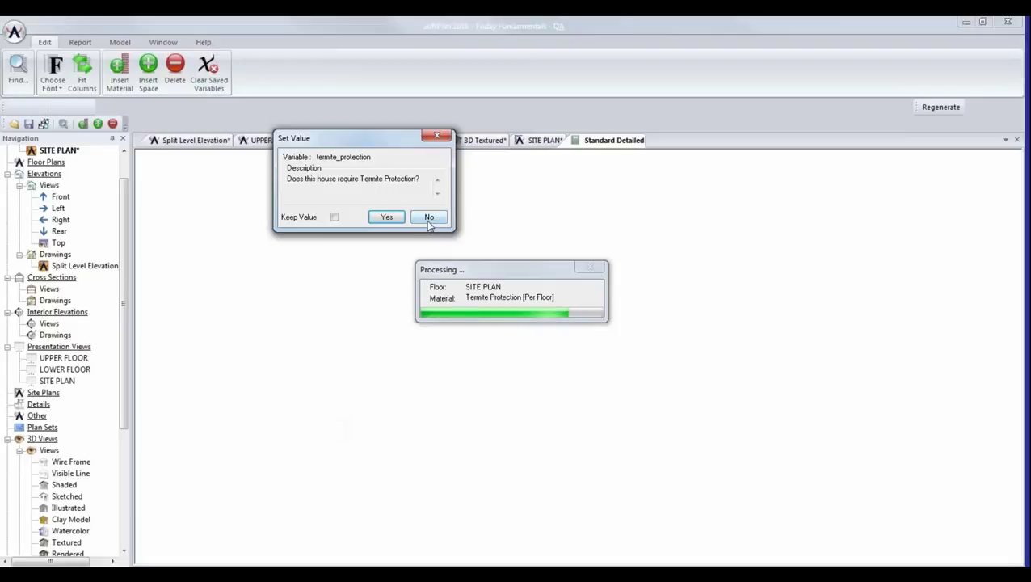
- Answer No to the report's variable questions, including termite protection, building permit and architectural fee, keeping the chosen values
{"action": "left_click", "coordinate": [334, 216]}
{"action": "left_click", "coordinate": [417, 218]}
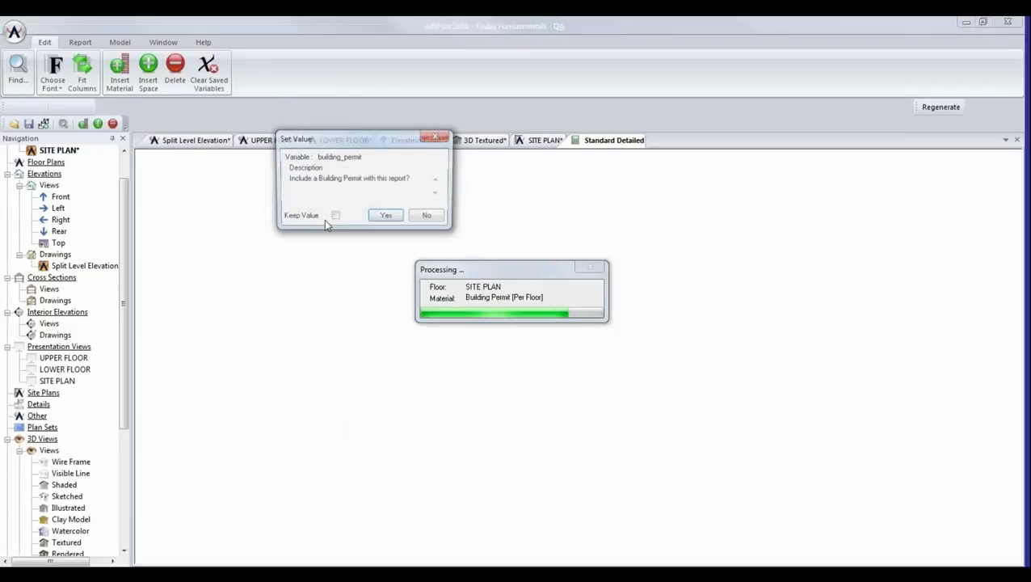
{"action": "left_click", "coordinate": [428, 217]}
{"action": "left_click", "coordinate": [428, 217]}
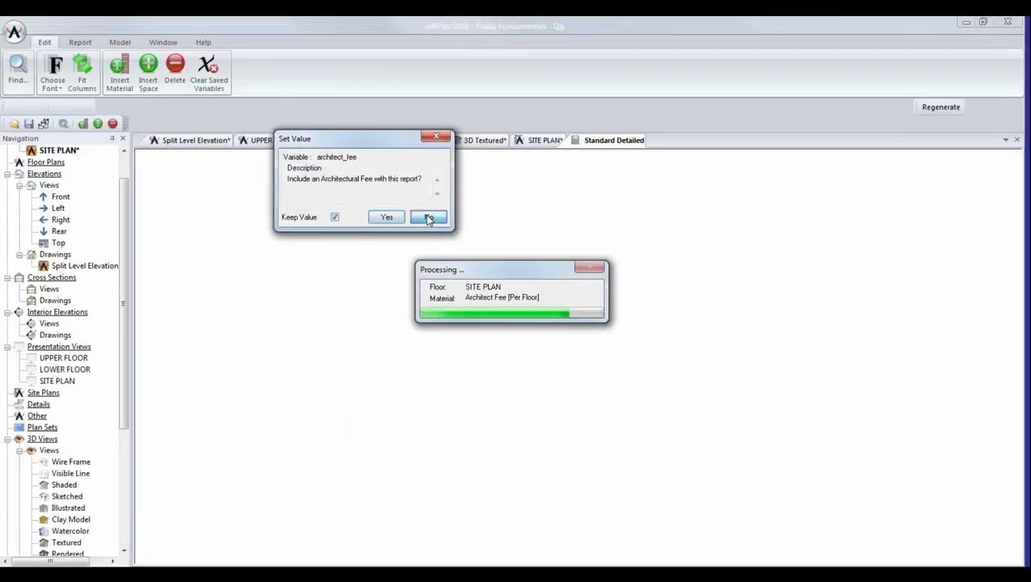
{"action": "left_click", "coordinate": [429, 217]}
{"action": "left_click", "coordinate": [429, 216]}
{"action": "left_click", "coordinate": [333, 216]}
{"action": "left_click", "coordinate": [428, 218]}
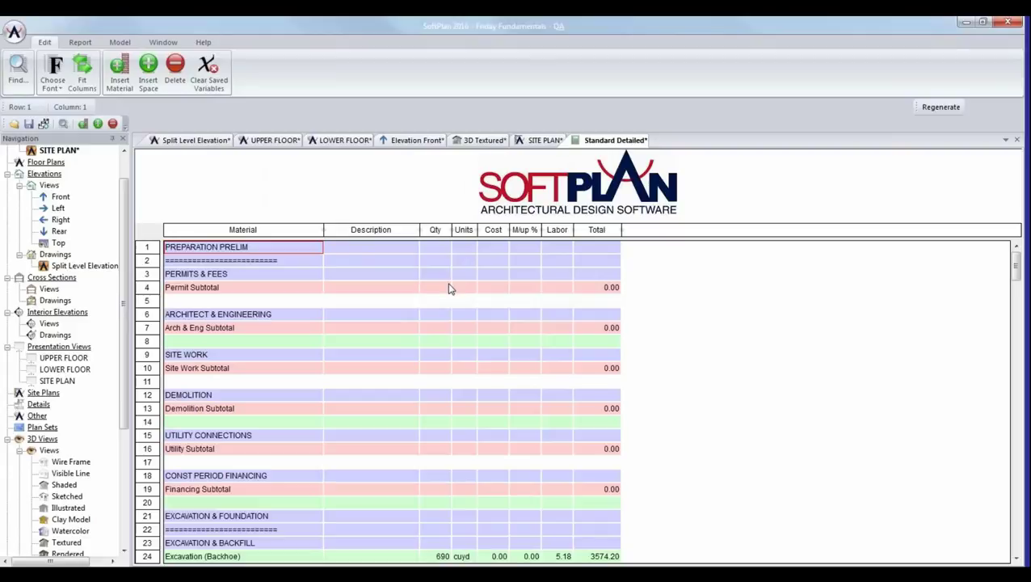
- Find Opening Header (combined) under Wall Framing in the report and highlight its entities in the upper floor plan
{"action": "scroll", "coordinate": [452, 306], "scroll_direction": "down", "scroll_amount": 10}
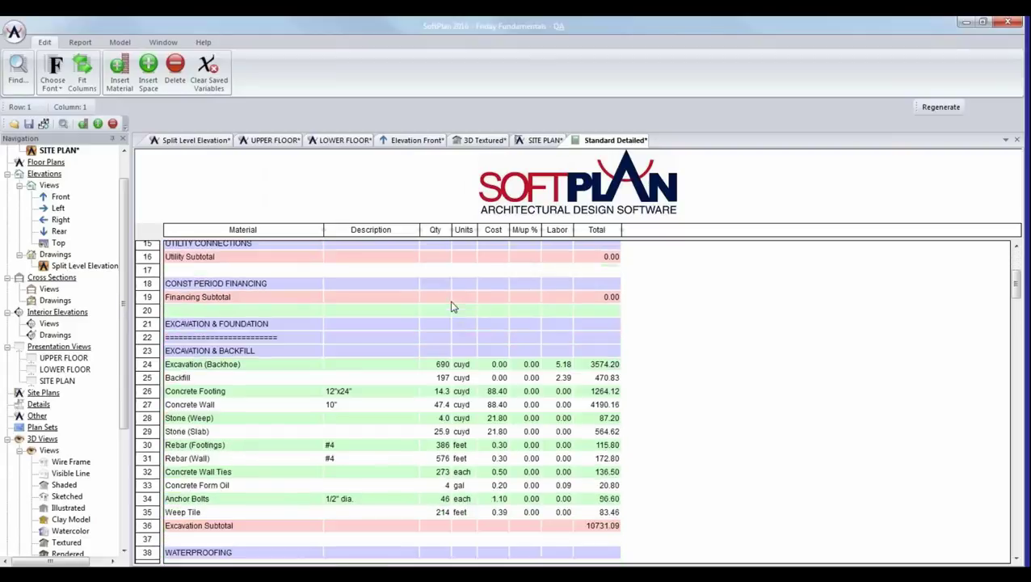
{"action": "scroll", "coordinate": [453, 306], "scroll_direction": "down", "scroll_amount": 8}
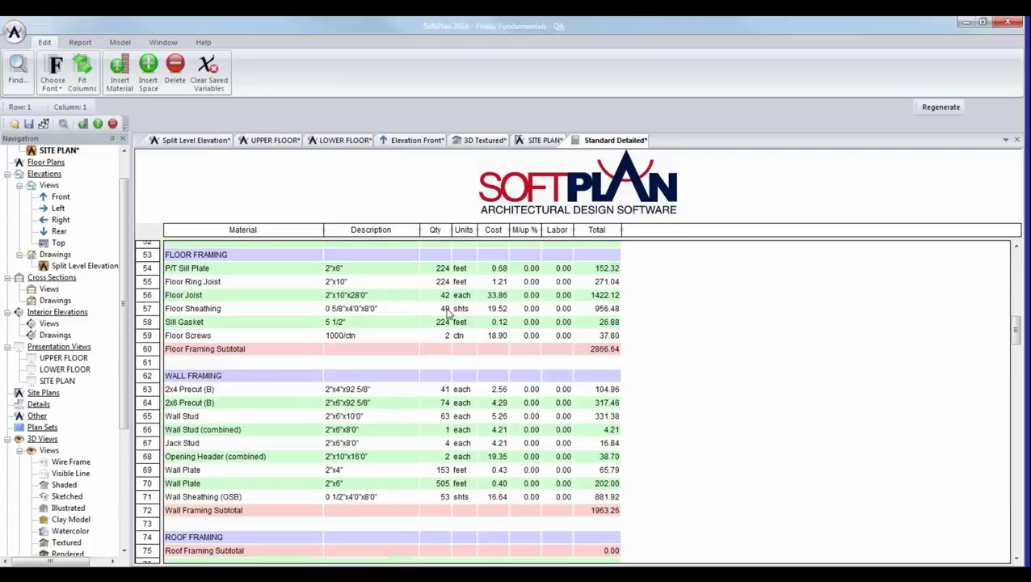
{"action": "left_click", "coordinate": [213, 459]}
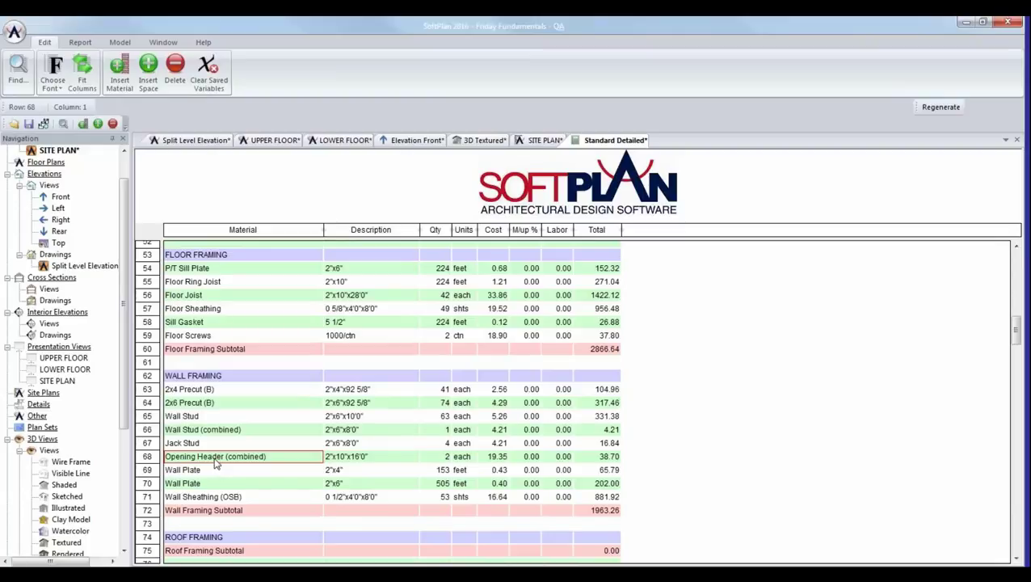
{"action": "right_click", "coordinate": [217, 460]}
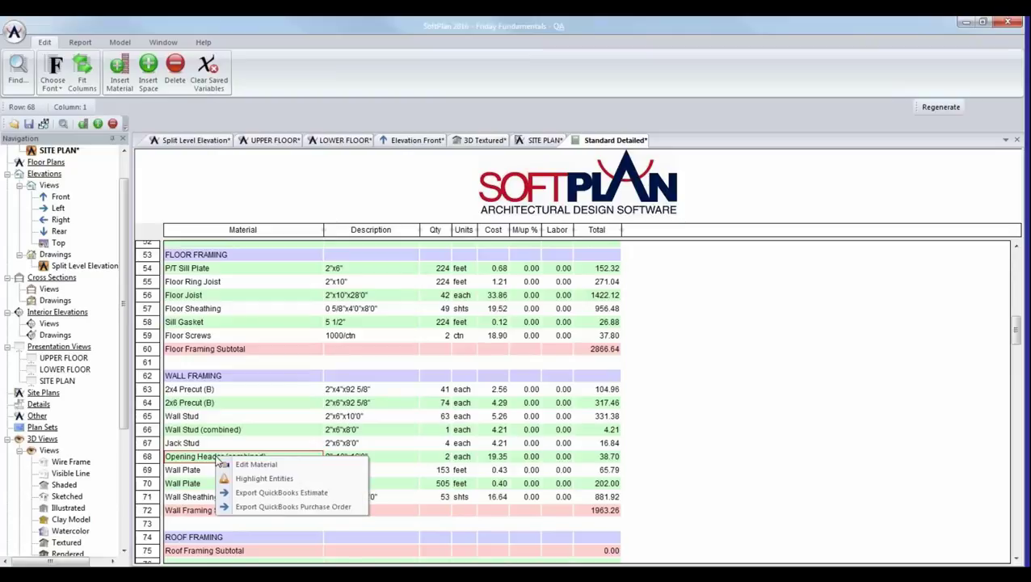
{"action": "left_click", "coordinate": [255, 483]}
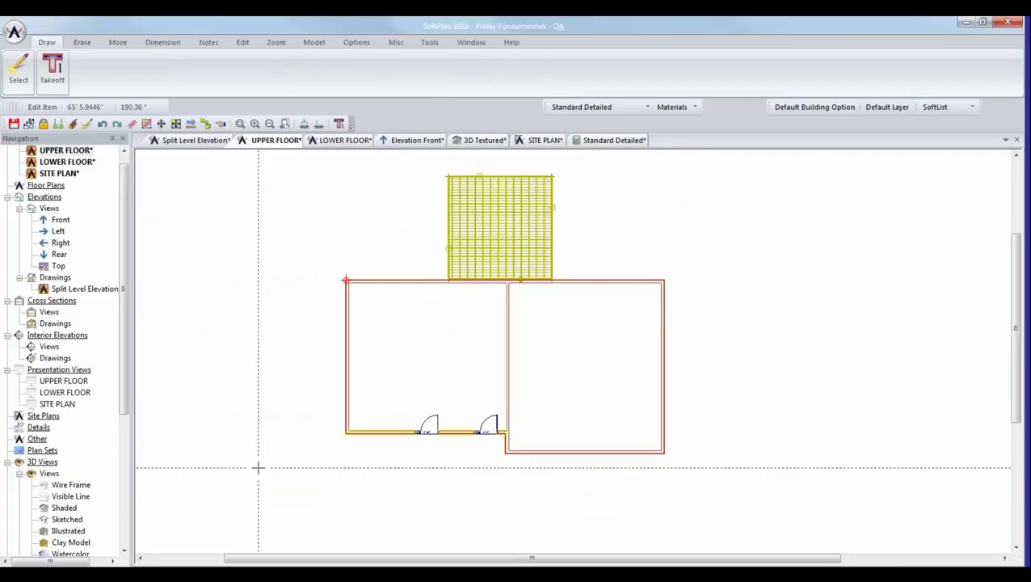
{"action": "scroll", "coordinate": [457, 434], "scroll_direction": "up", "scroll_amount": 2}
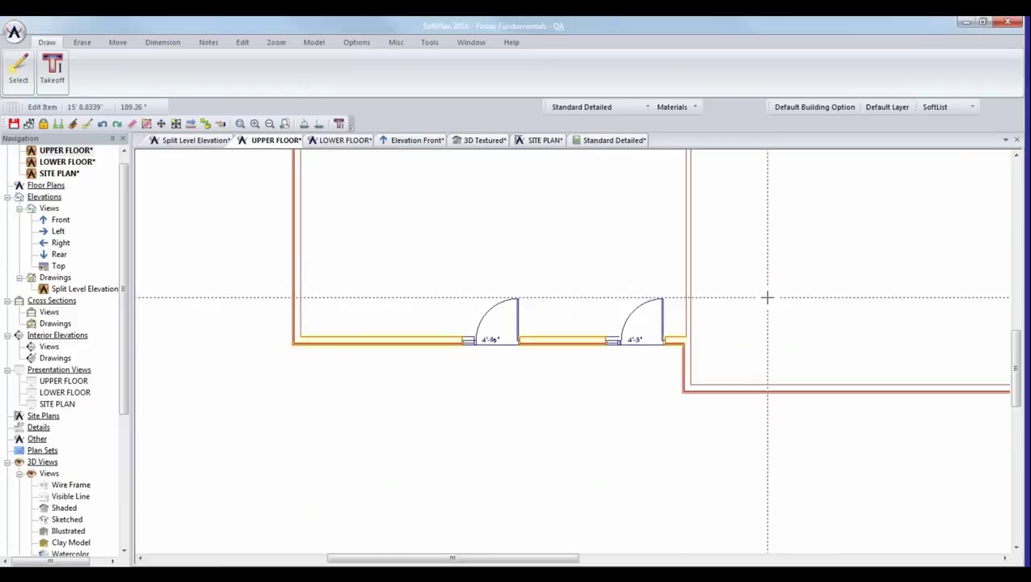
{"action": "middle_click_drag", "start_coordinate": [736, 313], "coordinate": [667, 329]}
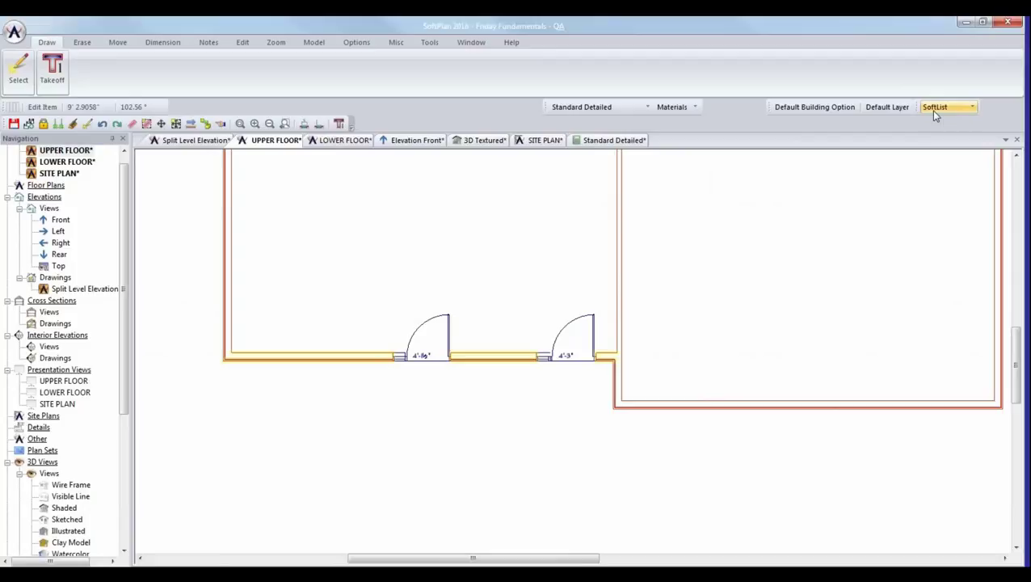
- Generate the list of materials for the upper floor plan and highlight the items that produce Anchor Bolts and Siding
{"action": "left_click", "coordinate": [677, 108]}
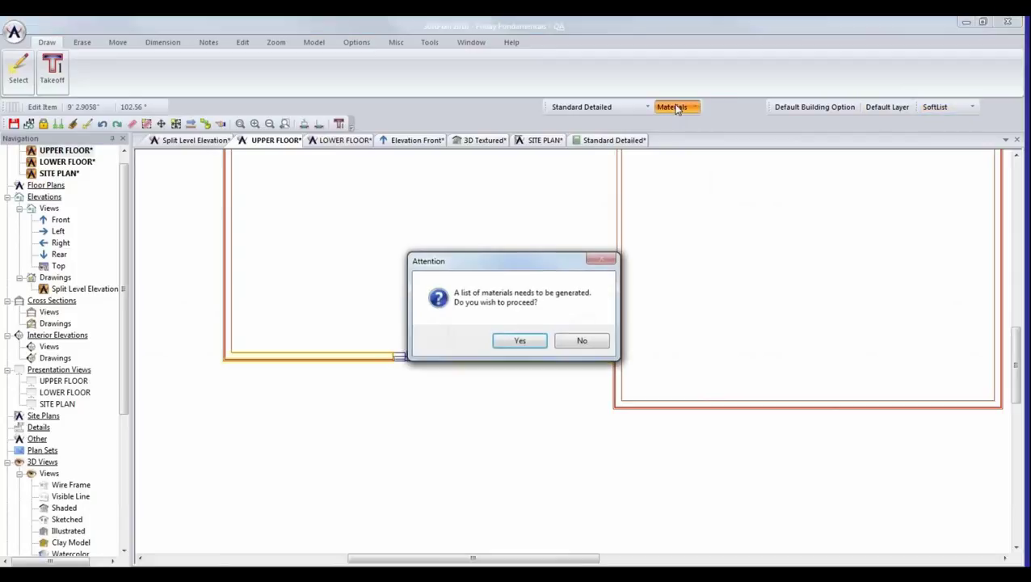
{"action": "left_click", "coordinate": [520, 341]}
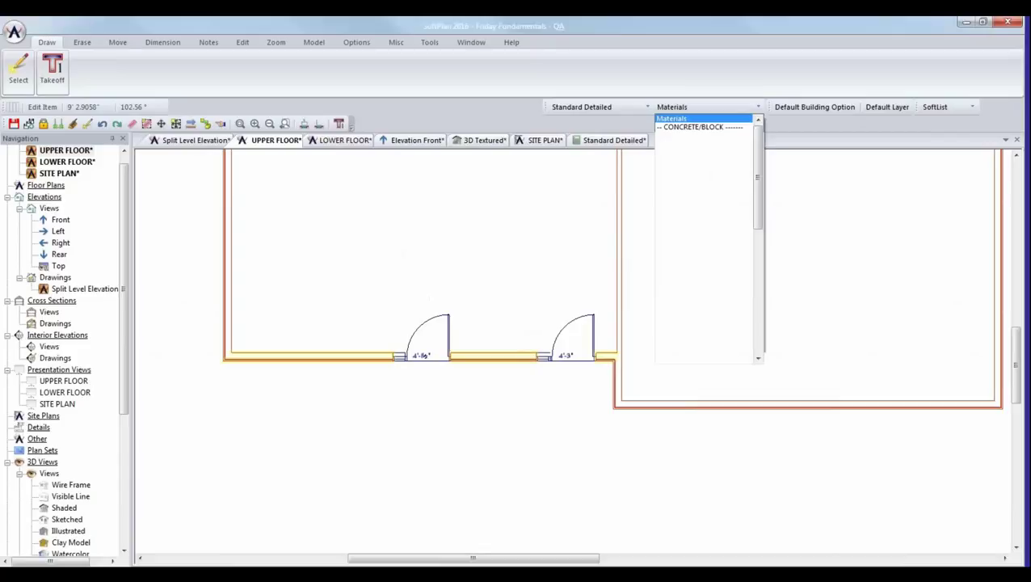
{"action": "left_click", "coordinate": [692, 106]}
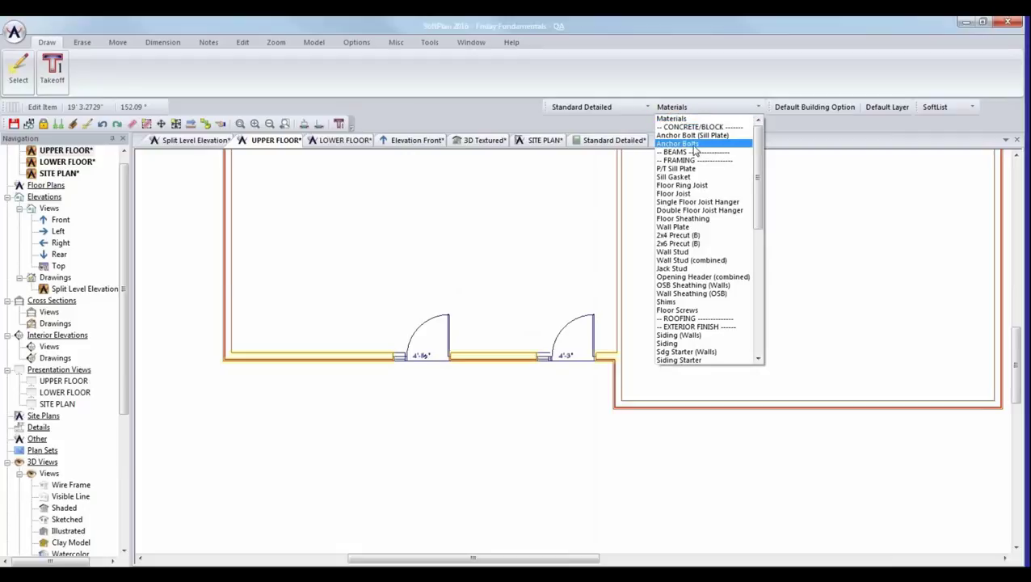
{"action": "left_click", "coordinate": [679, 143]}
{"action": "scroll", "coordinate": [662, 366], "scroll_direction": "down", "scroll_amount": 3}
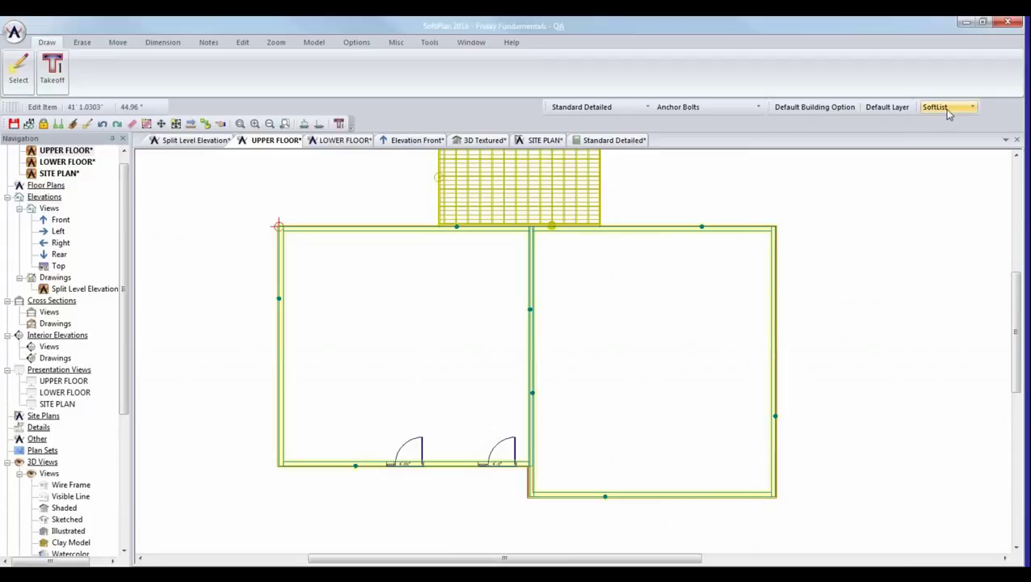
{"action": "left_click", "coordinate": [718, 108]}
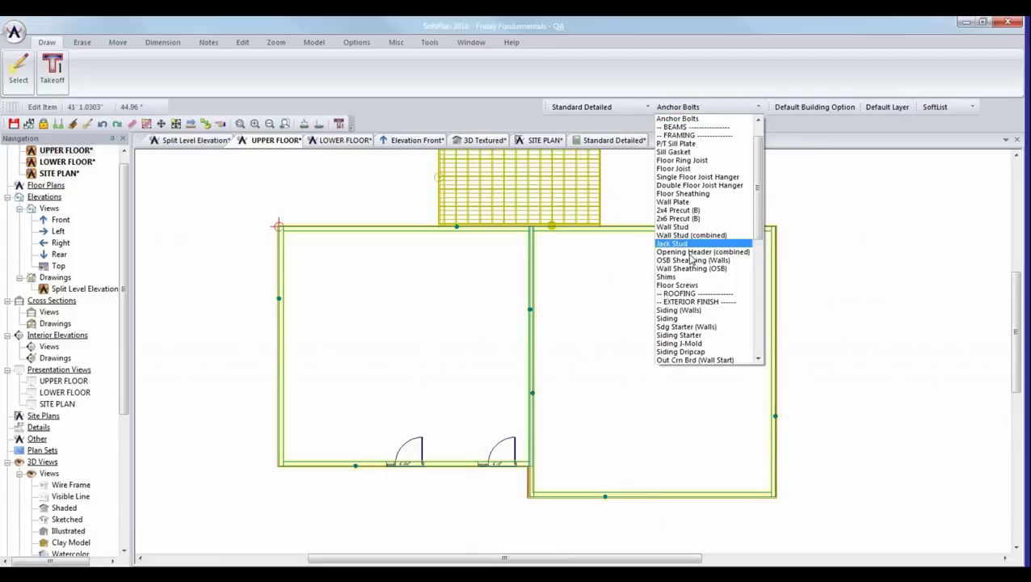
{"action": "left_click", "coordinate": [684, 319]}
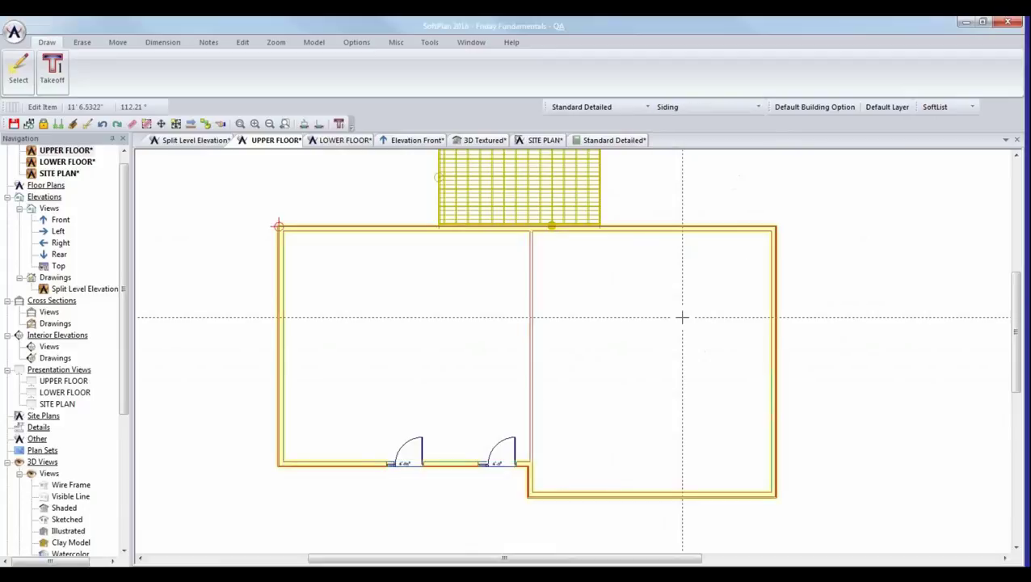
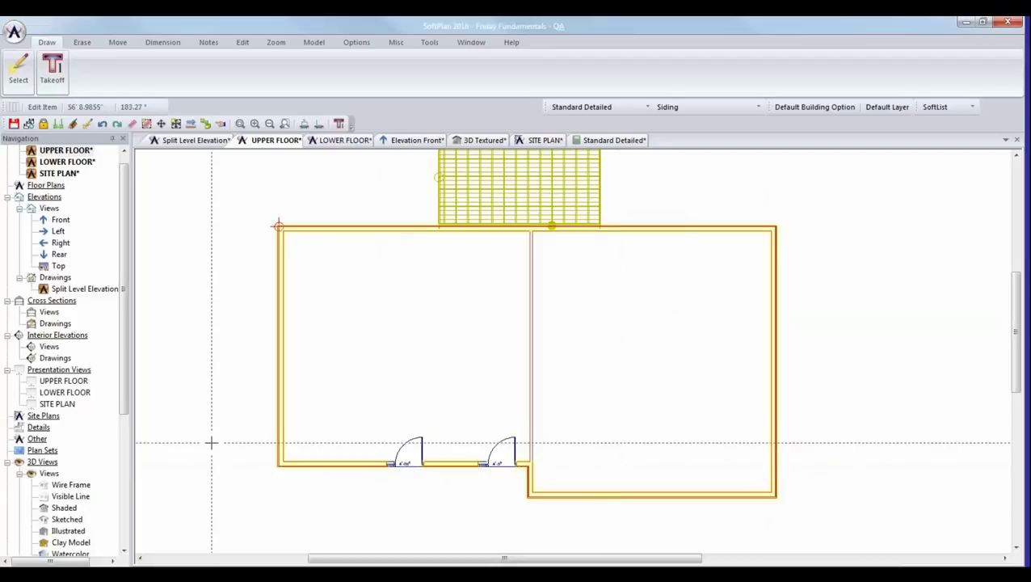
- Start a new plan set with the standard ARCH D page size
{"action": "right_click", "coordinate": [35, 453]}
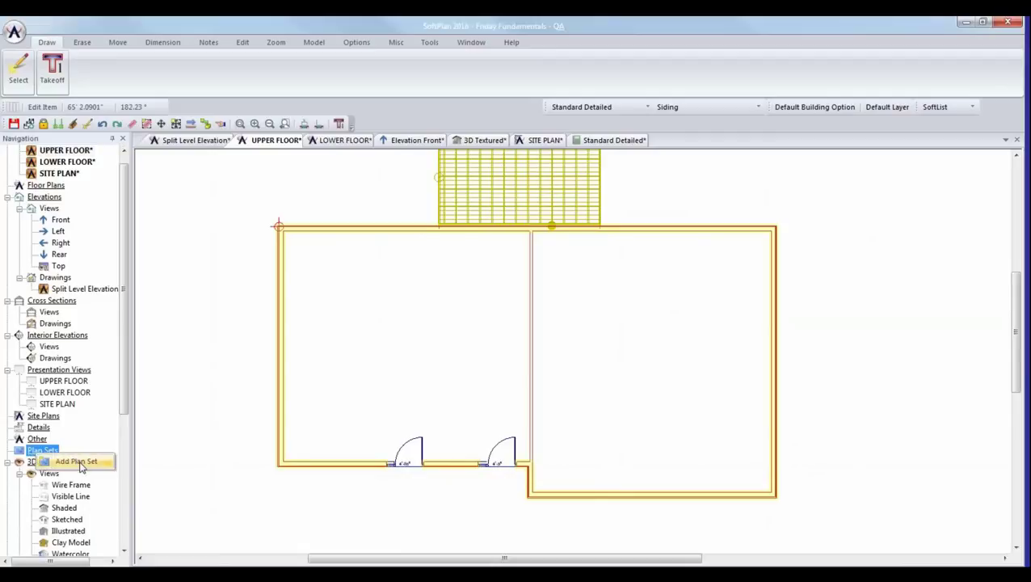
{"action": "left_click", "coordinate": [78, 462]}
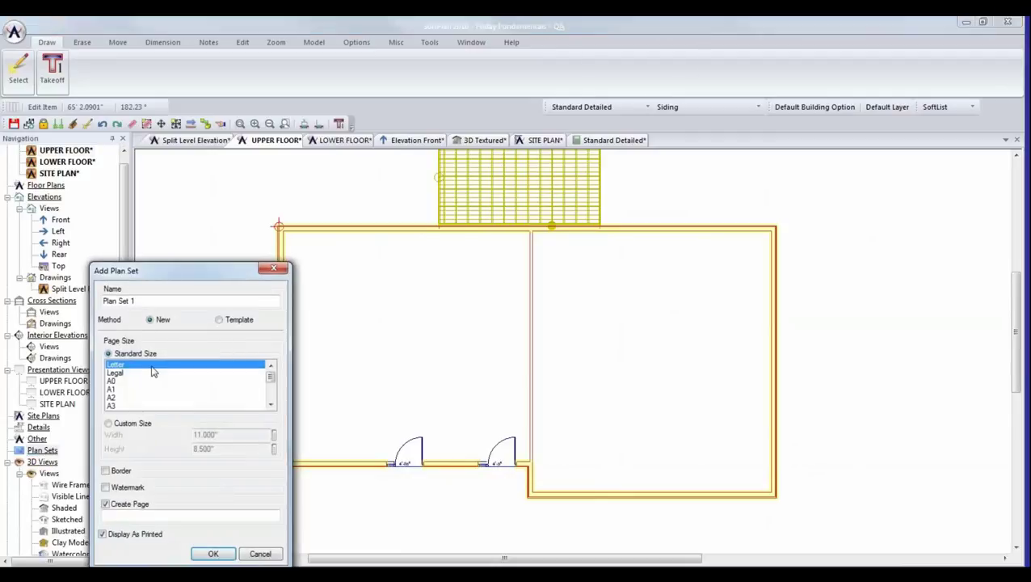
{"action": "left_click_drag", "start_coordinate": [203, 276], "coordinate": [319, 136]}
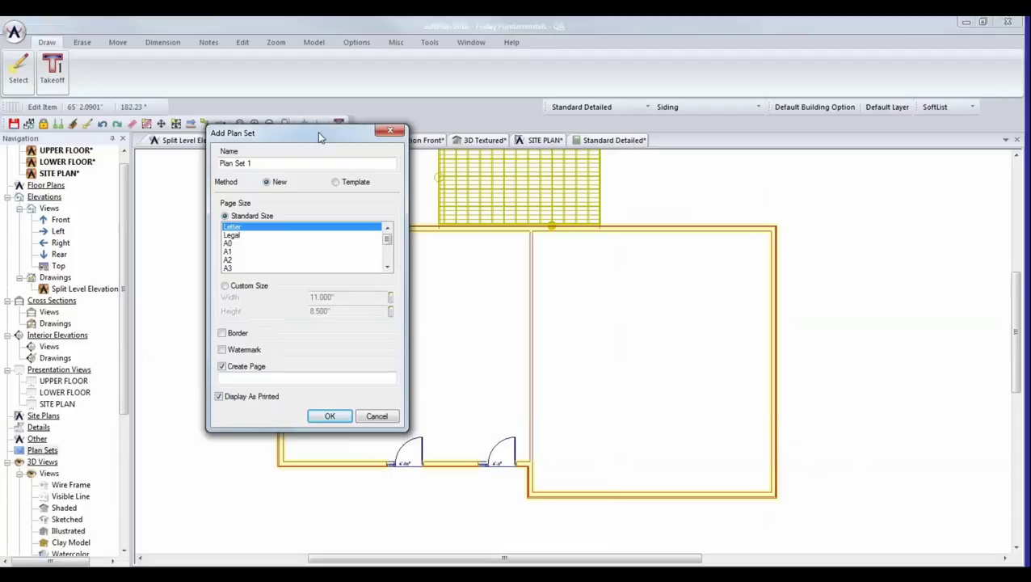
{"action": "scroll", "coordinate": [275, 251], "scroll_direction": "down", "scroll_amount": 3}
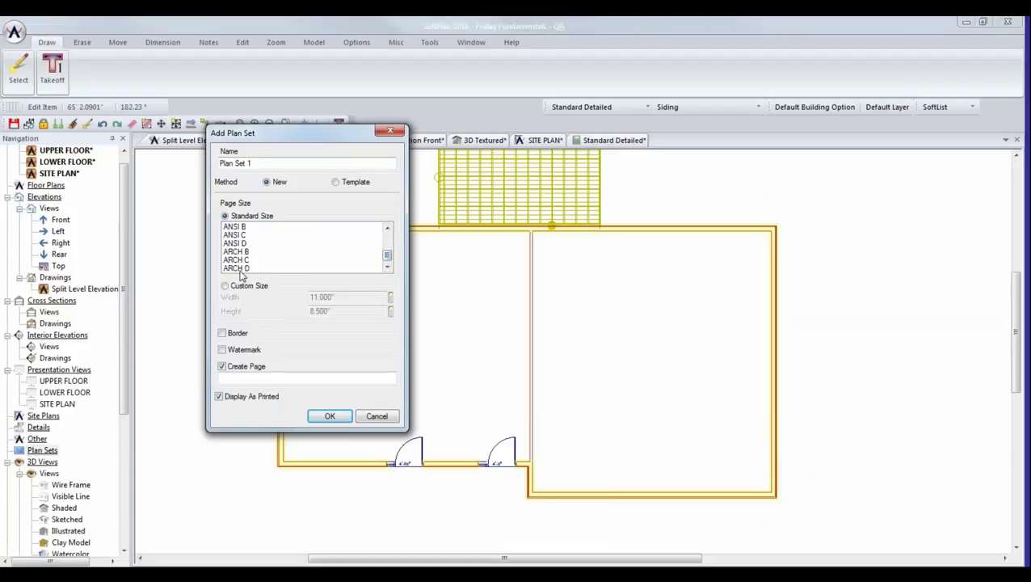
{"action": "left_click", "coordinate": [239, 268]}
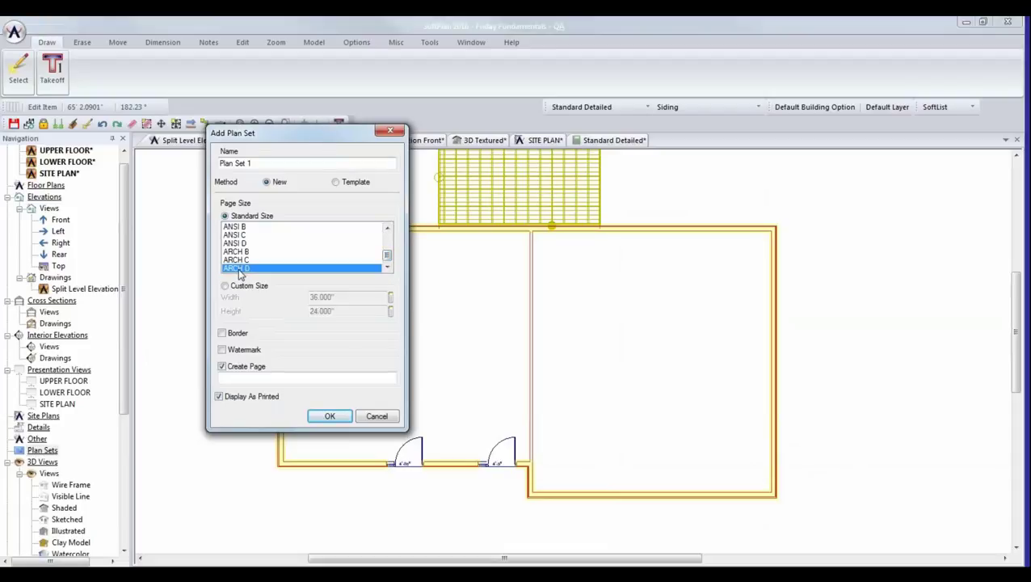
- Add a border to the plan set, previewing the 24x36 arch D title blocks and choosing 24x36 arch D side border.spd
{"action": "left_click", "coordinate": [222, 334]}
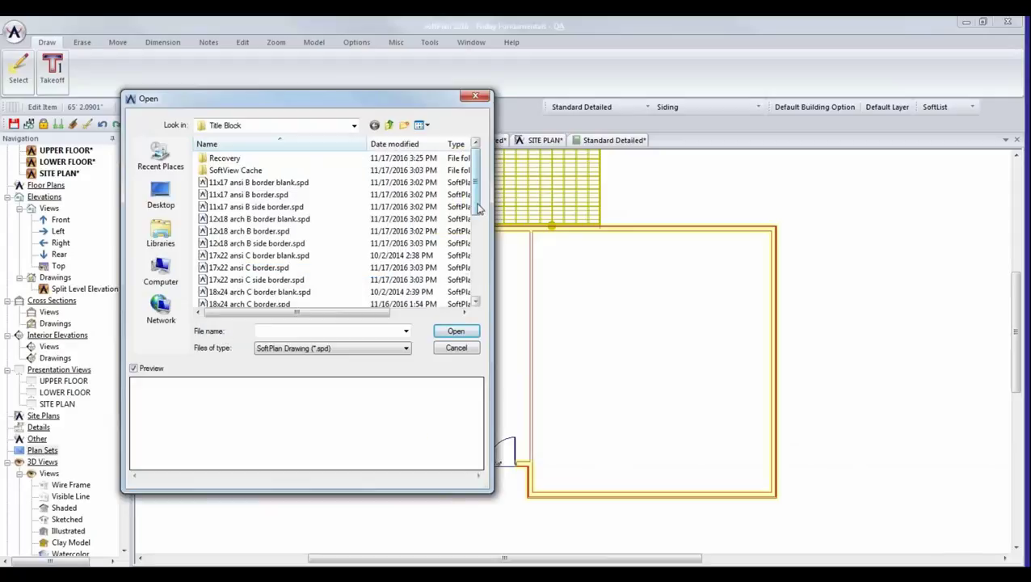
{"action": "left_click_drag", "start_coordinate": [479, 208], "coordinate": [478, 273]}
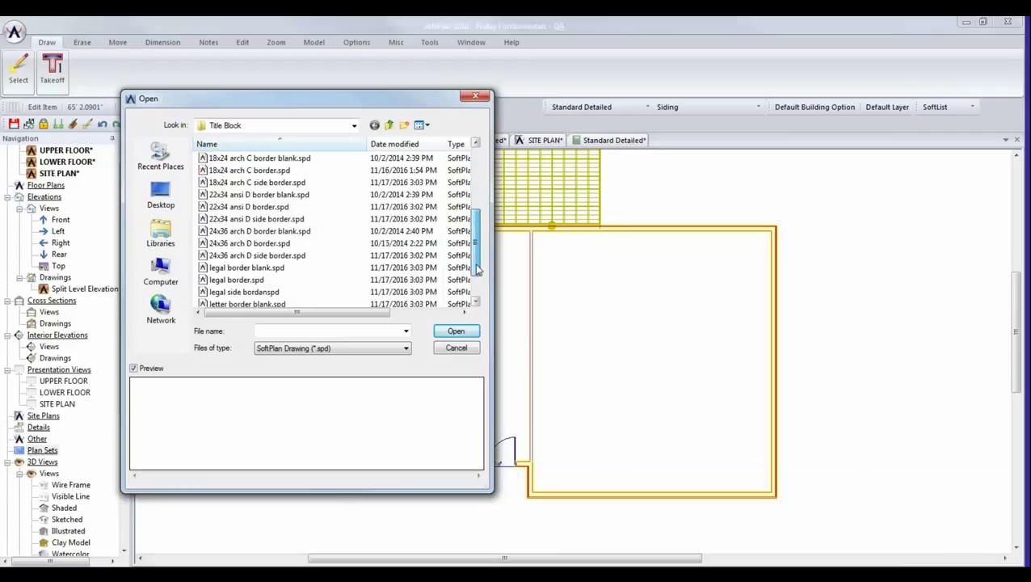
{"action": "left_click", "coordinate": [272, 256]}
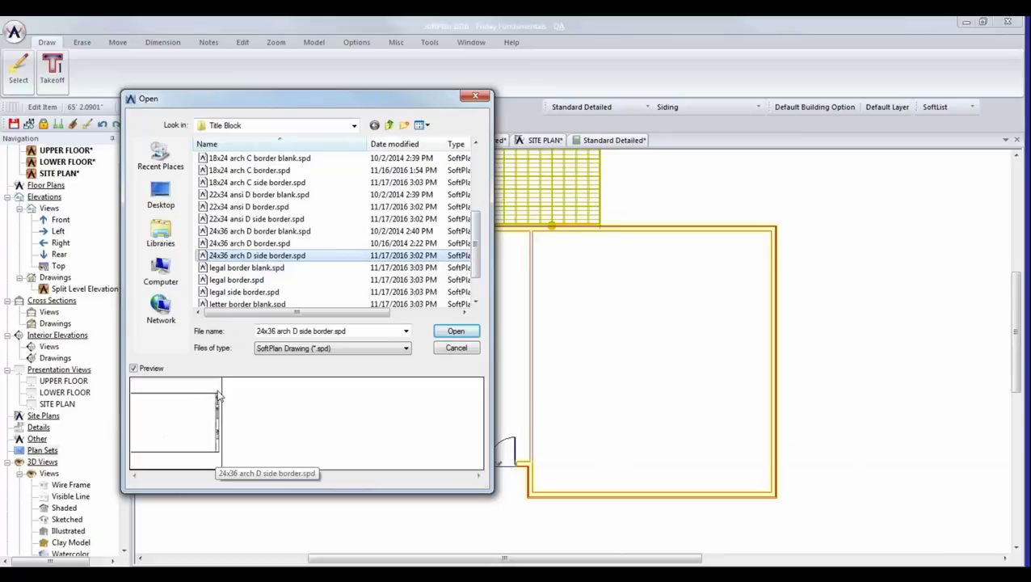
{"action": "left_click", "coordinate": [256, 245]}
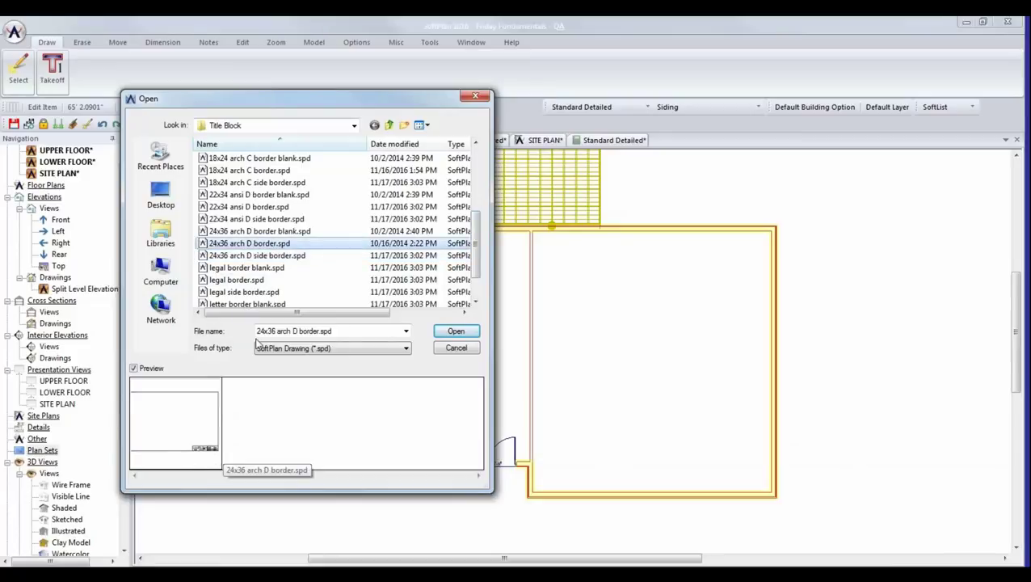
{"action": "left_click", "coordinate": [268, 233]}
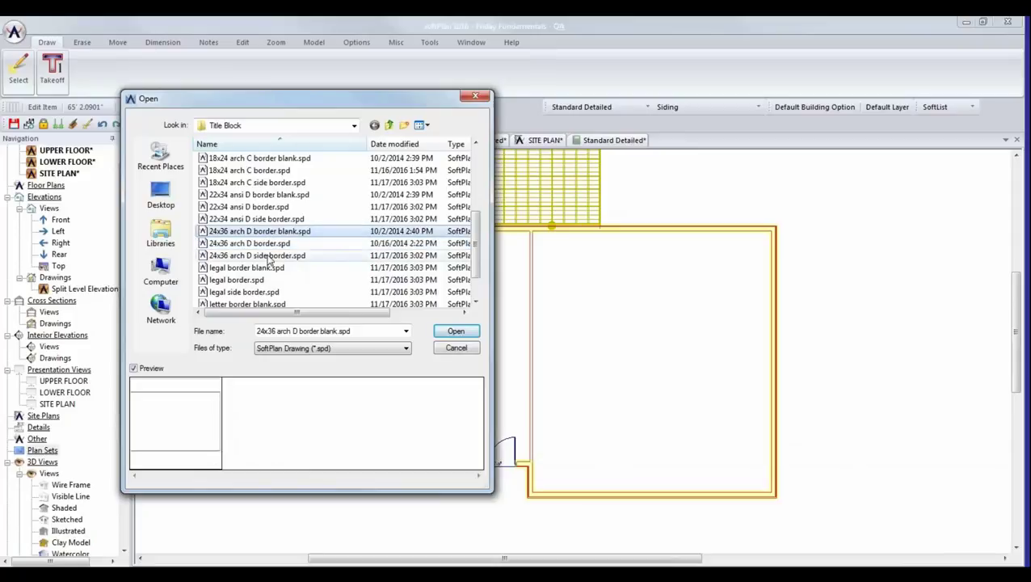
{"action": "left_click", "coordinate": [269, 256]}
{"action": "left_click", "coordinate": [455, 334]}
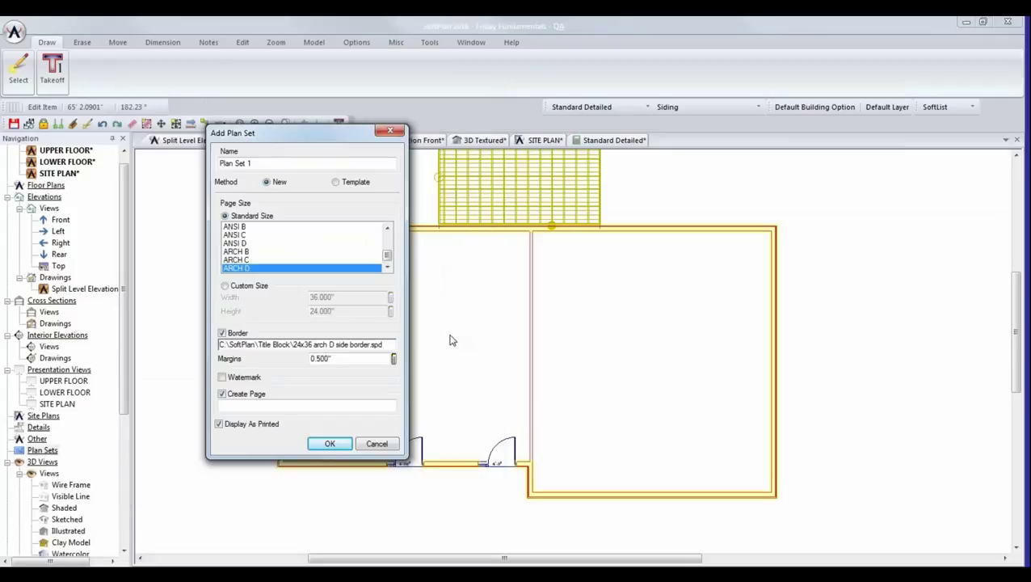
- Name the plan set's first page MAIN FLOOR and create the plan set
{"action": "left_click", "coordinate": [264, 405]}
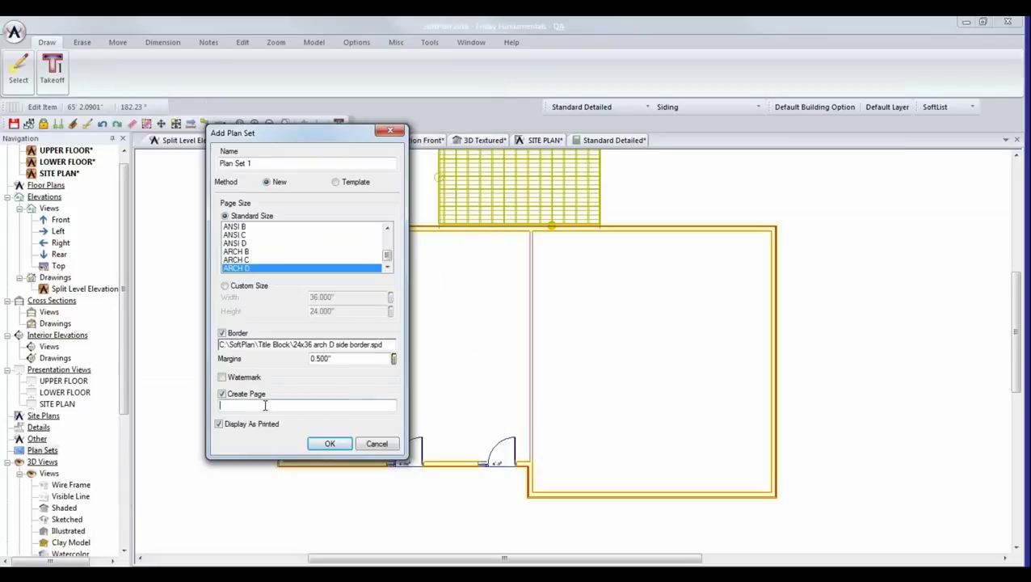
{"action": "type", "text": "MAIN FLOOR"}
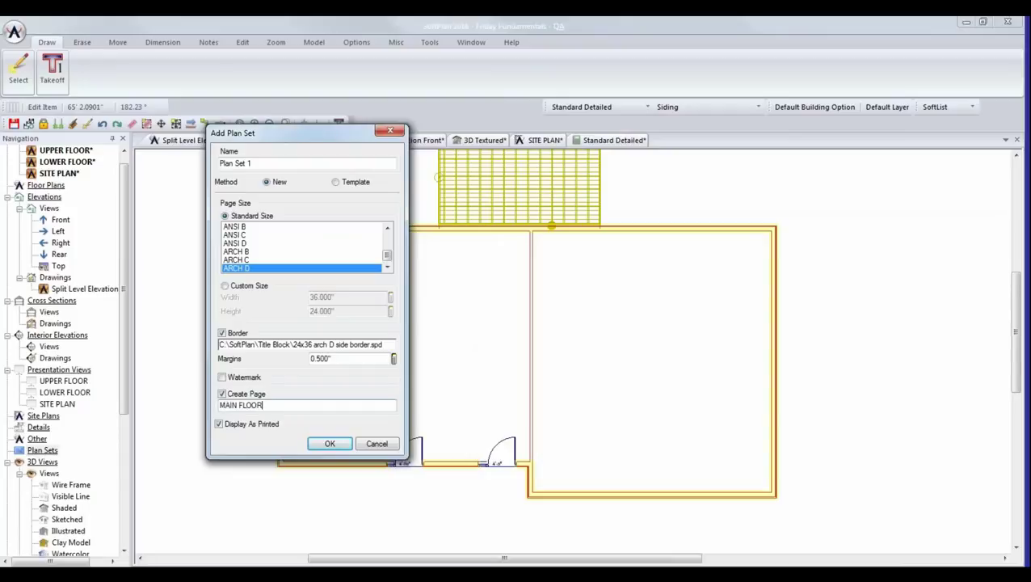
{"action": "left_click", "coordinate": [327, 443]}
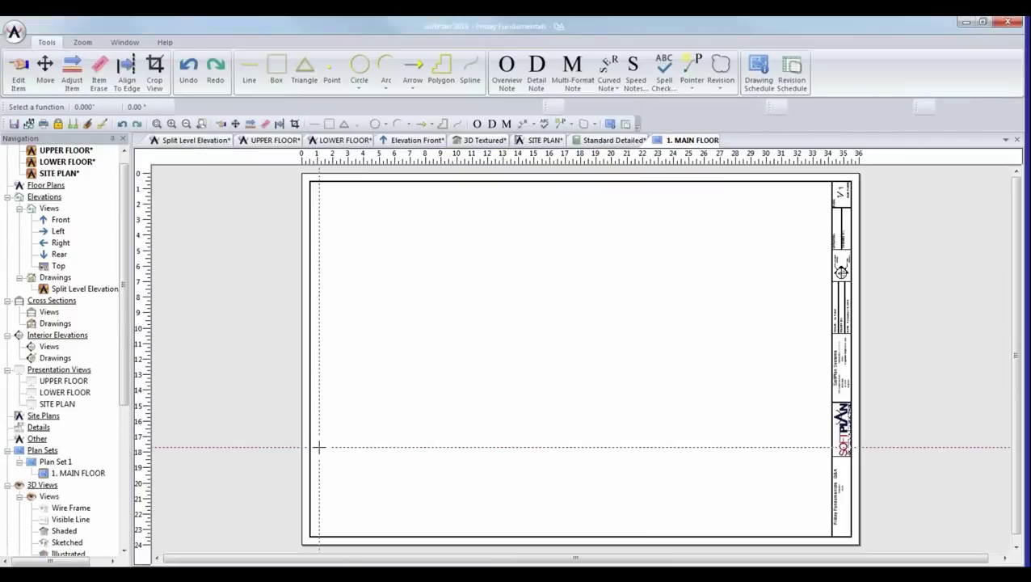
- Place the upper floor plan near the middle of the MAIN FLOOR sheet and inspect the logo and company details in the title block
{"action": "left_click", "coordinate": [69, 152]}
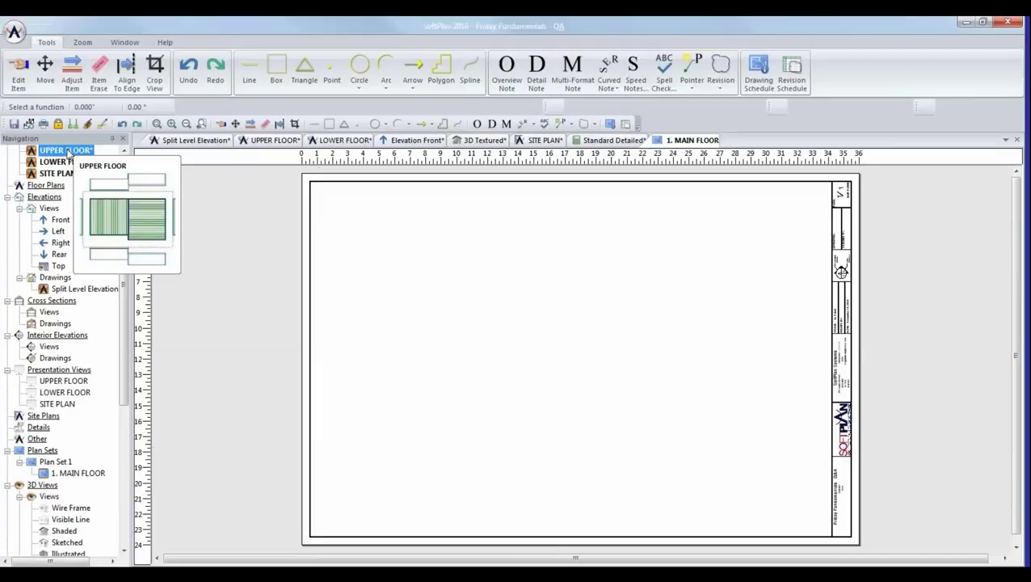
{"action": "left_click_drag", "start_coordinate": [69, 154], "coordinate": [571, 353]}
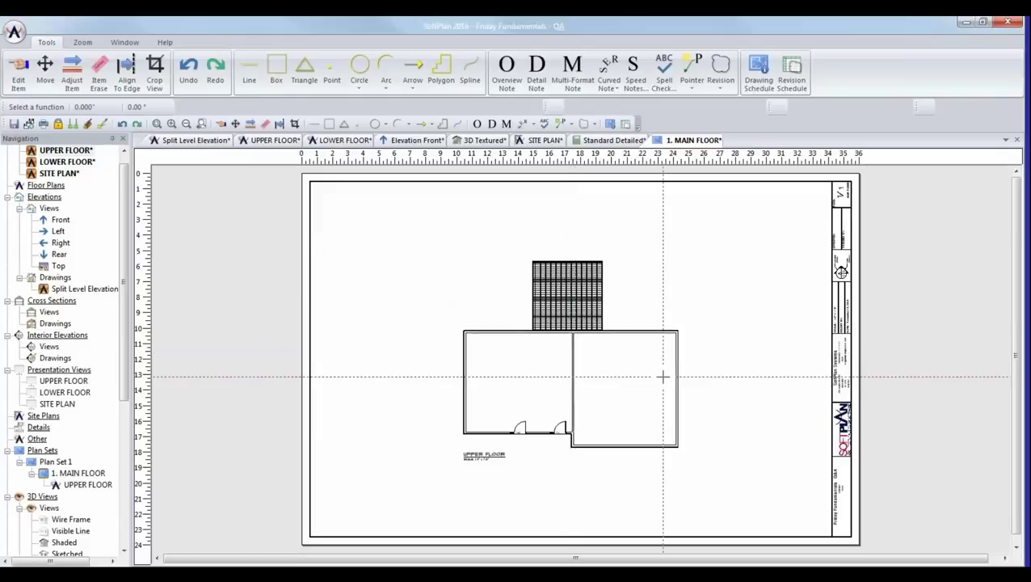
{"action": "scroll", "coordinate": [844, 431], "scroll_direction": "up", "scroll_amount": 4}
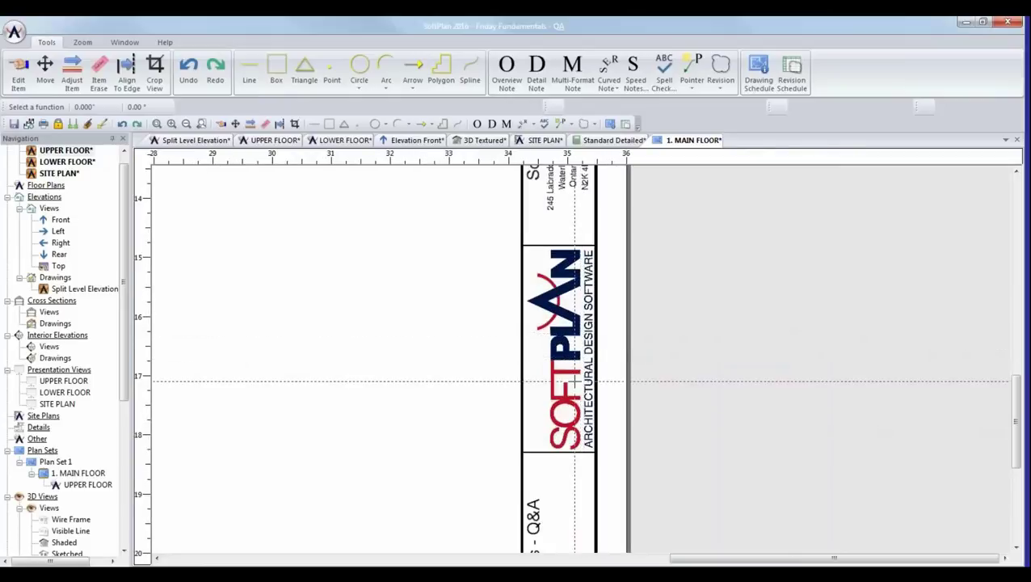
{"action": "scroll", "coordinate": [581, 362], "scroll_direction": "down", "scroll_amount": 3}
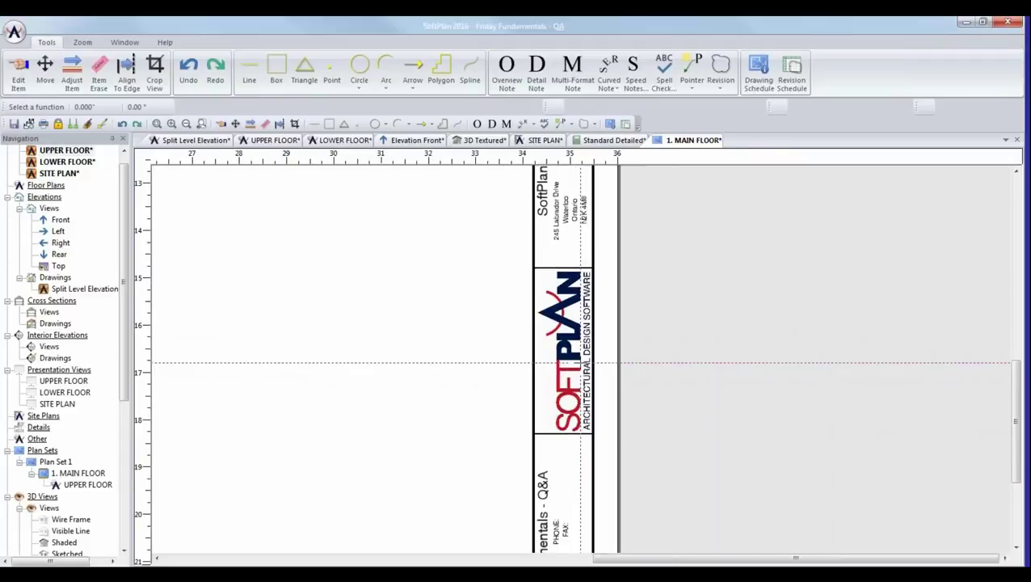
{"action": "scroll", "coordinate": [596, 276], "scroll_direction": "up", "scroll_amount": 1}
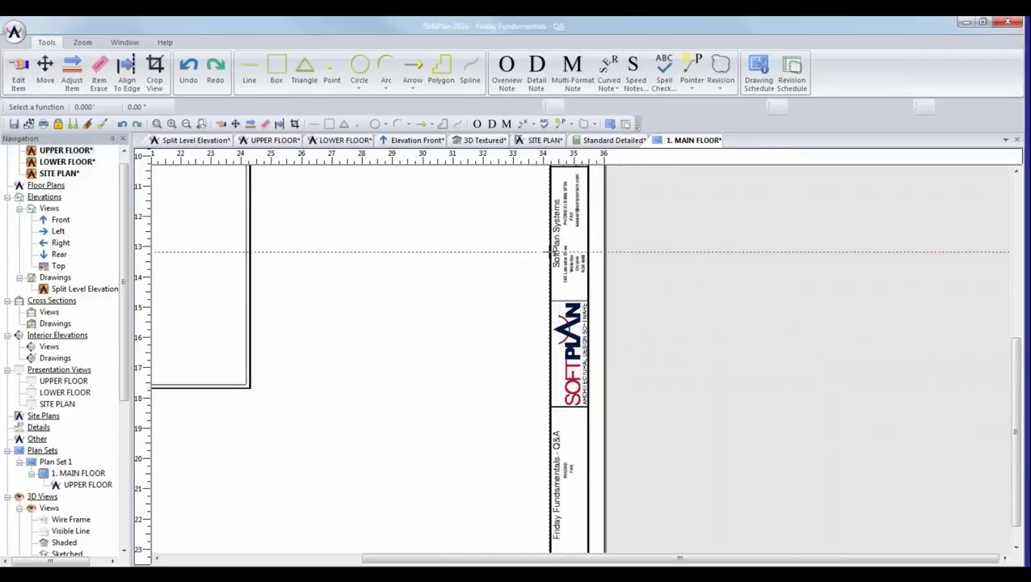
{"action": "scroll", "coordinate": [548, 248], "scroll_direction": "down", "scroll_amount": 1}
{"action": "scroll", "coordinate": [548, 315], "scroll_direction": "up", "scroll_amount": 1}
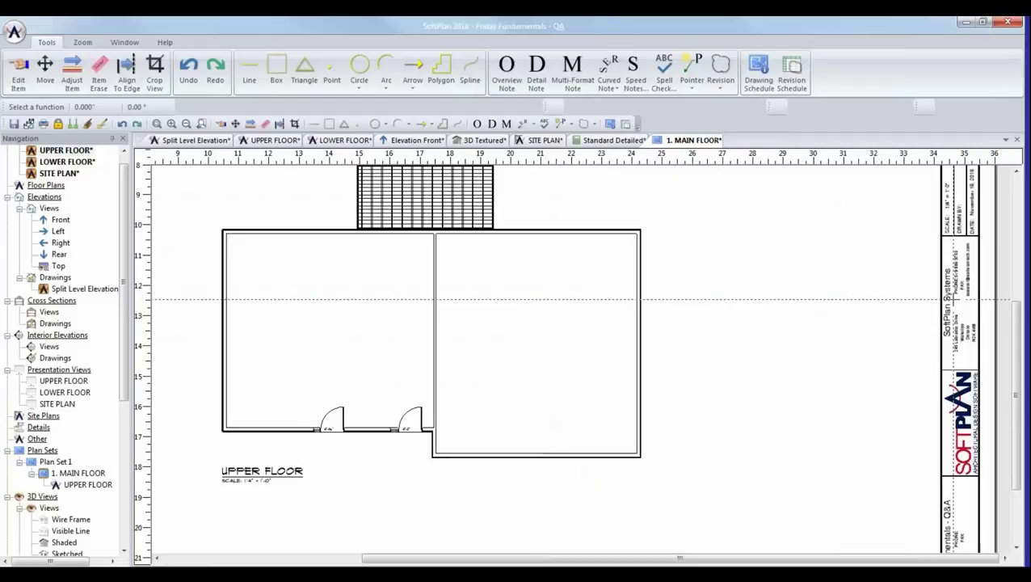
{"action": "scroll", "coordinate": [886, 320], "scroll_direction": "down", "scroll_amount": 1}
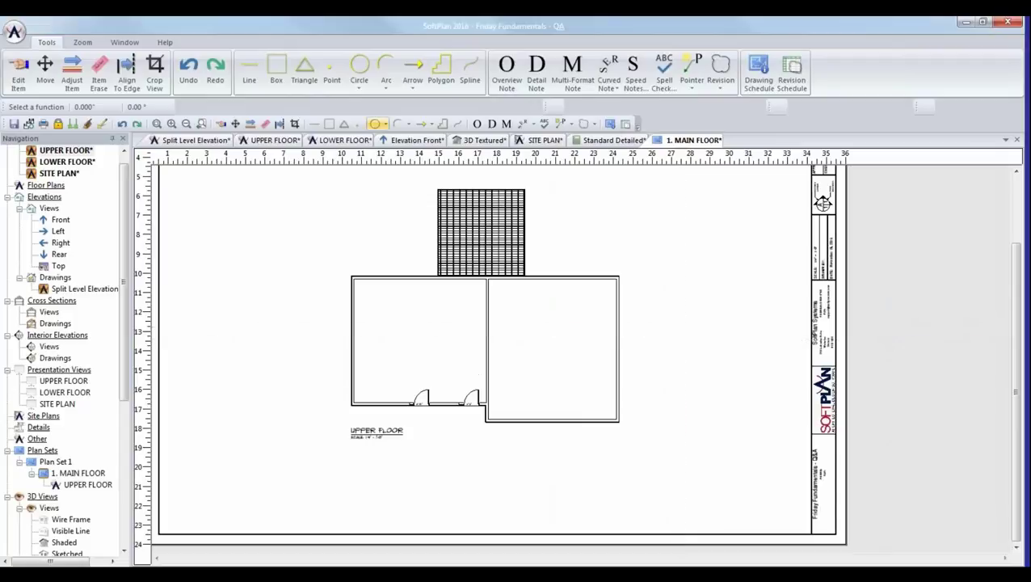
- Open the Title Block.spp project from the Title Block folder inside the SoftPlan folder
{"action": "left_click", "coordinate": [17, 26]}
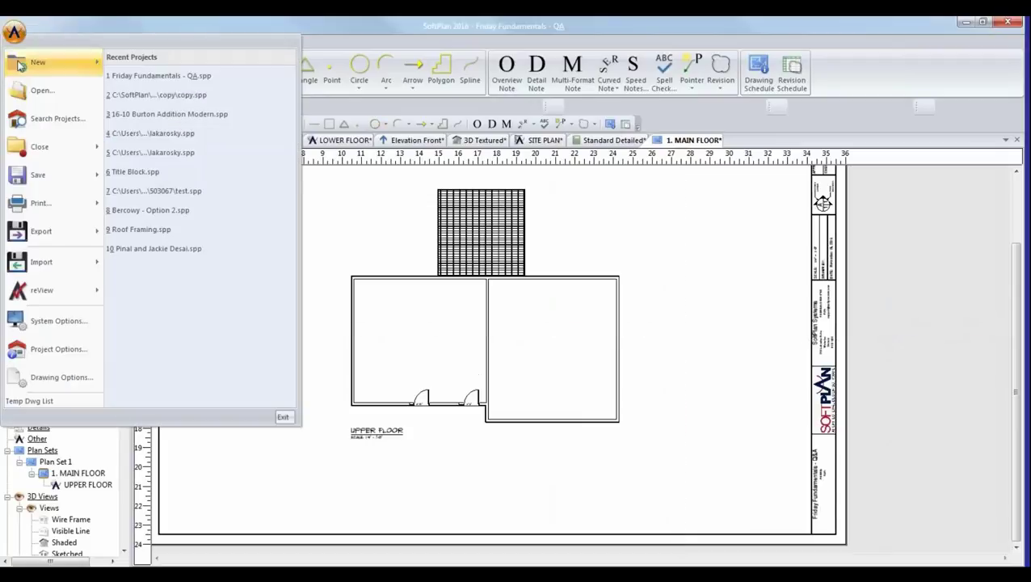
{"action": "left_click", "coordinate": [26, 93]}
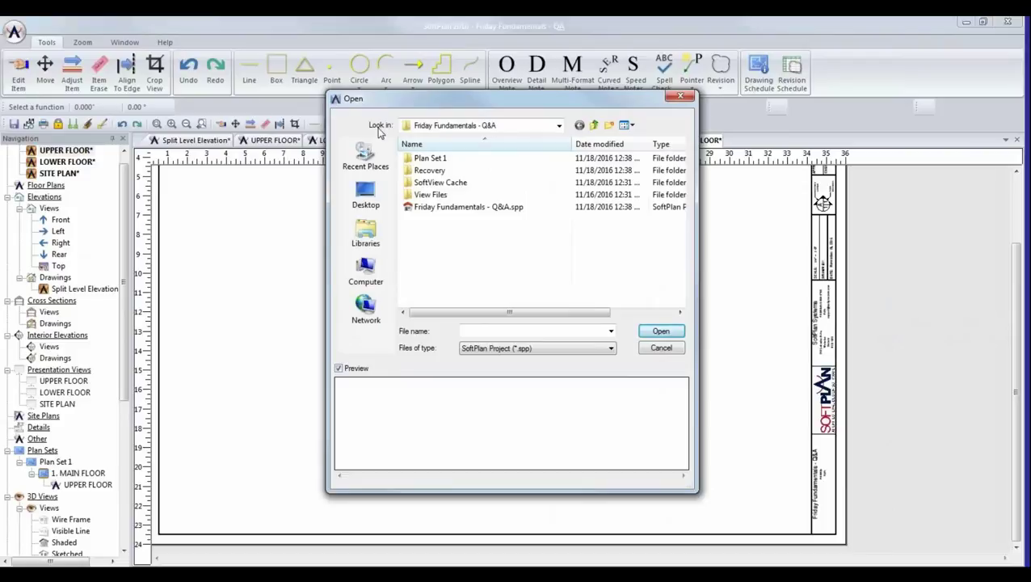
{"action": "left_click", "coordinate": [448, 132]}
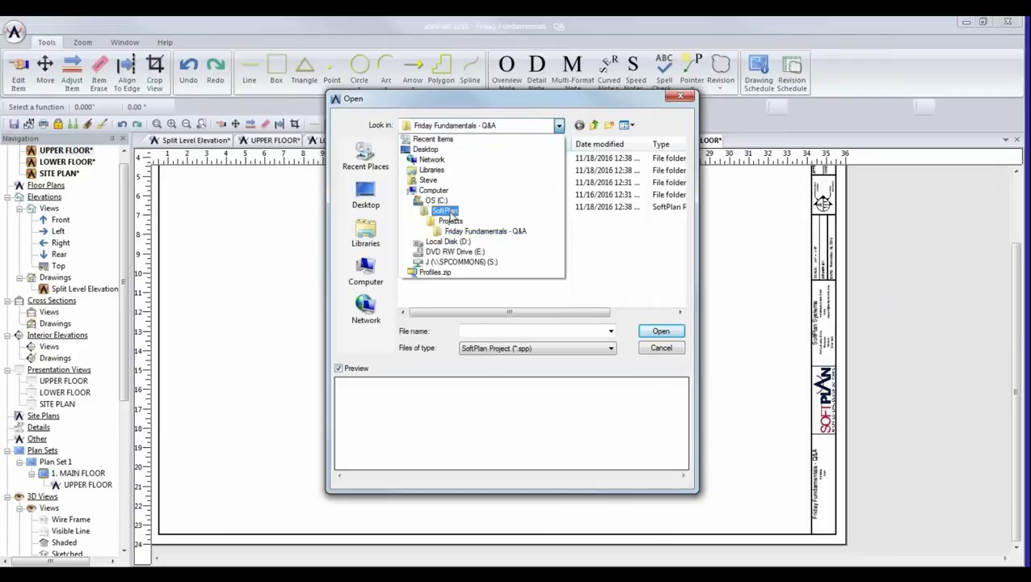
{"action": "left_click", "coordinate": [449, 211]}
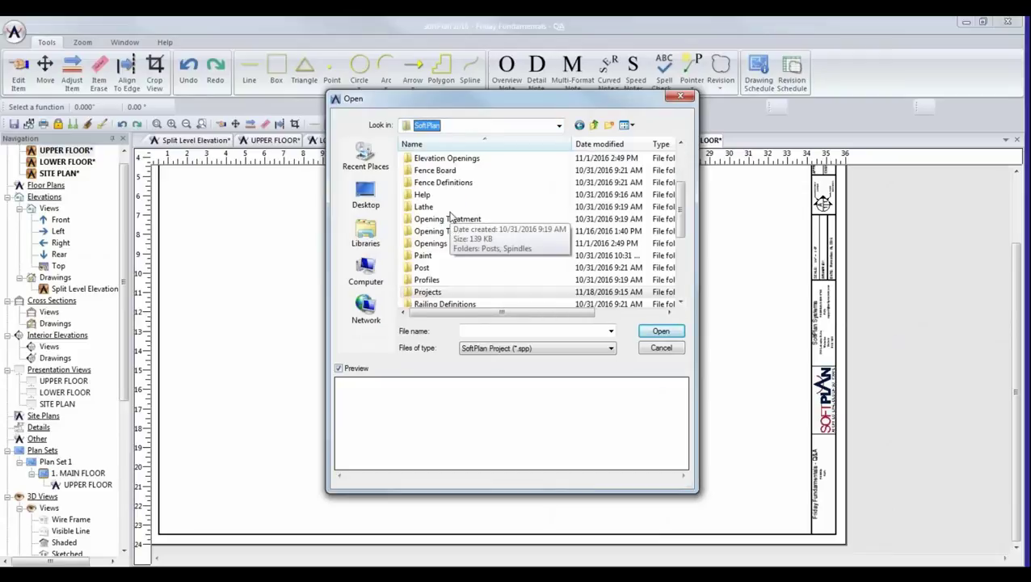
{"action": "left_click_drag", "start_coordinate": [681, 208], "coordinate": [681, 279]}
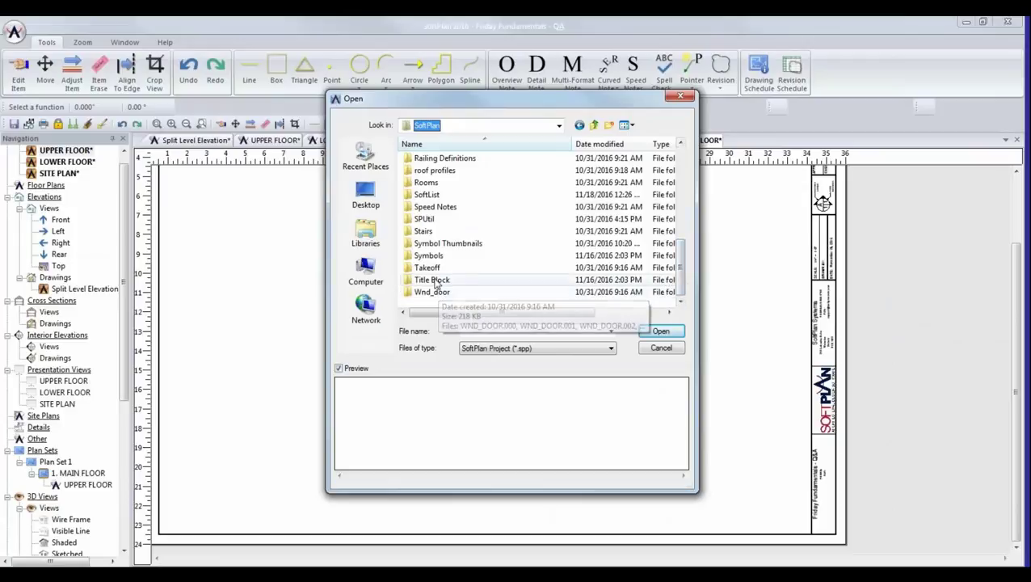
{"action": "left_click", "coordinate": [437, 280]}
{"action": "left_click", "coordinate": [661, 332]}
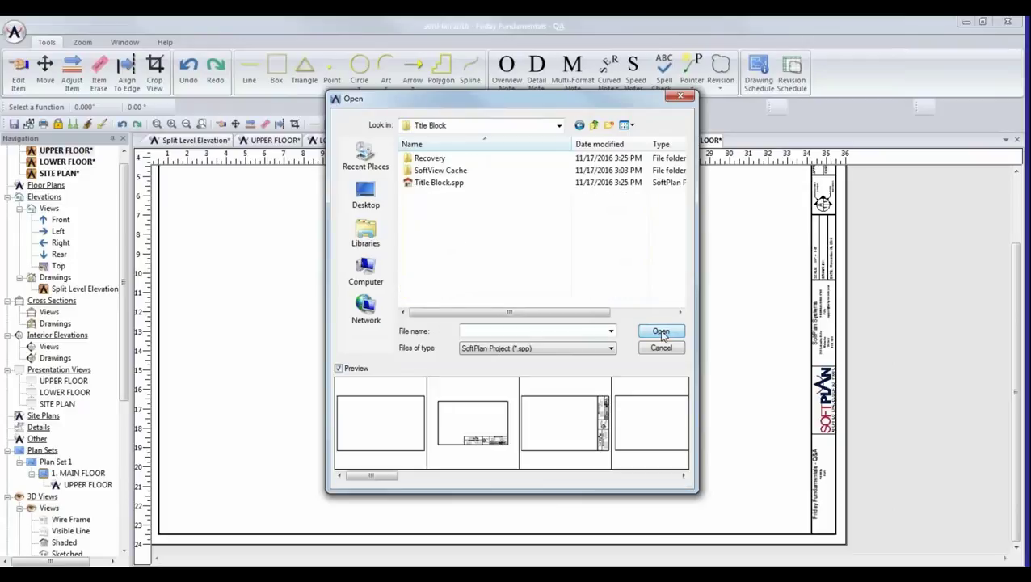
{"action": "left_click", "coordinate": [428, 183]}
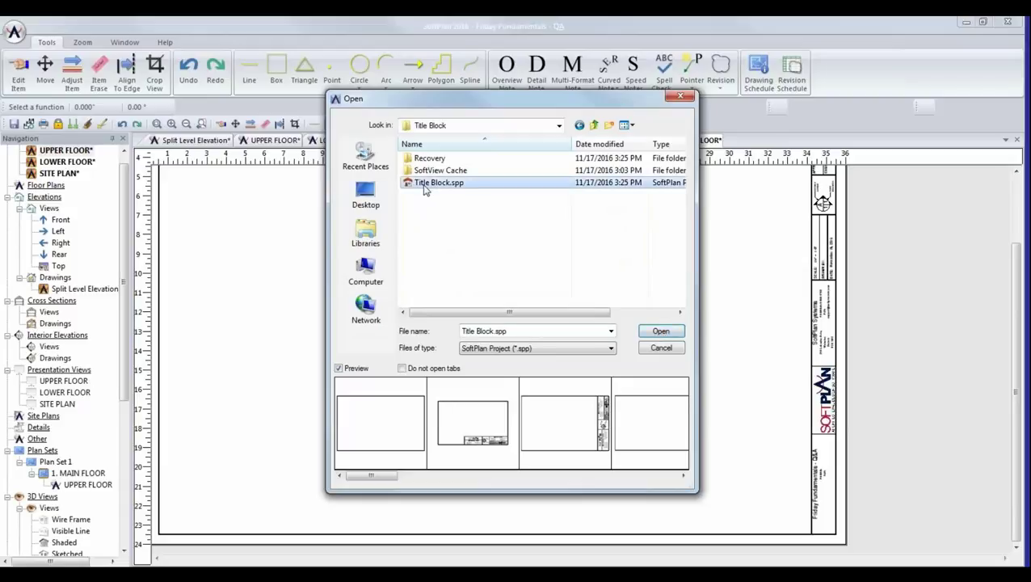
{"action": "left_click", "coordinate": [661, 331]}
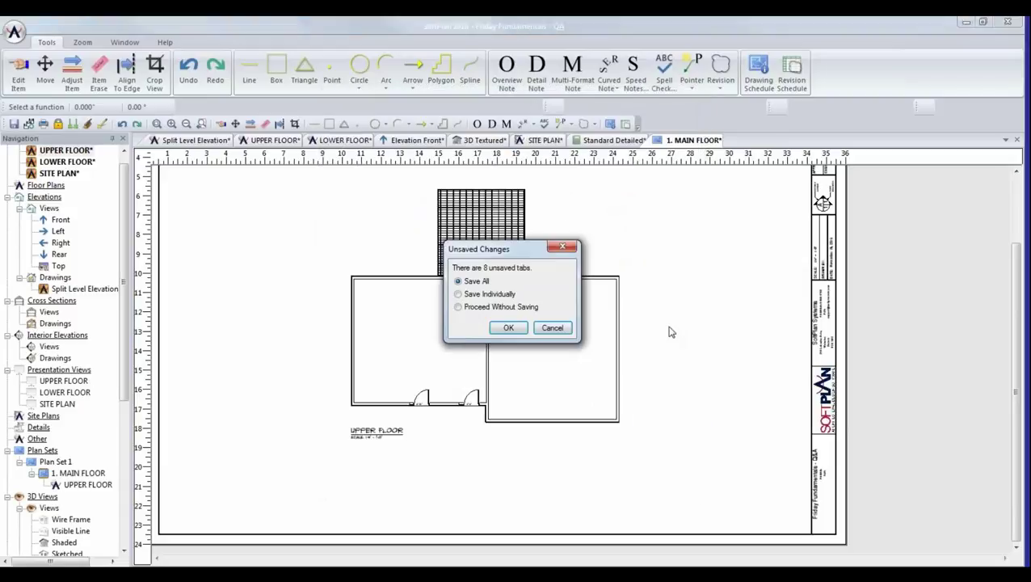
- Save all unsaved tabs of the current project, naming the SoftList report REPORT
{"action": "left_click", "coordinate": [506, 328]}
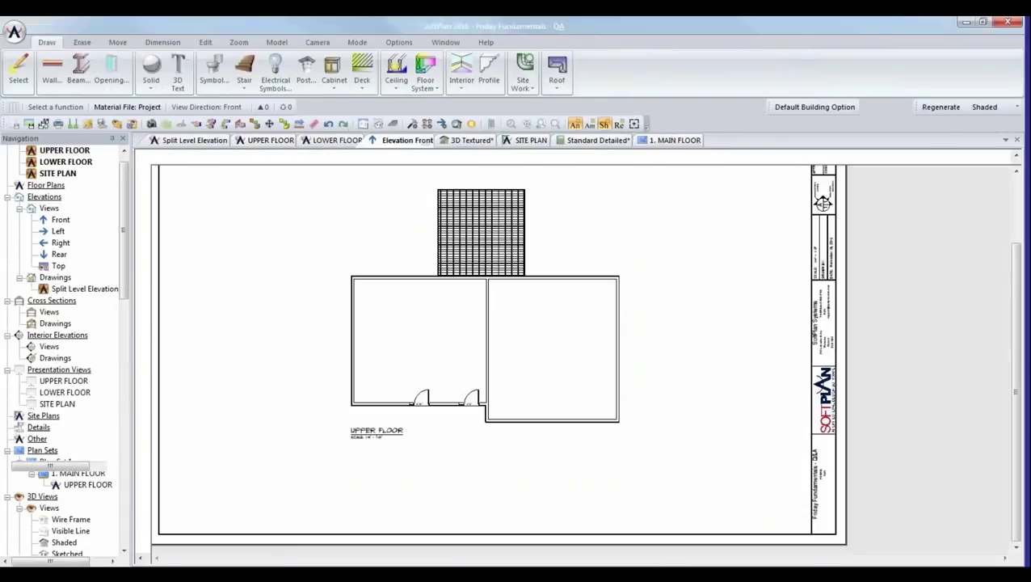
{"action": "type", "text": "REPORT"}
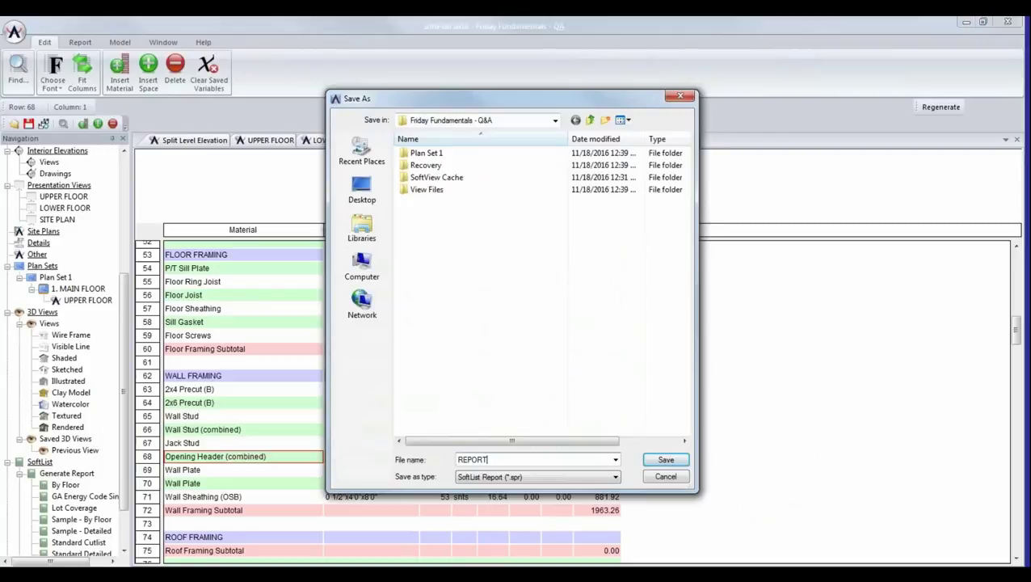
{"action": "left_click", "coordinate": [665, 459]}
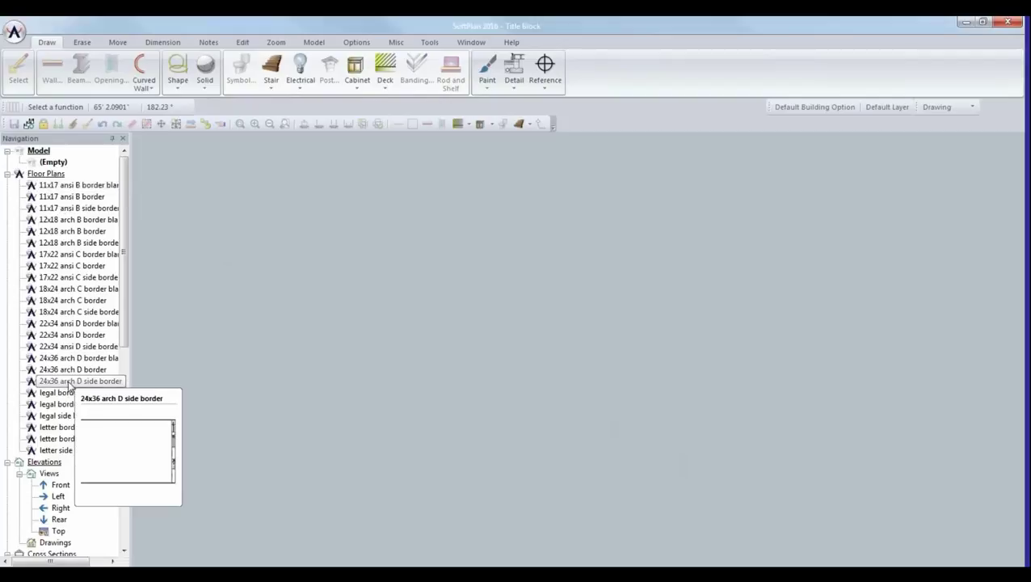
- Open the 24x36 arch D side border drawing and save a copy of it as 24x36 CUSTOM BORDER
{"action": "double_click", "coordinate": [70, 385]}
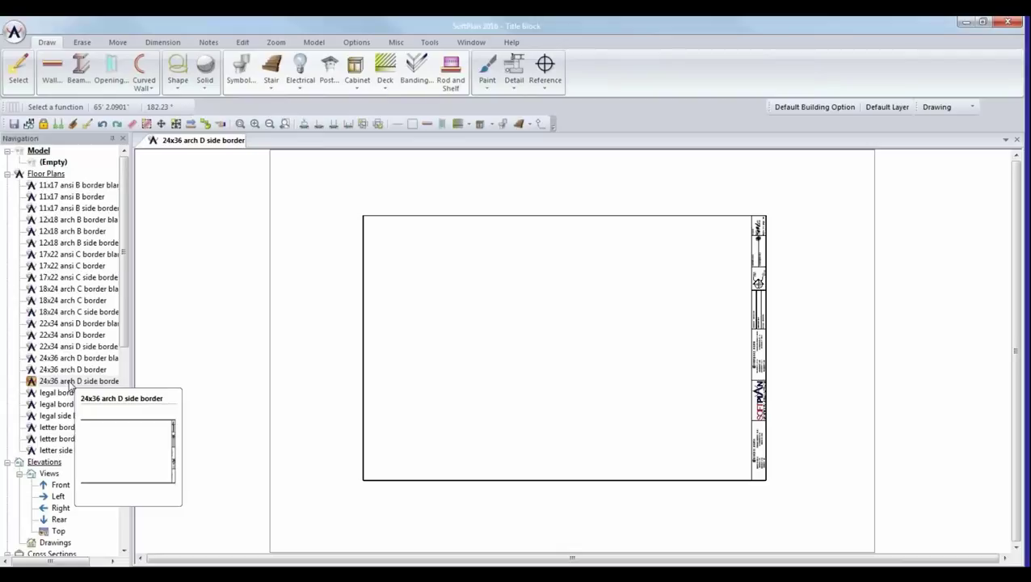
{"action": "left_click", "coordinate": [15, 32]}
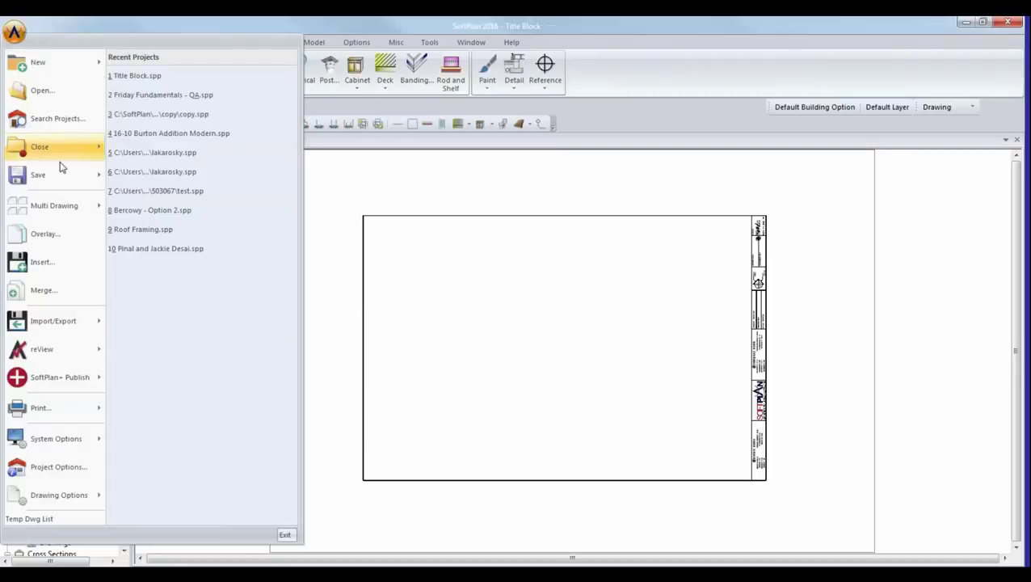
{"action": "mouse_move", "coordinate": [59, 171]}
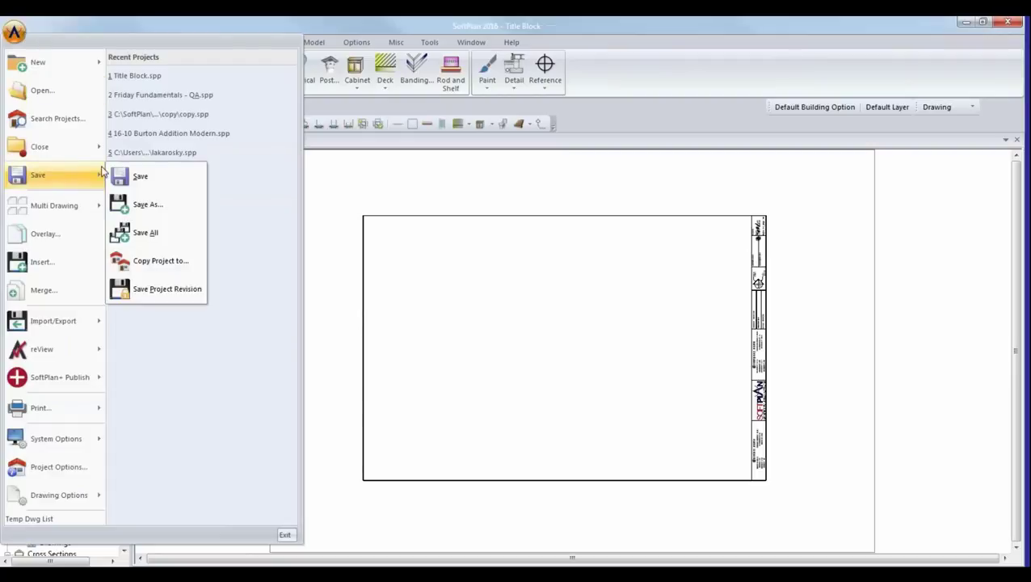
{"action": "left_click", "coordinate": [164, 204]}
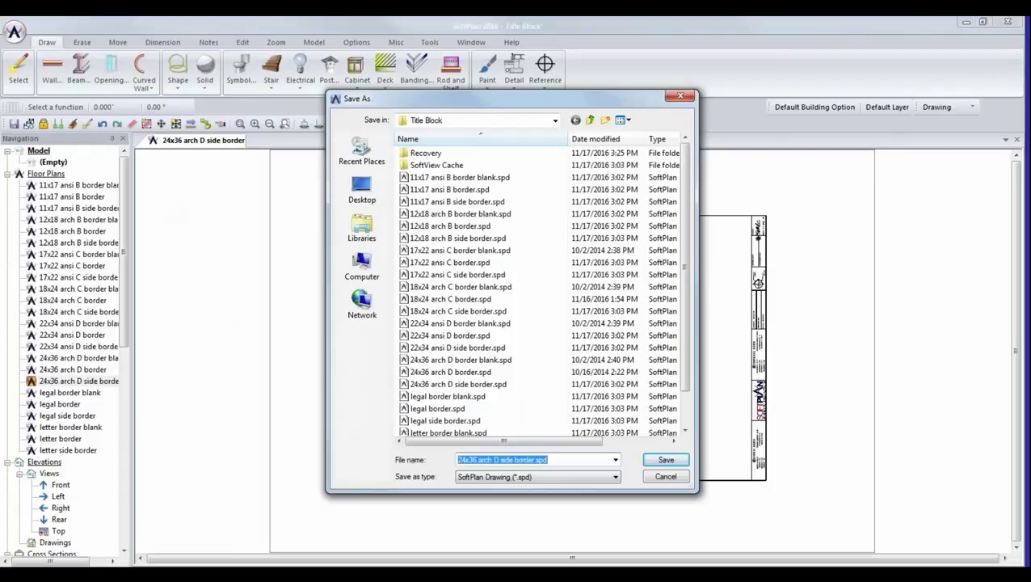
{"action": "left_click_drag", "start_coordinate": [482, 461], "coordinate": [550, 463]}
{"action": "type", "text": "CUSTOM BORDER"}
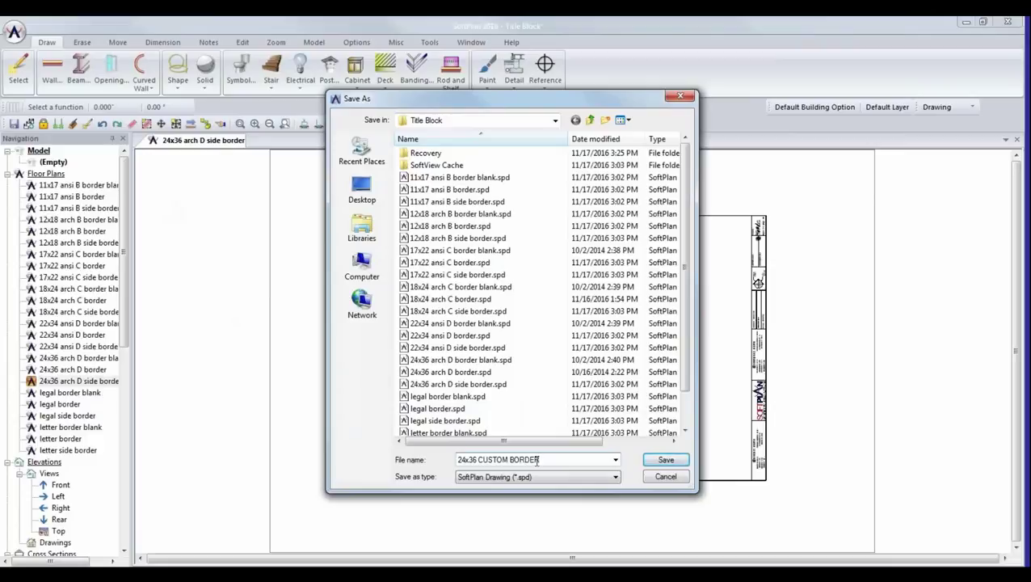
{"action": "left_click", "coordinate": [669, 461]}
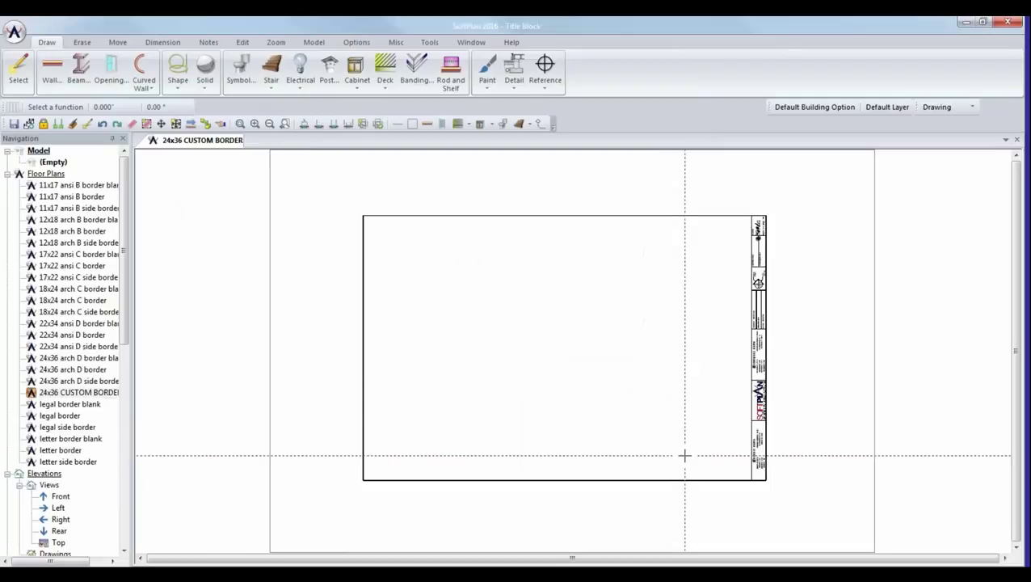
- Erase the SoftPlan logo from the title block strip of the custom border
{"action": "scroll", "coordinate": [573, 350], "scroll_direction": "up", "scroll_amount": 4}
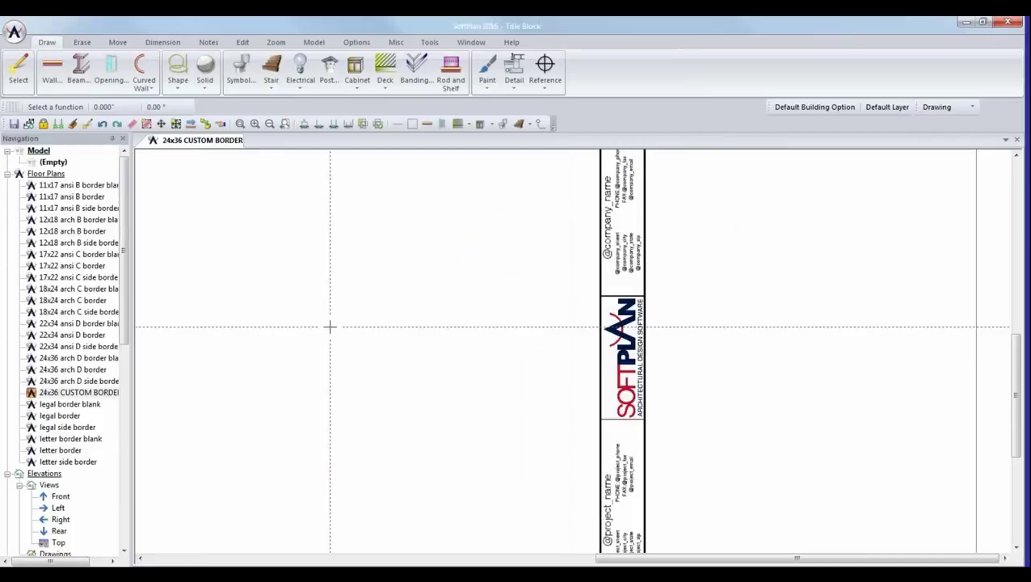
{"action": "left_click", "coordinate": [132, 124]}
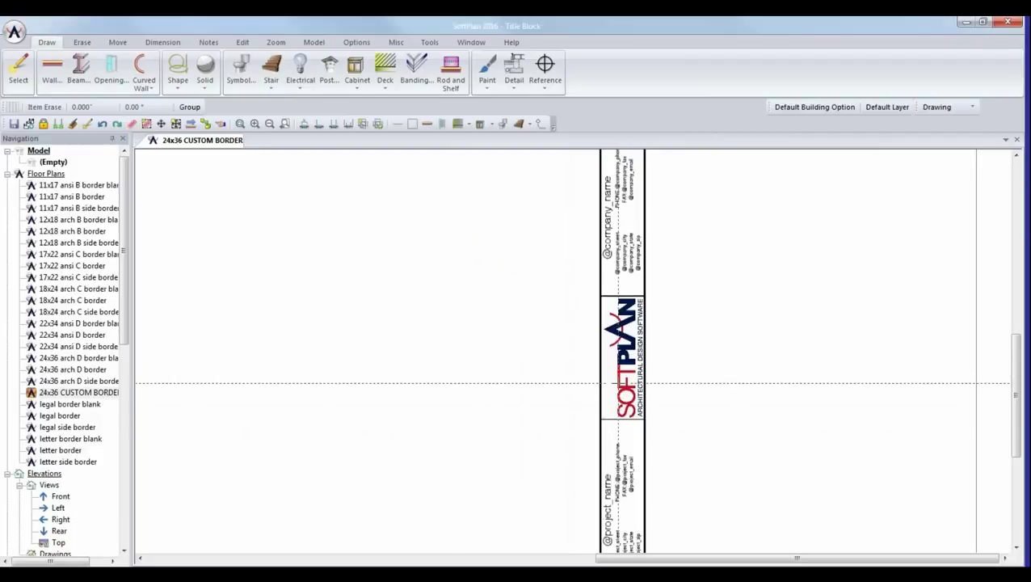
{"action": "left_click", "coordinate": [623, 375]}
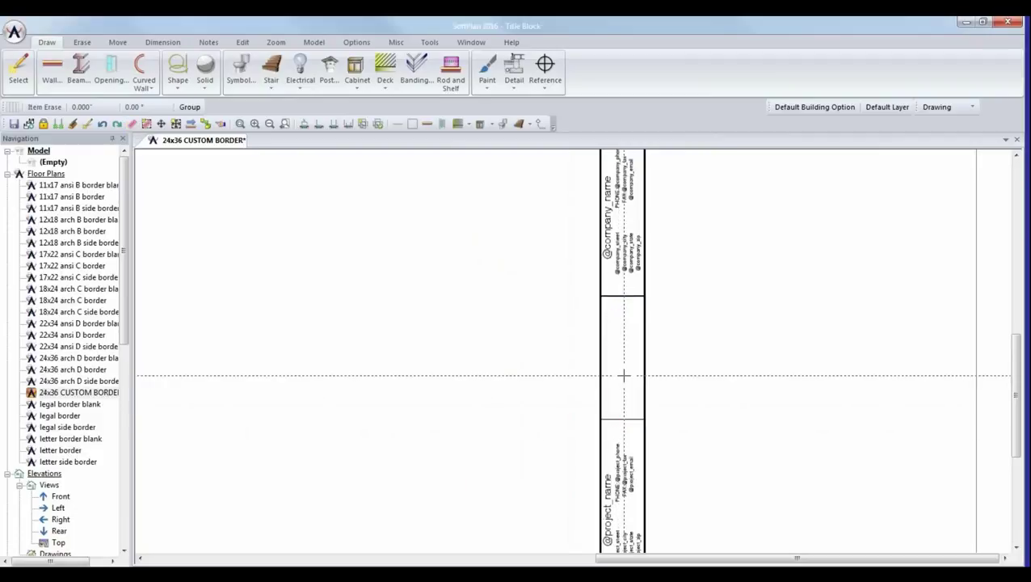
- Import the company logo JPEG from the Pictures folder as an image for the title block
{"action": "left_click", "coordinate": [16, 32]}
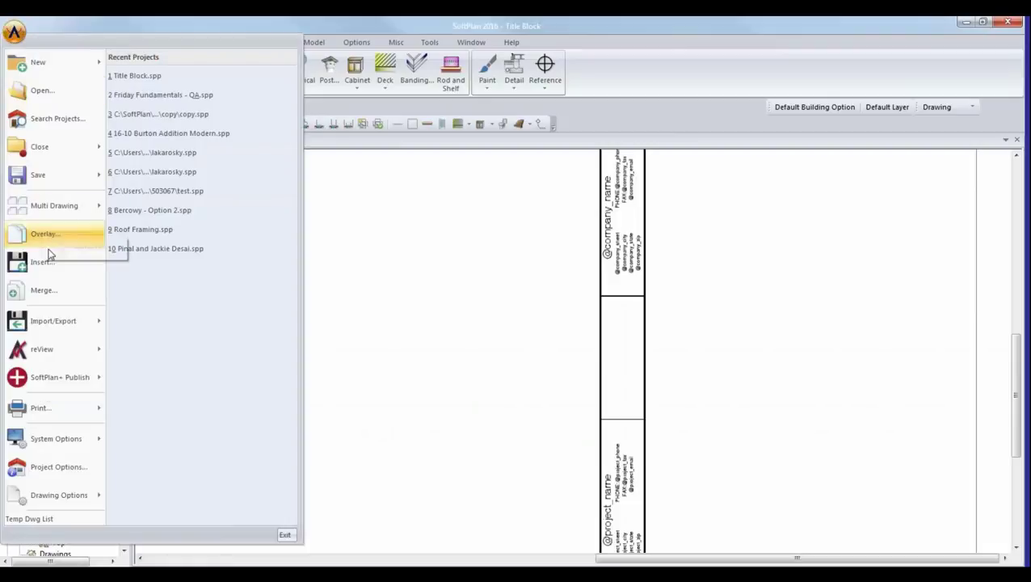
{"action": "mouse_move", "coordinate": [66, 323]}
{"action": "mouse_move", "coordinate": [139, 323]}
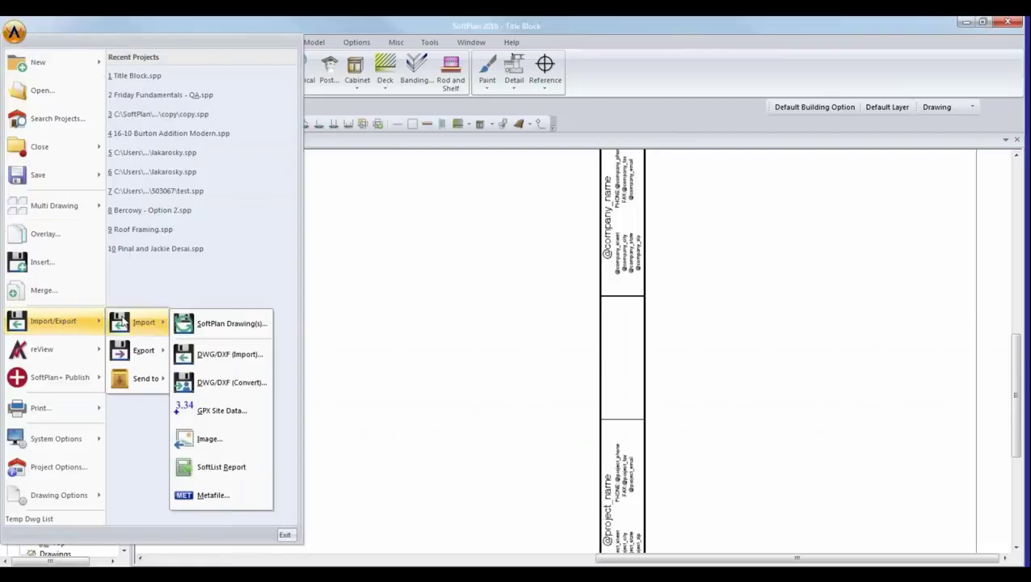
{"action": "left_click", "coordinate": [225, 438]}
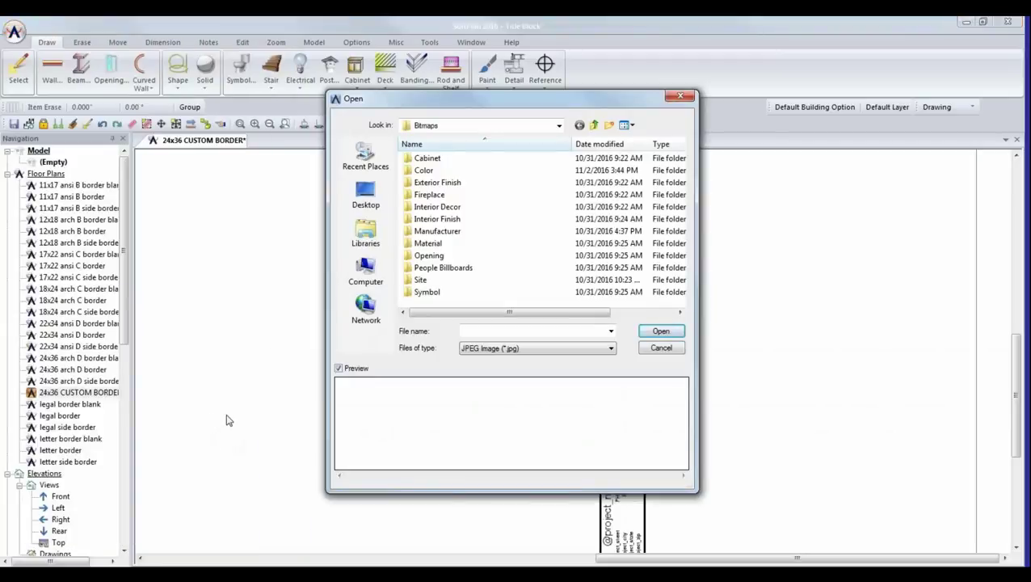
{"action": "left_click", "coordinate": [363, 236]}
{"action": "double_click", "coordinate": [441, 189]}
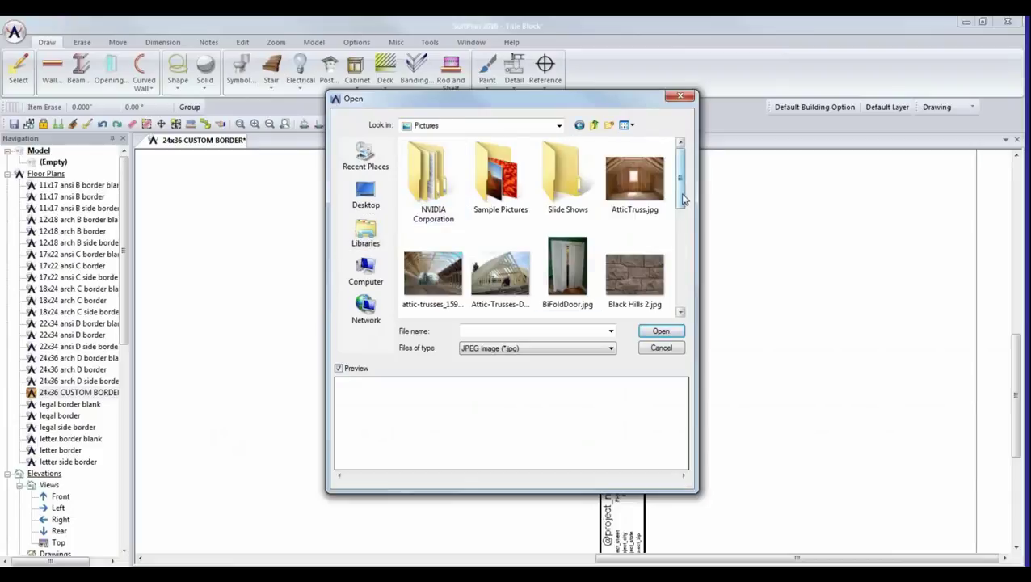
{"action": "scroll", "coordinate": [685, 202], "scroll_direction": "down", "scroll_amount": 3}
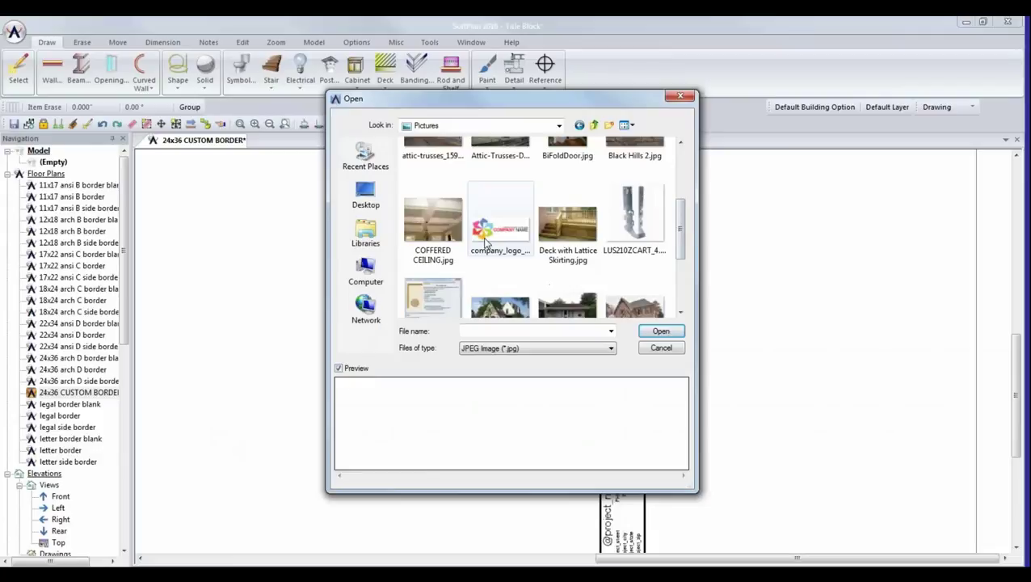
{"action": "left_click", "coordinate": [490, 241]}
{"action": "left_click", "coordinate": [661, 331]}
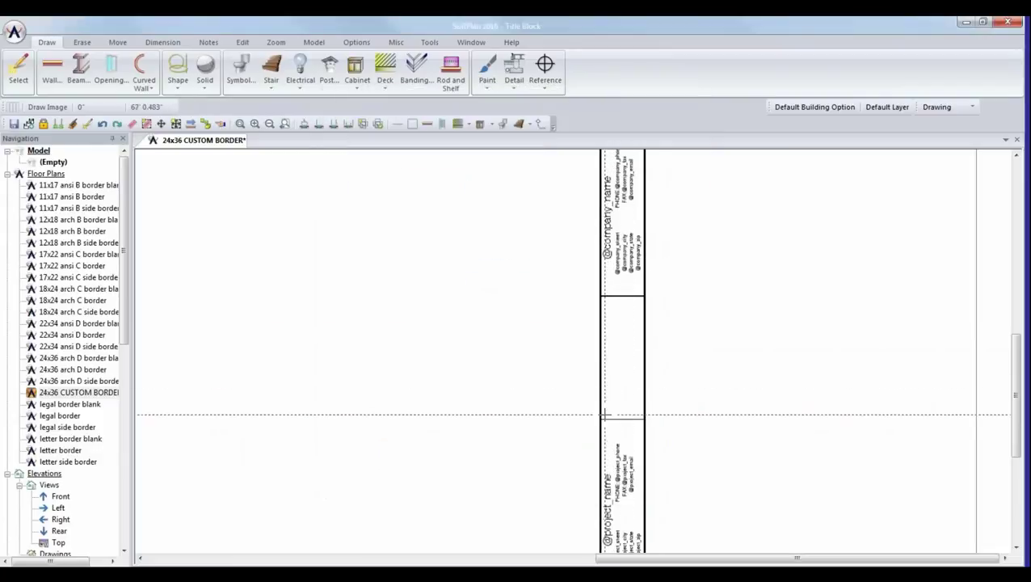
- Place the logo in the empty cell between the company and project details and adjust its width to about 4'-2 3/4" inside the border
{"action": "left_click", "coordinate": [602, 416]}
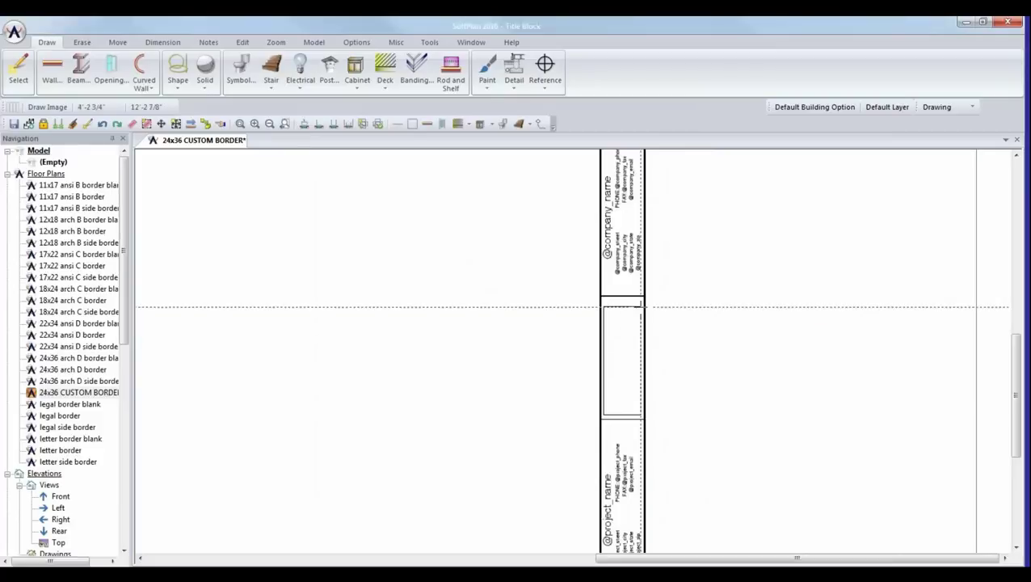
{"action": "left_click", "coordinate": [642, 300]}
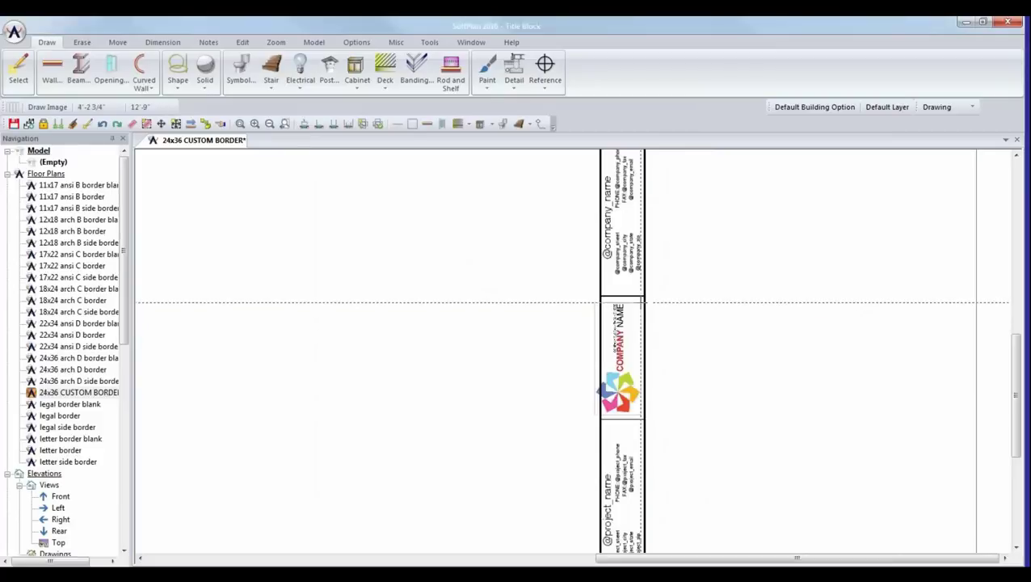
{"action": "left_click", "coordinate": [190, 124]}
{"action": "left_click", "coordinate": [596, 414]}
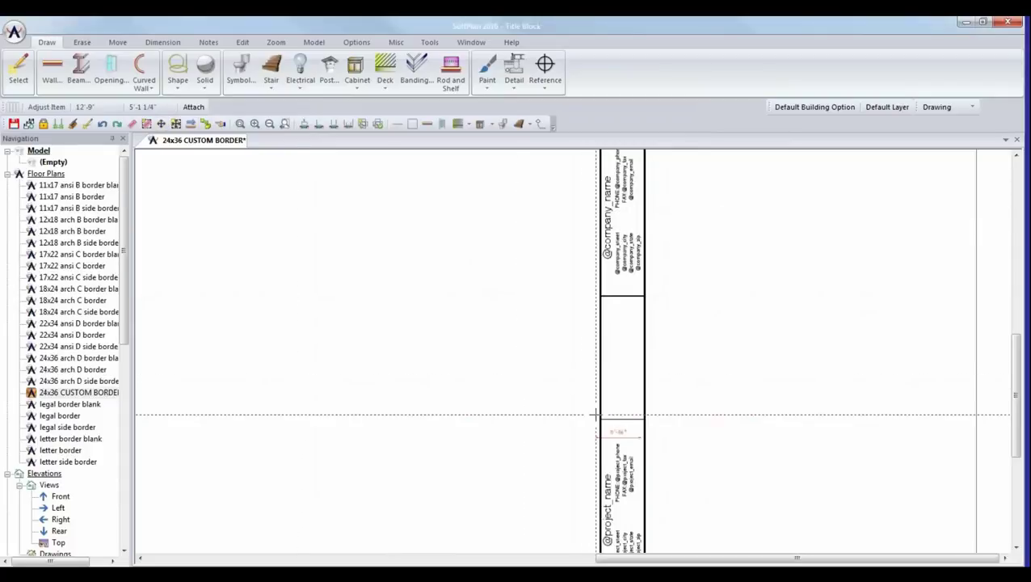
{"action": "left_click", "coordinate": [598, 389]}
{"action": "scroll", "coordinate": [621, 366], "scroll_direction": "up", "scroll_amount": 1}
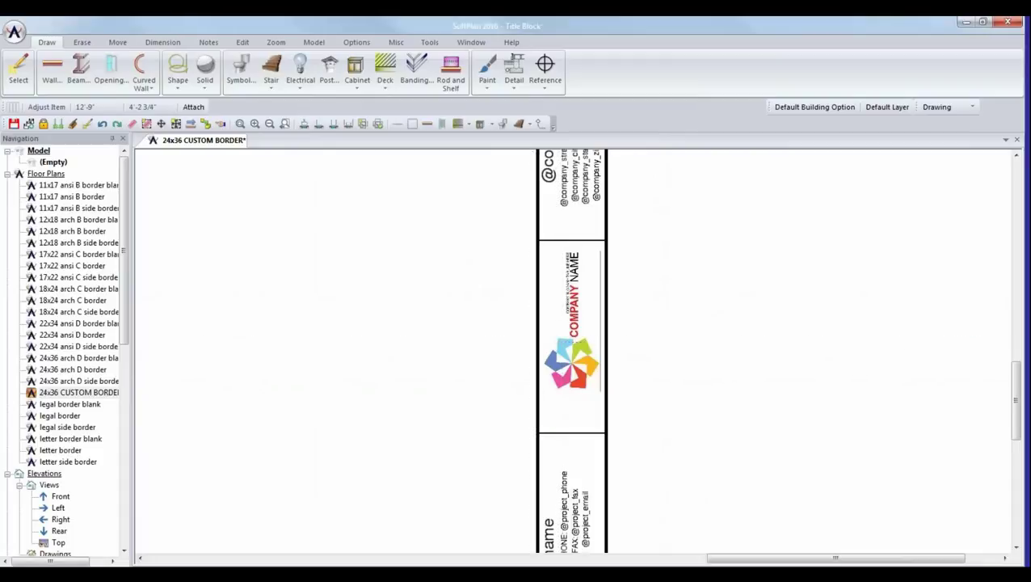
- Move the dividing line below the logo up so that it sits just beneath the image
{"action": "left_click", "coordinate": [161, 123]}
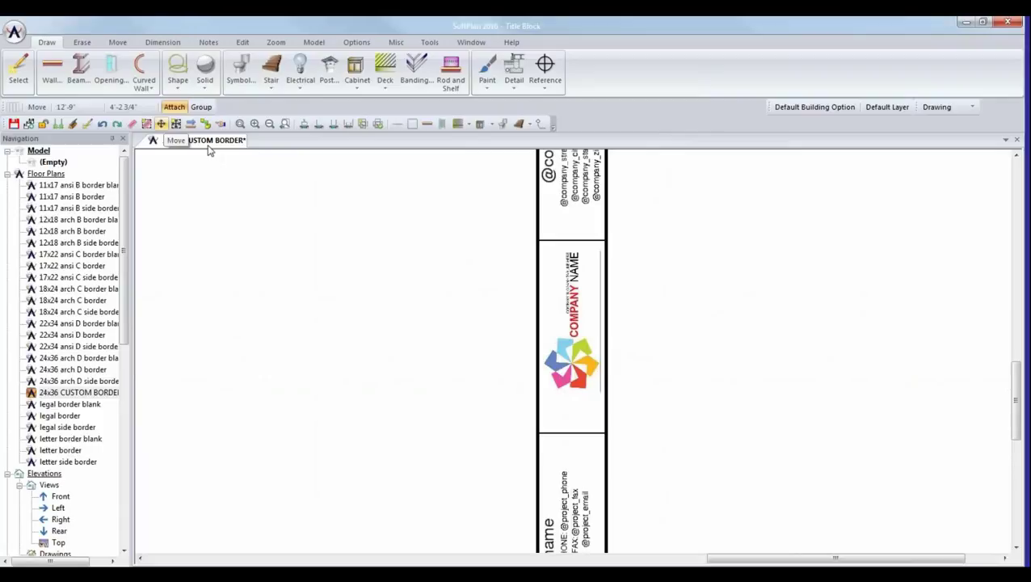
{"action": "left_click", "coordinate": [573, 434]}
{"action": "left_click", "coordinate": [573, 402]}
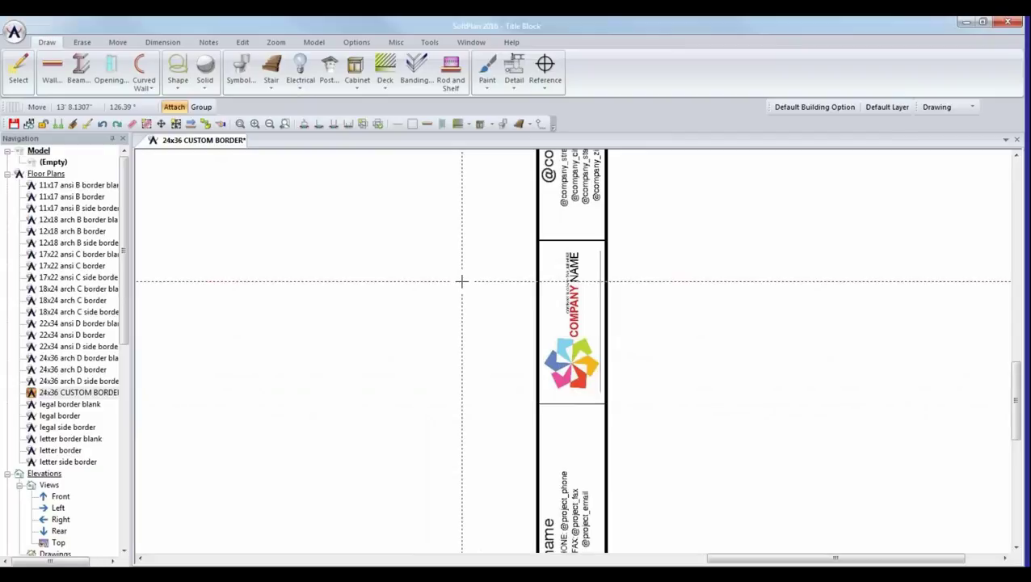
- Examine the company fields in the title block and the Company Information in System Options that supplies them
{"action": "scroll", "coordinate": [461, 281], "scroll_direction": "down", "scroll_amount": 3}
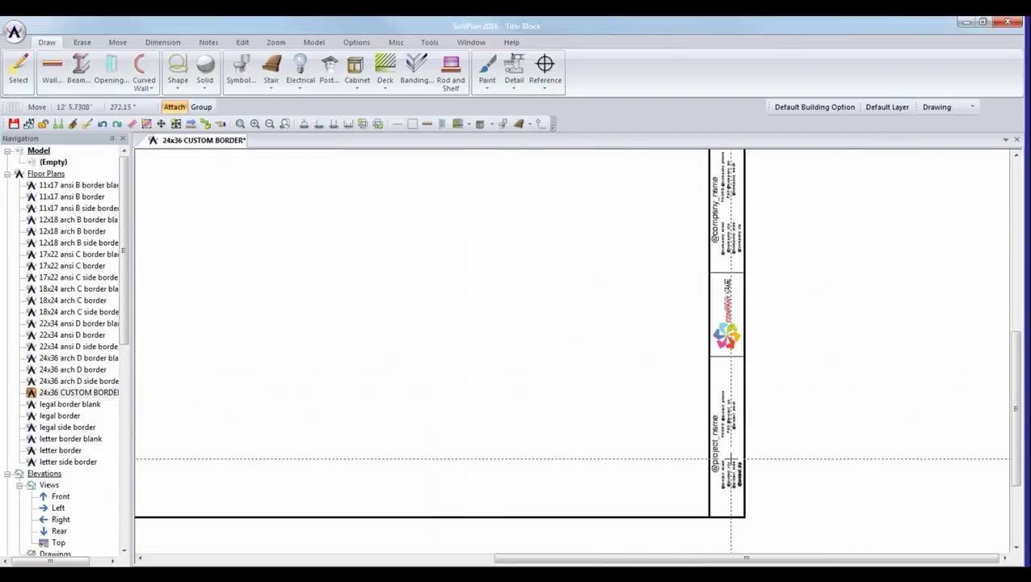
{"action": "scroll", "coordinate": [732, 236], "scroll_direction": "up", "scroll_amount": 3}
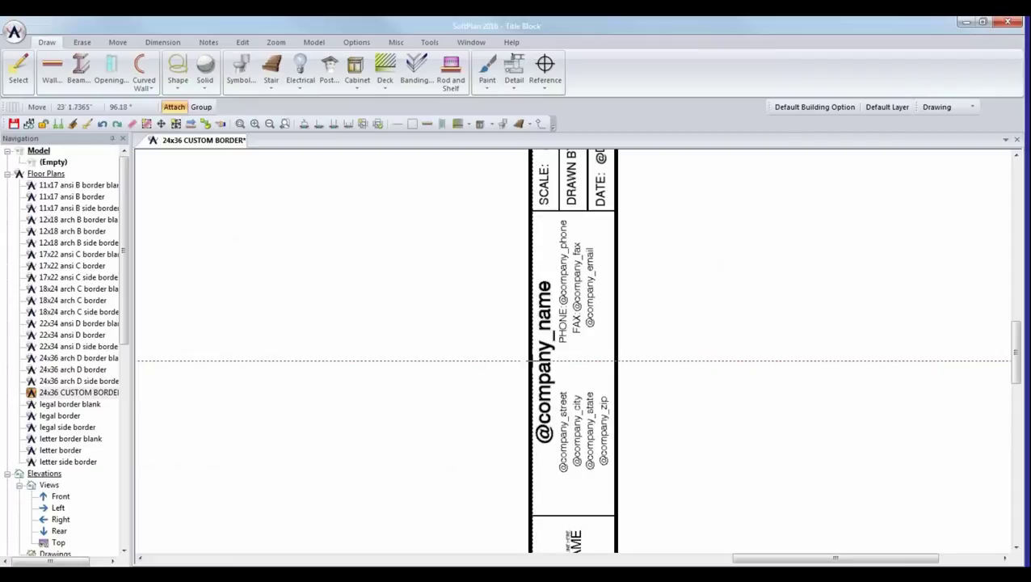
{"action": "left_click", "coordinate": [19, 33]}
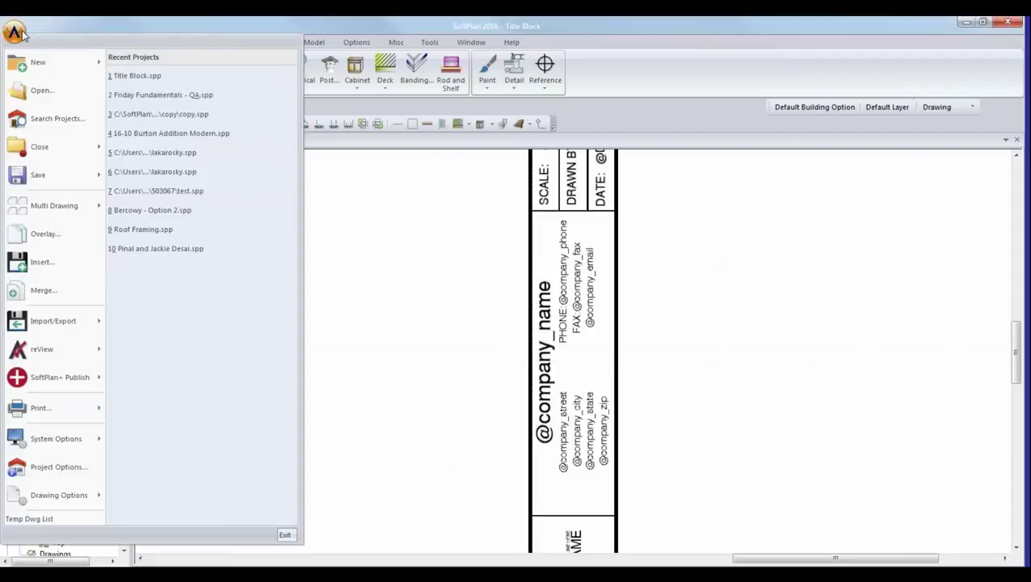
{"action": "mouse_move", "coordinate": [75, 441]}
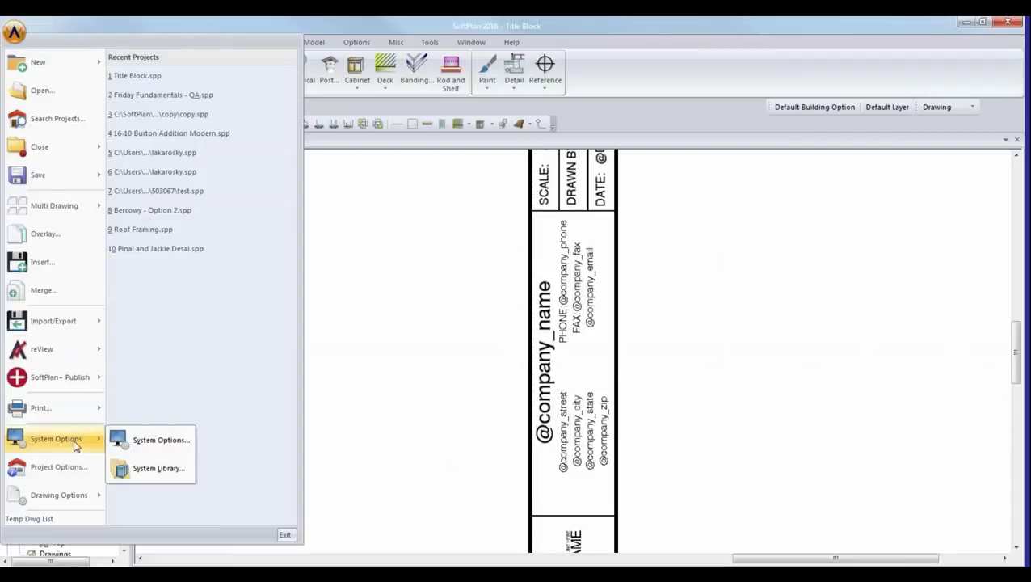
{"action": "left_click", "coordinate": [127, 441]}
{"action": "left_click", "coordinate": [44, 98]}
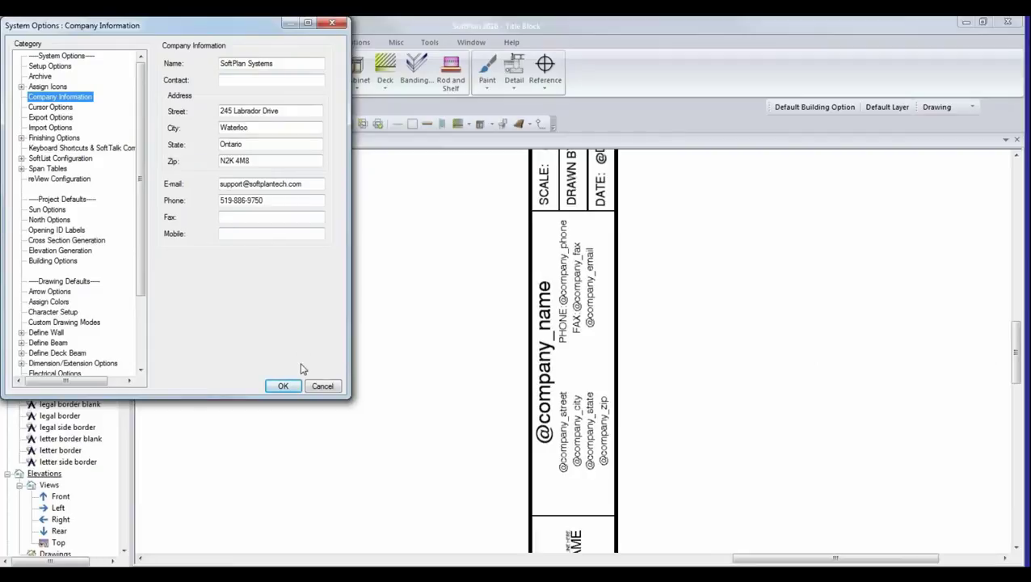
{"action": "left_click", "coordinate": [294, 387]}
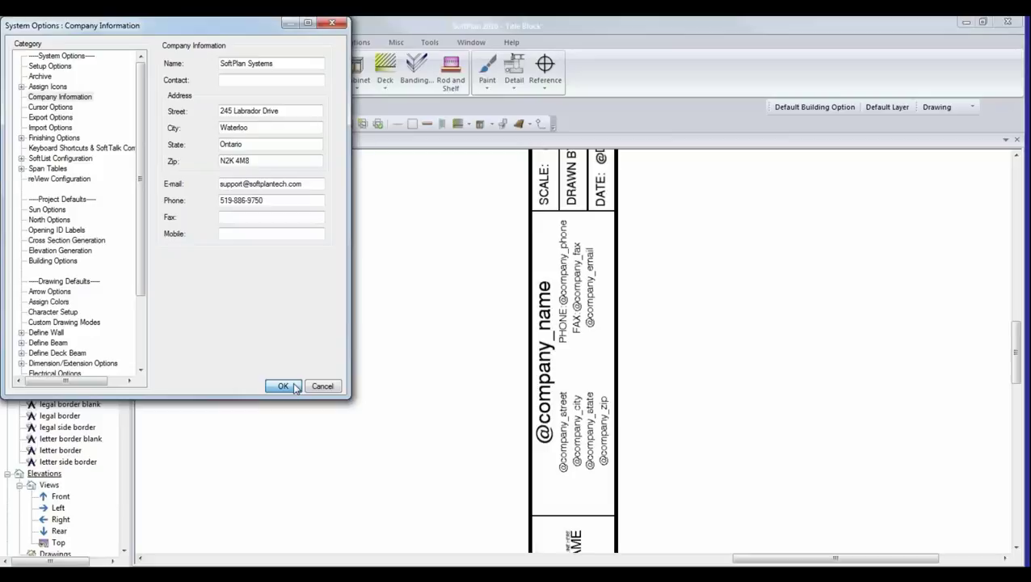
{"action": "left_click", "coordinate": [518, 341]}
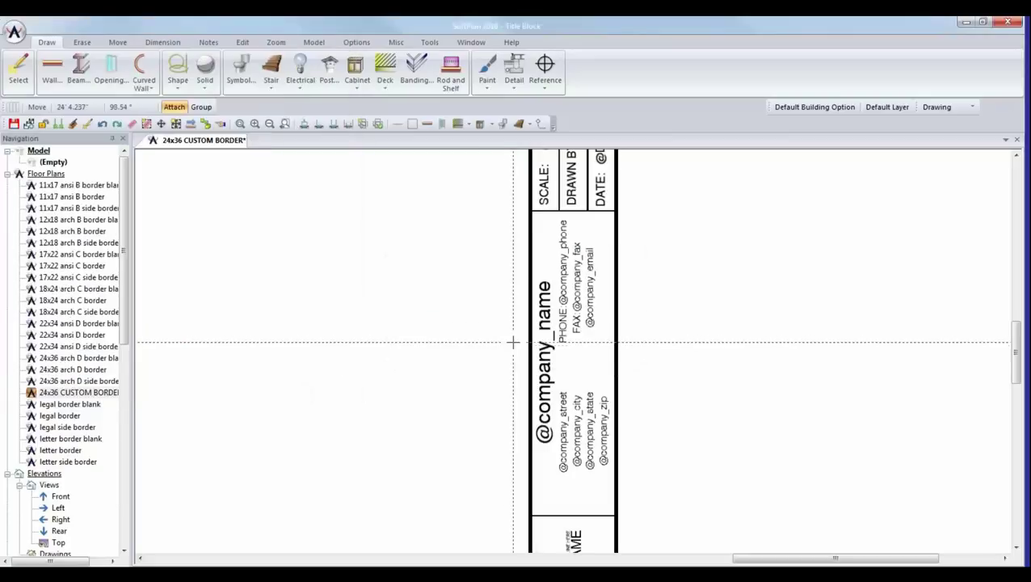
- Examine the project fields in the title block and the Project Information fields in Project Options that supply them
{"action": "scroll", "coordinate": [512, 342], "scroll_direction": "down", "scroll_amount": 10}
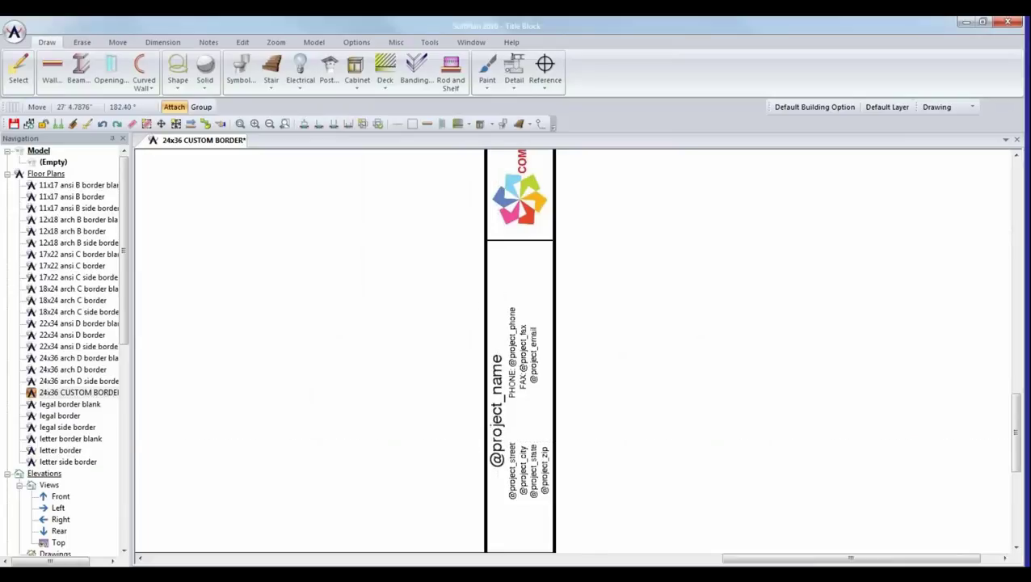
{"action": "left_click", "coordinate": [14, 33]}
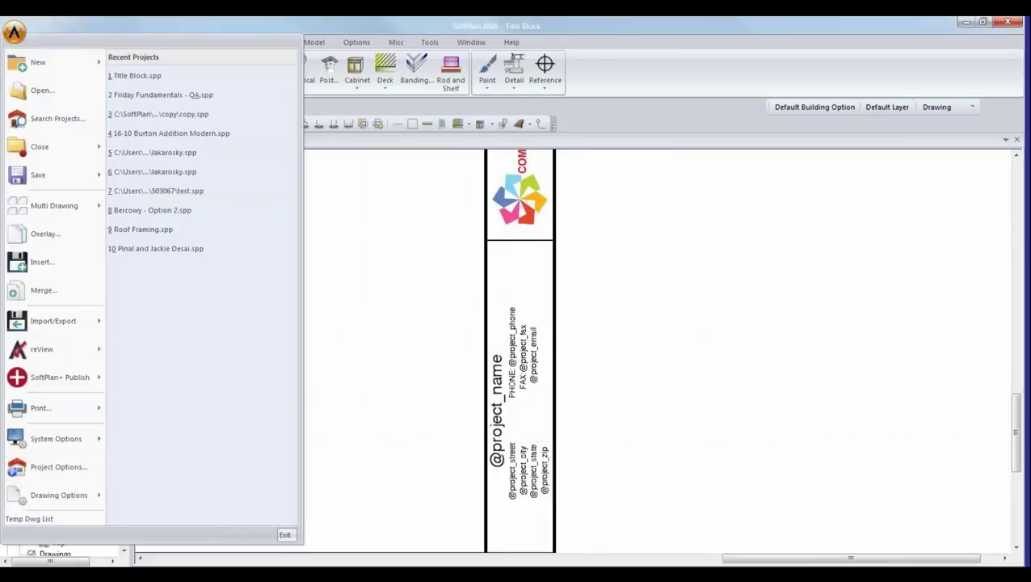
{"action": "left_click", "coordinate": [69, 468]}
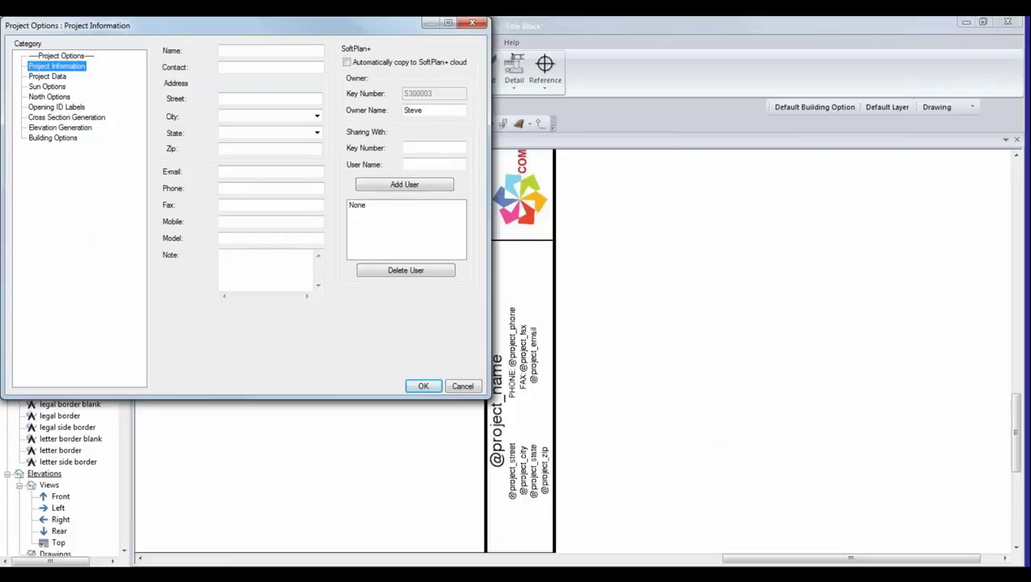
{"action": "left_click", "coordinate": [461, 387]}
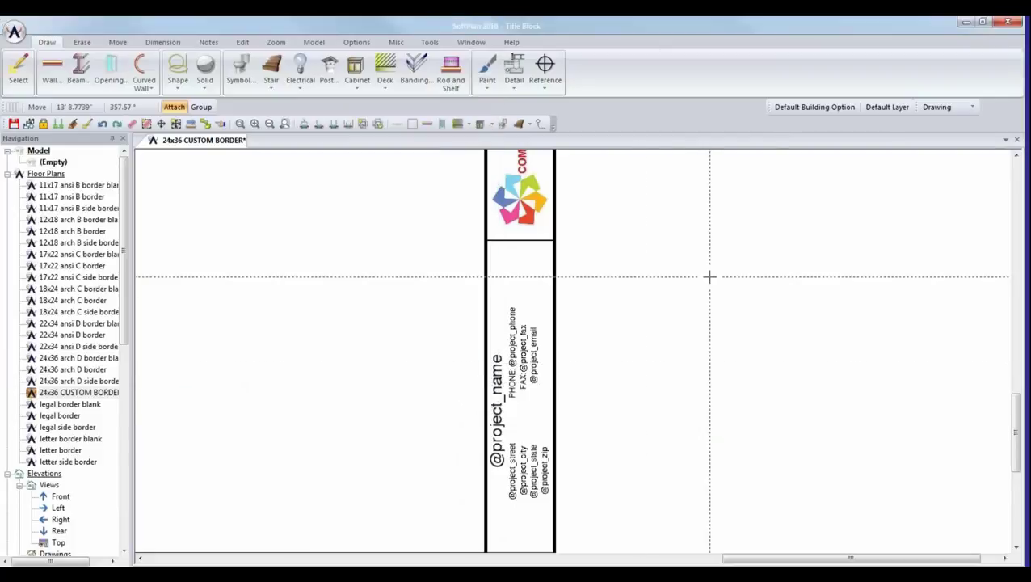
{"action": "scroll", "coordinate": [662, 294], "scroll_direction": "up", "scroll_amount": 5}
{"action": "scroll", "coordinate": [656, 436], "scroll_direction": "up", "scroll_amount": 4}
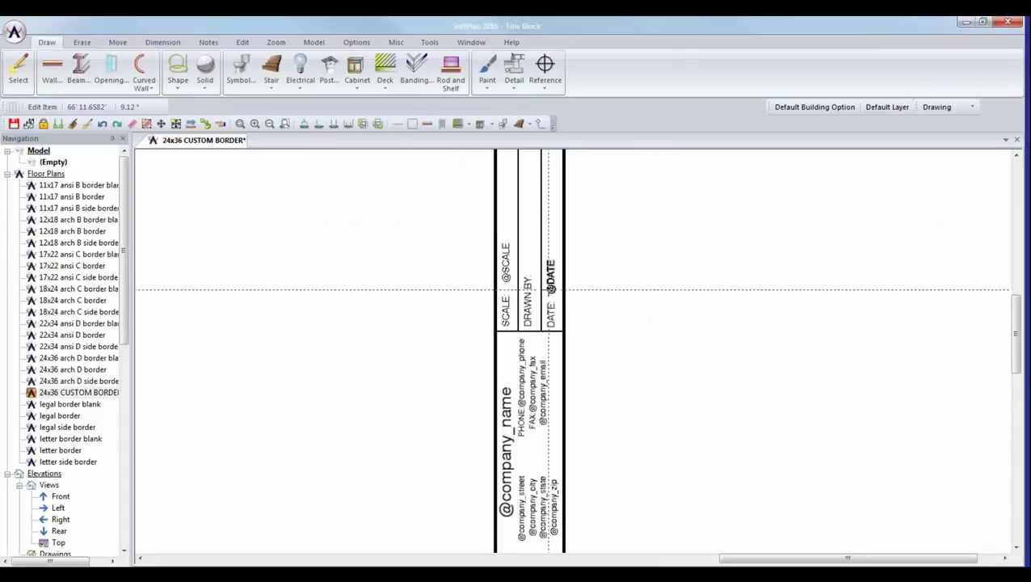
{"action": "double_click", "coordinate": [551, 282]}
{"action": "key", "text": "ctrl+a"}
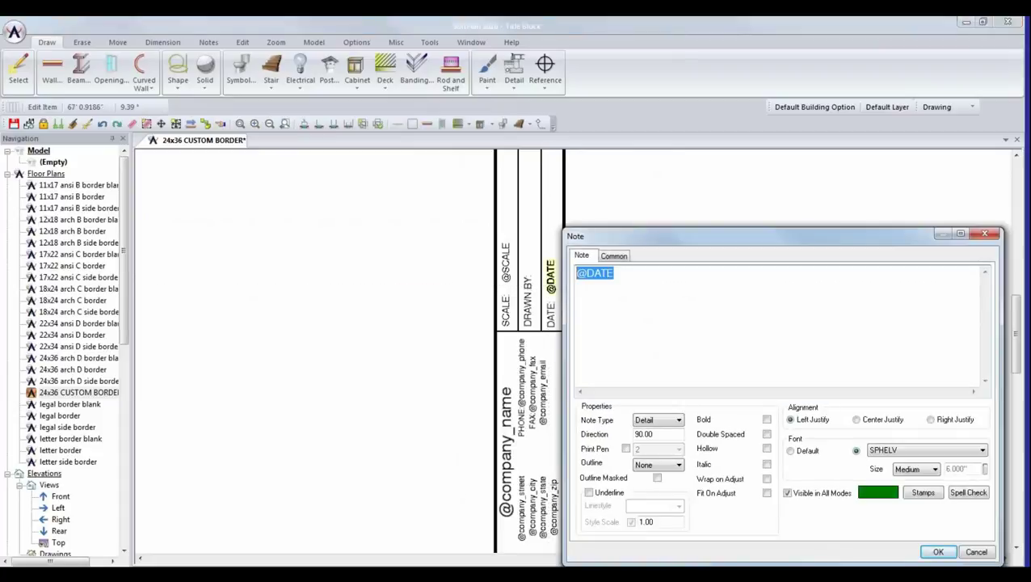
{"action": "key", "text": "Delete"}
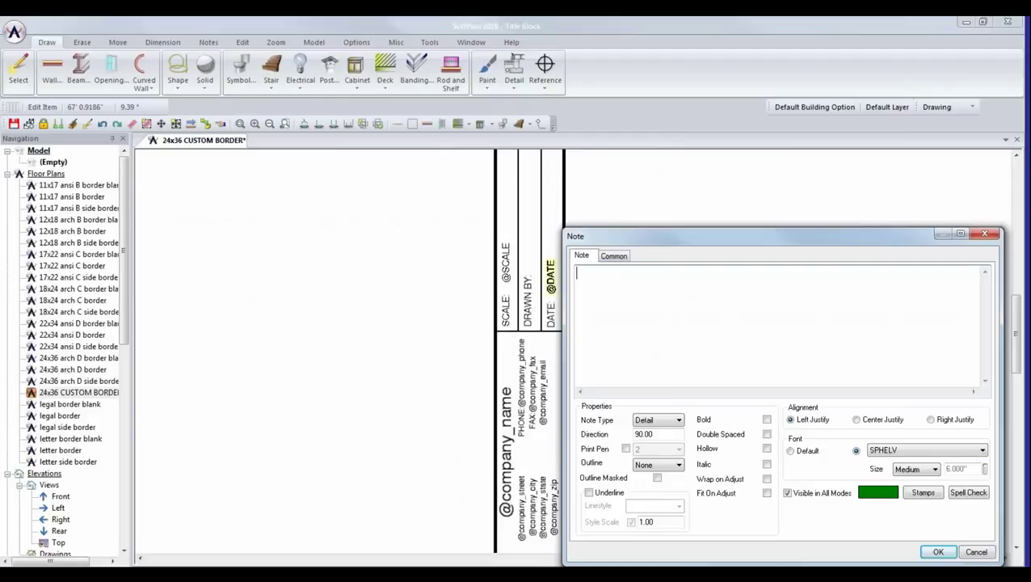
{"action": "left_click", "coordinate": [921, 493]}
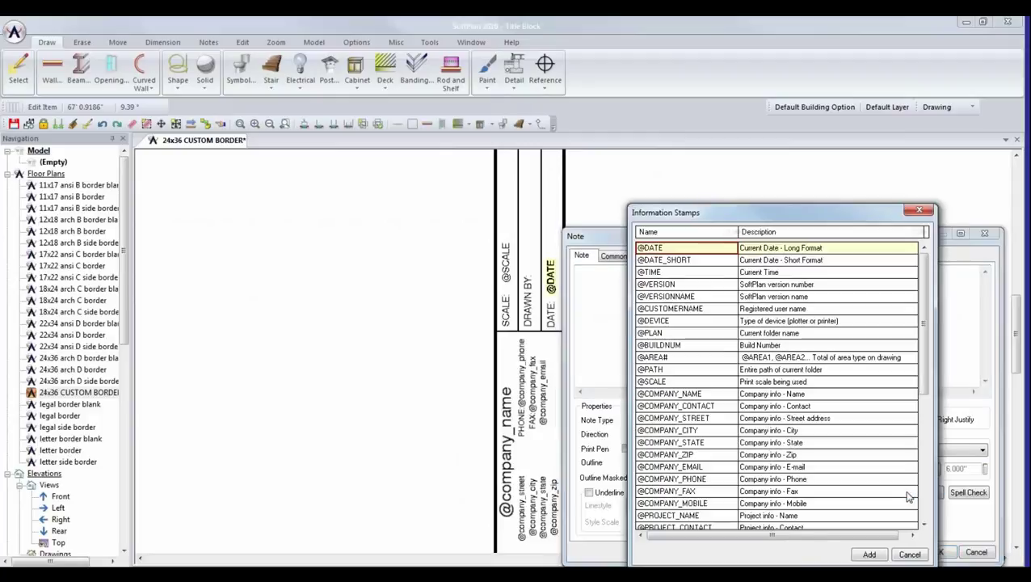
{"action": "left_click", "coordinate": [656, 262]}
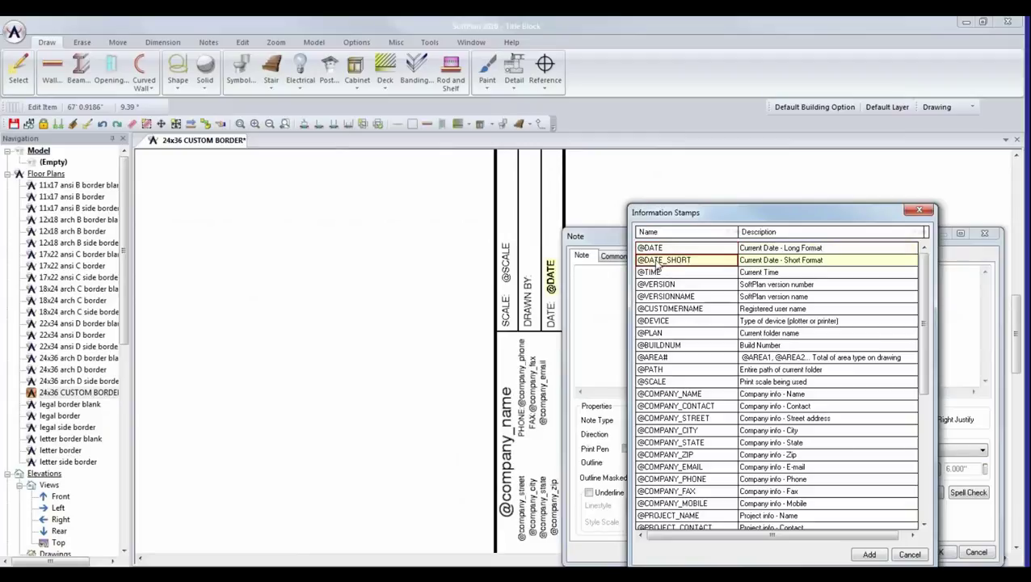
{"action": "left_click", "coordinate": [868, 555]}
{"action": "left_click", "coordinate": [938, 552]}
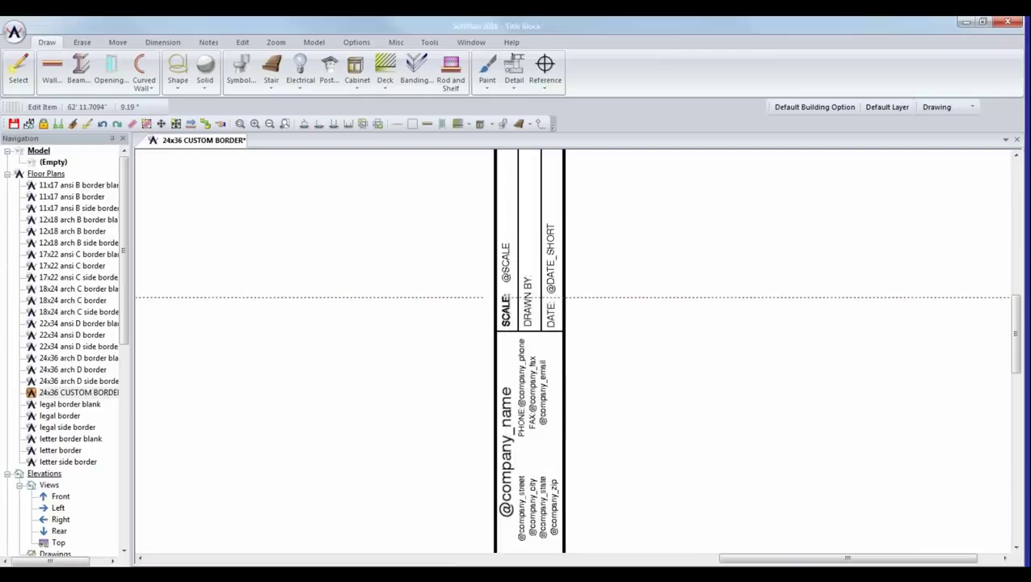
- Save the 24x36 CUSTOM BORDER drawing and reopen the Friday Fundamentals - QA project
{"action": "scroll", "coordinate": [565, 323], "scroll_direction": "down", "scroll_amount": 2}
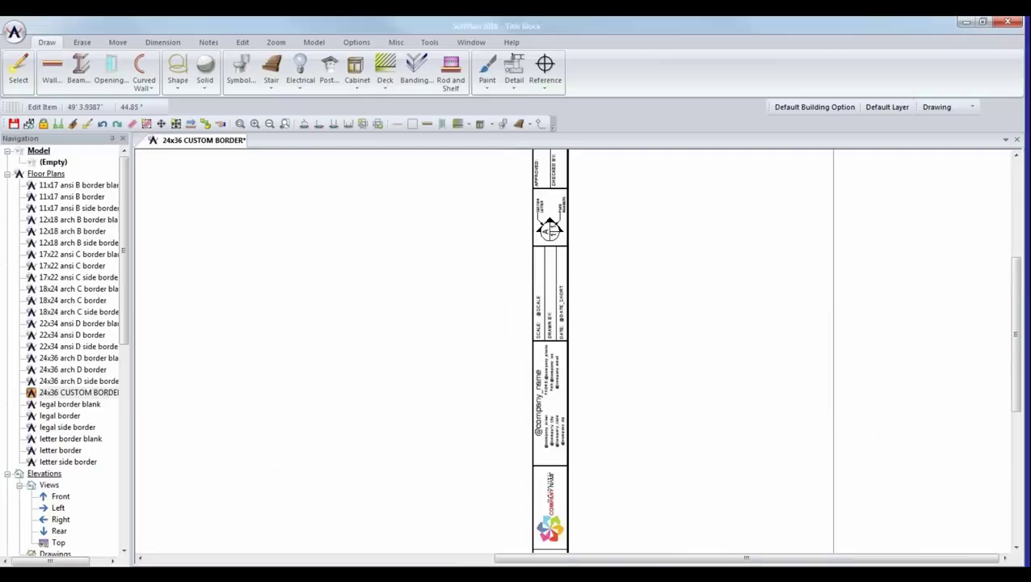
{"action": "left_click", "coordinate": [286, 125]}
{"action": "left_click", "coordinate": [13, 126]}
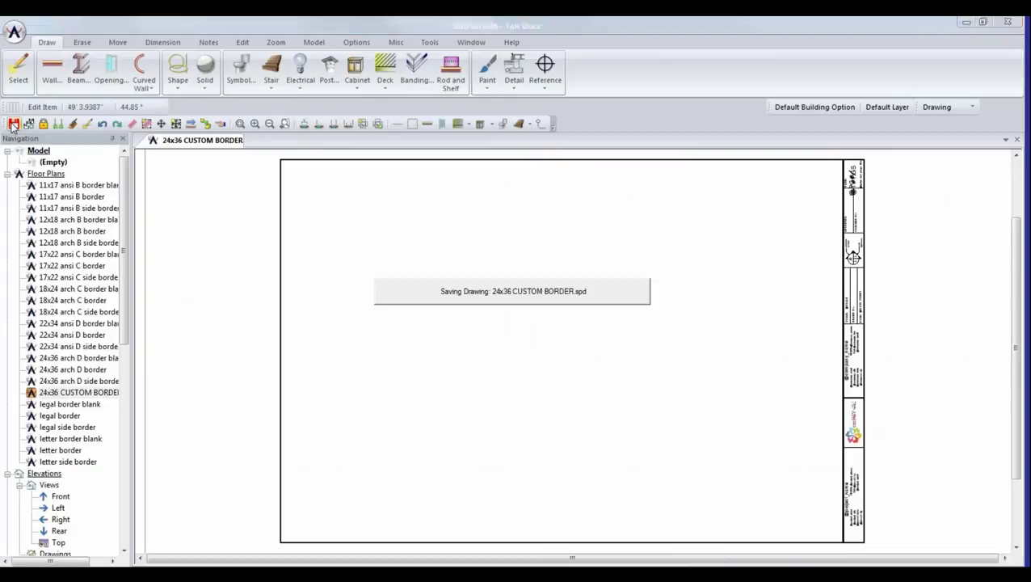
{"action": "left_click", "coordinate": [14, 32]}
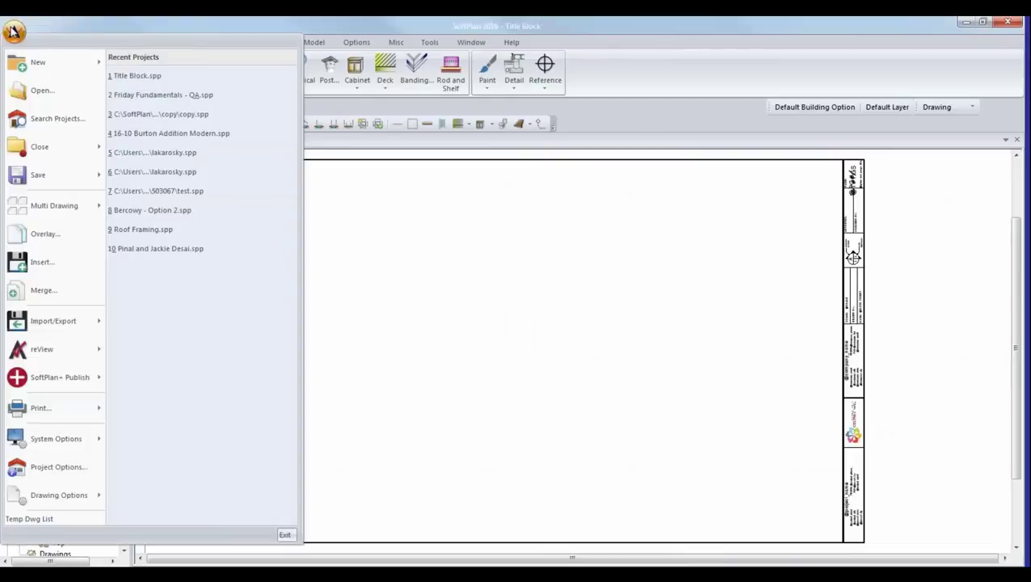
{"action": "left_click", "coordinate": [189, 96]}
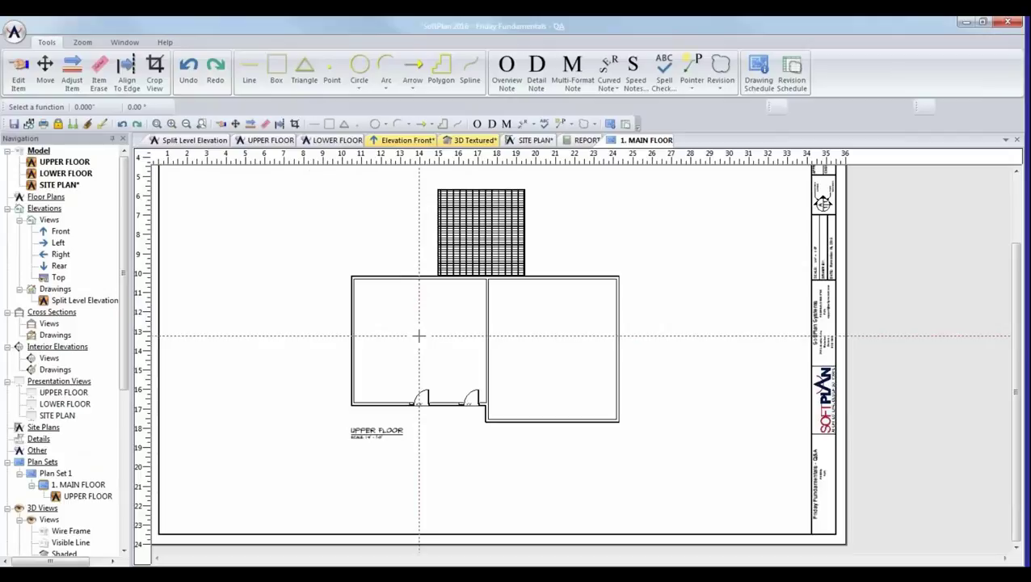
- Edit Plan Set 1 so that its border uses the 24x36 CUSTOM BORDER.spd drawing from the Title Block folder
{"action": "right_click", "coordinate": [49, 474]}
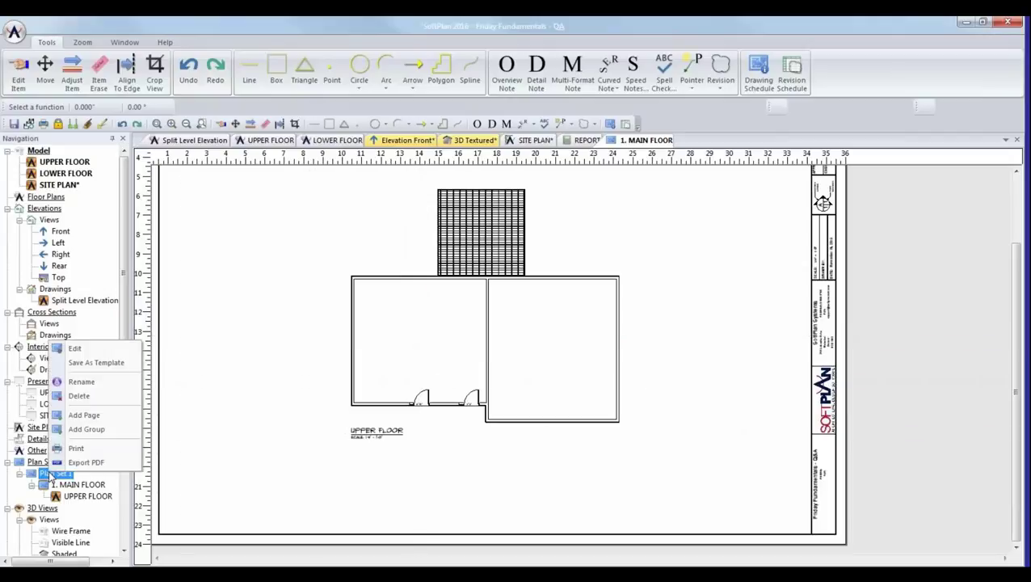
{"action": "left_click", "coordinate": [75, 349]}
{"action": "left_click_drag", "start_coordinate": [185, 295], "coordinate": [257, 185]}
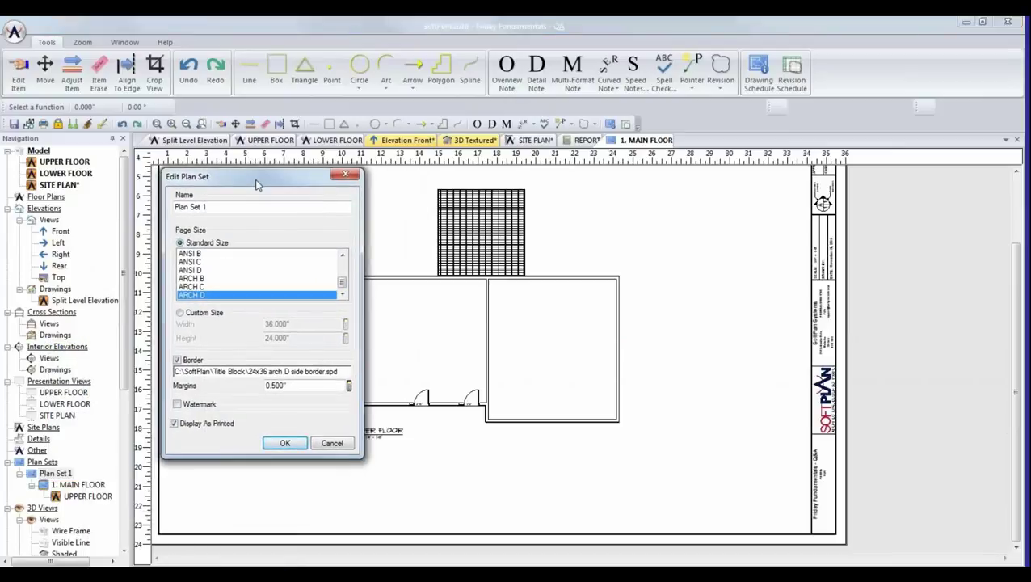
{"action": "left_click", "coordinate": [216, 376]}
{"action": "left_click_drag", "start_coordinate": [521, 267], "coordinate": [521, 322]}
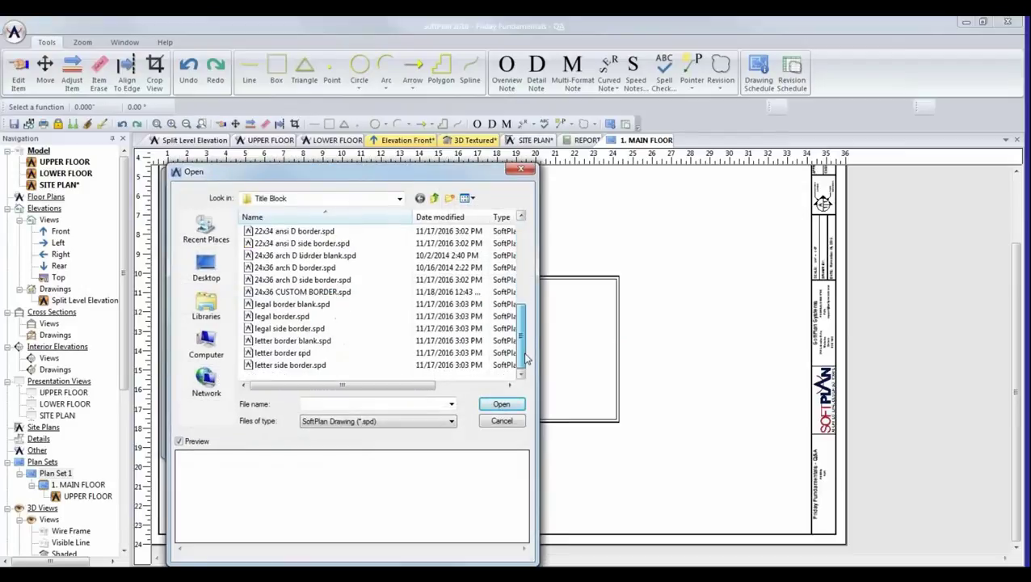
{"action": "left_click", "coordinate": [299, 291]}
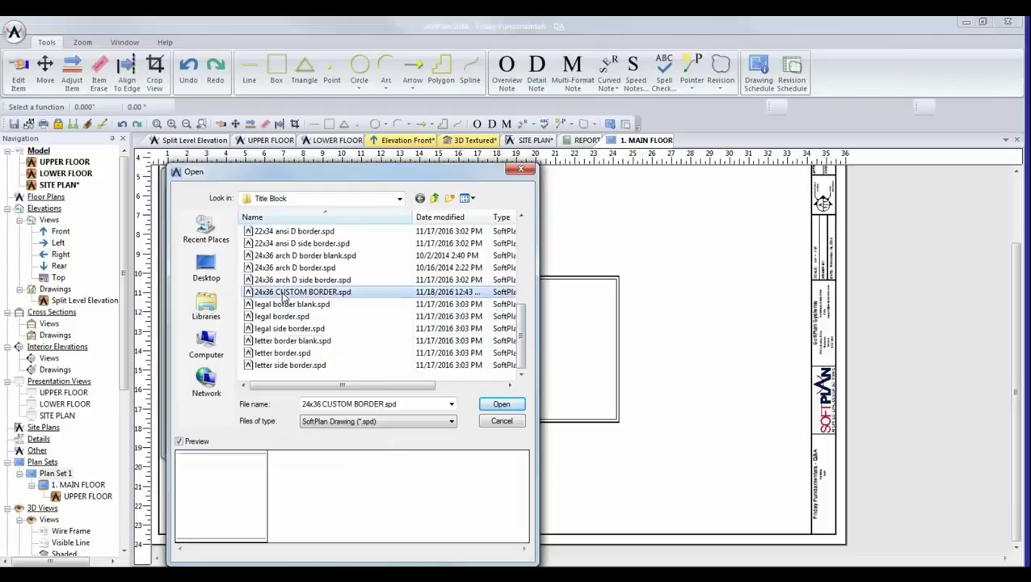
{"action": "left_click", "coordinate": [510, 406]}
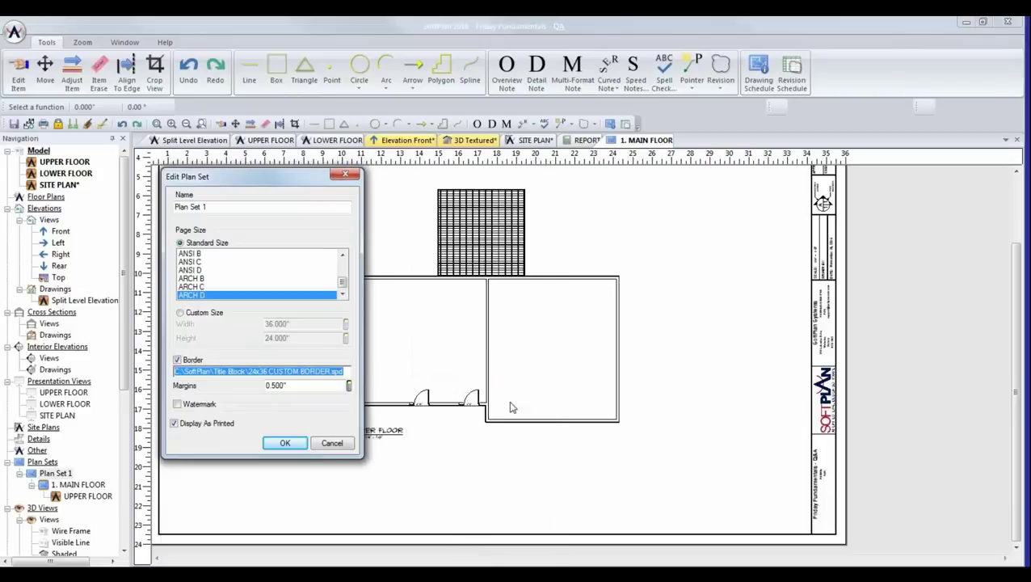
{"action": "left_click", "coordinate": [301, 444]}
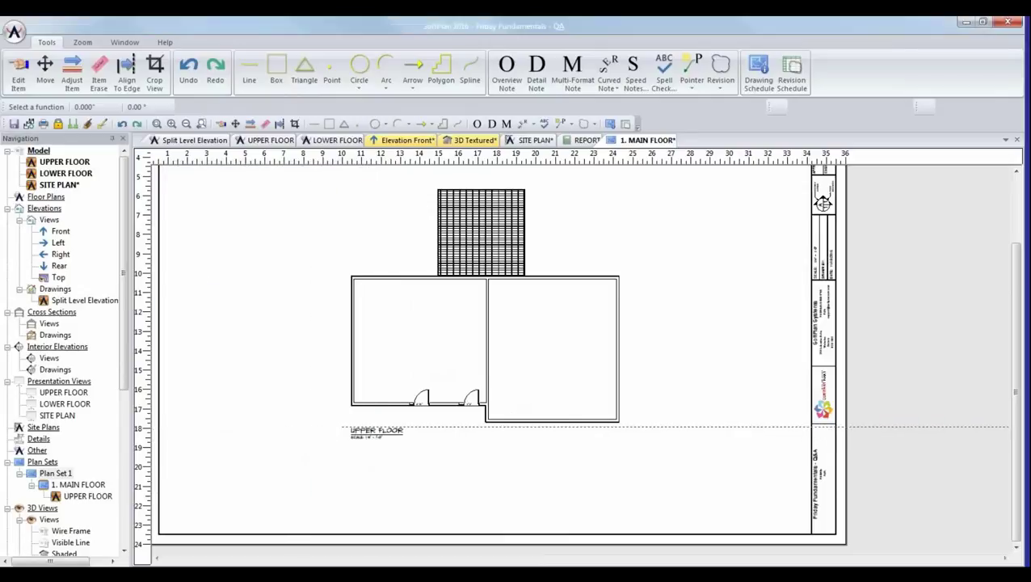
- Examine the logo, scale, date, company and project cells of the new border on the MAIN FLOOR page
{"action": "scroll", "coordinate": [827, 369], "scroll_direction": "up", "scroll_amount": 1}
{"action": "scroll", "coordinate": [587, 356], "scroll_direction": "up", "scroll_amount": 1}
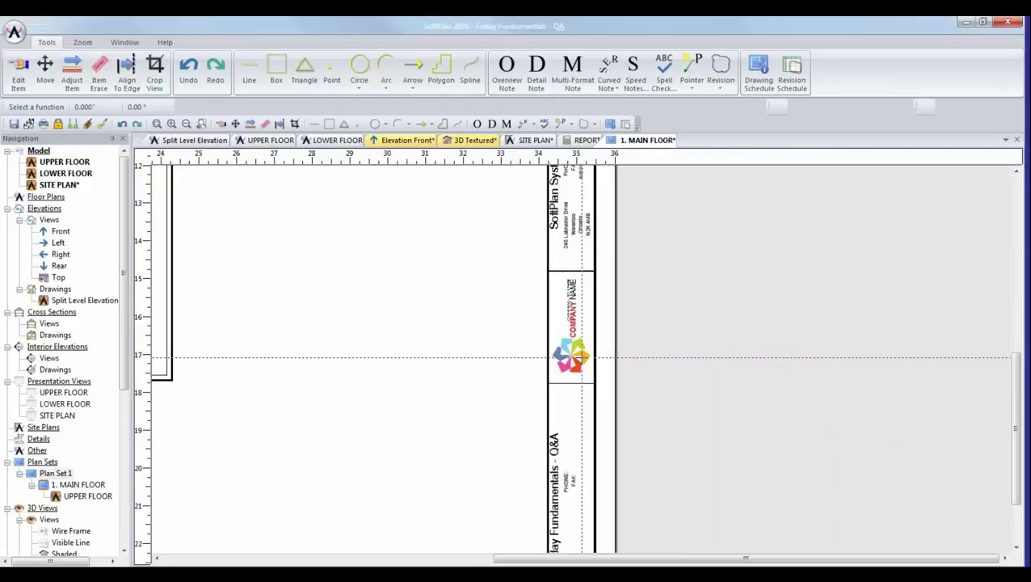
{"action": "mouse_move", "coordinate": [190, 206]}
{"action": "middle_mouse_down"}
{"action": "mouse_move", "coordinate": [570, 202]}
{"action": "mouse_move", "coordinate": [567, 447]}
{"action": "middle_mouse_up"}
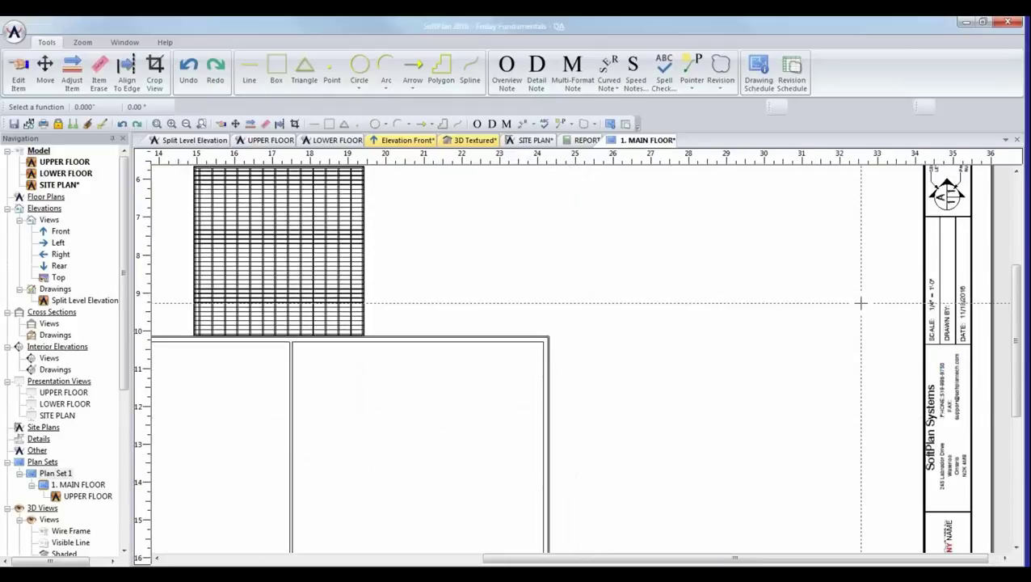
{"action": "scroll", "coordinate": [970, 317], "scroll_direction": "up", "scroll_amount": 2}
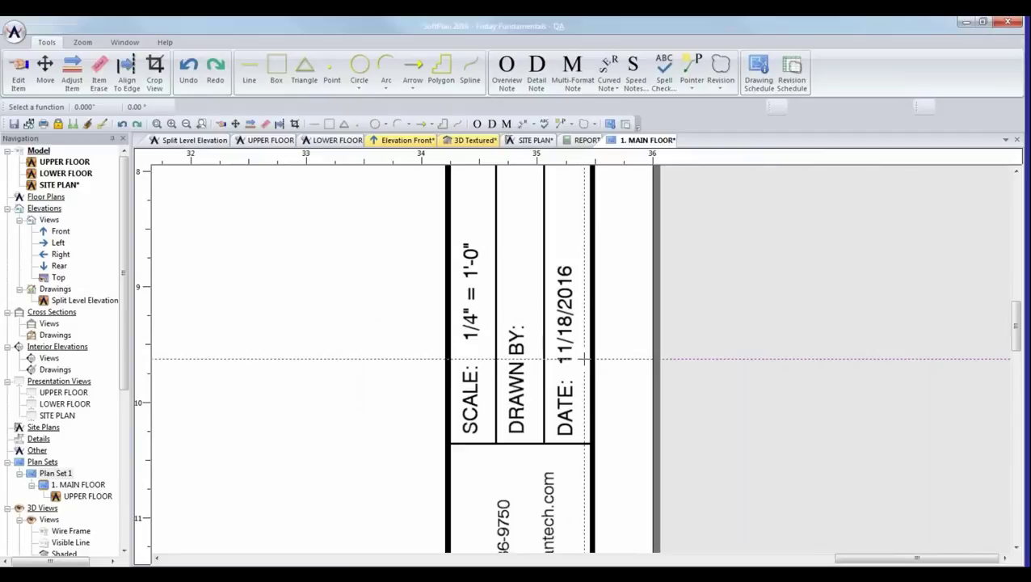
{"action": "scroll", "coordinate": [584, 359], "scroll_direction": "down", "scroll_amount": 5}
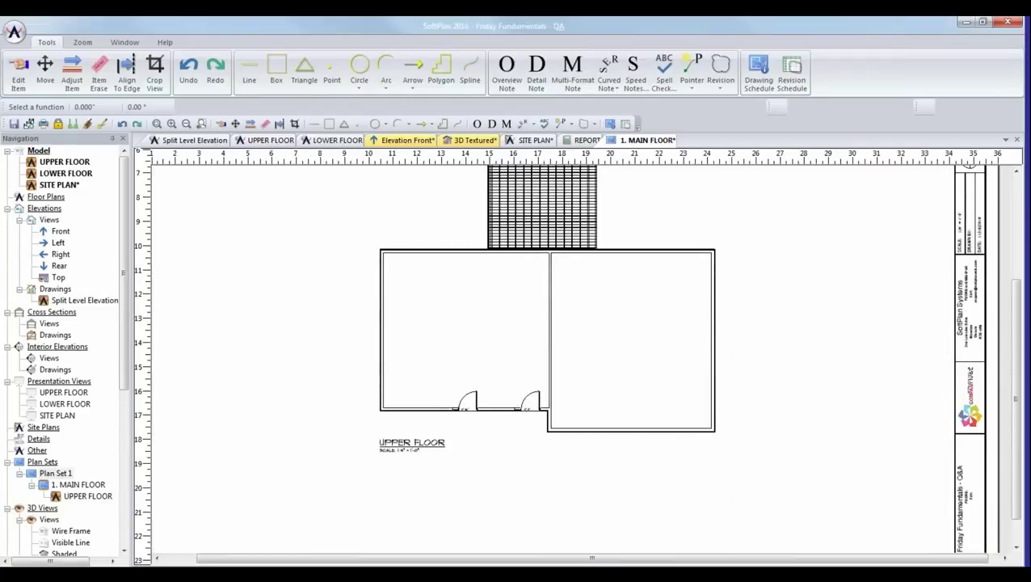
{"action": "scroll", "coordinate": [581, 358], "scroll_direction": "up", "scroll_amount": 2}
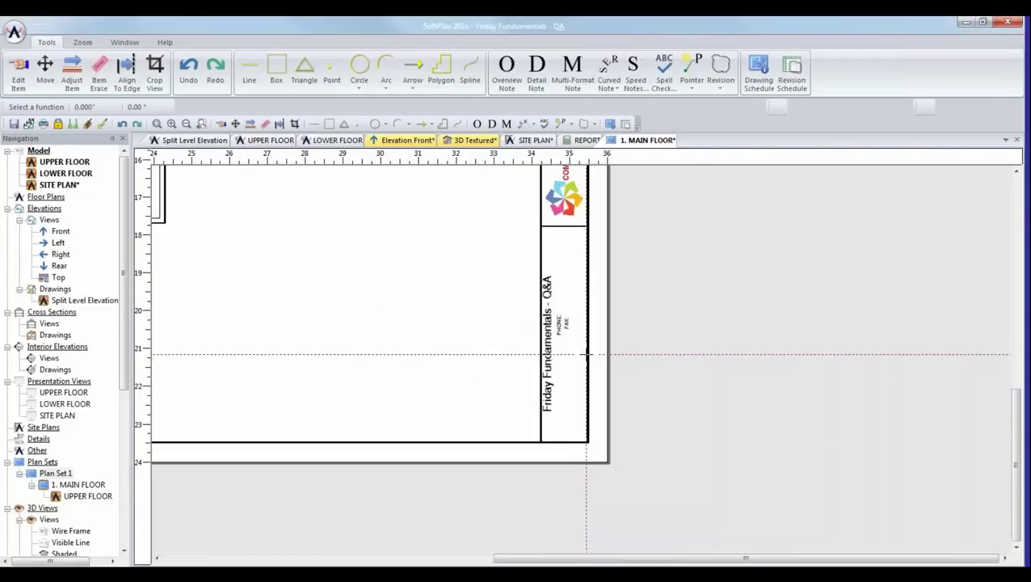
- Fill in the project's street address in Project Information and choose Maryland as the state and Berwyn Heights as the city
{"action": "left_click", "coordinate": [17, 34]}
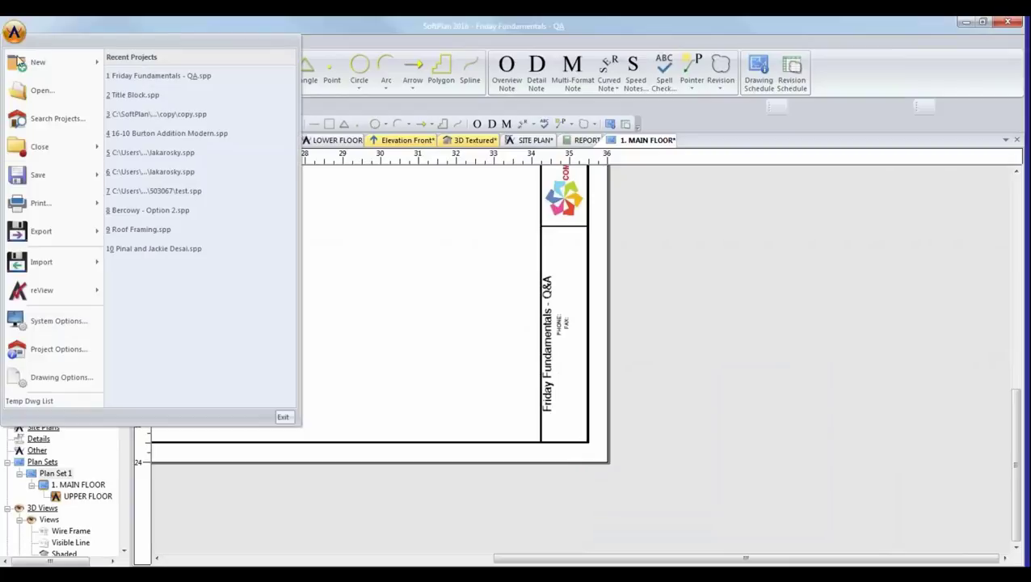
{"action": "left_click", "coordinate": [50, 350]}
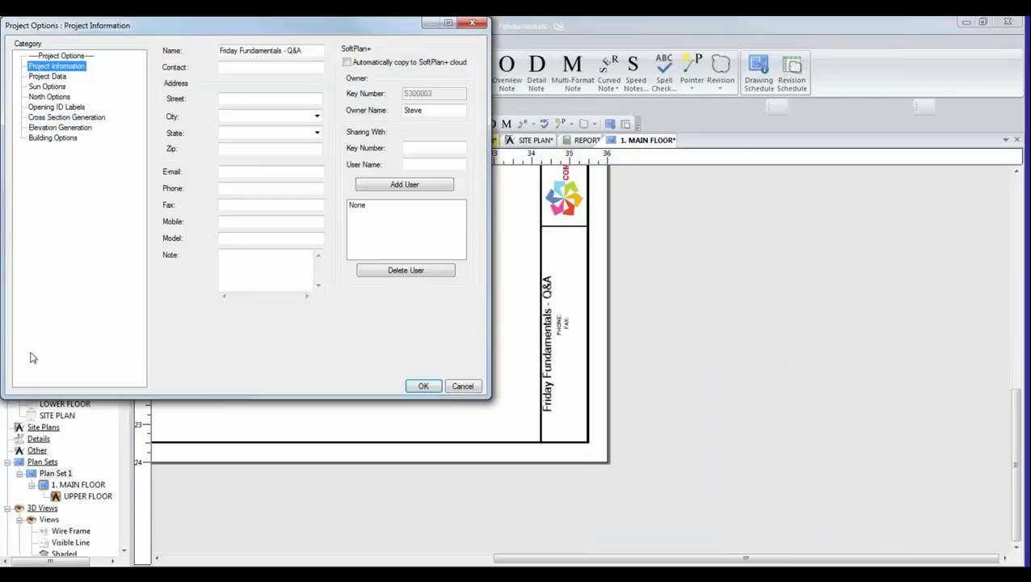
{"action": "left_click", "coordinate": [270, 98]}
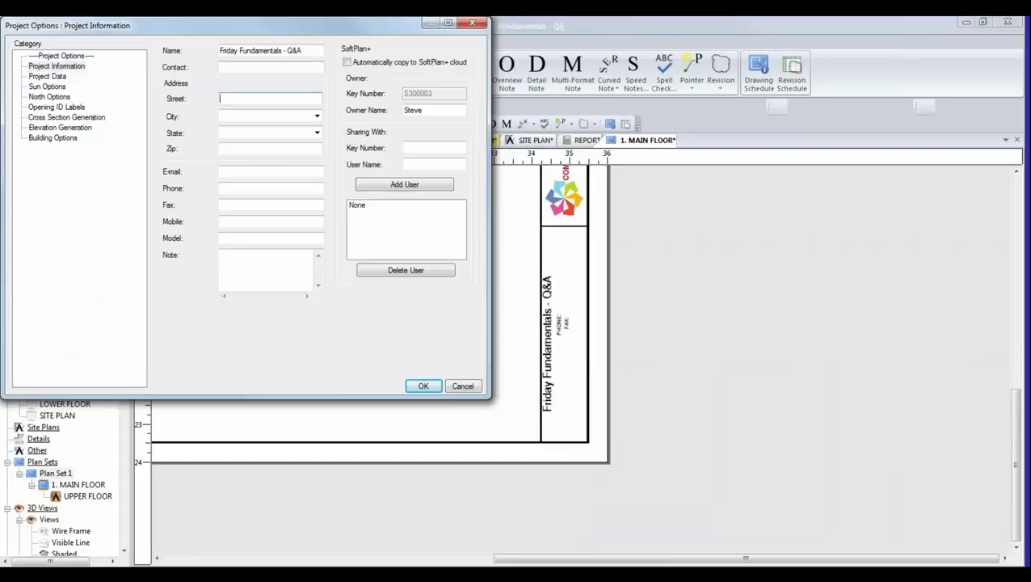
{"action": "type", "text": "123 MAIN"}
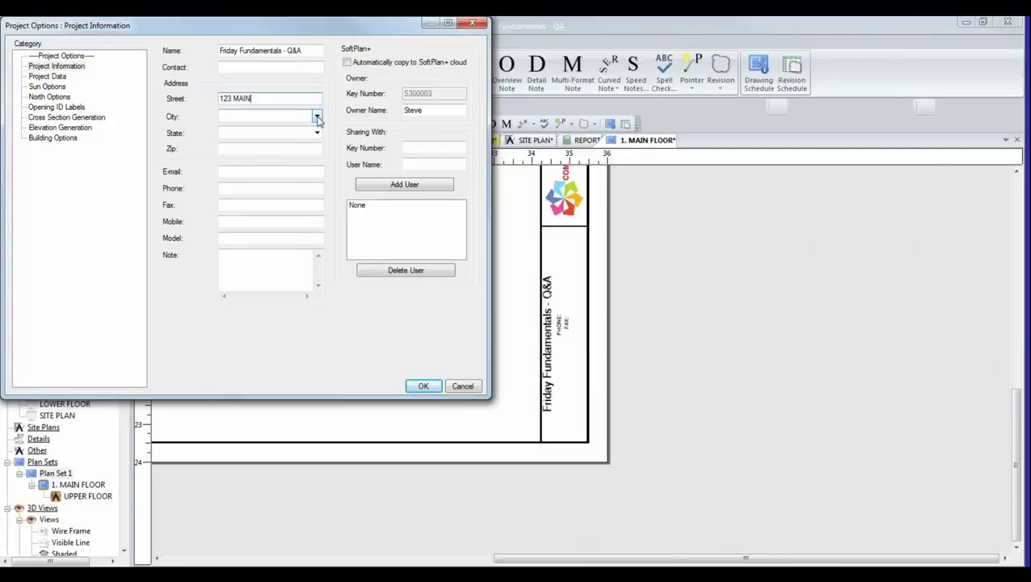
{"action": "left_click", "coordinate": [317, 118]}
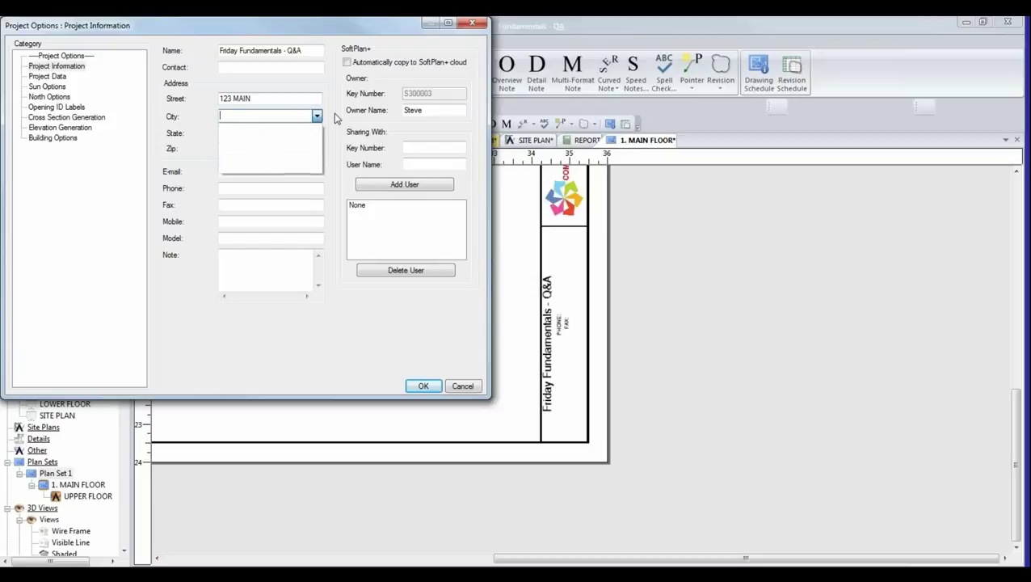
{"action": "left_click", "coordinate": [334, 118]}
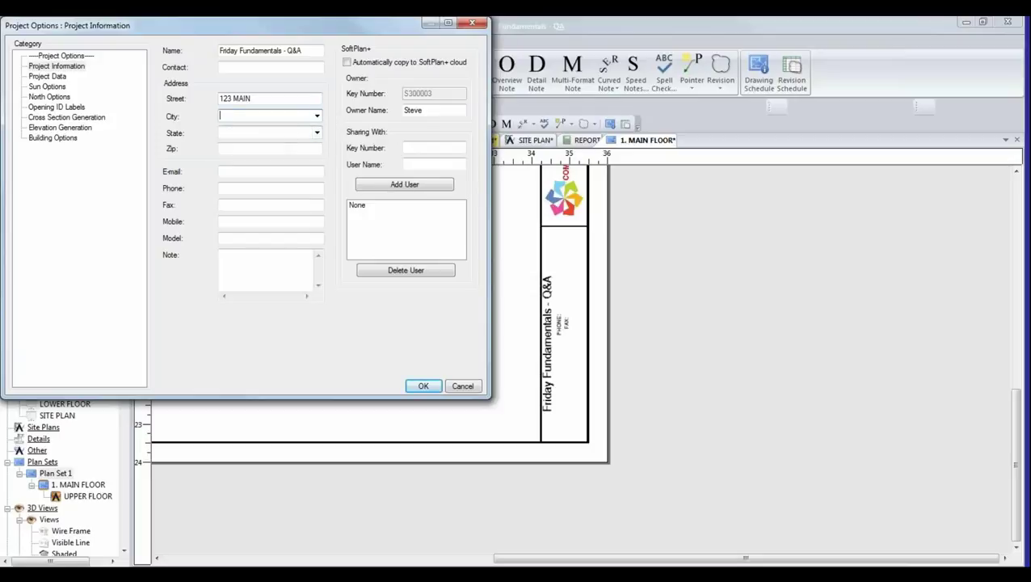
{"action": "left_click", "coordinate": [316, 134]}
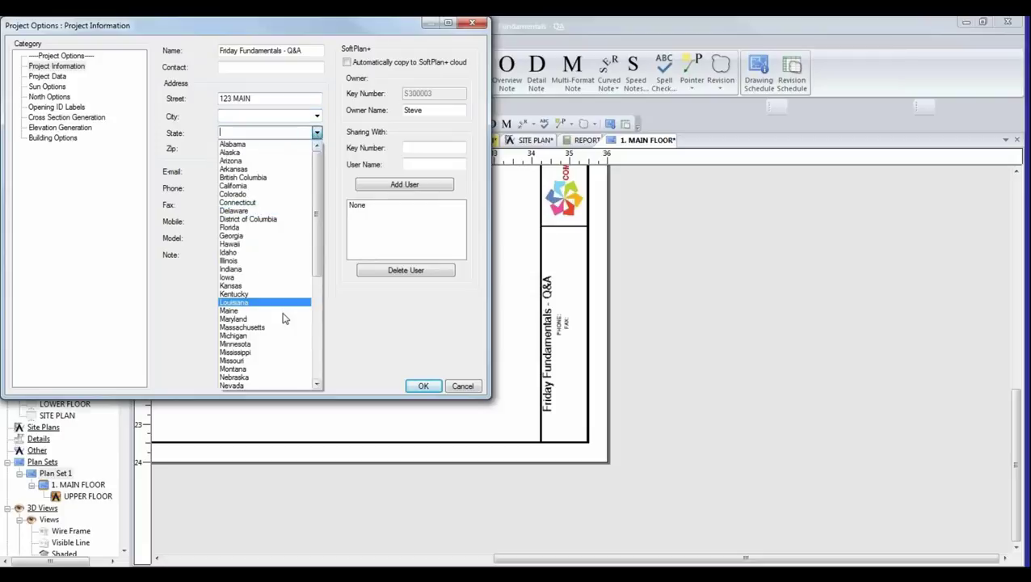
{"action": "left_click", "coordinate": [255, 319]}
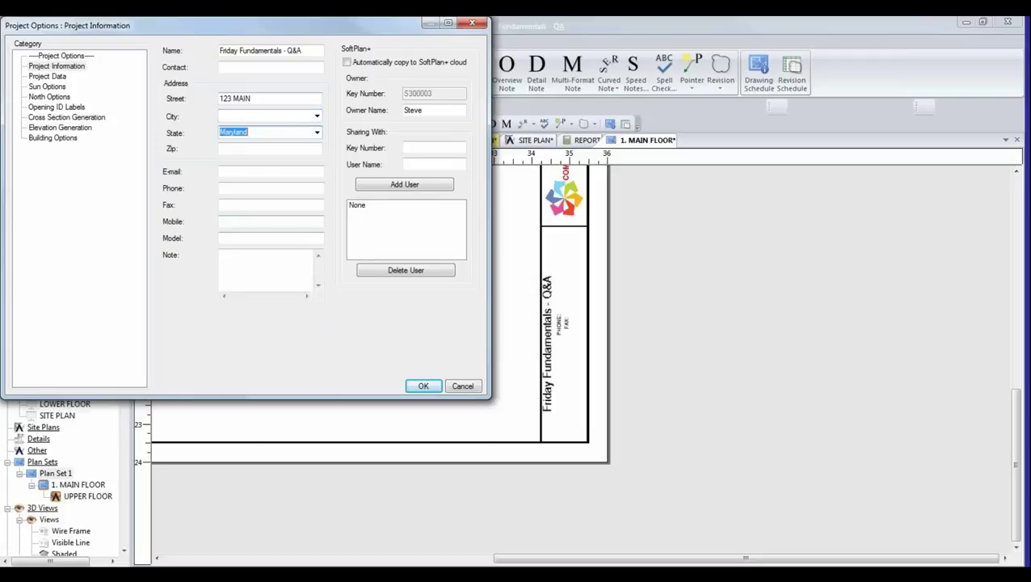
{"action": "left_click", "coordinate": [316, 117]}
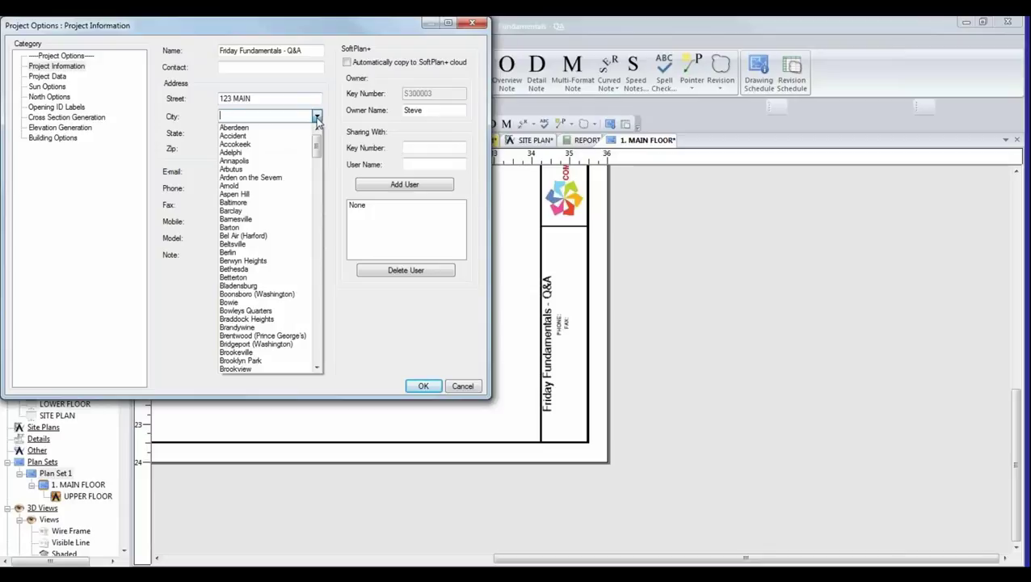
{"action": "left_click", "coordinate": [243, 261]}
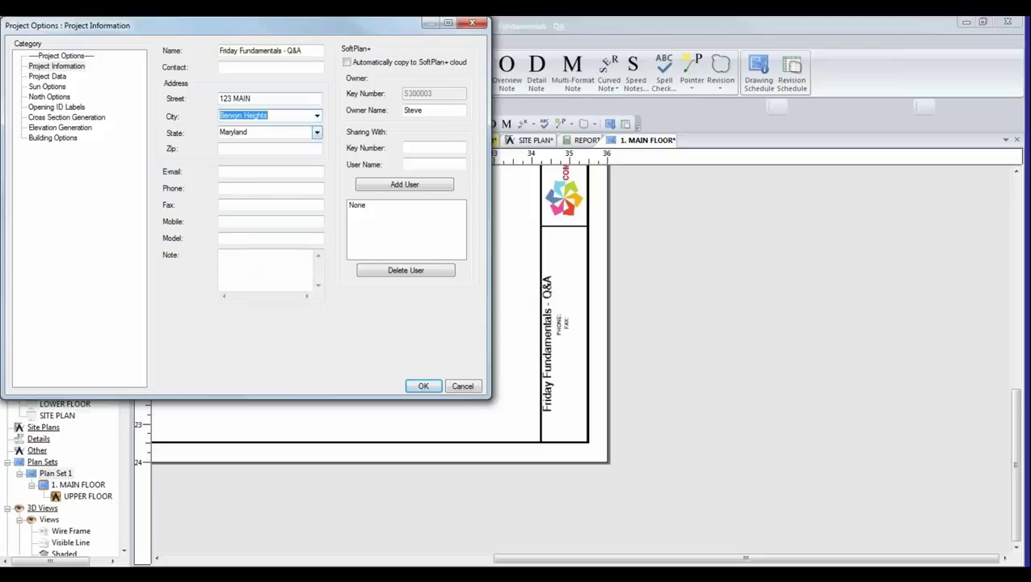
- Review the state choices and the cities offered for the selected state in Project Information
{"action": "left_click", "coordinate": [317, 116]}
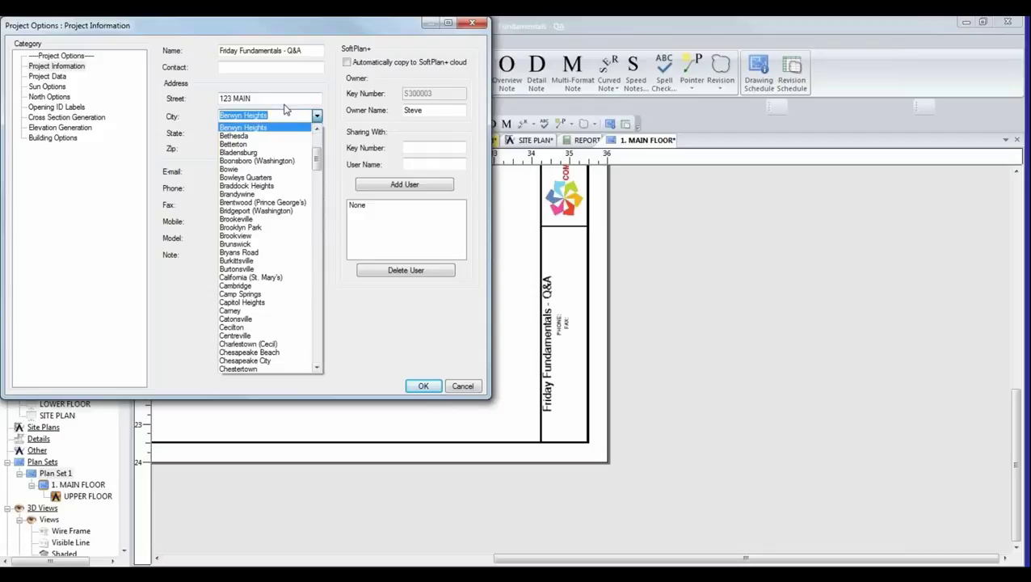
{"action": "left_click", "coordinate": [334, 141]}
{"action": "left_click", "coordinate": [317, 133]}
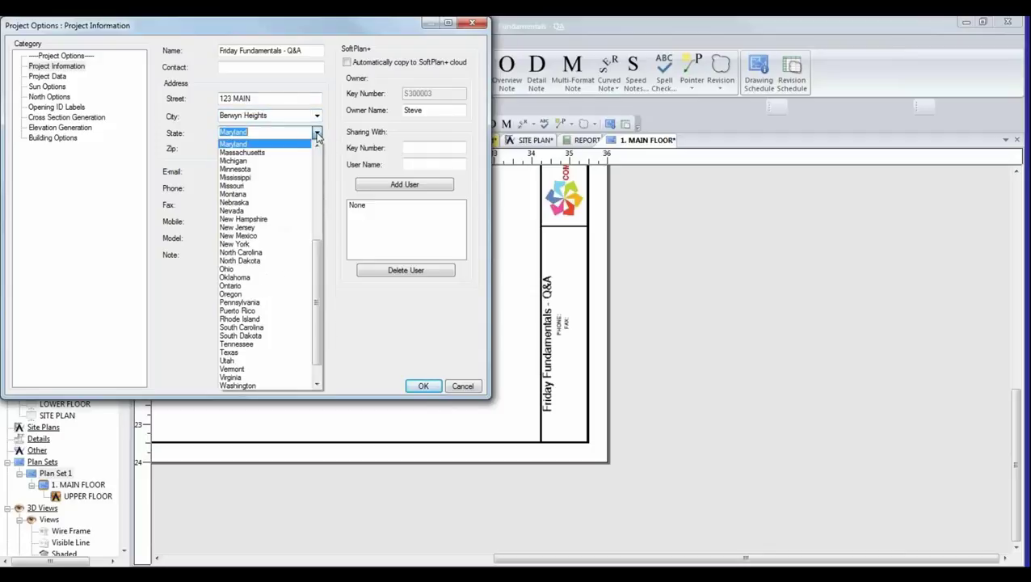
{"action": "left_click", "coordinate": [252, 144]}
{"action": "left_click", "coordinate": [316, 116]}
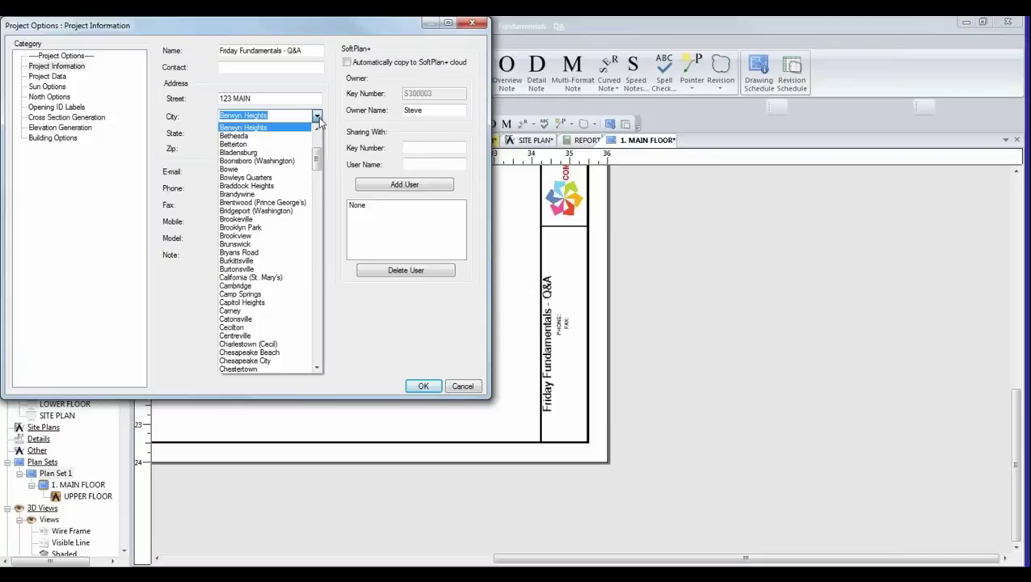
{"action": "left_click", "coordinate": [318, 117]}
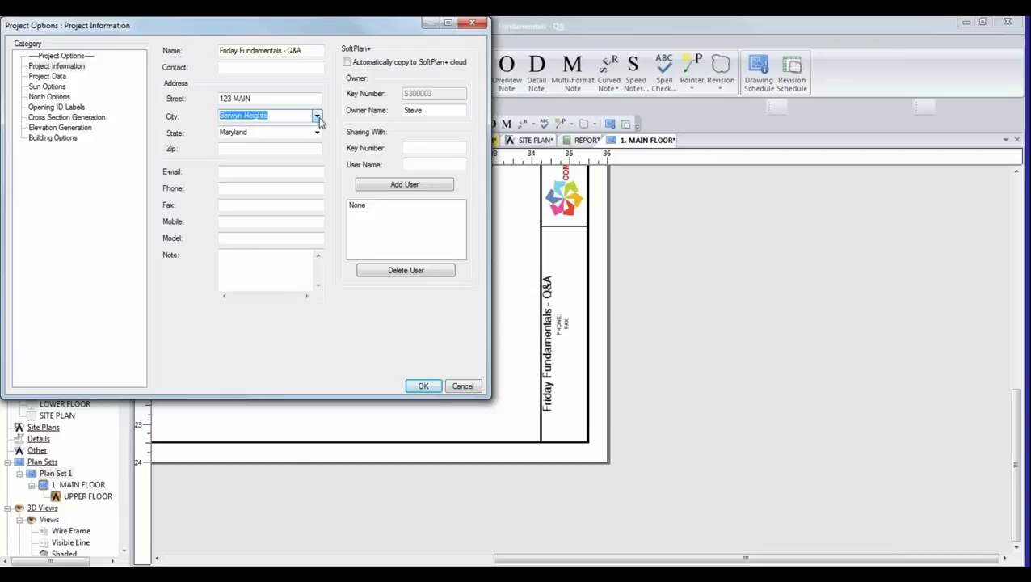
- Apply the project information and check the project address in the title block of the MAIN FLOOR page
{"action": "left_click", "coordinate": [422, 386]}
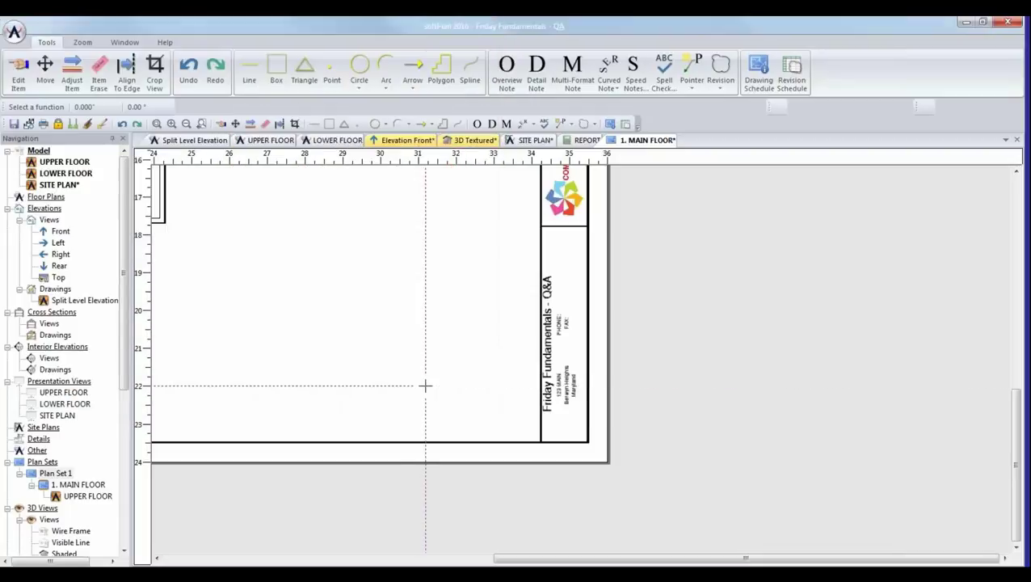
{"action": "scroll", "coordinate": [538, 404], "scroll_direction": "up", "scroll_amount": 2}
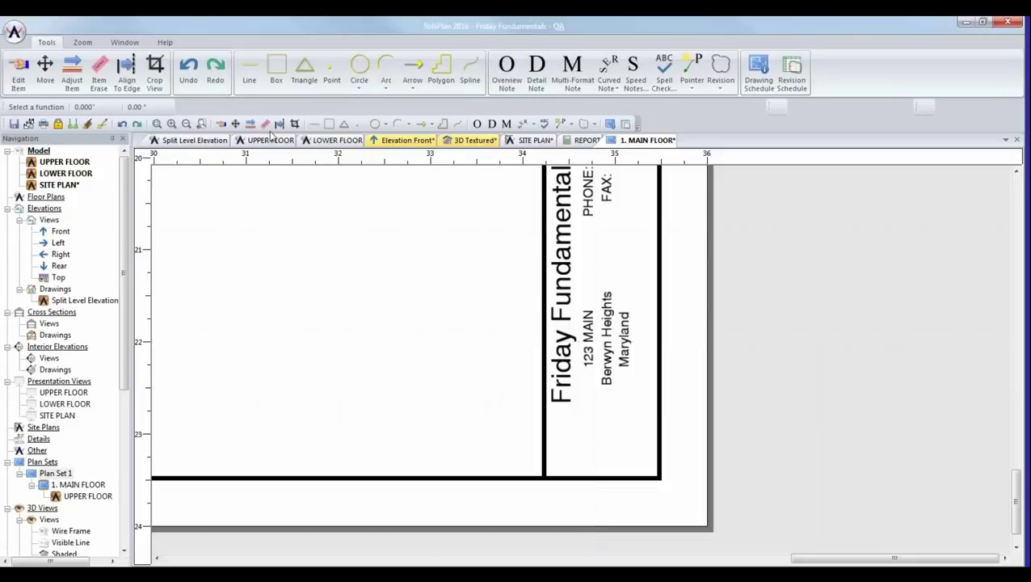
{"action": "left_click", "coordinate": [202, 124]}
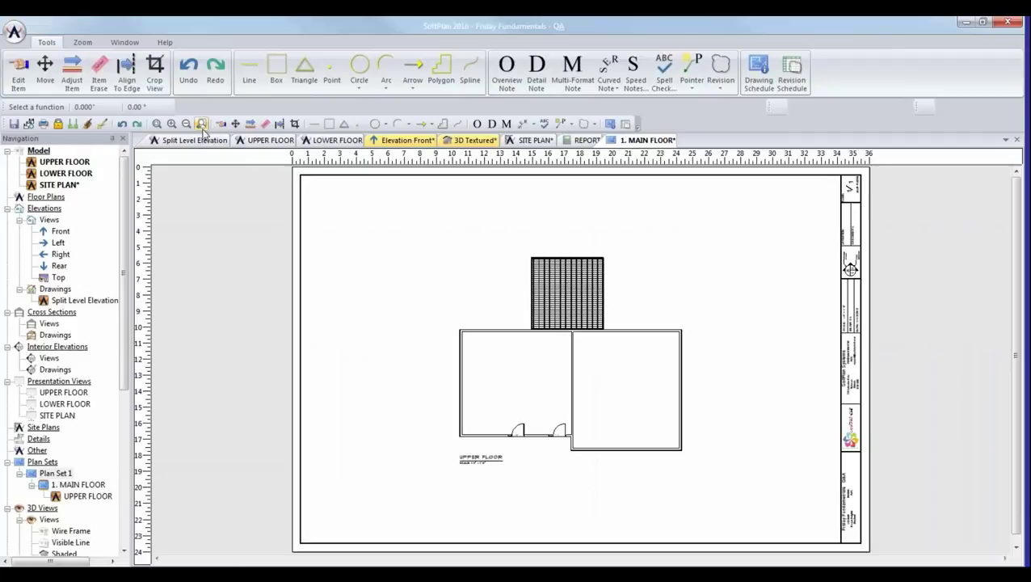
- Set the project's state to Ontario in Project Information and browse the cities offered for it
{"action": "left_click", "coordinate": [15, 32]}
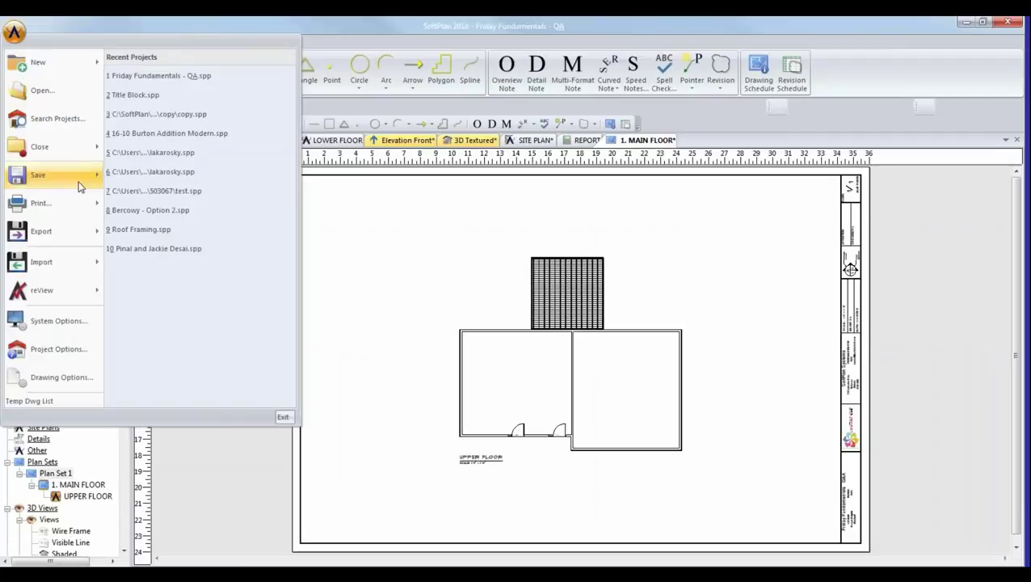
{"action": "left_click", "coordinate": [58, 358]}
{"action": "left_click", "coordinate": [288, 132]}
{"action": "mouse_move", "coordinate": [316, 291]}
{"action": "left_mouse_down"}
{"action": "mouse_move", "coordinate": [317, 319]}
{"action": "mouse_move", "coordinate": [318, 172]}
{"action": "mouse_move", "coordinate": [318, 283]}
{"action": "left_mouse_up"}
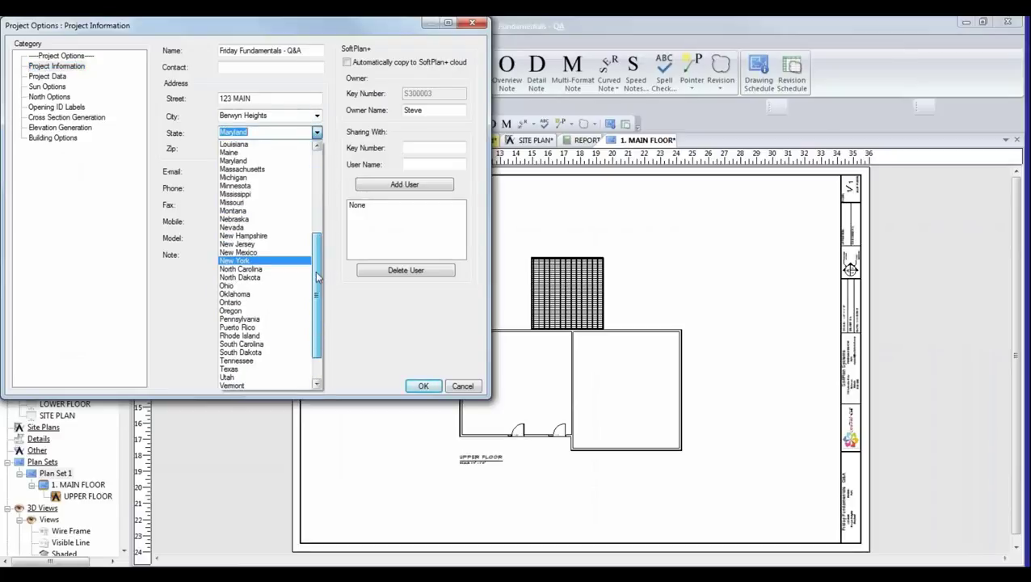
{"action": "left_click", "coordinate": [234, 303]}
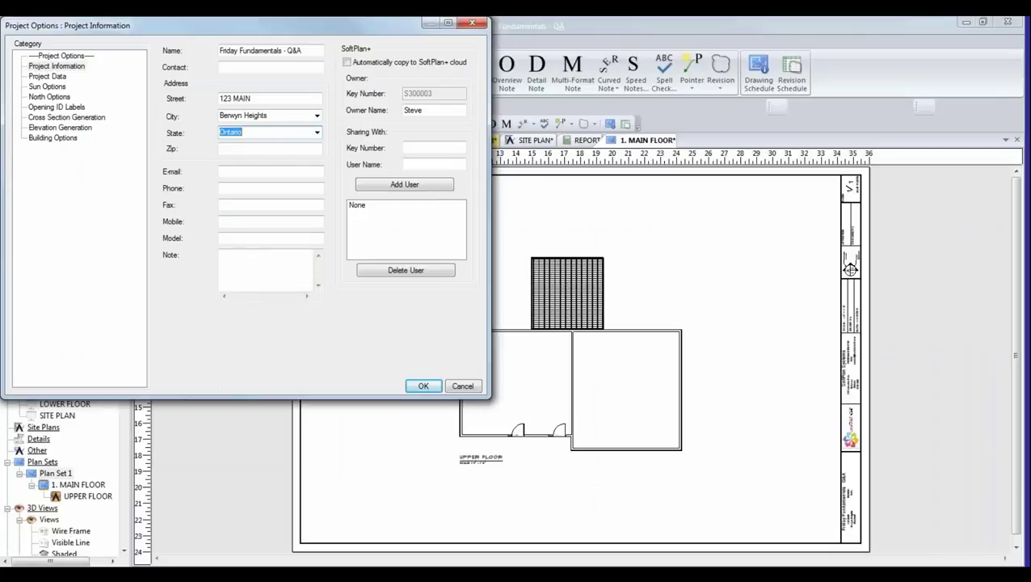
{"action": "left_click", "coordinate": [316, 116]}
{"action": "left_click_drag", "start_coordinate": [317, 156], "coordinate": [317, 257]}
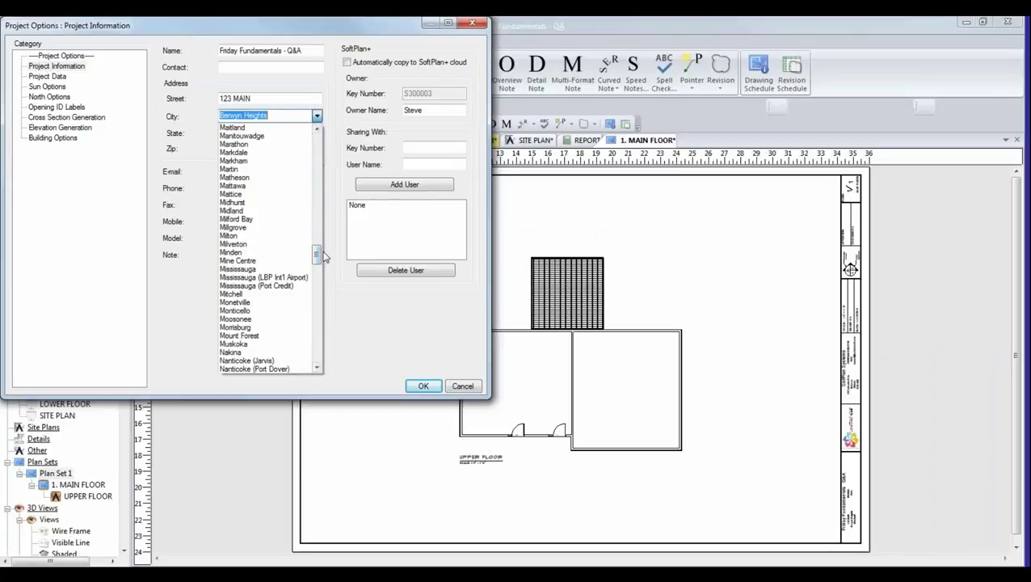